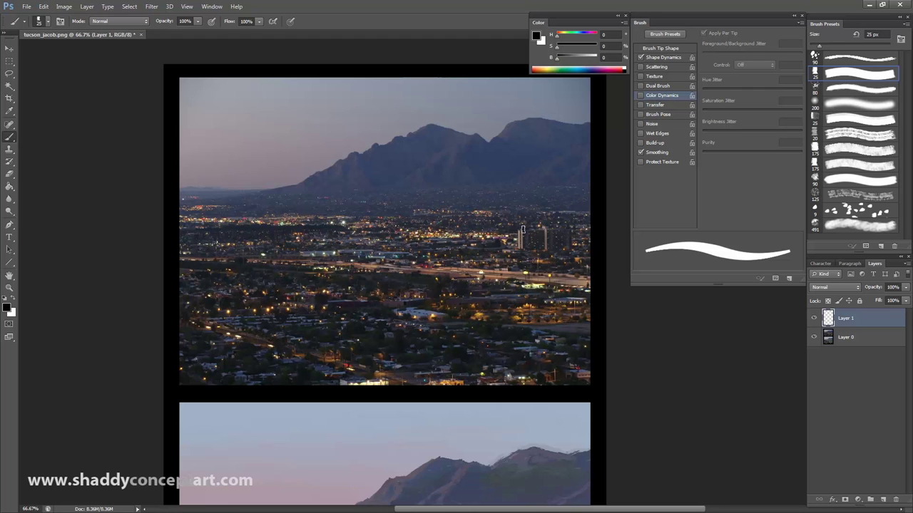
Copy everything except the painting's sky from Layer 0 to a new layer using an inverted Magic Wand selection
{"action": "key", "text": "ctrl+plus"}
{"action": "left_click_drag", "start_coordinate": [357, 428], "coordinate": [348, 147]}
{"action": "key", "text": "ctrl+minus"}
{"action": "mouse_move", "coordinate": [371, 342]}
{"action": "left_mouse_down"}
{"action": "mouse_move", "coordinate": [340, 283]}
{"action": "mouse_move", "coordinate": [333, 323]}
{"action": "left_mouse_up"}
{"action": "left_click", "coordinate": [853, 120]}
{"action": "key", "text": "ctrl+minus"}
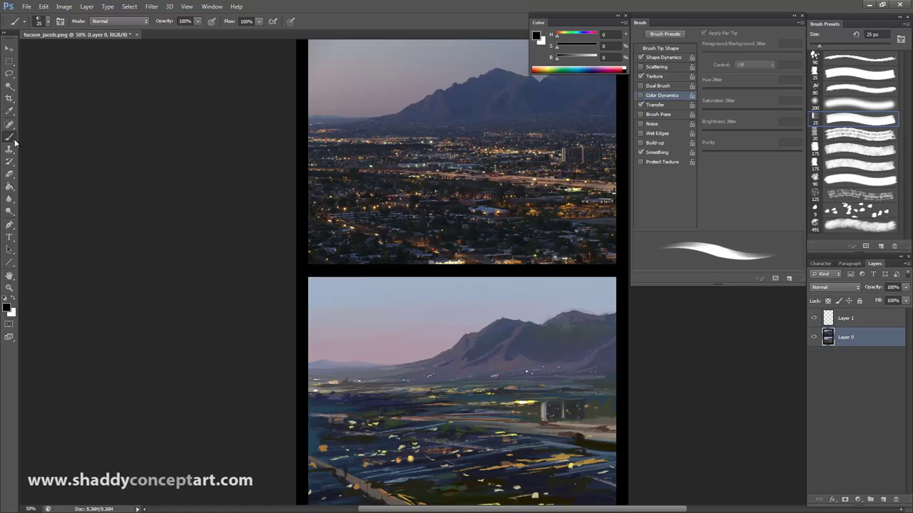
{"action": "key", "text": "w"}
{"action": "left_click", "coordinate": [433, 295]}
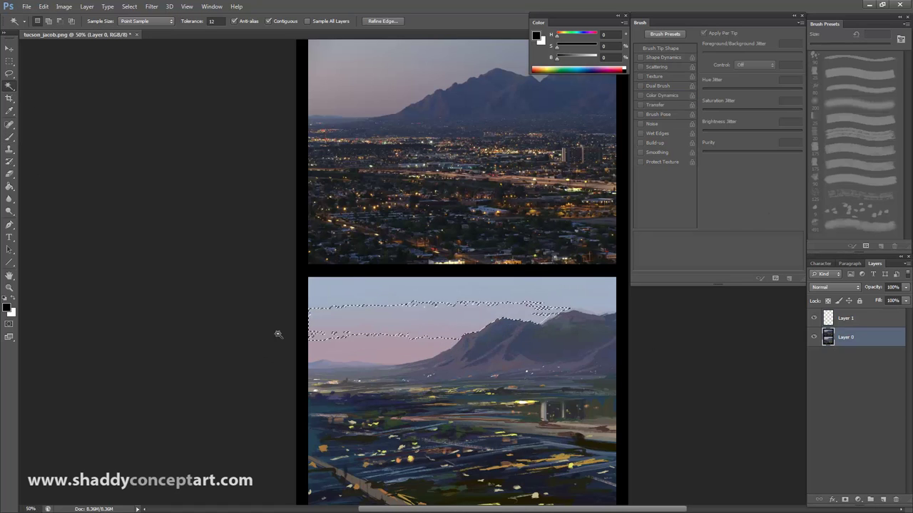
{"action": "left_click", "coordinate": [129, 7]}
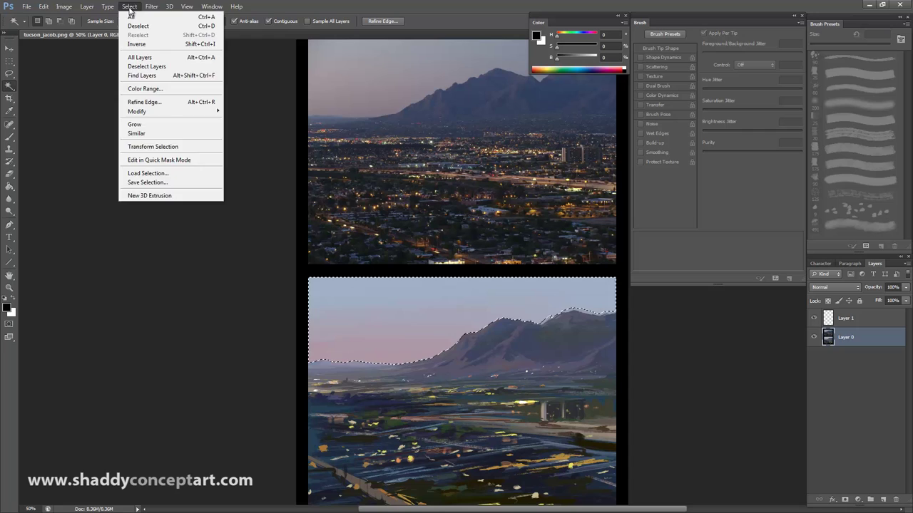
{"action": "left_click", "coordinate": [145, 44]}
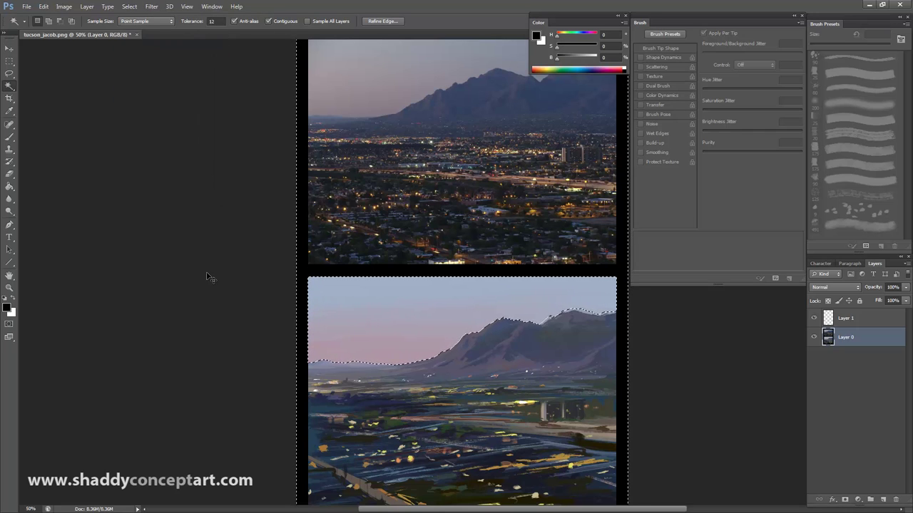
{"action": "key", "text": "ctrl+j"}
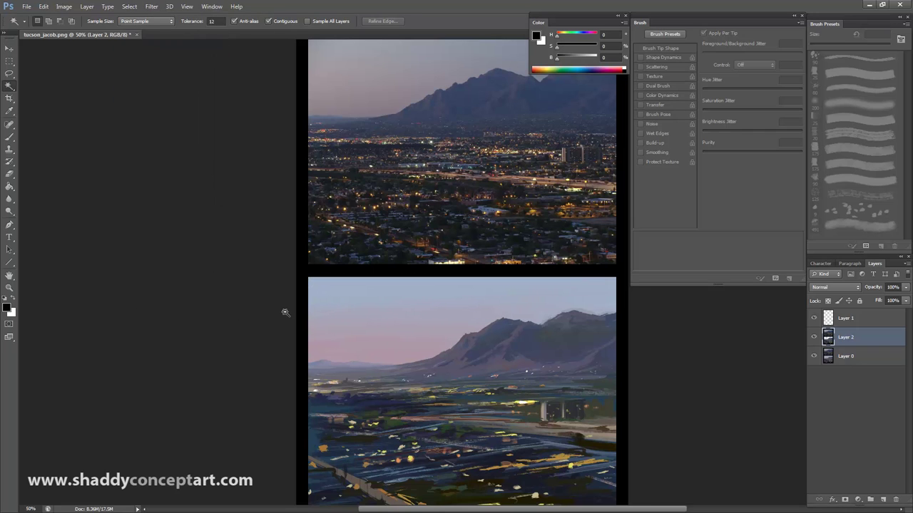
Add an empty layer between Layer 0 and the cutout copy, and make the cutout layer active
{"action": "left_click", "coordinate": [826, 332]}
{"action": "left_click", "coordinate": [845, 360]}
{"action": "left_click", "coordinate": [883, 499]}
{"action": "left_click", "coordinate": [845, 337]}
Paint the sampled sky pink across the horizon on Layer 3 with the soft brush at 250 px
{"action": "key", "text": "b"}
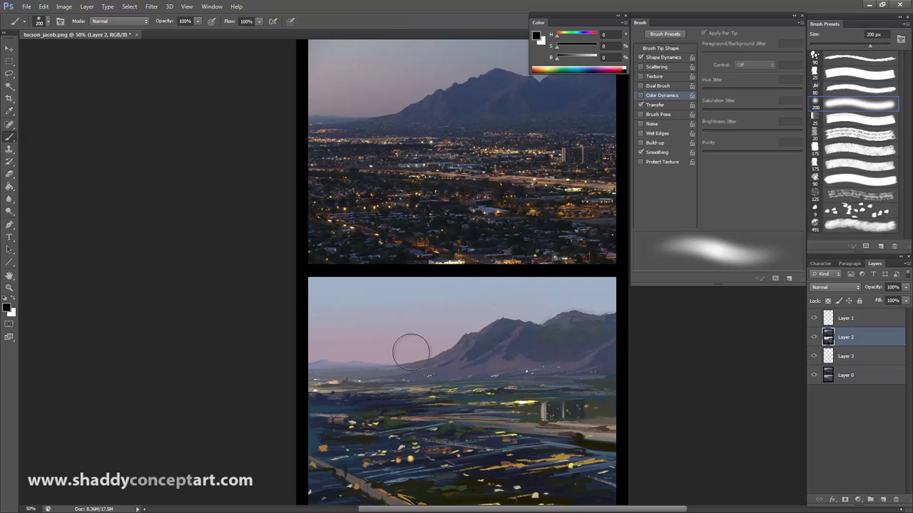
{"action": "left_click", "coordinate": [411, 350], "text": "alt"}
{"action": "key", "text": "bracketright"}
{"action": "left_click_drag", "start_coordinate": [357, 358], "coordinate": [539, 361]}
{"action": "key", "text": "ctrl+z"}
{"action": "left_click", "coordinate": [843, 359]}
{"action": "left_click_drag", "start_coordinate": [231, 377], "coordinate": [643, 381]}
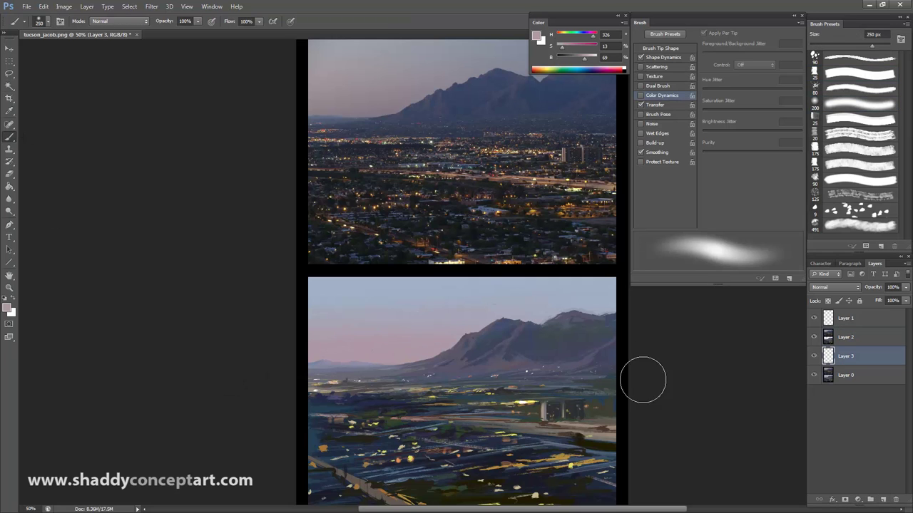
Extend the sampled sky colours behind the mountains on Layer 3, hiding Layer 2 while painting and showing it again
{"action": "left_click", "coordinate": [476, 318], "text": "alt"}
{"action": "mouse_move", "coordinate": [475, 317]}
{"action": "left_mouse_down"}
{"action": "mouse_move", "coordinate": [756, 329]}
{"action": "mouse_move", "coordinate": [528, 322]}
{"action": "left_mouse_up"}
{"action": "left_click", "coordinate": [814, 337]}
{"action": "left_click", "coordinate": [440, 313], "text": "alt"}
{"action": "left_click_drag", "start_coordinate": [571, 360], "coordinate": [619, 339]}
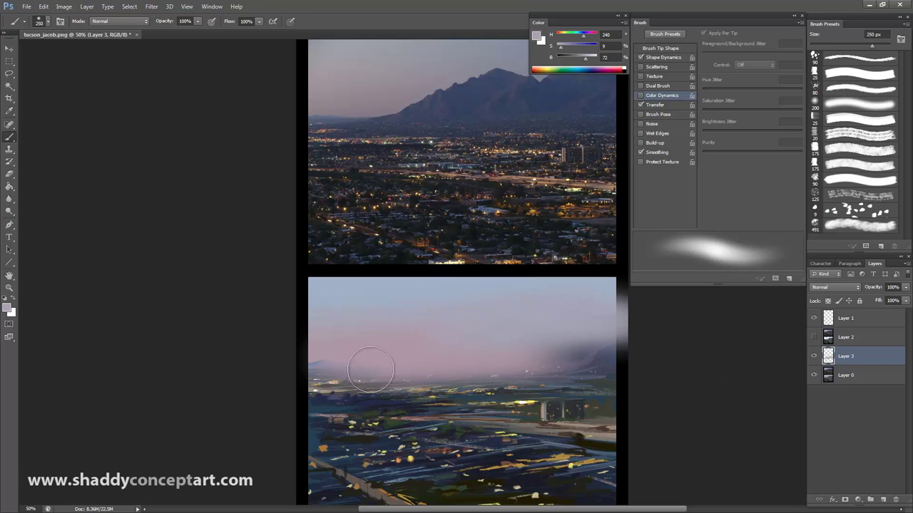
{"action": "left_click", "coordinate": [813, 338]}
Switch to Layer 2 with the hard 25 px brush and try a stroke down the mountain's left slope
{"action": "left_click", "coordinate": [845, 338]}
{"action": "left_click", "coordinate": [842, 74]}
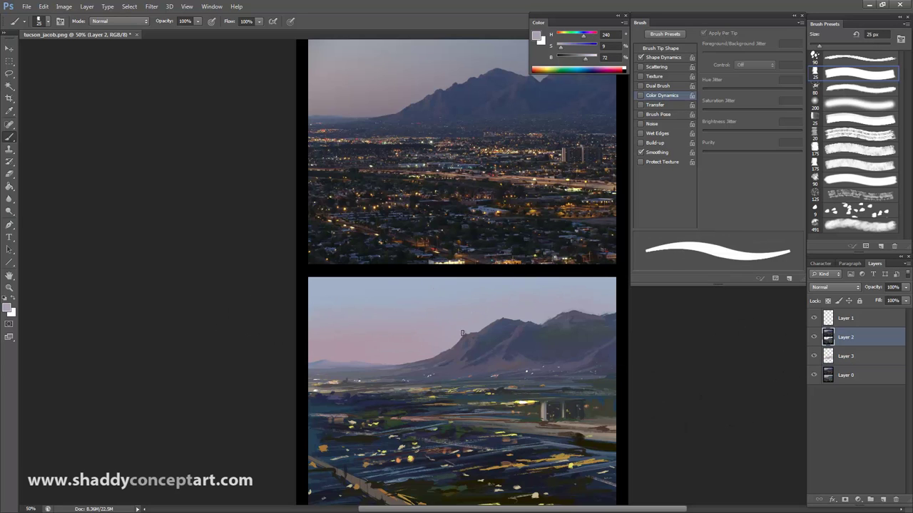
{"action": "left_click_drag", "start_coordinate": [464, 334], "coordinate": [430, 359]}
{"action": "key", "text": "ctrl+z"}
Examine the mountain and city lights in the reference photo up close
{"action": "left_click", "coordinate": [846, 337]}
{"action": "scroll", "coordinate": [472, 314], "scroll_direction": "up", "scroll_amount": 2}
{"action": "left_click_drag", "start_coordinate": [471, 318], "coordinate": [301, 405]}
{"action": "scroll", "coordinate": [400, 171], "scroll_direction": "up", "scroll_amount": 1}
{"action": "left_click_drag", "start_coordinate": [399, 171], "coordinate": [286, 428]}
{"action": "key", "text": "bracketleft"}
{"action": "key", "text": "bracketleft"}
{"action": "key", "text": "bracketleft"}
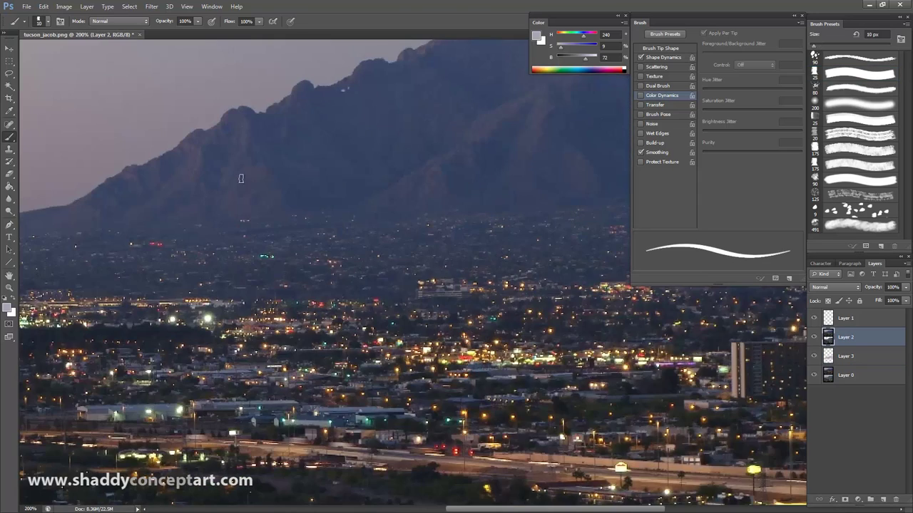
{"action": "scroll", "coordinate": [160, 303], "scroll_direction": "up", "scroll_amount": 3}
{"action": "scroll", "coordinate": [385, 236], "scroll_direction": "down", "scroll_amount": 10}
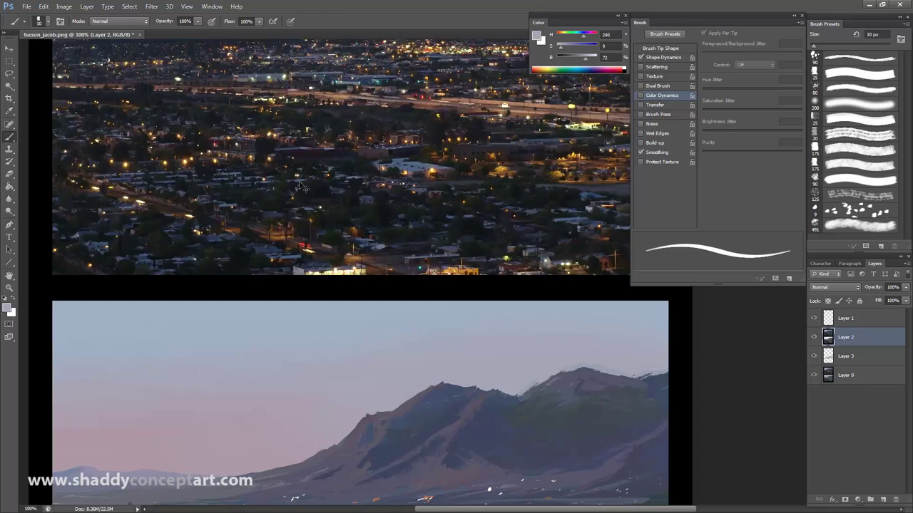
Clean up the ragged mountain ridgeline on Layer 2 with the sky colour, varying the hard brush between 8 and 30 px
{"action": "key", "text": "ctrl+minus"}
{"action": "key", "text": "ctrl+minus"}
{"action": "key", "text": "ctrl+minus"}
{"action": "key", "text": "bracketleft"}
{"action": "key", "text": "bracketleft"}
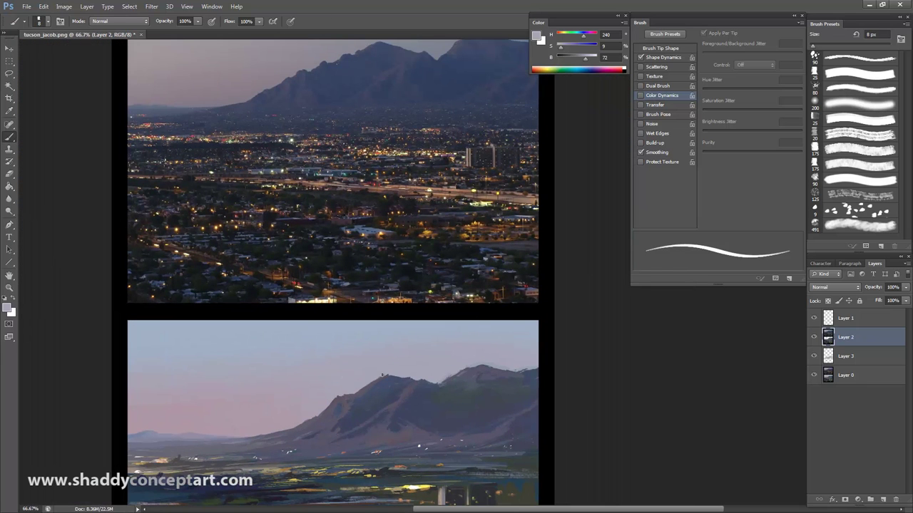
{"action": "key", "text": "bracketright"}
{"action": "key", "text": "bracketright"}
{"action": "key", "text": "bracketright"}
{"action": "key", "text": "bracketright"}
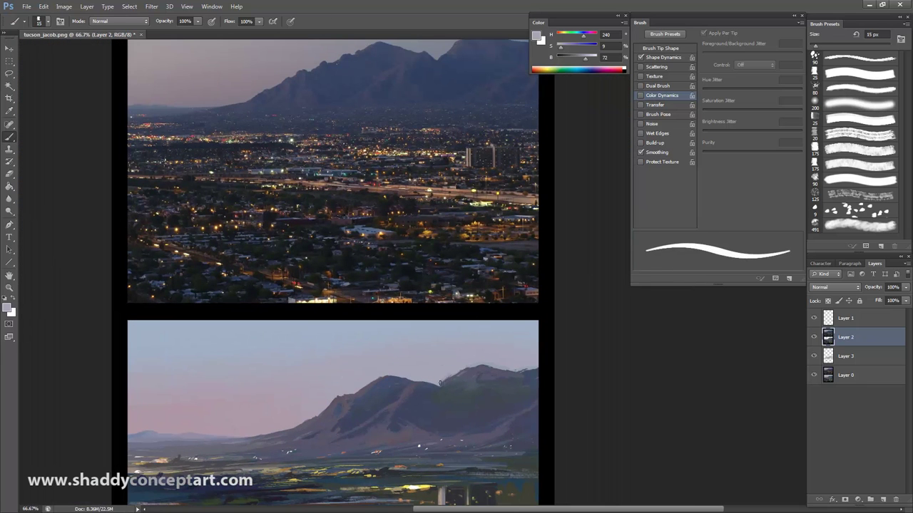
{"action": "key", "text": "ctrl+minus"}
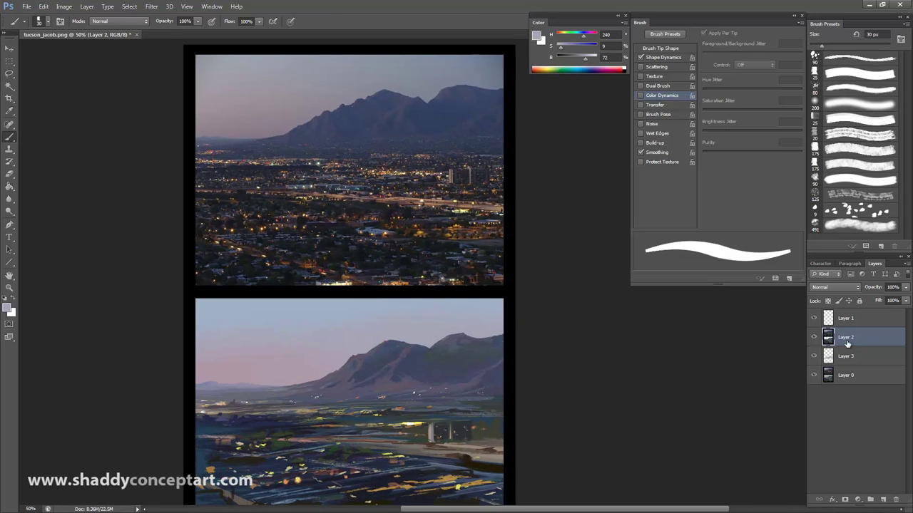
Copy the black frame from Layer 2 to a new layer with the Magic Wand at tolerance 0, and make Layer 2 active again
{"action": "key", "text": "w"}
{"action": "left_click", "coordinate": [192, 292]}
{"action": "double_click", "coordinate": [215, 21]}
{"action": "type", "text": "0"}
{"action": "key", "text": "ctrl+d"}
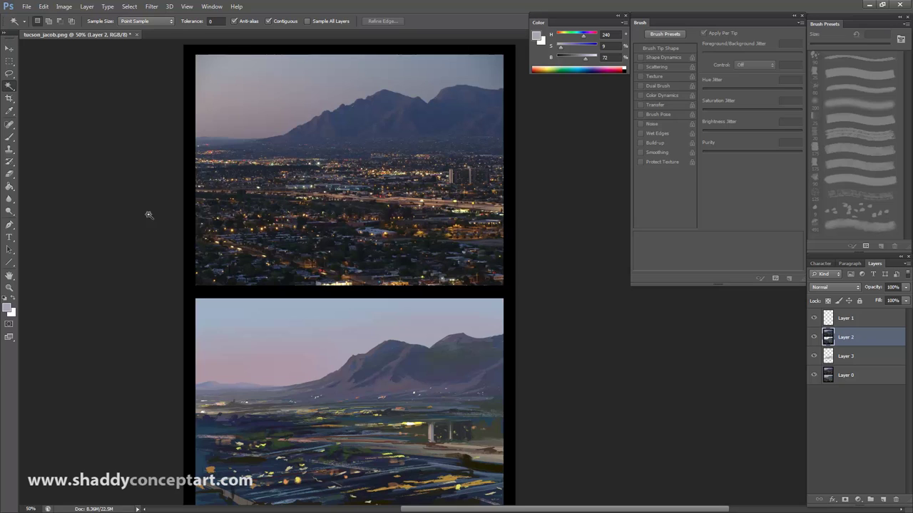
{"action": "left_click", "coordinate": [187, 236]}
{"action": "key", "text": "ctrl+j"}
{"action": "key", "text": "alt+bracketleft"}
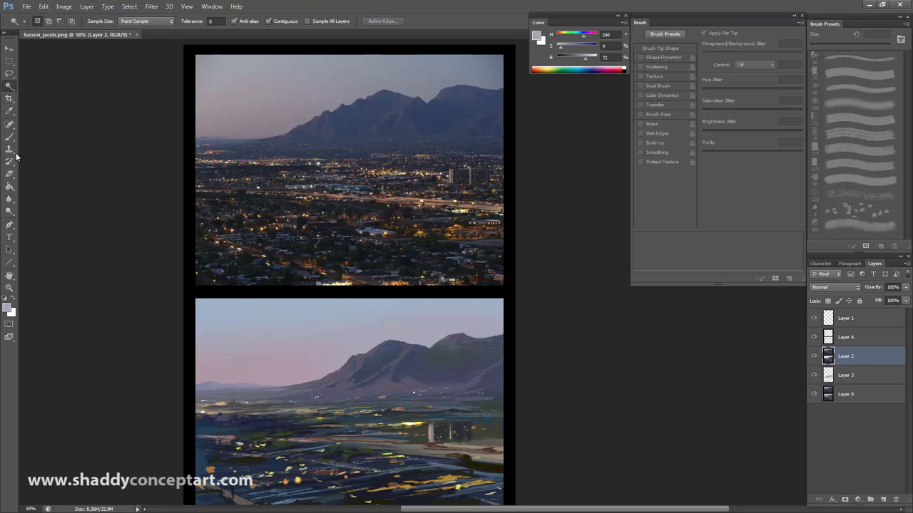
Try to reshape the mountain's left slope on Layer 2 with the hard 25 px brush in the sky colour
{"action": "key", "text": "b"}
{"action": "key", "text": "alt+bracketright"}
{"action": "key", "text": "alt+bracketleft"}
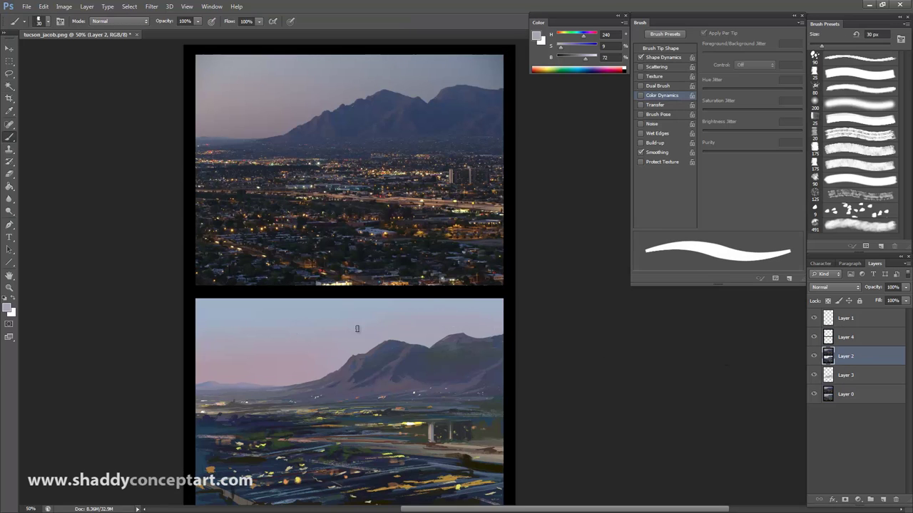
{"action": "key", "text": "bracketleft"}
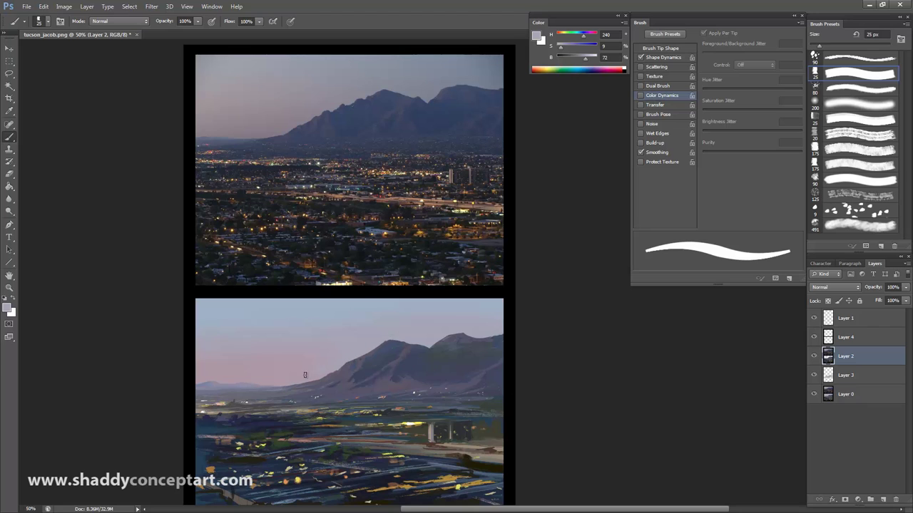
{"action": "left_click_drag", "start_coordinate": [170, 397], "coordinate": [153, 374]}
{"action": "left_click_drag", "start_coordinate": [368, 317], "coordinate": [286, 362]}
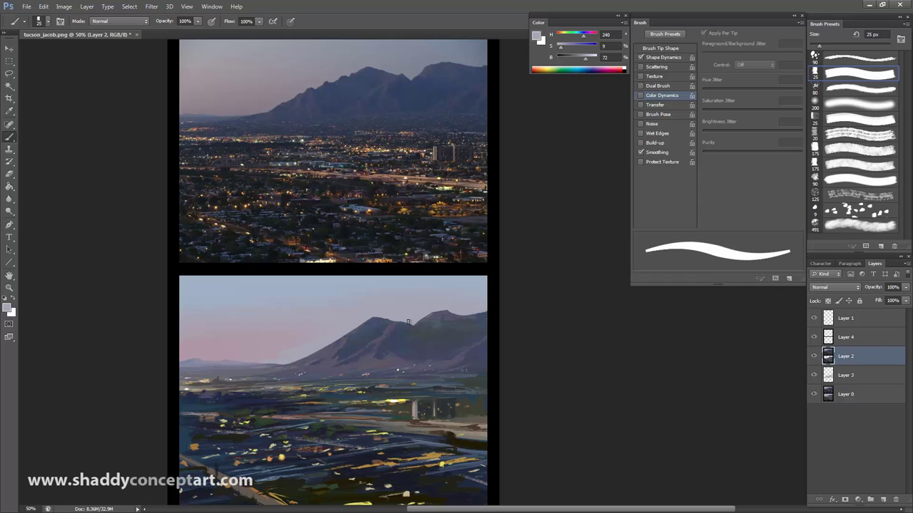
Try blending pink sky on Layer 3 with the soft 200 px brush, compare it without Layer 2, and undo the attempt
{"action": "key", "text": "alt+["}
{"action": "left_click", "coordinate": [817, 107]}
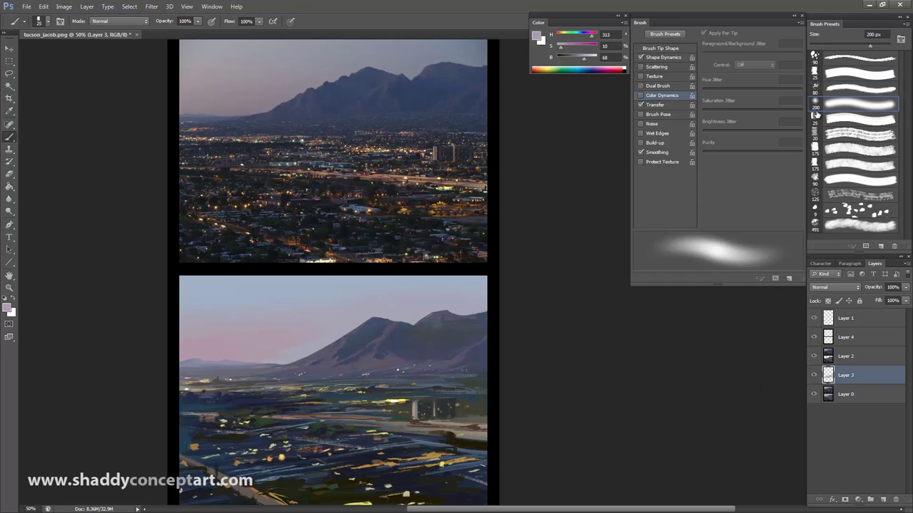
{"action": "left_click", "coordinate": [814, 358]}
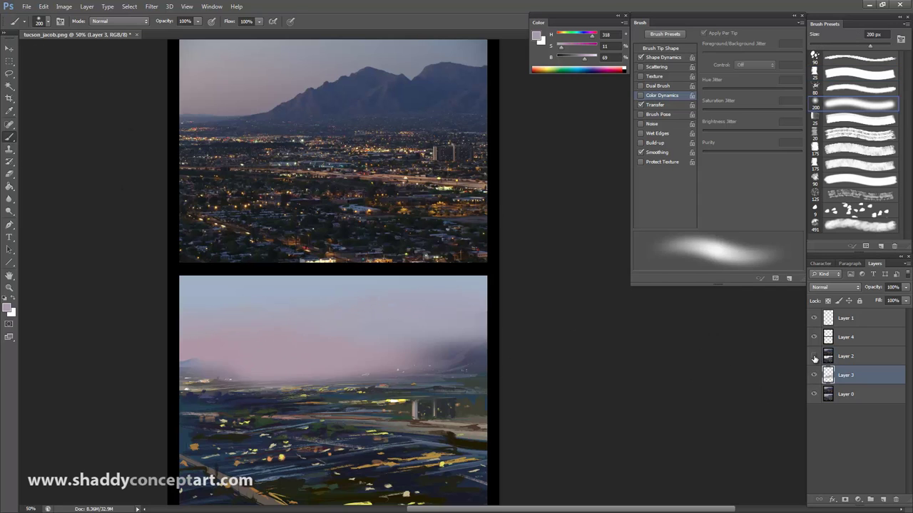
{"action": "left_click", "coordinate": [814, 357]}
{"action": "key", "text": "ctrl+alt+z"}
{"action": "key", "text": "ctrl+alt+z"}
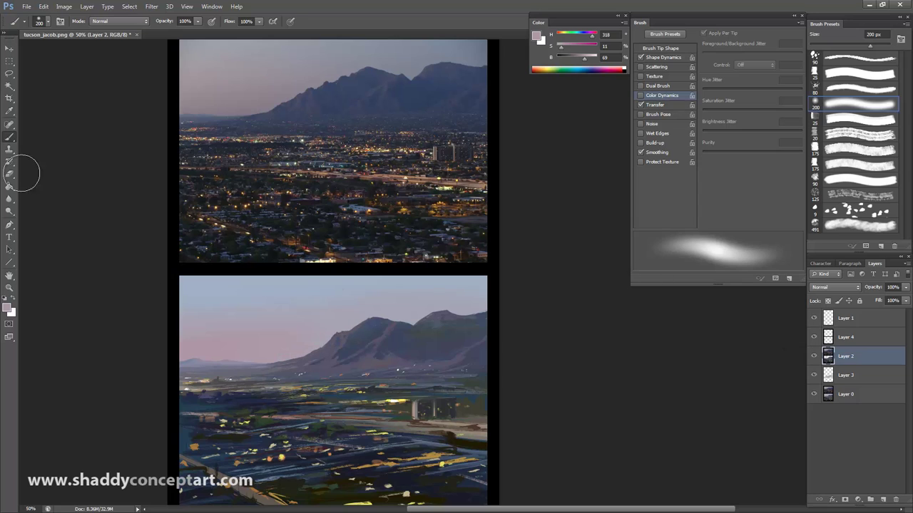
Erase the rough edges along the mountain's left slope and ridge on Layer 2, reducing the eraser from 40 to 25 px
{"action": "left_click", "coordinate": [9, 174]}
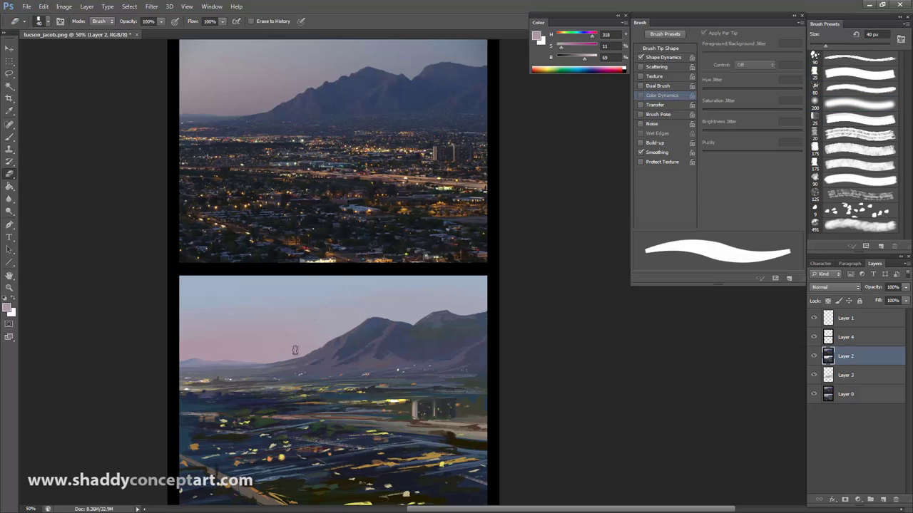
{"action": "key", "text": "bracketleft"}
{"action": "key", "text": "bracketleft"}
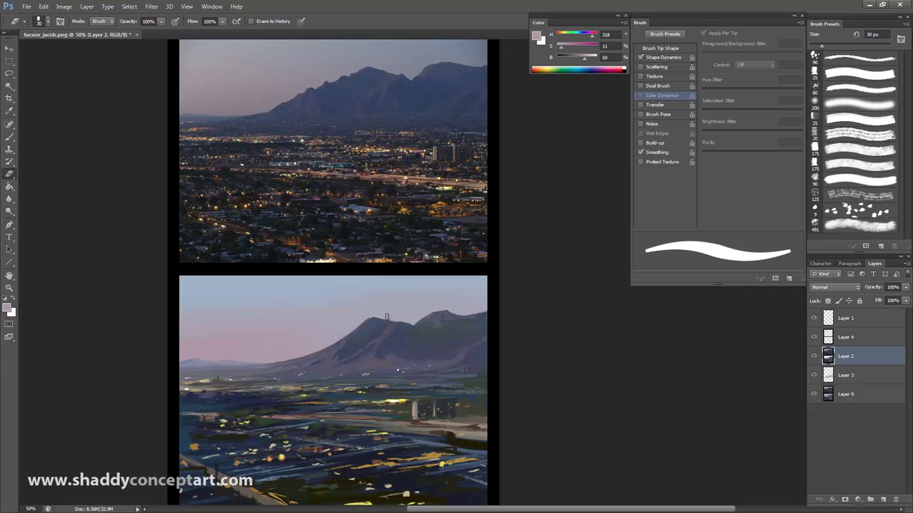
{"action": "key", "text": "bracketleft"}
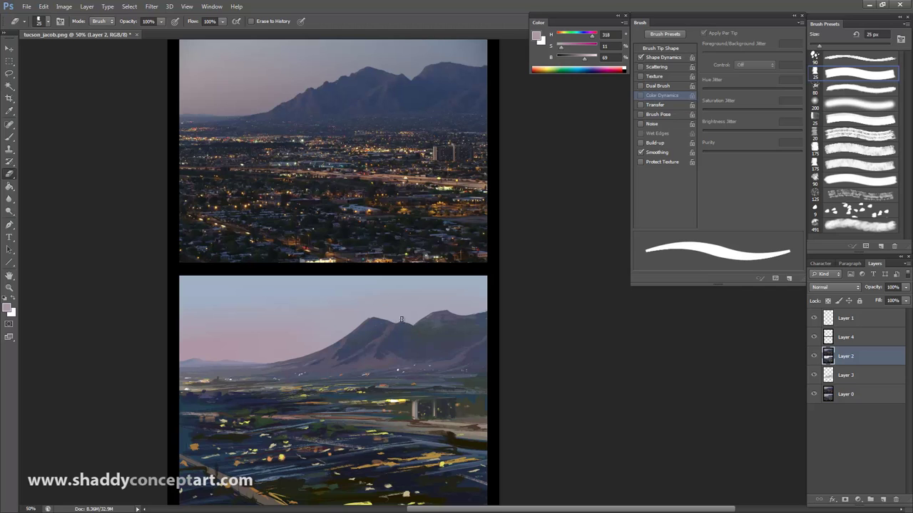
Touch up the dip between the two mountain peaks with the hard brush at 10 px in sampled dark blue
{"action": "left_click", "coordinate": [9, 137]}
{"action": "left_click", "coordinate": [840, 78]}
{"action": "key", "text": "bracketleft"}
{"action": "key", "text": "bracketleft"}
{"action": "key", "text": "bracketleft"}
{"action": "left_click", "coordinate": [427, 329], "text": "alt"}
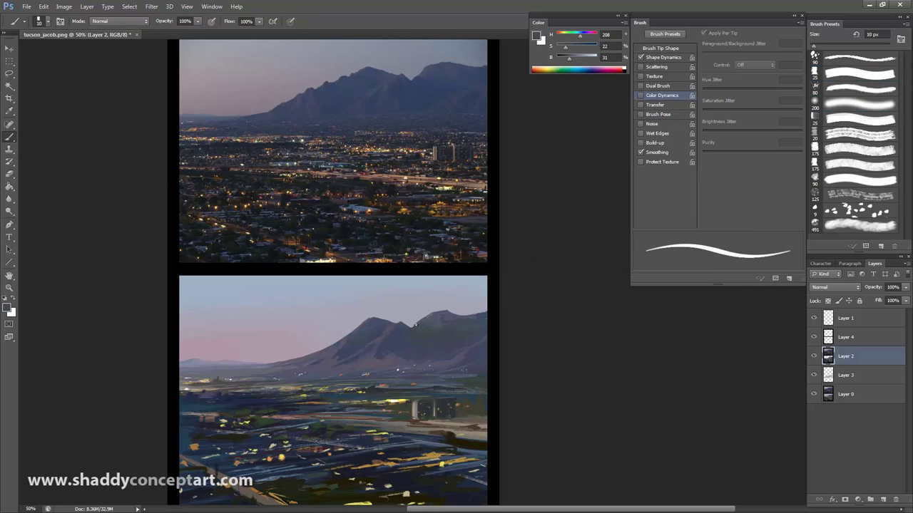
{"action": "key", "text": "ctrl+minus"}
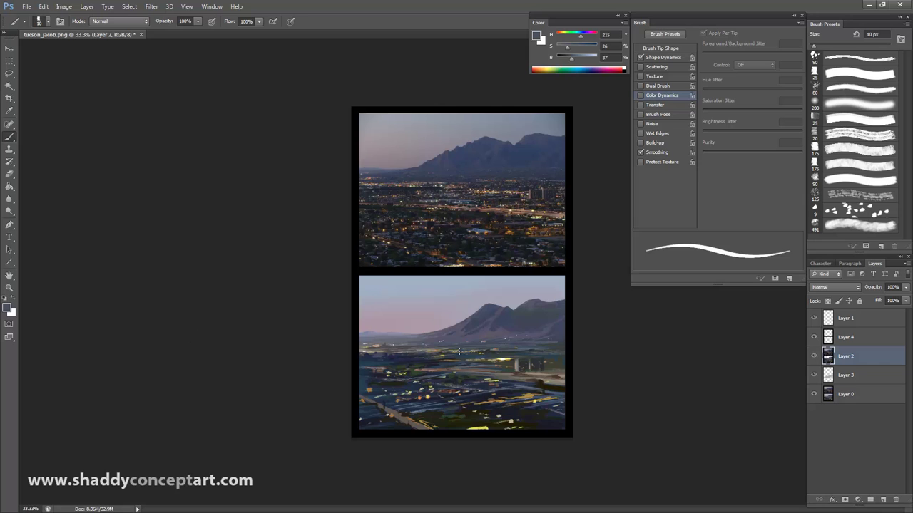
Paint rocky bumps along the mountain's left slope in the sampled mountain blue, reducing the hard brush from 30 to 9 px
{"action": "key", "text": "bracketright"}
{"action": "key", "text": "bracketright"}
{"action": "key", "text": "bracketright"}
{"action": "key", "text": "bracketright"}
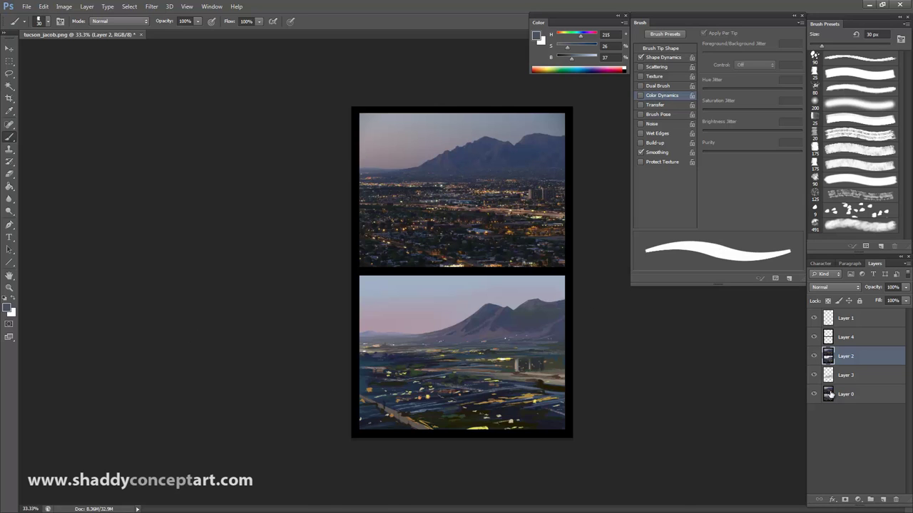
{"action": "key", "text": "ctrl+plus"}
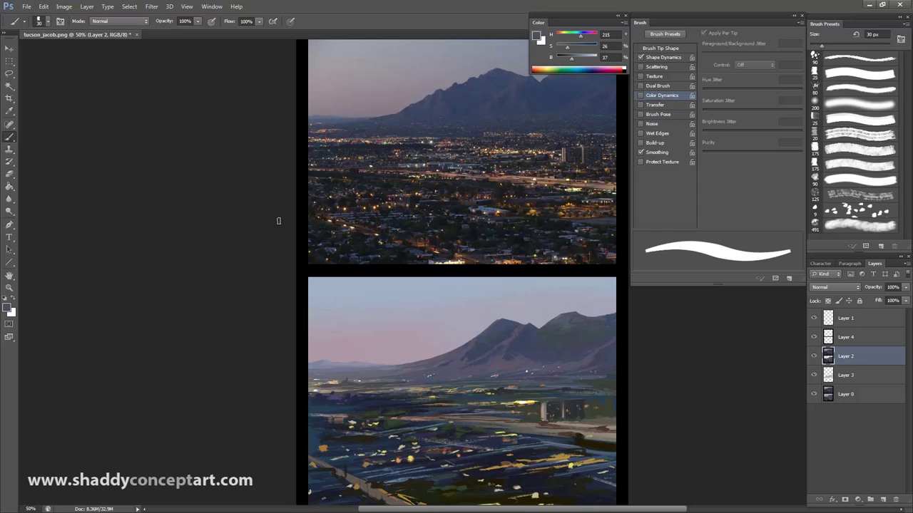
{"action": "left_click", "coordinate": [481, 335], "text": "alt"}
{"action": "key", "text": "bracketleft"}
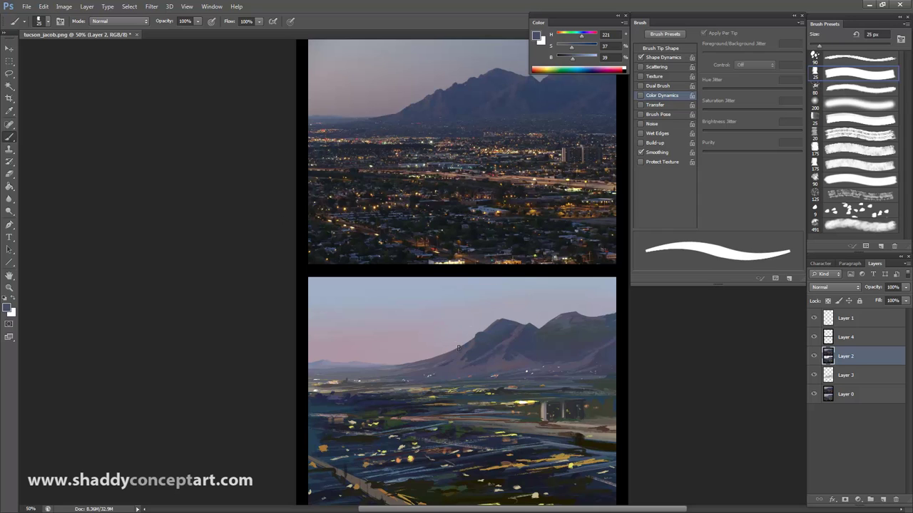
{"action": "key", "text": "bracketleft"}
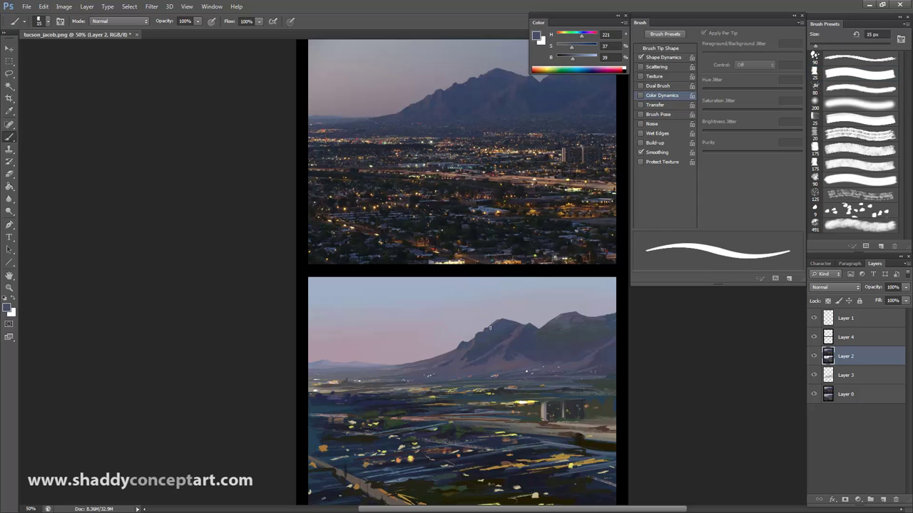
{"action": "key", "text": "bracketleft"}
{"action": "key", "text": "bracketleft"}
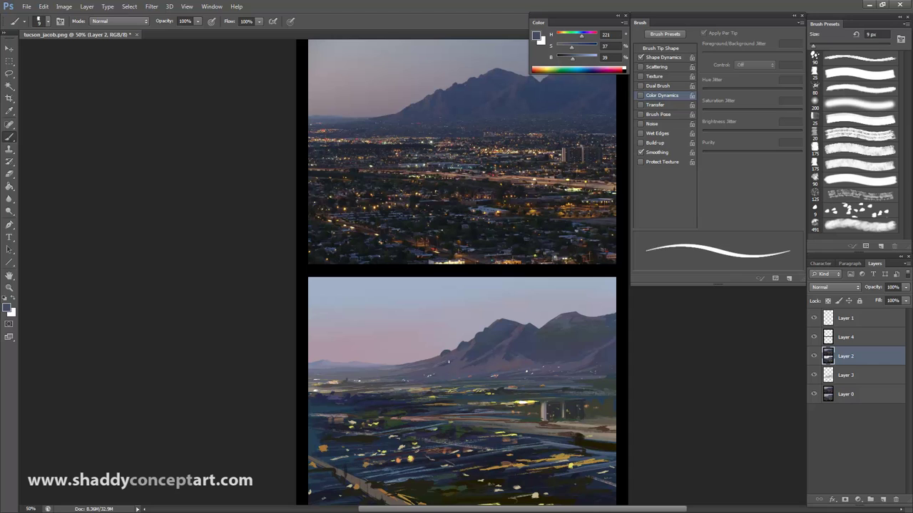
Rebuild the mountain's left slope as a straighter dark blue edge down to the plain, using the hard brush at 20 to 30 px
{"action": "key", "text": "bracketright"}
{"action": "key", "text": "ctrl+minus"}
{"action": "key", "text": "ctrl+minus"}
{"action": "key", "text": "ctrl+plus"}
{"action": "key", "text": "bracketright"}
{"action": "key", "text": "bracketright"}
{"action": "key", "text": "bracketright"}
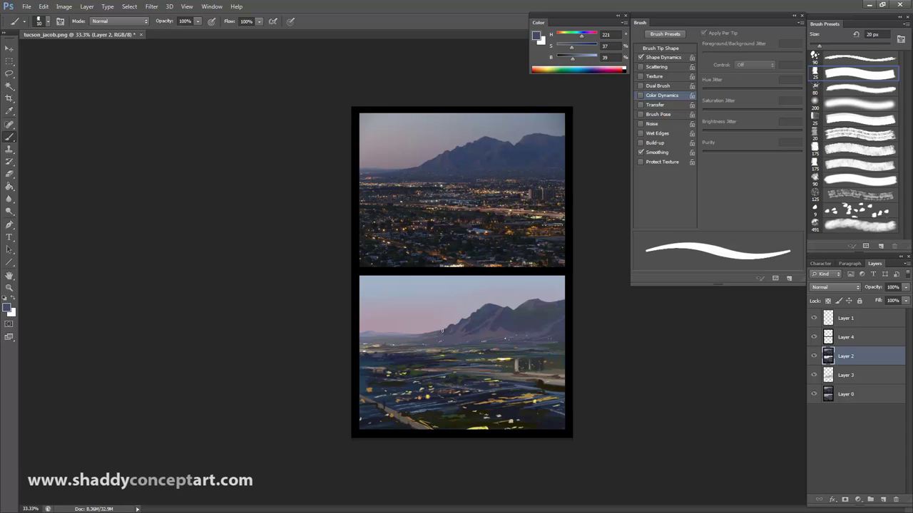
{"action": "key", "text": "bracketright"}
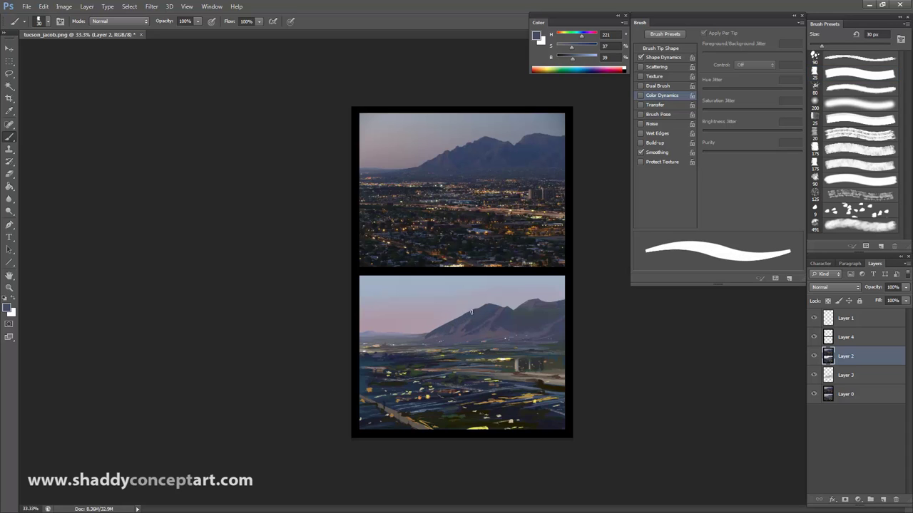
{"action": "key", "text": "ctrl+plus"}
{"action": "key", "text": "bracketleft"}
{"action": "key", "text": "bracketleft"}
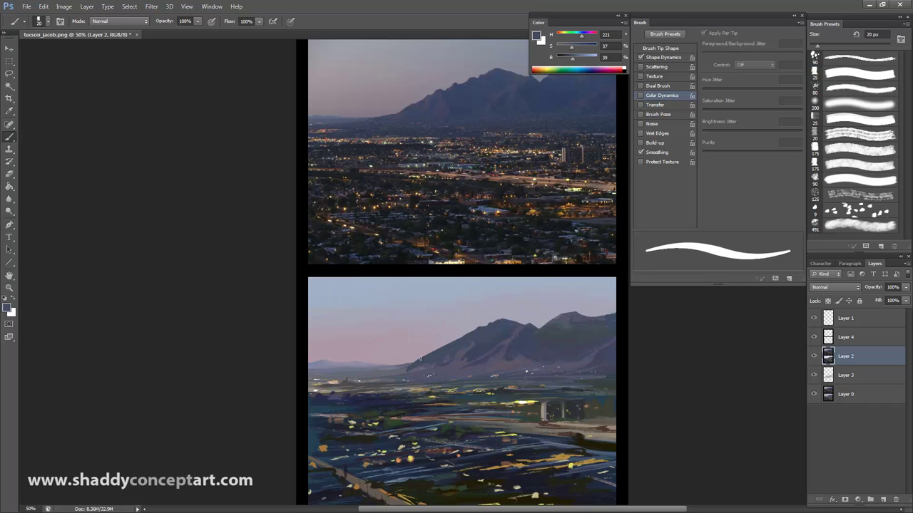
Show the History panel and place it directly below the Brush panel
{"action": "key", "text": "ctrl+minus"}
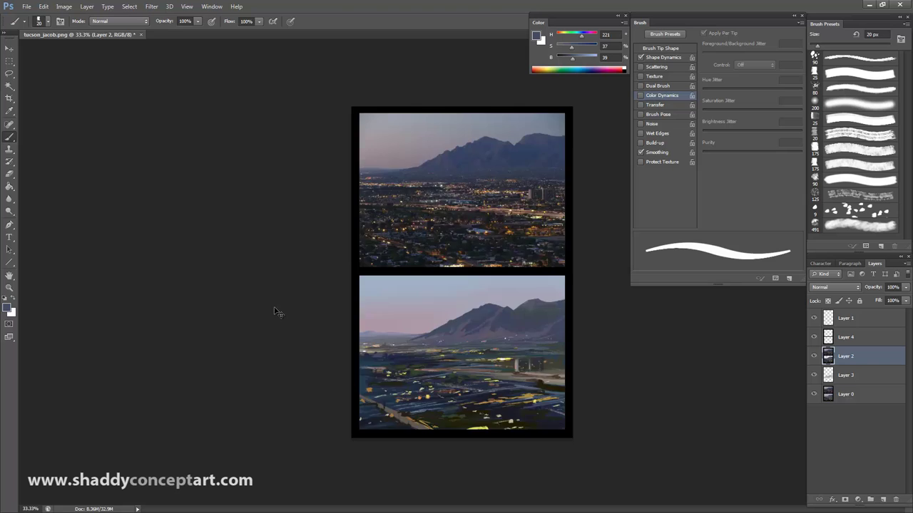
{"action": "left_click", "coordinate": [212, 6]}
{"action": "left_click", "coordinate": [220, 153]}
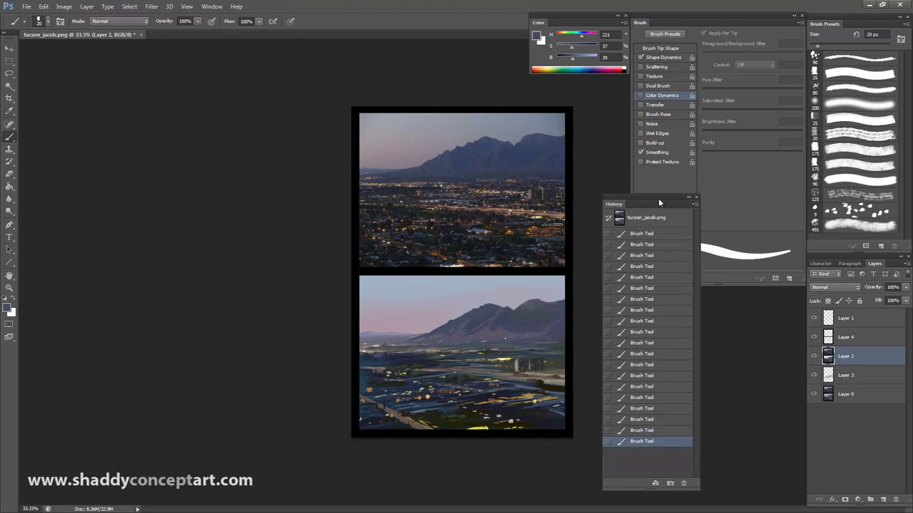
{"action": "left_click_drag", "start_coordinate": [658, 198], "coordinate": [696, 298]}
{"action": "scroll", "coordinate": [706, 356], "scroll_direction": "down", "scroll_amount": 3}
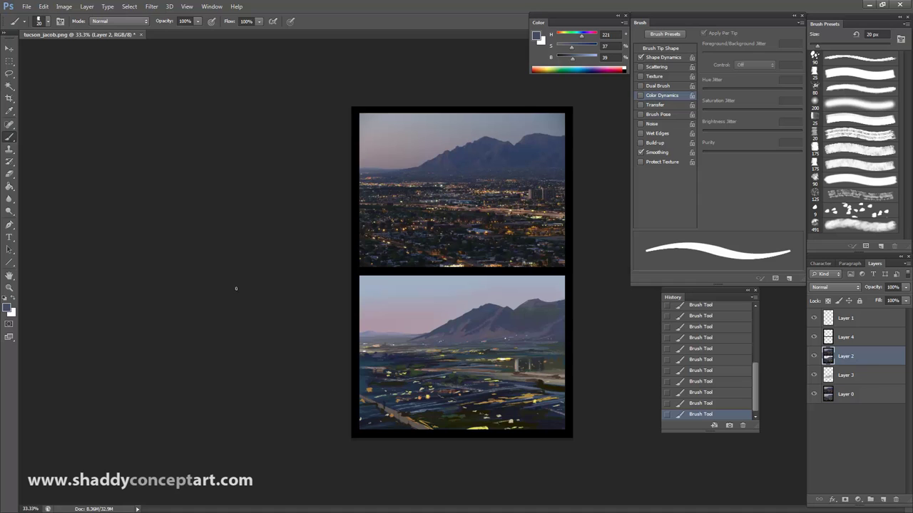
Choose the 25 px textured brush preset, enlarge it to 100 px, and bring Layer 2 above Layer 4
{"action": "left_click", "coordinate": [820, 120]}
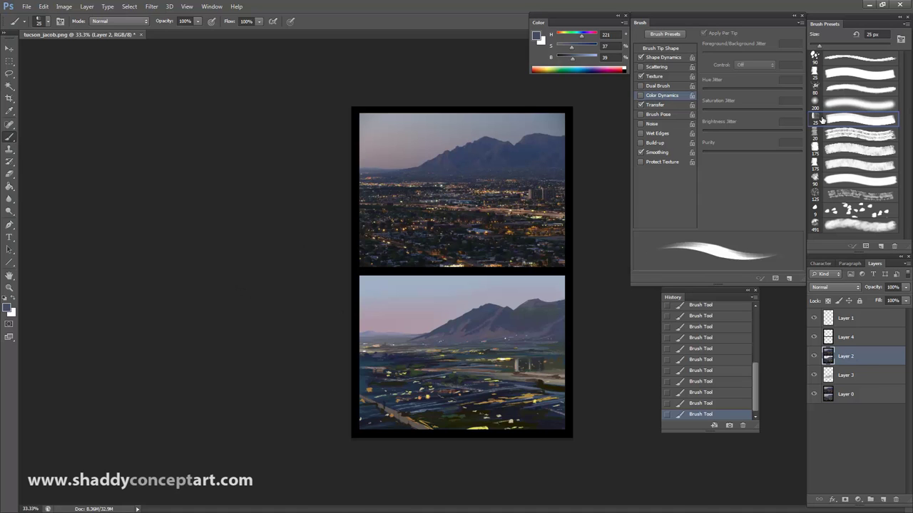
{"action": "key", "text": "ctrl+plus"}
{"action": "key", "text": "ctrl+bracketright"}
{"action": "key", "text": "bracketright"}
{"action": "key", "text": "bracketright"}
{"action": "key", "text": "bracketright"}
{"action": "key", "text": "bracketright"}
{"action": "key", "text": "bracketright"}
{"action": "key", "text": "bracketright"}
{"action": "key", "text": "bracketright"}
{"action": "key", "text": "bracketright"}
{"action": "key", "text": "bracketright"}
{"action": "key", "text": "bracketright"}
{"action": "key", "text": "bracketright"}
{"action": "left_click", "coordinate": [427, 369], "text": "alt"}
{"action": "left_click_drag", "start_coordinate": [426, 370], "coordinate": [412, 380]}
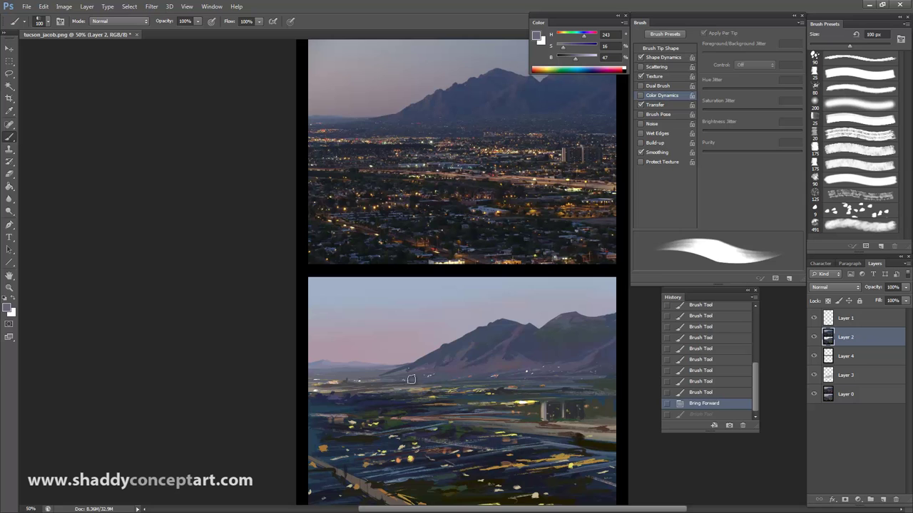
Try blending strokes over the mountain's left foot in sampled mountain blue on Layer 2
{"action": "key", "text": "ctrl+plus"}
{"action": "left_click_drag", "start_coordinate": [311, 335], "coordinate": [159, 253]}
{"action": "mouse_move", "coordinate": [357, 299]}
{"action": "left_mouse_down"}
{"action": "mouse_move", "coordinate": [357, 489]}
{"action": "mouse_move", "coordinate": [366, 436]}
{"action": "mouse_move", "coordinate": [326, 420]}
{"action": "left_mouse_up"}
{"action": "key", "text": "bracketleft"}
{"action": "left_click", "coordinate": [392, 405], "text": "alt"}
{"action": "key", "text": "bracketright"}
{"action": "key", "text": "bracketright"}
{"action": "left_click_drag", "start_coordinate": [298, 449], "coordinate": [354, 430]}
{"action": "key", "text": "ctrl+alt+z"}
{"action": "key", "text": "ctrl+alt+z"}
{"action": "mouse_move", "coordinate": [354, 430]}
{"action": "left_mouse_down"}
{"action": "mouse_move", "coordinate": [517, 453]}
{"action": "mouse_move", "coordinate": [499, 421]}
{"action": "mouse_move", "coordinate": [360, 464]}
{"action": "mouse_move", "coordinate": [307, 443]}
{"action": "left_mouse_up"}
Lock Layer 2's transparent pixels and try broad brush strokes across the mountain's lower slopes
{"action": "left_click", "coordinate": [828, 301]}
{"action": "key", "text": "bracketright"}
{"action": "key", "text": "bracketright"}
{"action": "left_click_drag", "start_coordinate": [335, 435], "coordinate": [304, 426]}
{"action": "key", "text": "ctrl+alt+z"}
{"action": "key", "text": "ctrl+alt+z"}
{"action": "key", "text": "bracketright"}
{"action": "mouse_move", "coordinate": [512, 375]}
{"action": "left_mouse_down"}
{"action": "mouse_move", "coordinate": [443, 385]}
{"action": "mouse_move", "coordinate": [535, 428]}
{"action": "mouse_move", "coordinate": [321, 439]}
{"action": "left_mouse_up"}
{"action": "key", "text": "ctrl+alt+z"}
{"action": "key", "text": "ctrl+alt+z"}
{"action": "left_click", "coordinate": [9, 86]}
{"action": "left_click", "coordinate": [458, 378]}
{"action": "left_click", "coordinate": [395, 372]}
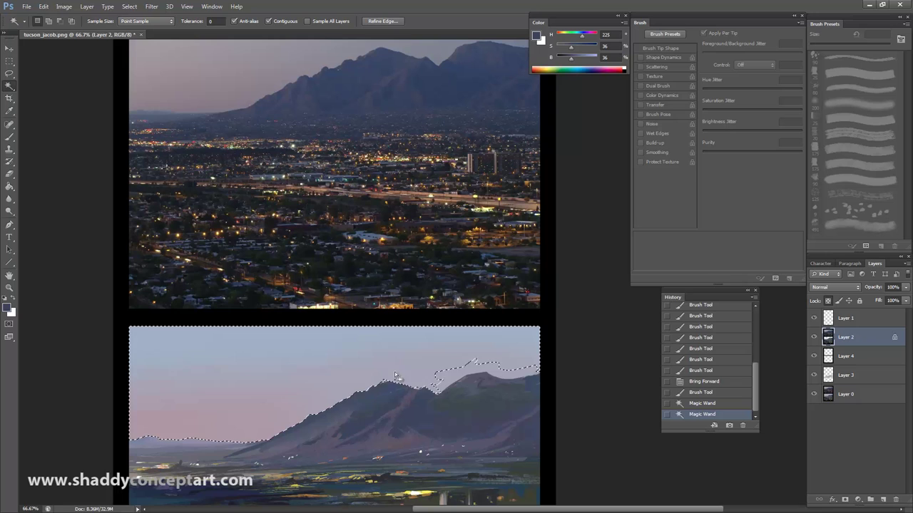
{"action": "left_click_drag", "start_coordinate": [415, 389], "coordinate": [417, 391]}
{"action": "key", "text": "ctrl+d"}
Select the sky area above the ridge on Layer 2 with the Magic Wand, clear its leftover pixels, and deselect
{"action": "left_click", "coordinate": [420, 371]}
{"action": "left_click", "coordinate": [456, 378], "text": "shift"}
{"action": "left_click", "coordinate": [471, 370], "text": "shift"}
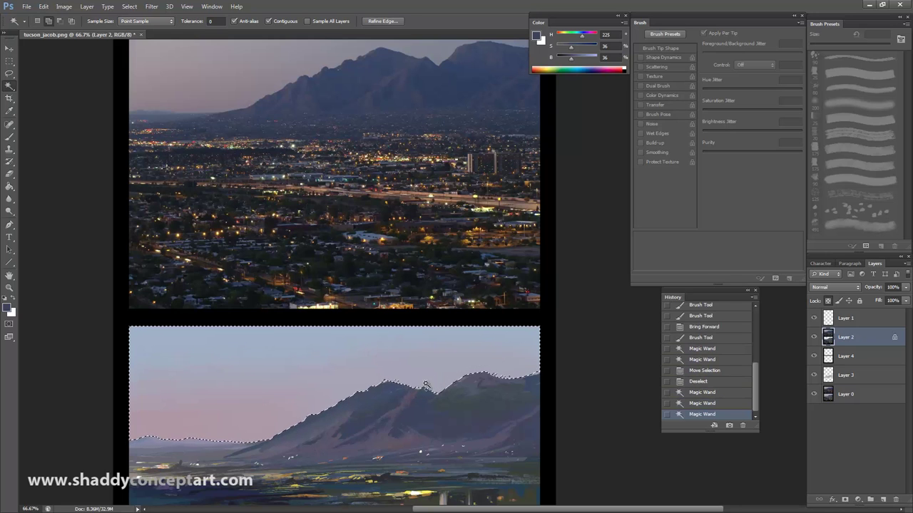
{"action": "left_click", "coordinate": [457, 371], "text": "shift"}
{"action": "left_click", "coordinate": [428, 360], "text": "shift"}
{"action": "left_click", "coordinate": [392, 346], "text": "shift"}
{"action": "key", "text": "Delete"}
{"action": "key", "text": "Delete"}
{"action": "key", "text": "Delete"}
{"action": "key", "text": "Delete"}
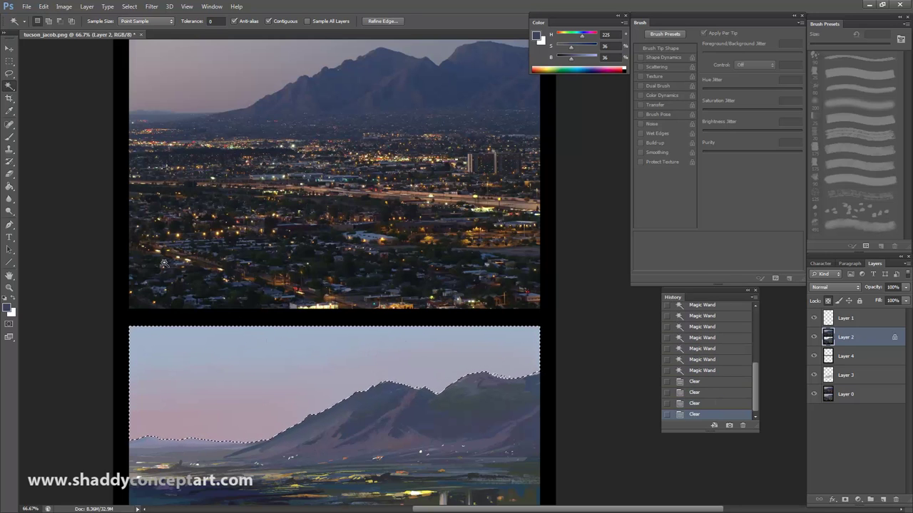
{"action": "key", "text": "m"}
{"action": "left_click", "coordinate": [67, 127]}
{"action": "key", "text": "b"}
{"action": "left_click_drag", "start_coordinate": [421, 319], "coordinate": [520, 432]}
{"action": "key", "text": "ctrl+z"}
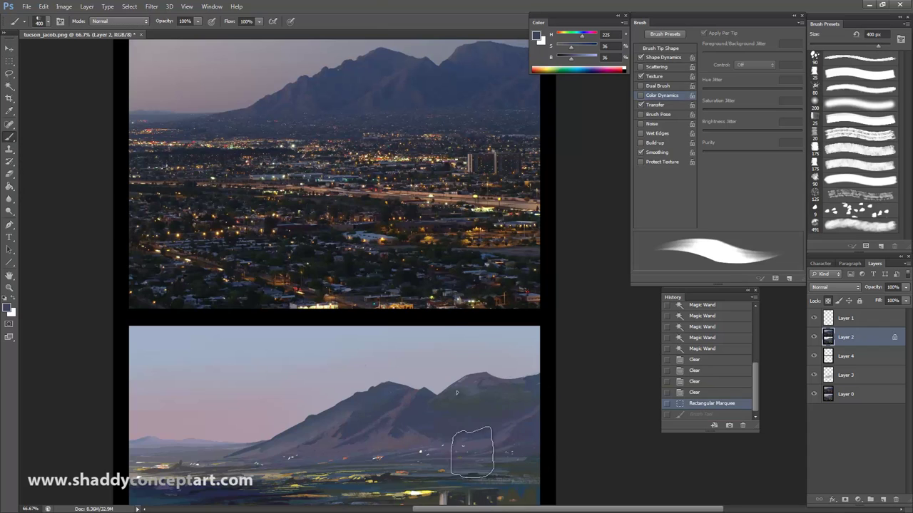
Add a new layer above Layer 2 and clip it to Layer 2
{"action": "left_click", "coordinate": [882, 501]}
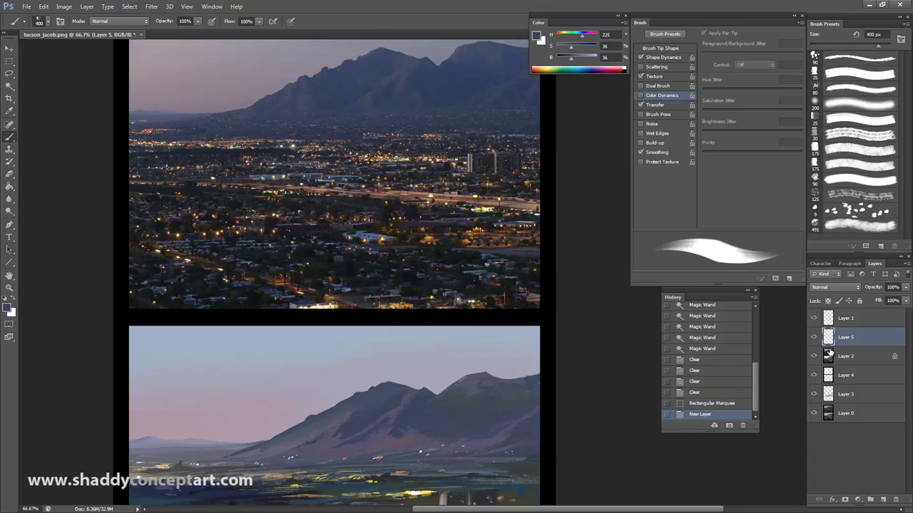
{"action": "key", "text": "ctrl+alt+g"}
{"action": "mouse_move", "coordinate": [254, 359]}
{"action": "left_mouse_down"}
{"action": "mouse_move", "coordinate": [261, 326]}
{"action": "mouse_move", "coordinate": [248, 235]}
{"action": "mouse_move", "coordinate": [257, 325]}
{"action": "left_mouse_up"}
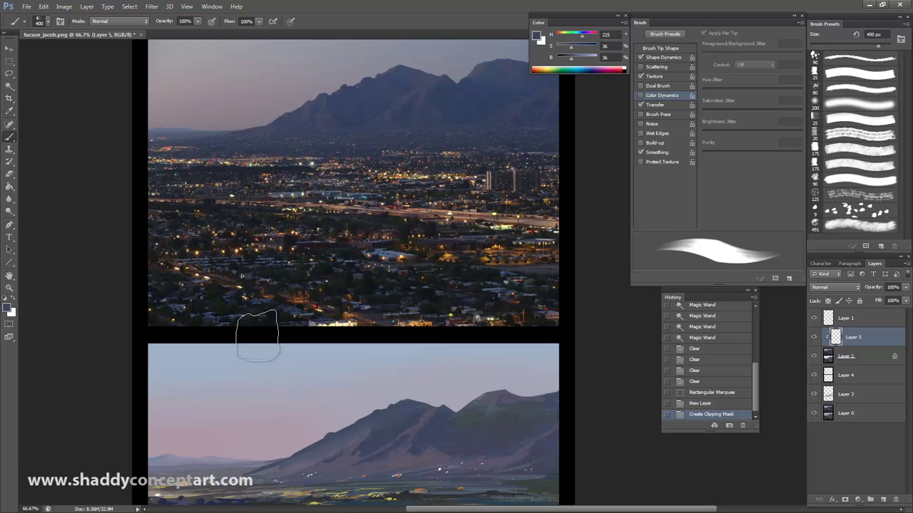
Set the brush colour to bright red (H 360, S 93, B 81) and reduce the brush to 20 px
{"action": "key", "text": "bracketleft"}
{"action": "key", "text": "ctrl+plus"}
{"action": "left_click_drag", "start_coordinate": [322, 78], "coordinate": [376, 368]}
{"action": "left_click_drag", "start_coordinate": [586, 36], "coordinate": [599, 36]}
{"action": "left_click", "coordinate": [594, 46]}
{"action": "left_click", "coordinate": [589, 57]}
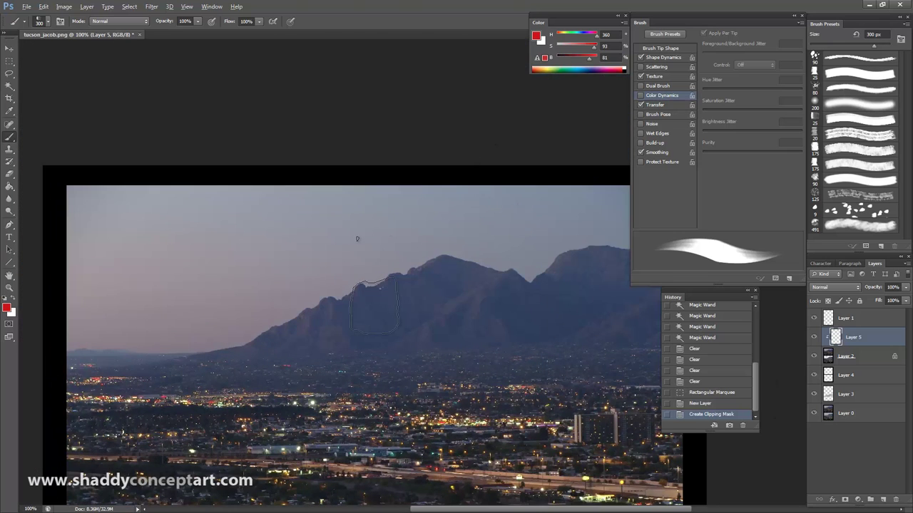
{"action": "key", "text": "alt"}
{"action": "key", "text": "bracketleft"}
{"action": "key", "text": "bracketleft"}
{"action": "key", "text": "bracketleft"}
{"action": "key", "text": "bracketleft"}
{"action": "key", "text": "bracketleft"}
{"action": "key", "text": "bracketleft"}
{"action": "key", "text": "bracketleft"}
{"action": "key", "text": "bracketleft"}
{"action": "key", "text": "bracketleft"}
{"action": "key", "text": "bracketleft"}
{"action": "key", "text": "bracketleft"}
{"action": "key", "text": "bracketleft"}
{"action": "key", "text": "bracketleft"}
{"action": "key", "text": "bracketleft"}
{"action": "key", "text": "bracketleft"}
{"action": "key", "text": "bracketleft"}
{"action": "key", "text": "bracketleft"}
{"action": "key", "text": "bracketleft"}
Draw red lines along the mountain's ridges and planes in the reference photo, reducing the brush from 20 to 9 px
{"action": "left_click_drag", "start_coordinate": [364, 292], "coordinate": [336, 250]}
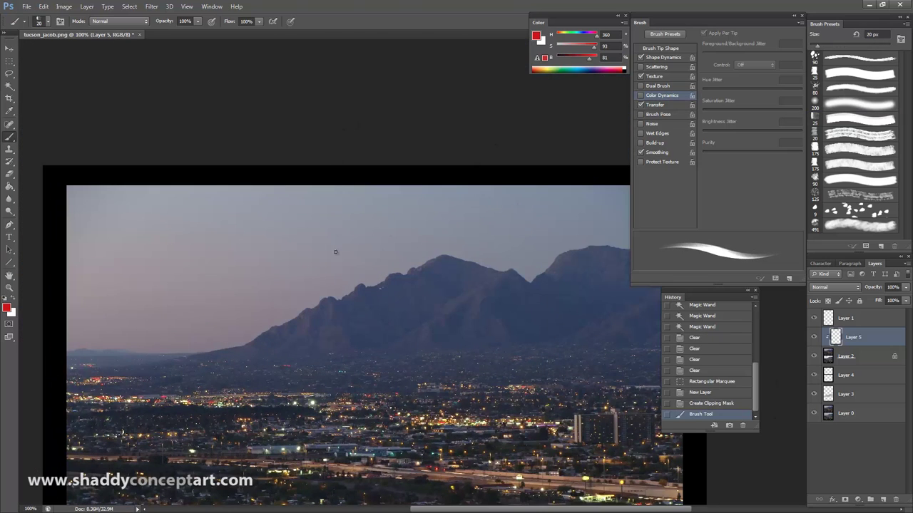
{"action": "left_click_drag", "start_coordinate": [359, 282], "coordinate": [393, 330]}
{"action": "left_click_drag", "start_coordinate": [412, 266], "coordinate": [457, 294]}
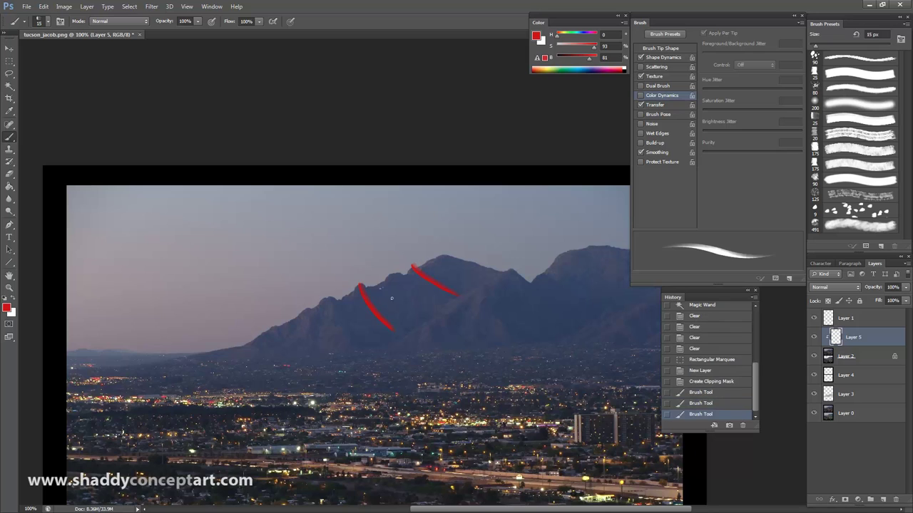
{"action": "mouse_move", "coordinate": [387, 278]}
{"action": "left_mouse_down"}
{"action": "mouse_move", "coordinate": [407, 303]}
{"action": "mouse_move", "coordinate": [400, 331]}
{"action": "left_mouse_up"}
{"action": "key", "text": "bracketleft"}
{"action": "left_click_drag", "start_coordinate": [357, 285], "coordinate": [358, 343]}
{"action": "key", "text": "bracketleft"}
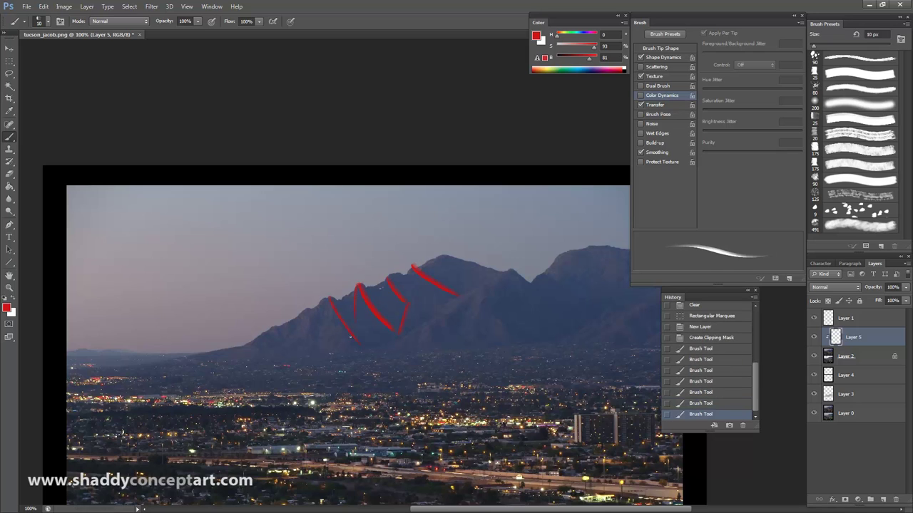
{"action": "mouse_move", "coordinate": [328, 299]}
{"action": "left_mouse_down"}
{"action": "mouse_move", "coordinate": [321, 347]}
{"action": "mouse_move", "coordinate": [322, 328]}
{"action": "left_mouse_up"}
{"action": "left_click_drag", "start_coordinate": [332, 307], "coordinate": [325, 325]}
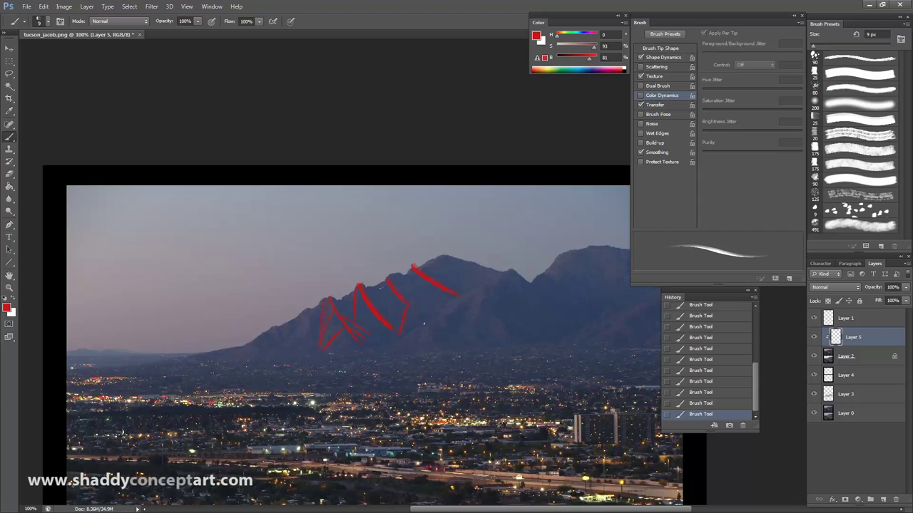
{"action": "mouse_move", "coordinate": [477, 293]}
{"action": "left_mouse_down"}
{"action": "mouse_move", "coordinate": [451, 318]}
{"action": "mouse_move", "coordinate": [492, 304]}
{"action": "mouse_move", "coordinate": [483, 287]}
{"action": "mouse_move", "coordinate": [490, 307]}
{"action": "mouse_move", "coordinate": [487, 334]}
{"action": "left_mouse_up"}
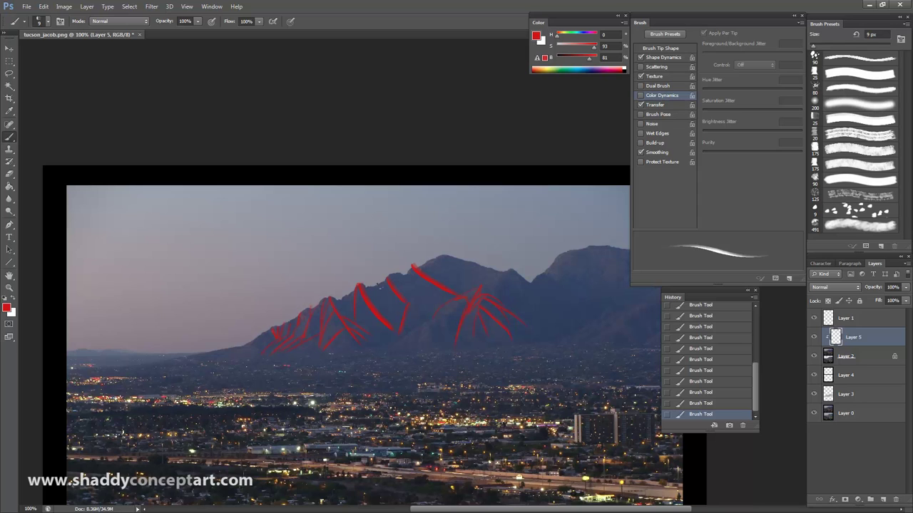
Add another clipped layer beneath the red-line layer and hide the red-line layer
{"action": "key", "text": "ctrl+minus"}
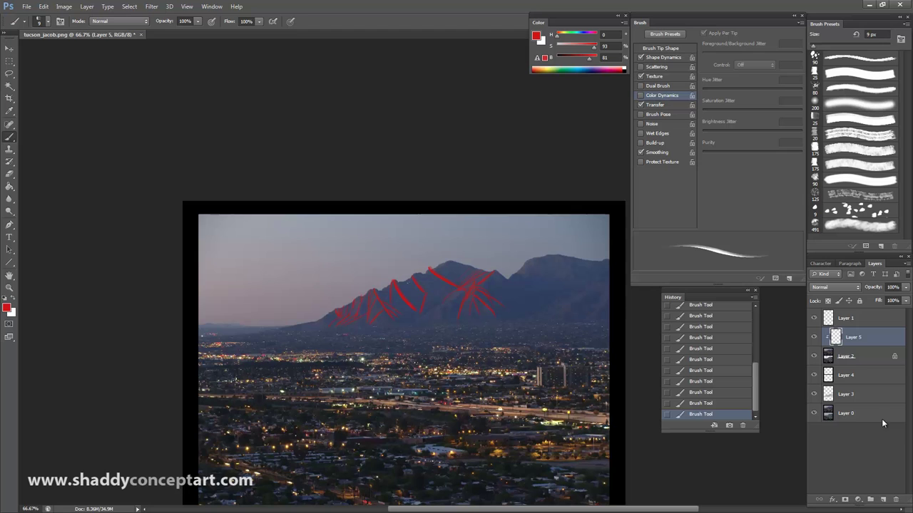
{"action": "left_click", "coordinate": [883, 499]}
{"action": "left_click_drag", "start_coordinate": [825, 344], "coordinate": [829, 366]}
{"action": "left_click", "coordinate": [813, 337]}
Block in the painted mountain with sampled dark blue on the new clipped layer, enlarging the brush to 250 px, and undo the last stroke
{"action": "key", "text": "ctrl+minus"}
{"action": "key", "text": "ctrl+minus"}
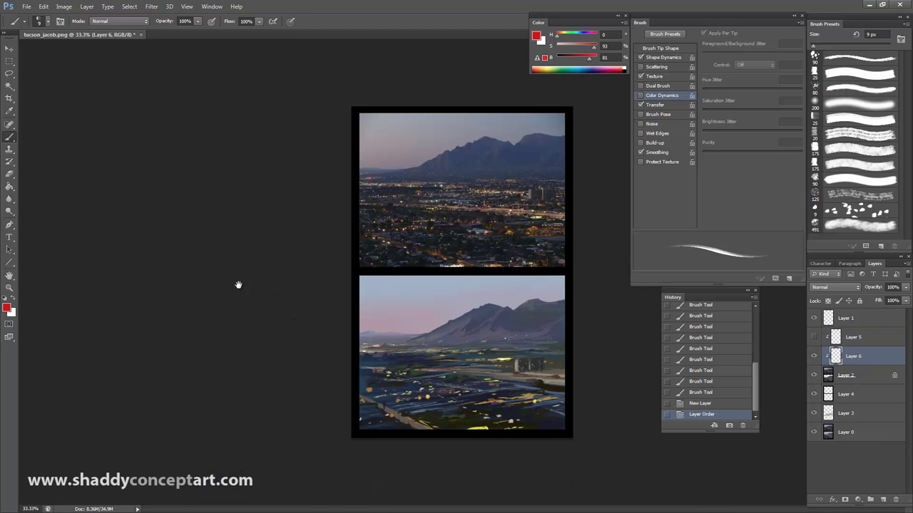
{"action": "key", "text": "bracketright"}
{"action": "key", "text": "bracketright"}
{"action": "key", "text": "bracketright"}
{"action": "key", "text": "bracketright"}
{"action": "key", "text": "bracketright"}
{"action": "key", "text": "bracketright"}
{"action": "key", "text": "ctrl+plus"}
{"action": "left_click_drag", "start_coordinate": [400, 303], "coordinate": [346, 309]}
{"action": "left_click", "coordinate": [438, 346], "text": "alt"}
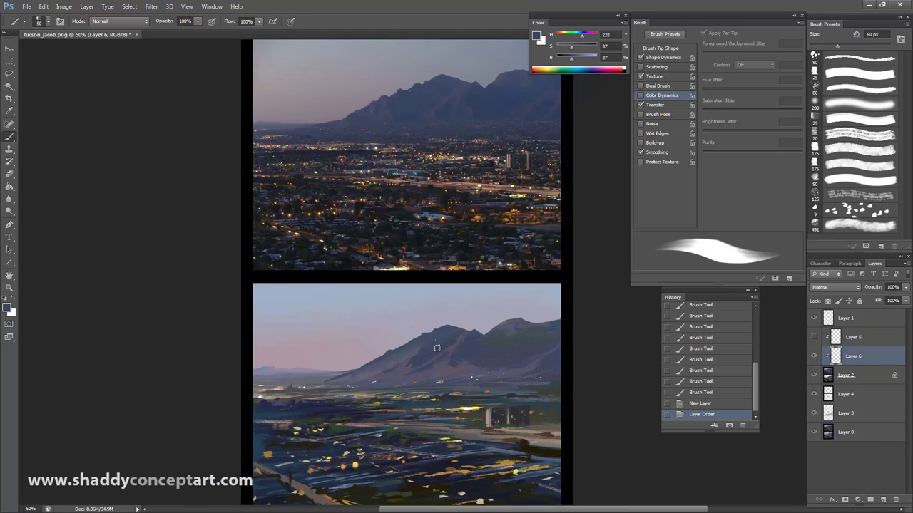
{"action": "key", "text": "bracketright"}
{"action": "key", "text": "bracketright"}
{"action": "key", "text": "bracketright"}
{"action": "key", "text": "bracketright"}
{"action": "key", "text": "bracketright"}
{"action": "key", "text": "bracketright"}
{"action": "key", "text": "bracketright"}
{"action": "key", "text": "bracketright"}
{"action": "key", "text": "bracketright"}
{"action": "left_click_drag", "start_coordinate": [524, 364], "coordinate": [399, 377]}
{"action": "mouse_move", "coordinate": [410, 370]}
{"action": "left_mouse_down"}
{"action": "mouse_move", "coordinate": [387, 381]}
{"action": "mouse_move", "coordinate": [346, 375]}
{"action": "left_mouse_up"}
{"action": "left_click_drag", "start_coordinate": [374, 380], "coordinate": [432, 380]}
{"action": "mouse_move", "coordinate": [510, 367]}
{"action": "left_mouse_down"}
{"action": "mouse_move", "coordinate": [456, 371]}
{"action": "mouse_move", "coordinate": [542, 342]}
{"action": "left_mouse_up"}
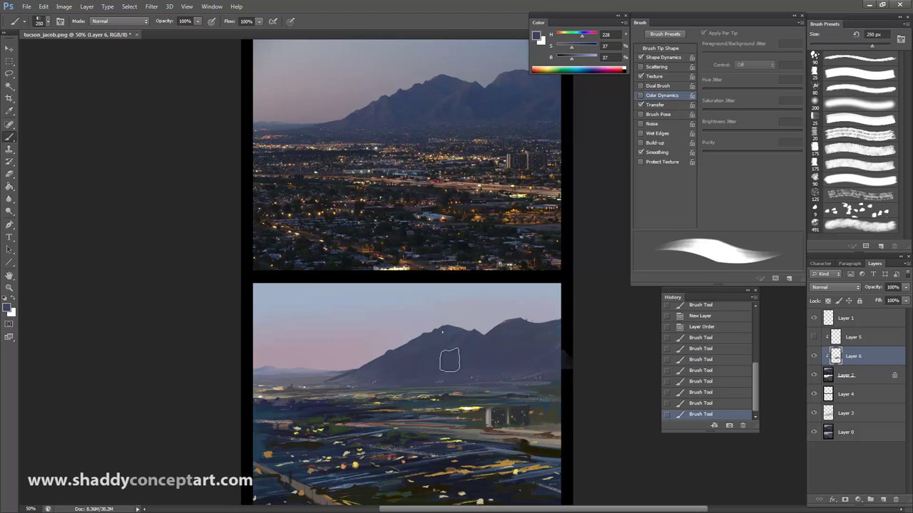
{"action": "key", "text": "ctrl+z"}
Copy the black frame from Layer 2 onto its own layer and move it to the top of the layer stack
{"action": "left_click", "coordinate": [828, 377]}
{"action": "left_click", "coordinate": [814, 376]}
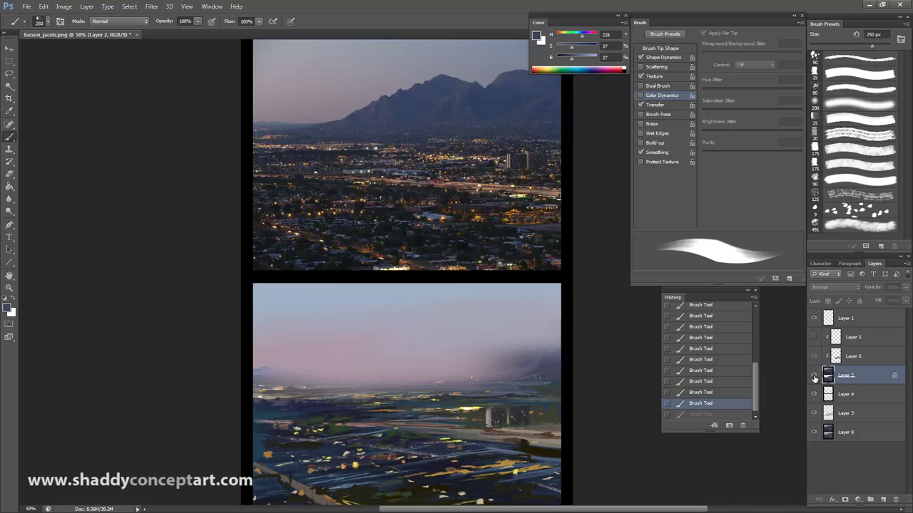
{"action": "left_click", "coordinate": [9, 86]}
{"action": "left_click", "coordinate": [256, 276]}
{"action": "key", "text": "ctrl+c"}
{"action": "key", "text": "ctrl+v"}
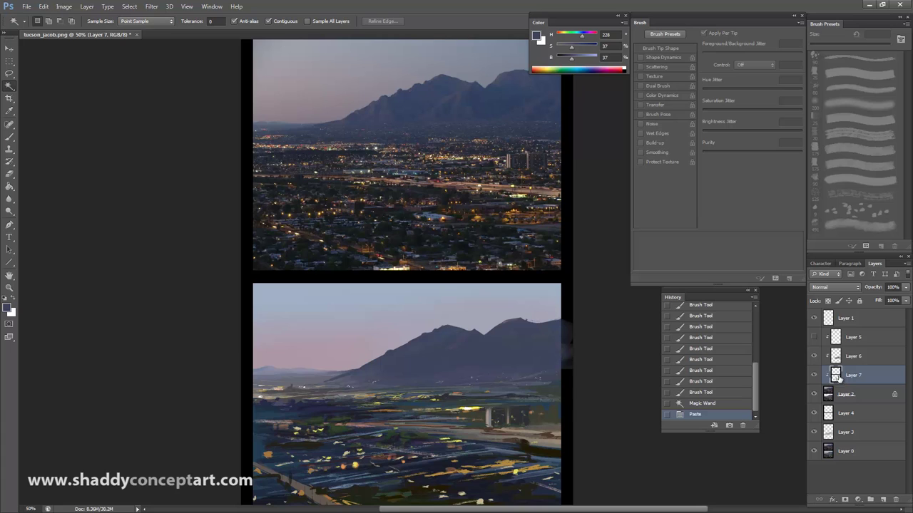
{"action": "left_click_drag", "start_coordinate": [856, 375], "coordinate": [856, 311]}
Cover the mountain's foot with dark blue on the clipped mountain layer, undoing stray strokes and reducing the brush to 100 px
{"action": "left_click", "coordinate": [856, 375]}
{"action": "left_click", "coordinate": [9, 137]}
{"action": "mouse_move", "coordinate": [427, 380]}
{"action": "left_mouse_down"}
{"action": "mouse_move", "coordinate": [503, 380]}
{"action": "mouse_move", "coordinate": [473, 393]}
{"action": "mouse_move", "coordinate": [551, 384]}
{"action": "left_mouse_up"}
{"action": "mouse_move", "coordinate": [389, 381]}
{"action": "left_mouse_down"}
{"action": "mouse_move", "coordinate": [319, 381]}
{"action": "mouse_move", "coordinate": [439, 347]}
{"action": "left_mouse_up"}
{"action": "left_click", "coordinate": [717, 404]}
{"action": "key", "text": "bracketleft"}
{"action": "key", "text": "bracketleft"}
{"action": "key", "text": "ctrl+z"}
{"action": "key", "text": "bracketleft"}
{"action": "key", "text": "bracketleft"}
{"action": "key", "text": "bracketleft"}
{"action": "key", "text": "bracketleft"}
{"action": "left_click_drag", "start_coordinate": [306, 397], "coordinate": [265, 396]}
Even out the mountain's face and lower slopes in the same dark blue, enlarging the brush to 175 px
{"action": "key", "text": "ctrl+minus"}
{"action": "key", "text": "ctrl+minus"}
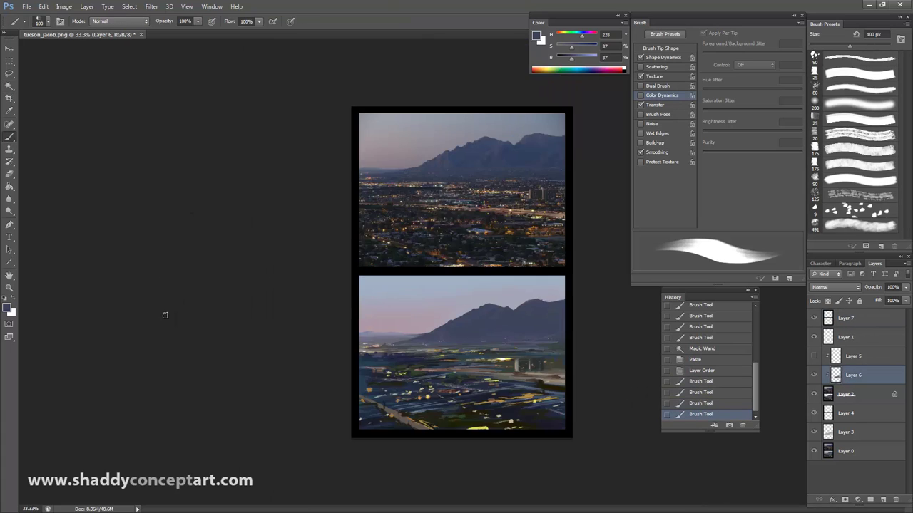
{"action": "key", "text": "ctrl+plus"}
{"action": "key", "text": "ctrl+plus"}
{"action": "key", "text": "bracketright"}
{"action": "key", "text": "bracketright"}
{"action": "left_click_drag", "start_coordinate": [448, 350], "coordinate": [481, 367]}
{"action": "key", "text": "bracketright"}
{"action": "left_click_drag", "start_coordinate": [364, 346], "coordinate": [380, 331]}
{"action": "left_click_drag", "start_coordinate": [456, 368], "coordinate": [509, 374]}
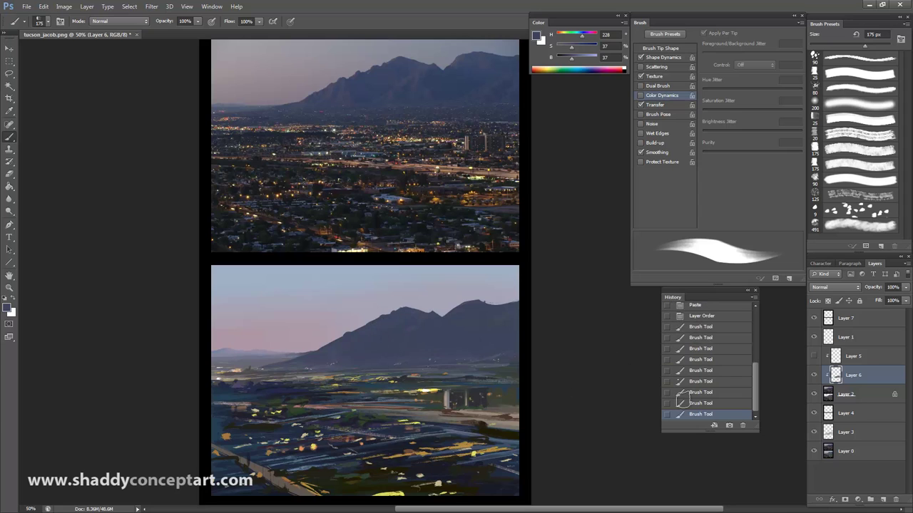
Add a new clipped layer above Layer 6 for the mountain's ridges, undoing the stray stroke
{"action": "left_click", "coordinate": [882, 500]}
{"action": "left_click", "coordinate": [814, 413]}
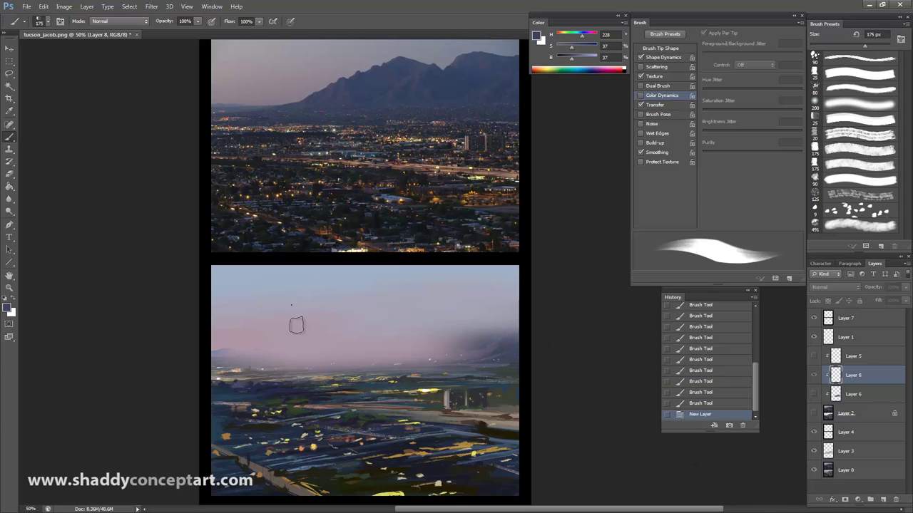
{"action": "key", "text": "ctrl+z"}
{"action": "key", "text": "ctrl+z"}
{"action": "left_click", "coordinate": [812, 413]}
Try a purple ridge stroke (H 291, S 24, B 49) below the notch between the peaks with a 50 px brush, and undo it
{"action": "left_click_drag", "start_coordinate": [573, 48], "coordinate": [569, 48]}
{"action": "left_click_drag", "start_coordinate": [572, 59], "coordinate": [576, 60]}
{"action": "key", "text": "bracketleft"}
{"action": "key", "text": "ctrl+plus"}
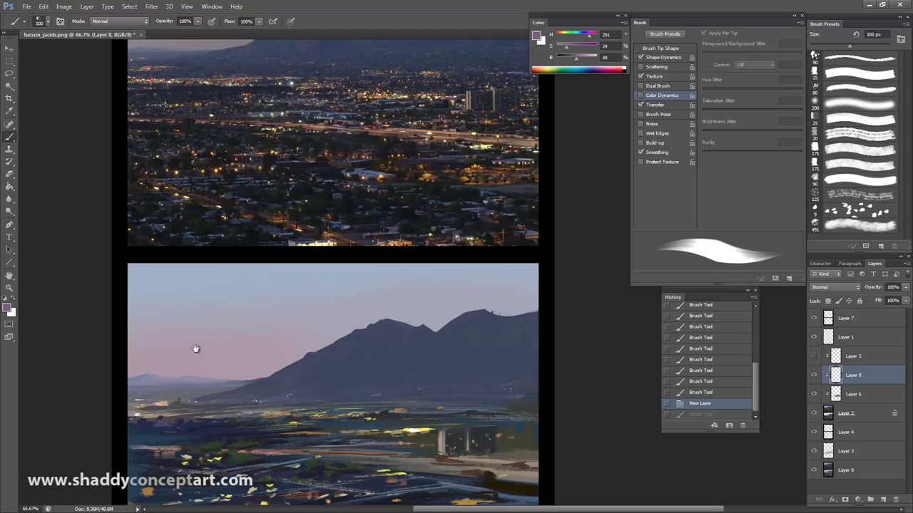
{"action": "left_click_drag", "start_coordinate": [214, 305], "coordinate": [224, 376]}
{"action": "key", "text": "bracketleft"}
{"action": "key", "text": "bracketleft"}
{"action": "key", "text": "bracketleft"}
{"action": "key", "text": "bracketleft"}
{"action": "key", "text": "bracketleft"}
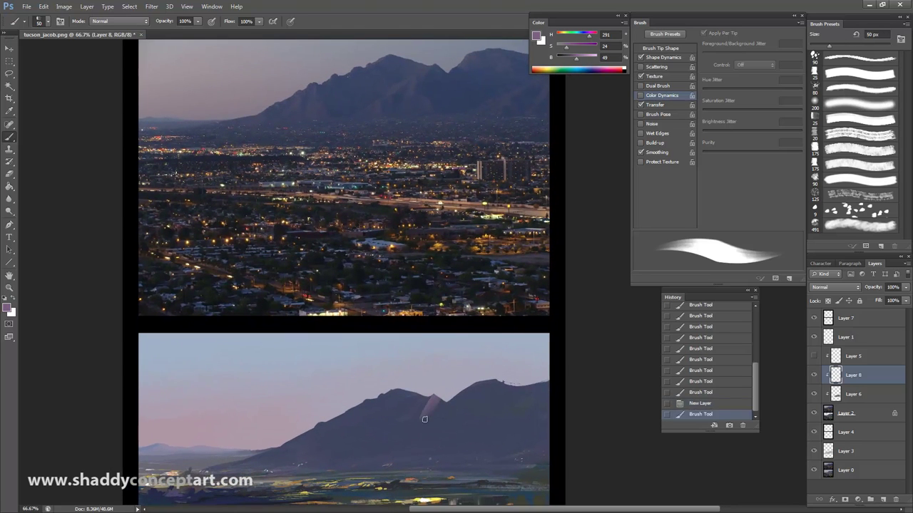
{"action": "left_click_drag", "start_coordinate": [576, 59], "coordinate": [571, 47]}
{"action": "left_click_drag", "start_coordinate": [415, 439], "coordinate": [445, 405]}
{"action": "key", "text": "ctrl+z"}
Try greyer ridge strokes (H 296, S 15) at brightness 32 and 39 with a 70 px brush, undoing each one
{"action": "left_click_drag", "start_coordinate": [567, 48], "coordinate": [562, 59]}
{"action": "left_click_drag", "start_coordinate": [406, 444], "coordinate": [436, 403]}
{"action": "key", "text": "ctrl+z"}
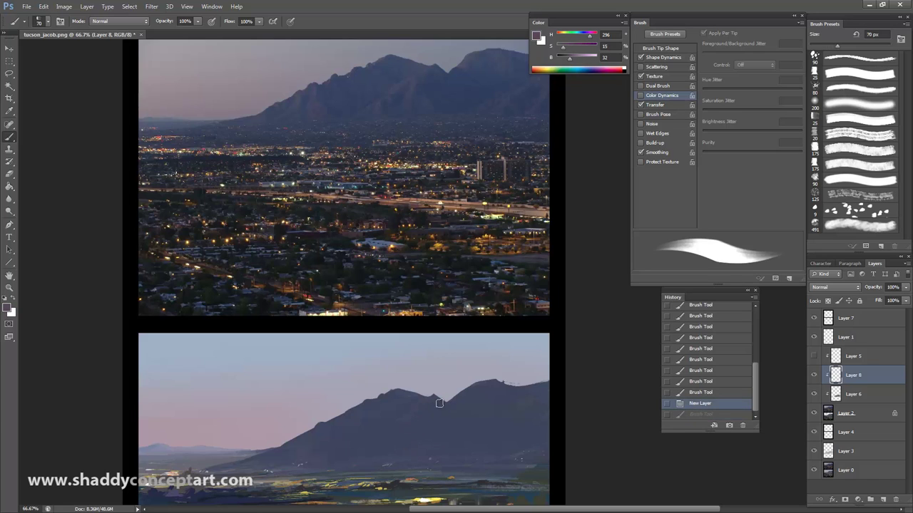
{"action": "left_click_drag", "start_coordinate": [572, 61], "coordinate": [572, 61]}
{"action": "key", "text": "bracketright"}
{"action": "key", "text": "bracketright"}
{"action": "left_click_drag", "start_coordinate": [397, 454], "coordinate": [440, 396]}
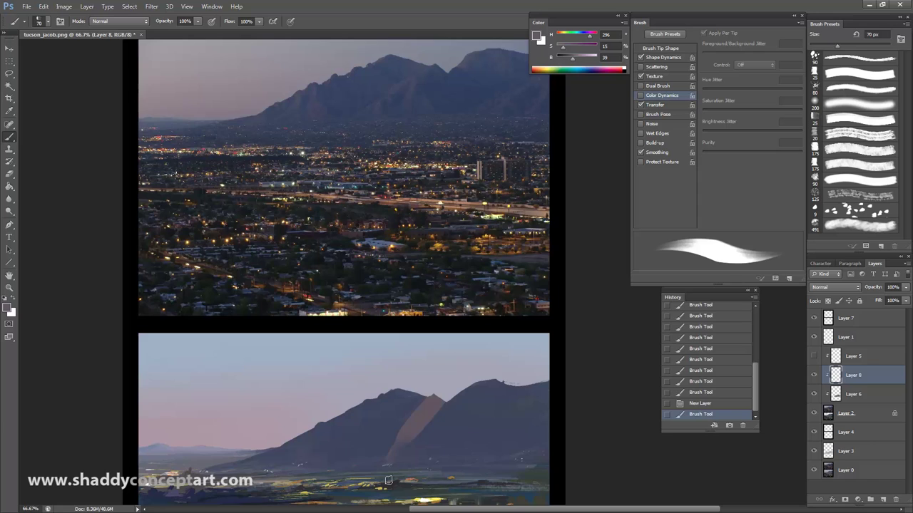
{"action": "key", "text": "ctrl+z"}
Try cooler ridge strokes below the notch with hue 270 and saturation 13, undoing each one
{"action": "left_click_drag", "start_coordinate": [563, 47], "coordinate": [562, 48]}
{"action": "left_click_drag", "start_coordinate": [440, 404], "coordinate": [397, 449]}
{"action": "key", "text": "ctrl+z"}
{"action": "left_click_drag", "start_coordinate": [589, 37], "coordinate": [586, 36]}
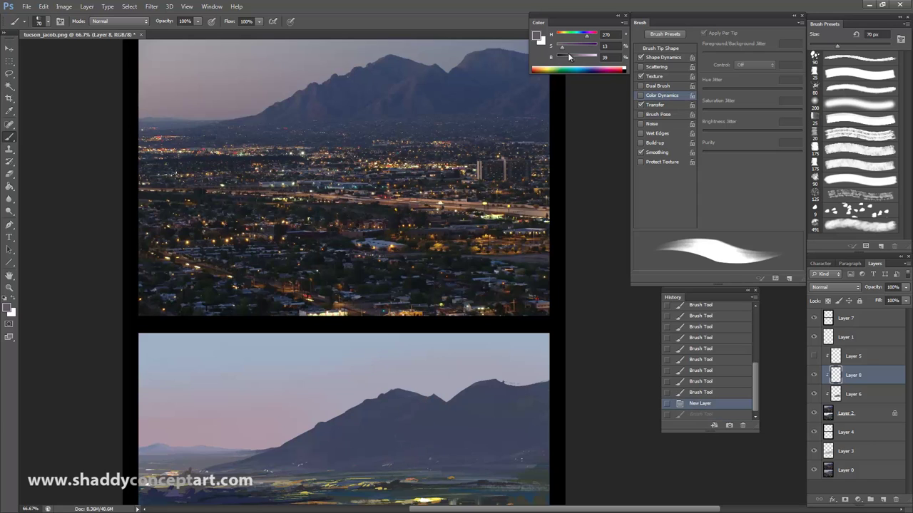
{"action": "left_click_drag", "start_coordinate": [450, 398], "coordinate": [388, 447]}
{"action": "key", "text": "ctrl+z"}
{"action": "left_click_drag", "start_coordinate": [572, 58], "coordinate": [567, 59]}
{"action": "left_click_drag", "start_coordinate": [444, 402], "coordinate": [401, 452]}
{"action": "key", "text": "ctrl+z"}
Paint a grey-purple ridge band from the notch down to the mountain's foot at brightness 33, ending with H 274, S 11, and undo the last stroke
{"action": "left_click_drag", "start_coordinate": [569, 59], "coordinate": [570, 60]}
{"action": "left_click_drag", "start_coordinate": [437, 397], "coordinate": [397, 448]}
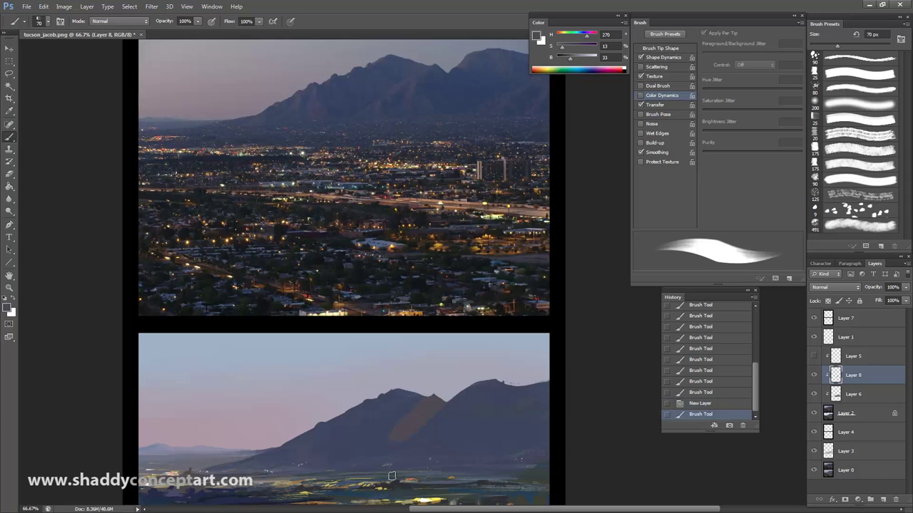
{"action": "key", "text": "ctrl+z"}
{"action": "key", "text": "ctrl+z"}
{"action": "left_click_drag", "start_coordinate": [434, 399], "coordinate": [388, 467]}
{"action": "left_click_drag", "start_coordinate": [259, 345], "coordinate": [268, 294]}
{"action": "key", "text": "ctrl+minus"}
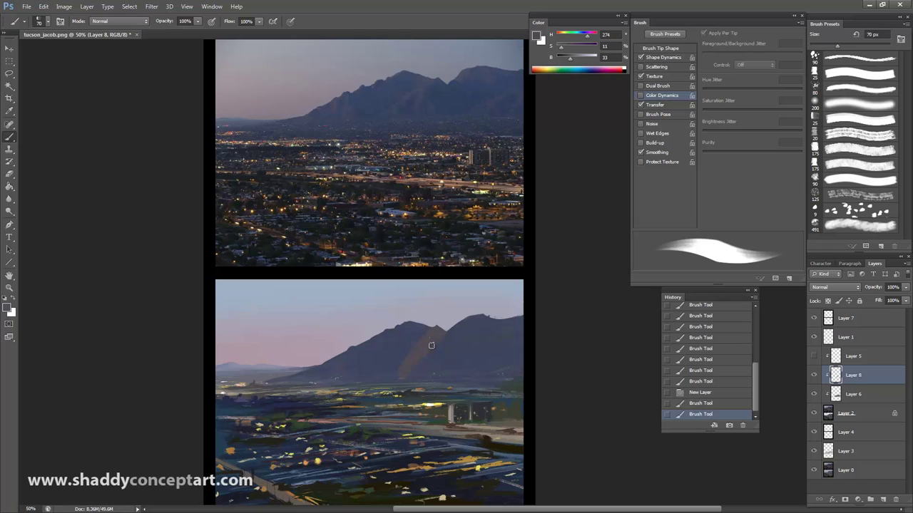
{"action": "left_click_drag", "start_coordinate": [431, 345], "coordinate": [408, 375]}
{"action": "key", "text": "ctrl+z"}
Build up the ridge band below the notch with smaller, bluer strokes, shifting the colour to H 253, S 15, B 36
{"action": "left_click_drag", "start_coordinate": [562, 48], "coordinate": [564, 47]}
{"action": "left_click_drag", "start_coordinate": [449, 324], "coordinate": [393, 376]}
{"action": "key", "text": "bracketleft"}
{"action": "key", "text": "bracketleft"}
{"action": "left_click_drag", "start_coordinate": [587, 40], "coordinate": [584, 38]}
{"action": "left_click_drag", "start_coordinate": [437, 338], "coordinate": [408, 371]}
{"action": "left_click_drag", "start_coordinate": [432, 345], "coordinate": [421, 362]}
{"action": "left_click_drag", "start_coordinate": [571, 63], "coordinate": [571, 62]}
{"action": "left_click_drag", "start_coordinate": [435, 335], "coordinate": [428, 352]}
Paint a thin ridge highlight on the mountain's left slope, varying the brush between 35 and 15 px
{"action": "key", "text": "bracketleft"}
{"action": "key", "text": "bracketleft"}
{"action": "key", "text": "bracketleft"}
{"action": "key", "text": "bracketleft"}
{"action": "key", "text": "bracketleft"}
{"action": "key", "text": "bracketleft"}
{"action": "key", "text": "bracketleft"}
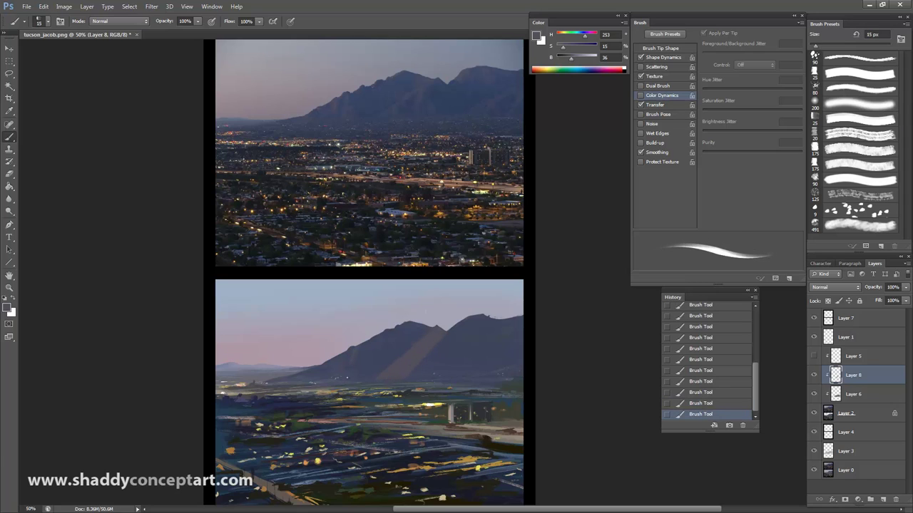
{"action": "key", "text": "bracketright"}
{"action": "key", "text": "bracketright"}
{"action": "key", "text": "bracketright"}
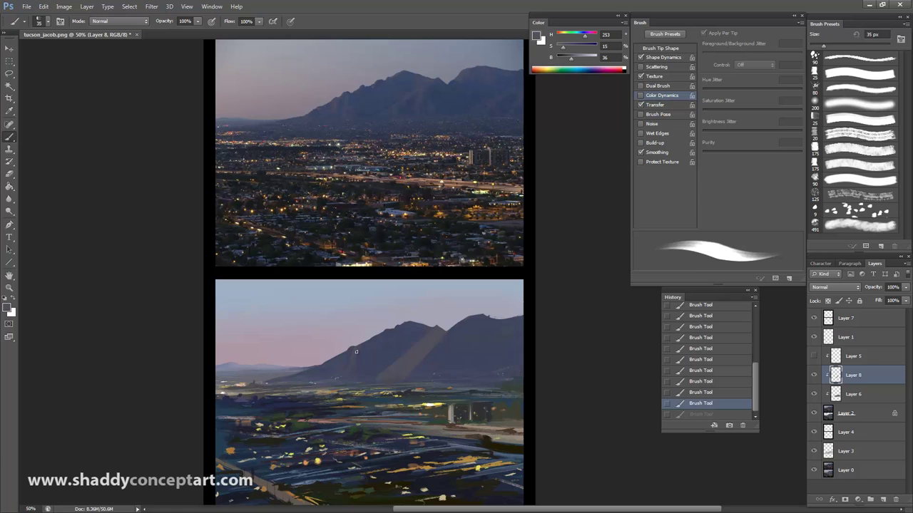
{"action": "left_click_drag", "start_coordinate": [356, 352], "coordinate": [351, 348]}
{"action": "key", "text": "bracketleft"}
{"action": "key", "text": "bracketleft"}
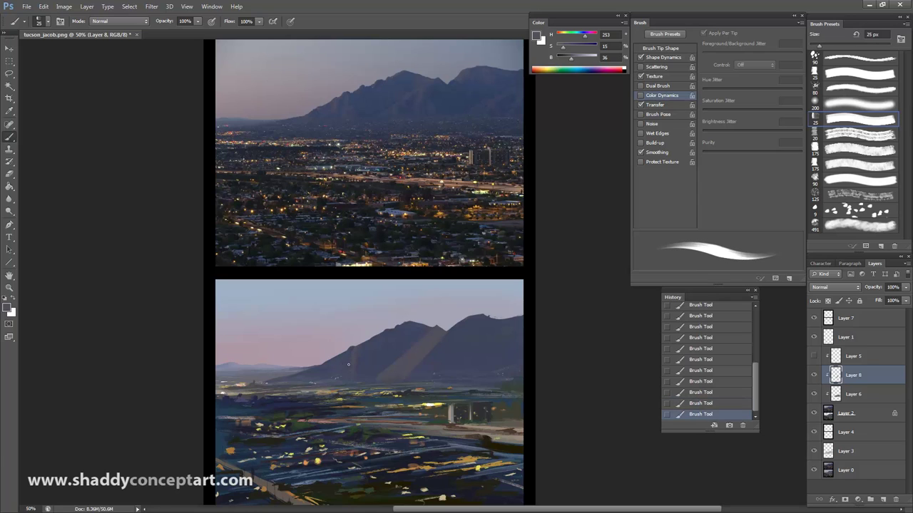
{"action": "key", "text": "bracketleft"}
{"action": "key", "text": "bracketleft"}
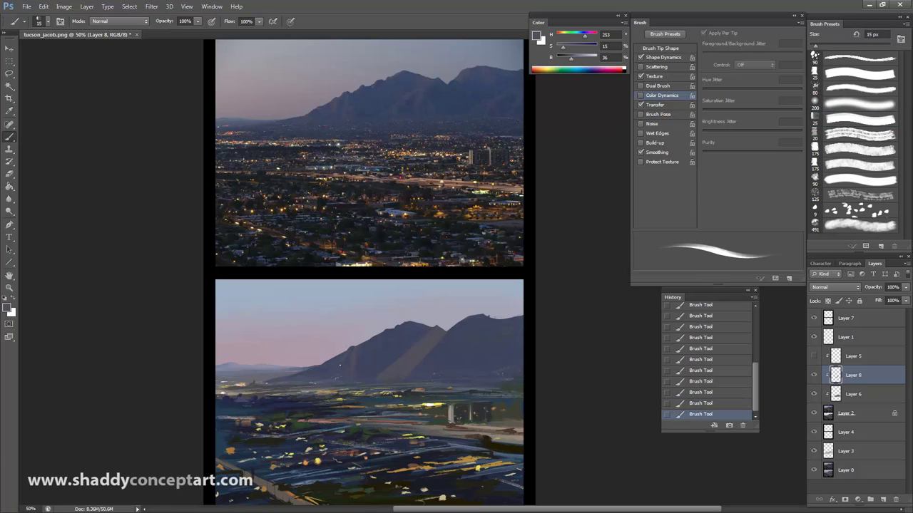
Extend the left slope's ridges in a lighter purple (H 261, S 20, B 42) with a 20 px brush, undoing the last stroke
{"action": "left_click", "coordinate": [587, 39]}
{"action": "key", "text": "bracketright"}
{"action": "key", "text": "bracketright"}
{"action": "left_click_drag", "start_coordinate": [343, 363], "coordinate": [337, 373]}
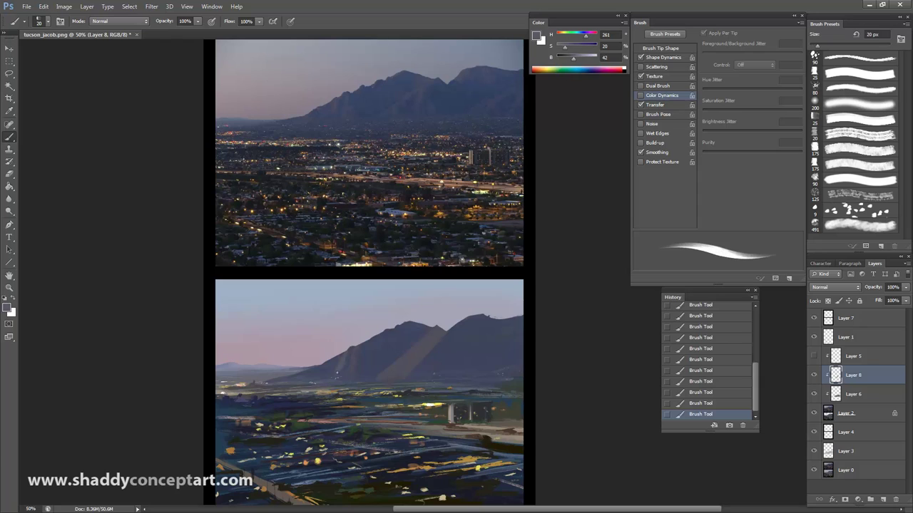
{"action": "key", "text": "ctrl+z"}
Recolour the painted ridges in the lighter purple at 50 px with transparent pixels locked, unlock them, and undo the last stroke
{"action": "key", "text": "slash"}
{"action": "key", "text": "bracketright"}
{"action": "key", "text": "bracketright"}
{"action": "key", "text": "bracketright"}
{"action": "key", "text": "bracketright"}
{"action": "key", "text": "bracketright"}
{"action": "mouse_move", "coordinate": [436, 332]}
{"action": "left_mouse_down"}
{"action": "mouse_move", "coordinate": [389, 378]}
{"action": "mouse_move", "coordinate": [349, 339]}
{"action": "mouse_move", "coordinate": [333, 376]}
{"action": "left_mouse_up"}
{"action": "key", "text": "slash"}
{"action": "key", "text": "ctrl+z"}
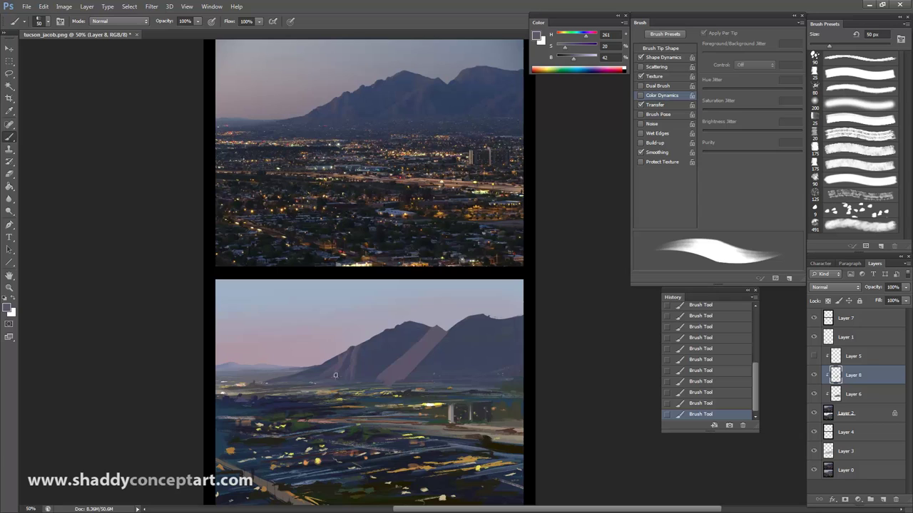
Widen the purple ridge band toward the main summit, varying the brush between 40 and 100 px and undoing unwanted strokes
{"action": "key", "text": "bracketleft"}
{"action": "key", "text": "bracketleft"}
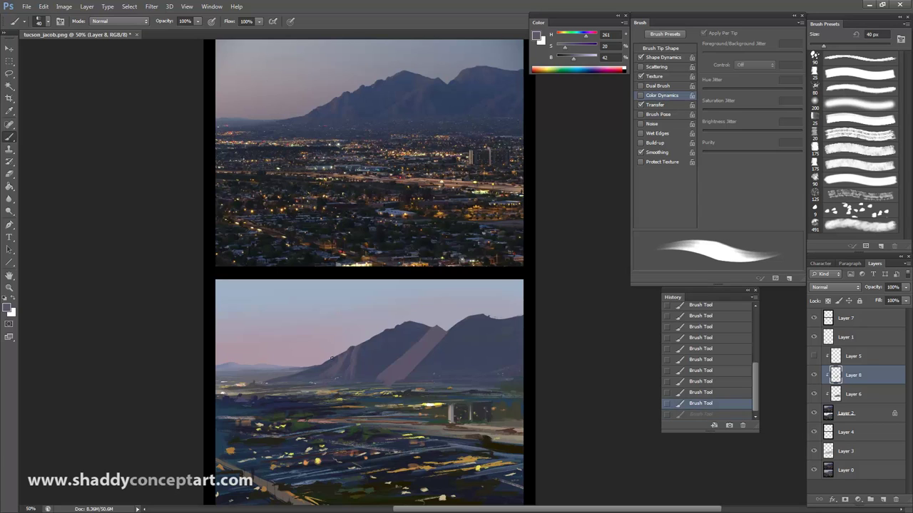
{"action": "key", "text": "bracketright"}
{"action": "key", "text": "bracketright"}
{"action": "key", "text": "bracketright"}
{"action": "key", "text": "bracketright"}
{"action": "key", "text": "bracketright"}
{"action": "key", "text": "bracketright"}
{"action": "key", "text": "bracketright"}
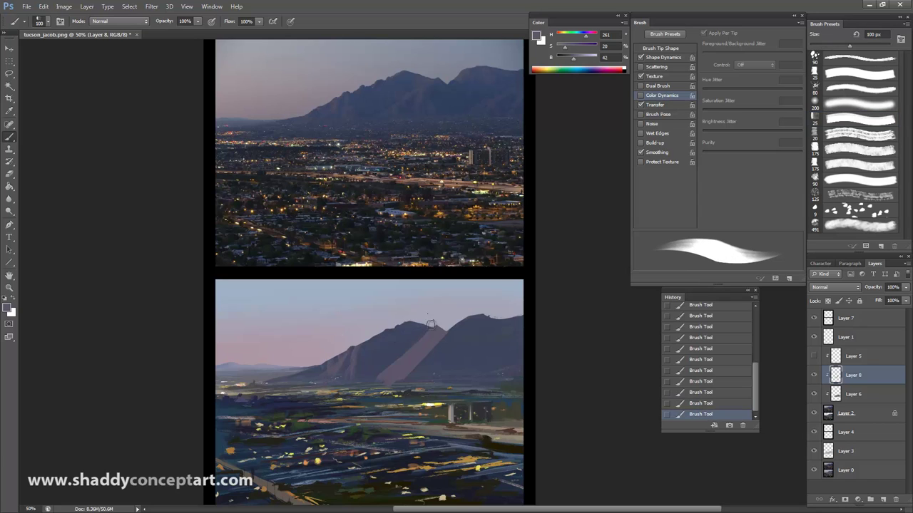
{"action": "key", "text": "ctrl+z"}
{"action": "key", "text": "ctrl+z"}
{"action": "key", "text": "ctrl+z"}
{"action": "key", "text": "ctrl+z"}
{"action": "key", "text": "ctrl+z"}
{"action": "key", "text": "bracketright"}
{"action": "key", "text": "bracketright"}
{"action": "key", "text": "ctrl+z"}
{"action": "key", "text": "ctrl+z"}
{"action": "key", "text": "ctrl+z"}
Erase along the edges of the main ridge band to carve its shape, with the eraser between 40 and 60 px
{"action": "key", "text": "e"}
{"action": "key", "text": "bracketright"}
{"action": "key", "text": "bracketright"}
{"action": "key", "text": "bracketright"}
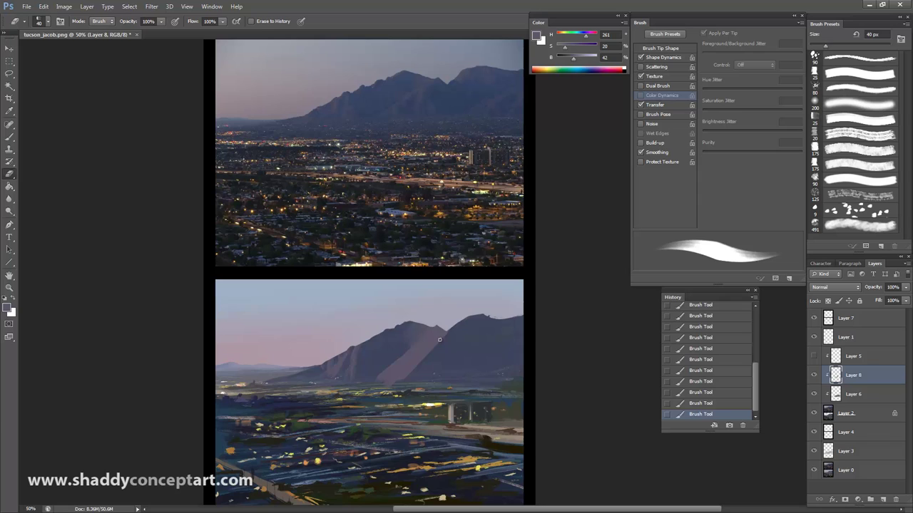
{"action": "mouse_move", "coordinate": [442, 335]}
{"action": "left_mouse_down"}
{"action": "mouse_move", "coordinate": [424, 378]}
{"action": "mouse_move", "coordinate": [421, 348]}
{"action": "mouse_move", "coordinate": [397, 387]}
{"action": "mouse_move", "coordinate": [411, 369]}
{"action": "left_mouse_up"}
{"action": "key", "text": "bracketleft"}
{"action": "key", "text": "bracketleft"}
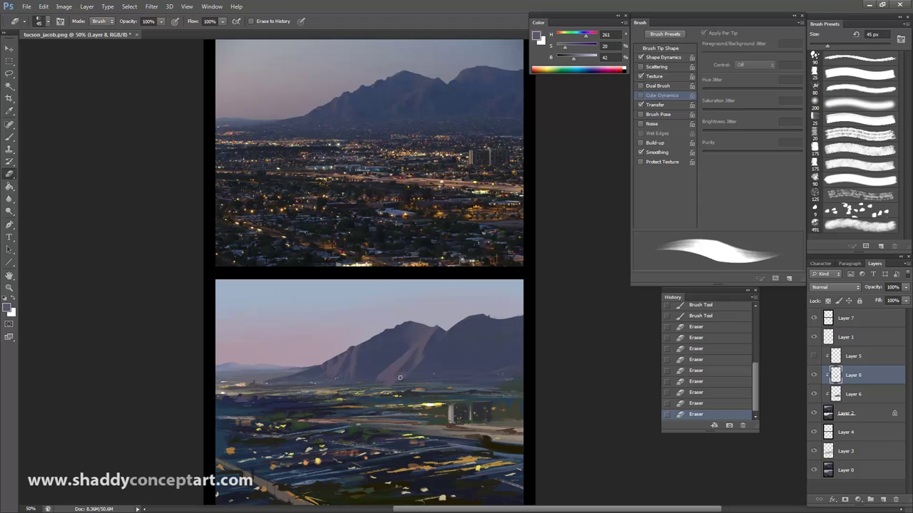
{"action": "key", "text": "bracketright"}
{"action": "key", "text": "bracketright"}
{"action": "left_click", "coordinate": [400, 378]}
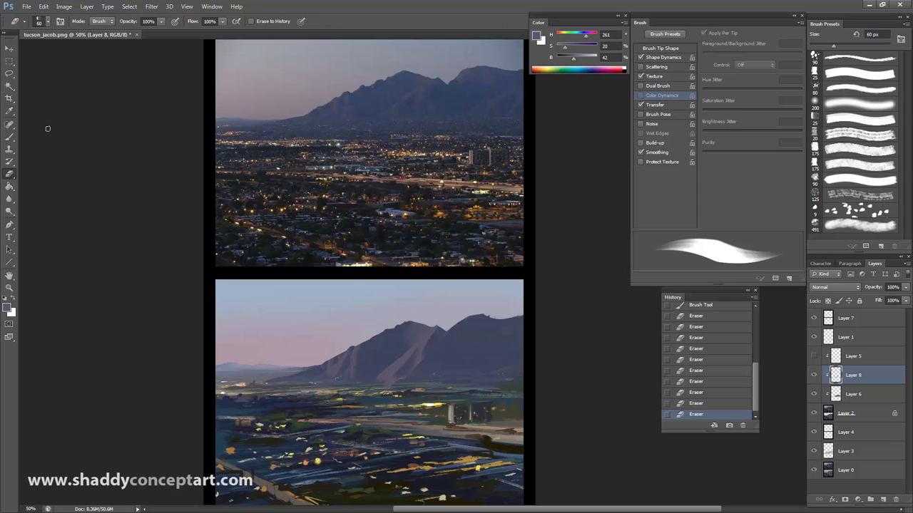
Add a purple stroke at the foot of the main ridge and erase into it, reducing the eraser to 40 px
{"action": "key", "text": "b"}
{"action": "left_click_drag", "start_coordinate": [399, 369], "coordinate": [401, 391]}
{"action": "key", "text": "e"}
{"action": "left_click", "coordinate": [389, 377]}
{"action": "left_click", "coordinate": [389, 382]}
{"action": "left_click", "coordinate": [379, 391]}
{"action": "left_click", "coordinate": [398, 371]}
{"action": "key", "text": "bracketleft"}
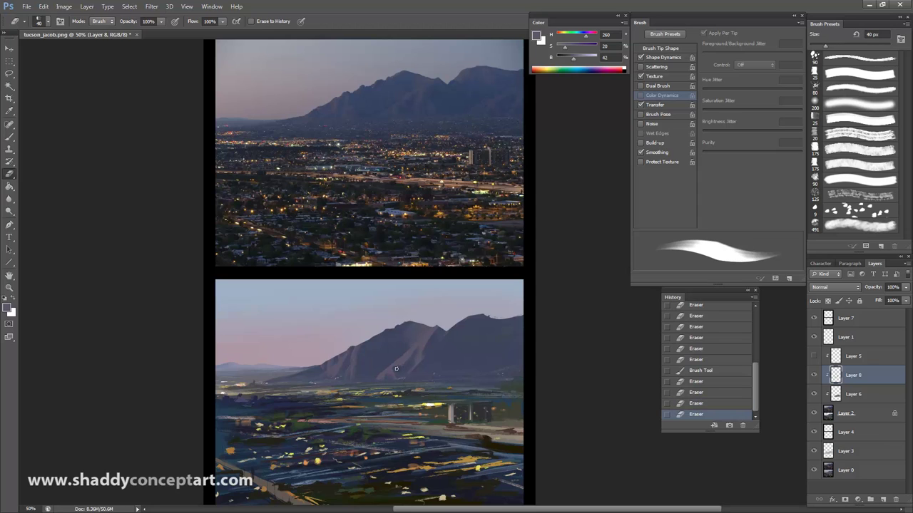
{"action": "key", "text": "ctrl+z"}
Trim the lower part of the main ridge further, enlarging the eraser to 80 px
{"action": "left_click", "coordinate": [393, 375]}
{"action": "left_click", "coordinate": [393, 376]}
{"action": "left_click", "coordinate": [393, 377]}
{"action": "key", "text": "bracketright"}
{"action": "key", "text": "bracketright"}
{"action": "key", "text": "bracketright"}
{"action": "key", "text": "bracketright"}
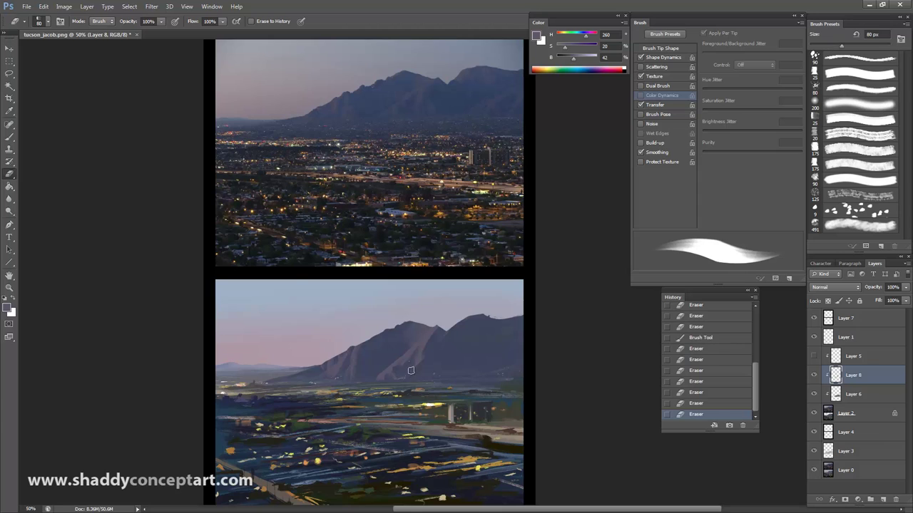
{"action": "left_click", "coordinate": [412, 370]}
Paint a secondary purple ridge to the right of the main ridge's lower part with a smaller brush
{"action": "left_click", "coordinate": [10, 137]}
{"action": "mouse_move", "coordinate": [420, 362]}
{"action": "left_mouse_down"}
{"action": "mouse_move", "coordinate": [411, 373]}
{"action": "mouse_move", "coordinate": [428, 360]}
{"action": "mouse_move", "coordinate": [425, 369]}
{"action": "left_mouse_up"}
{"action": "key", "text": "ctrl+z"}
{"action": "key", "text": "ctrl+z"}
{"action": "key", "text": "bracketleft"}
{"action": "key", "text": "bracketleft"}
{"action": "key", "text": "bracketleft"}
{"action": "mouse_move", "coordinate": [428, 365]}
{"action": "left_mouse_down"}
{"action": "mouse_move", "coordinate": [430, 341]}
{"action": "mouse_move", "coordinate": [435, 377]}
{"action": "mouse_move", "coordinate": [418, 357]}
{"action": "mouse_move", "coordinate": [428, 365]}
{"action": "mouse_move", "coordinate": [425, 342]}
{"action": "mouse_move", "coordinate": [435, 348]}
{"action": "mouse_move", "coordinate": [430, 322]}
{"action": "mouse_move", "coordinate": [404, 343]}
{"action": "mouse_move", "coordinate": [401, 331]}
{"action": "mouse_move", "coordinate": [404, 354]}
{"action": "mouse_move", "coordinate": [387, 340]}
{"action": "mouse_move", "coordinate": [407, 361]}
{"action": "mouse_move", "coordinate": [370, 335]}
{"action": "left_mouse_up"}
{"action": "key", "text": "ctrl+z"}
{"action": "key", "text": "ctrl+z"}
{"action": "left_click", "coordinate": [428, 365]}
Add purple strokes over the upper and middle parts of the main ridge, enlarging the brush to 175 px
{"action": "key", "text": "bracketleft"}
{"action": "left_click", "coordinate": [431, 334]}
{"action": "key", "text": "ctrl+z"}
{"action": "key", "text": "ctrl+z"}
{"action": "key", "text": "bracketright"}
{"action": "key", "text": "bracketright"}
{"action": "key", "text": "bracketright"}
{"action": "key", "text": "bracketright"}
{"action": "key", "text": "bracketright"}
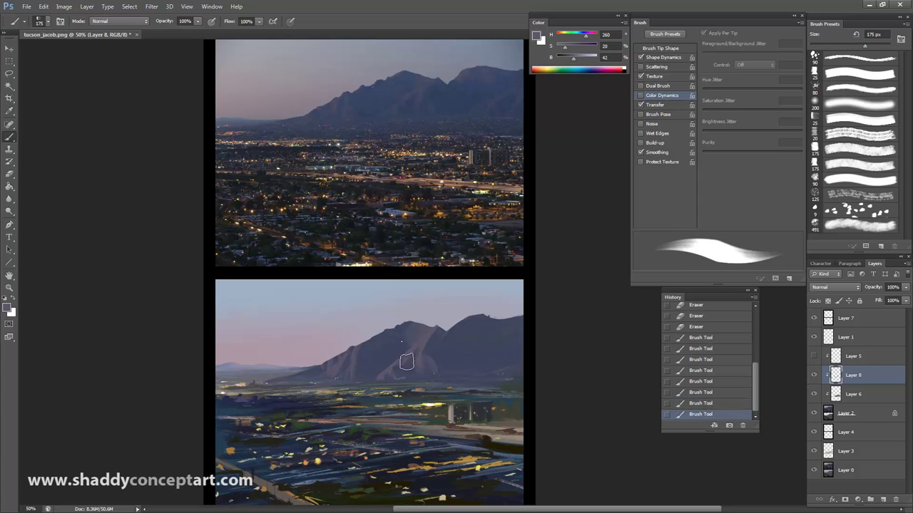
{"action": "key", "text": "ctrl+z"}
{"action": "key", "text": "ctrl+z"}
Add purple strokes to the lower slope and left shoulder, reducing the brush to 90 and 50 px and undoing one stroke
{"action": "key", "text": "bracketleft"}
{"action": "key", "text": "bracketleft"}
{"action": "left_click", "coordinate": [382, 369]}
{"action": "left_click", "coordinate": [384, 378]}
{"action": "left_click_drag", "start_coordinate": [367, 348], "coordinate": [368, 364]}
{"action": "key", "text": "ctrl+z"}
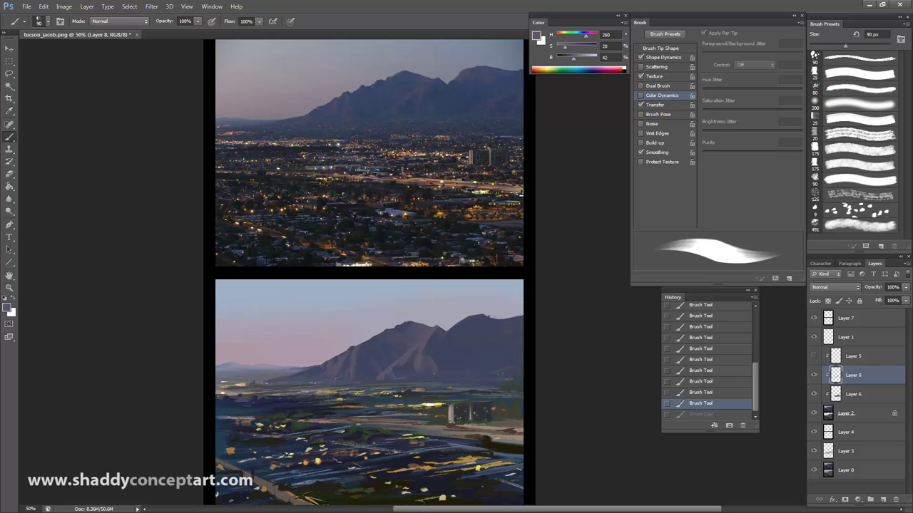
{"action": "key", "text": "bracketleft"}
{"action": "key", "text": "bracketleft"}
{"action": "key", "text": "bracketleft"}
{"action": "left_click", "coordinate": [370, 341]}
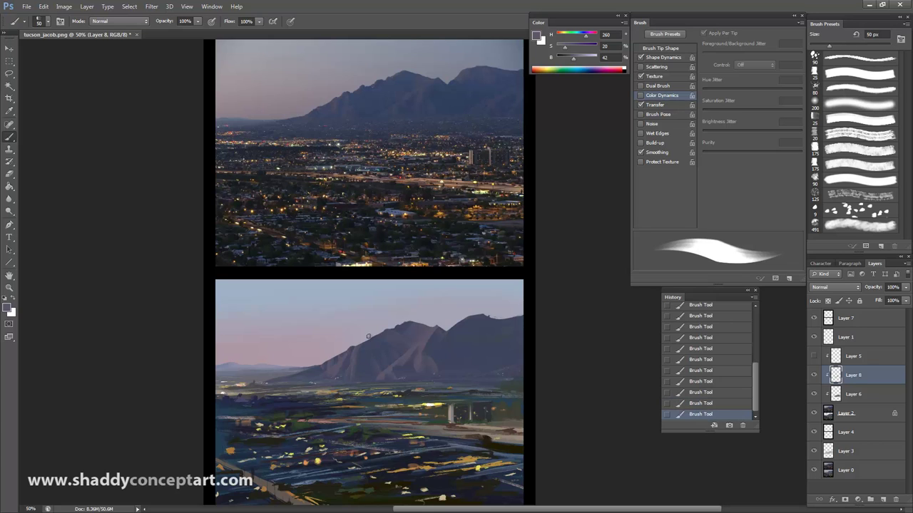
Erase parts of the purple strokes on the main ridge with a textured eraser preset, reducing it to 125 px
{"action": "left_click", "coordinate": [10, 174]}
{"action": "left_click", "coordinate": [856, 165]}
{"action": "key", "text": "bracketleft"}
{"action": "key", "text": "bracketleft"}
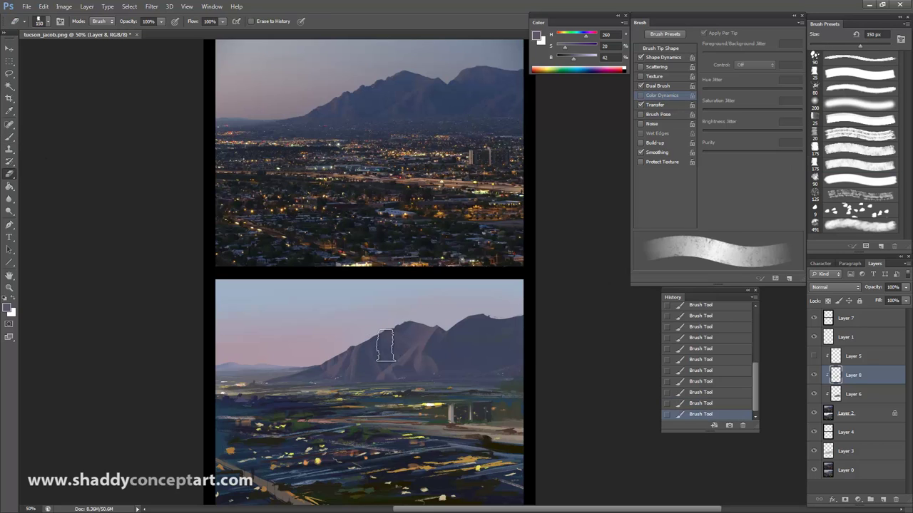
{"action": "left_click_drag", "start_coordinate": [388, 346], "coordinate": [369, 369]}
{"action": "left_click", "coordinate": [390, 346]}
{"action": "left_click", "coordinate": [403, 332]}
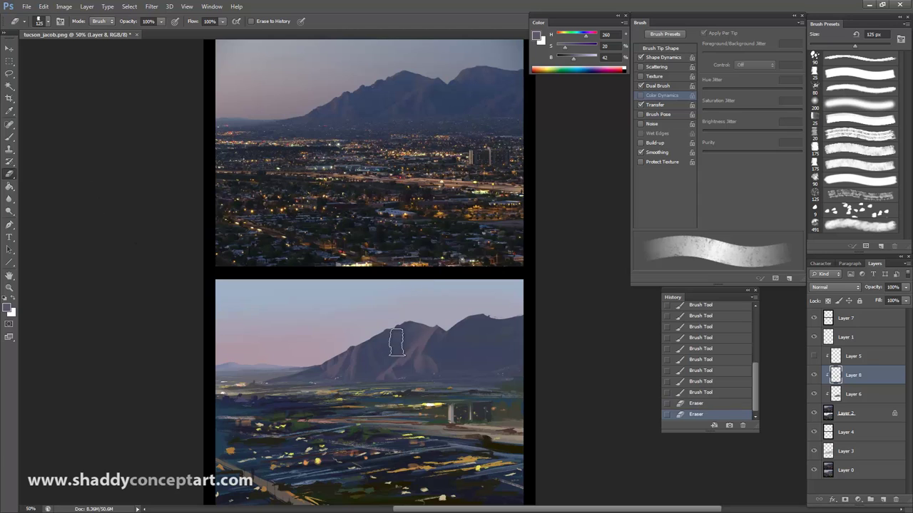
Paint purple ridge strokes down the right peak's left shoulder, enlarging the brush to 90 px and beyond and undoing unwanted strokes
{"action": "key", "text": "b"}
{"action": "left_click_drag", "start_coordinate": [479, 318], "coordinate": [445, 369]}
{"action": "key", "text": "ctrl+z"}
{"action": "key", "text": "bracketright"}
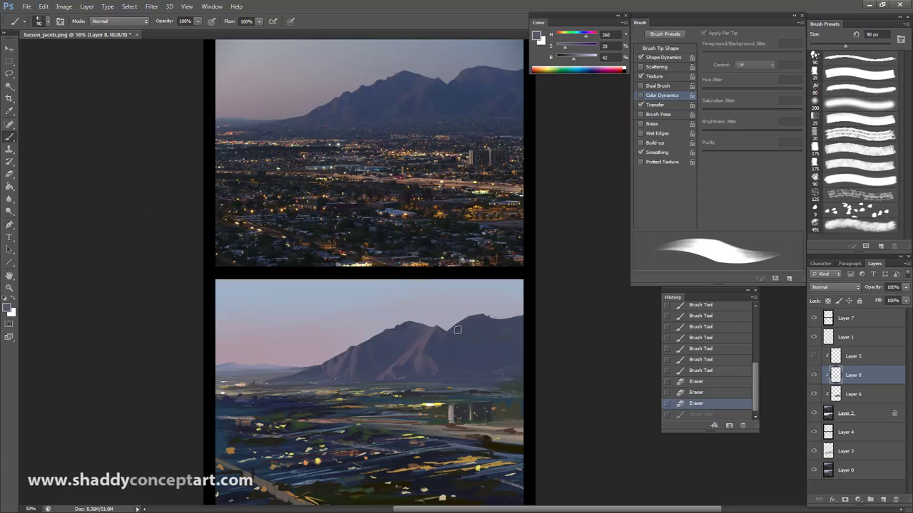
{"action": "mouse_move", "coordinate": [458, 330]}
{"action": "left_mouse_down"}
{"action": "mouse_move", "coordinate": [483, 321]}
{"action": "mouse_move", "coordinate": [487, 341]}
{"action": "mouse_move", "coordinate": [495, 339]}
{"action": "mouse_move", "coordinate": [469, 346]}
{"action": "left_mouse_up"}
{"action": "key", "text": "ctrl+z"}
{"action": "key", "text": "bracketright"}
{"action": "key", "text": "bracketright"}
{"action": "key", "text": "bracketright"}
{"action": "key", "text": "bracketright"}
{"action": "key", "text": "bracketright"}
{"action": "left_click_drag", "start_coordinate": [471, 345], "coordinate": [468, 342]}
{"action": "key", "text": "ctrl+z"}
Paint purple strokes on the right mountain's lower slope, reducing the brush to 60 px and undoing unwanted strokes
{"action": "left_click_drag", "start_coordinate": [464, 396], "coordinate": [491, 364]}
{"action": "key", "text": "ctrl+z"}
{"action": "key", "text": "bracketleft"}
{"action": "key", "text": "bracketleft"}
{"action": "key", "text": "ctrl+z"}
{"action": "left_click_drag", "start_coordinate": [485, 371], "coordinate": [472, 381]}
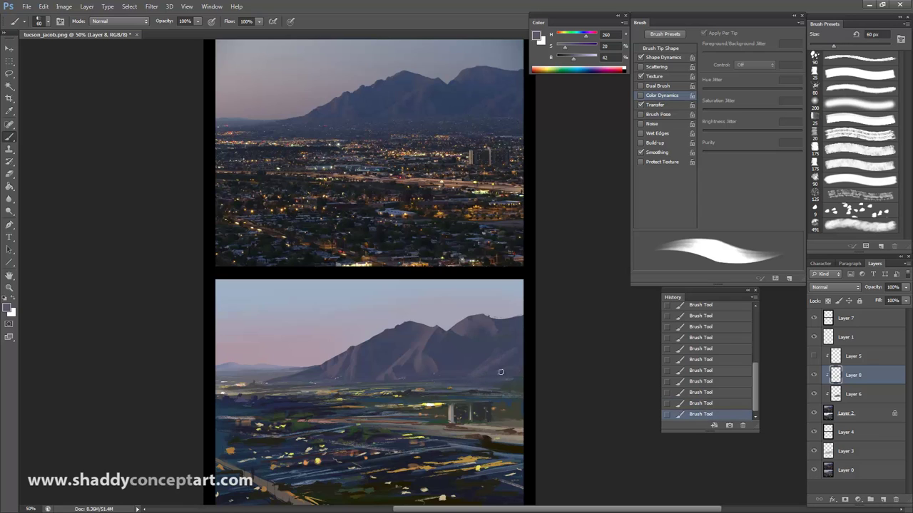
Soften the right mountain's lower strokes with the eraser and return to a smaller brush, undoing unwanted strokes
{"action": "key", "text": "bracketright"}
{"action": "key", "text": "bracketright"}
{"action": "left_click", "coordinate": [9, 174]}
{"action": "mouse_move", "coordinate": [482, 365]}
{"action": "left_mouse_down"}
{"action": "mouse_move", "coordinate": [502, 362]}
{"action": "mouse_move", "coordinate": [488, 347]}
{"action": "mouse_move", "coordinate": [464, 379]}
{"action": "mouse_move", "coordinate": [492, 366]}
{"action": "mouse_move", "coordinate": [465, 386]}
{"action": "mouse_move", "coordinate": [495, 363]}
{"action": "left_mouse_up"}
{"action": "left_click", "coordinate": [10, 137]}
{"action": "key", "text": "ctrl+z"}
{"action": "key", "text": "bracketleft"}
{"action": "key", "text": "bracketleft"}
{"action": "key", "text": "ctrl+z"}
Add purple ridge strokes to the middle of the right mountain's far slope, adjusting the brush size
{"action": "key", "text": "bracketleft"}
{"action": "key", "text": "bracketleft"}
{"action": "key", "text": "bracketright"}
{"action": "key", "text": "ctrl+z"}
{"action": "mouse_move", "coordinate": [499, 359]}
{"action": "left_mouse_down"}
{"action": "mouse_move", "coordinate": [492, 365]}
{"action": "mouse_move", "coordinate": [501, 357]}
{"action": "left_mouse_up"}
{"action": "left_click_drag", "start_coordinate": [503, 353], "coordinate": [499, 357]}
{"action": "left_click_drag", "start_coordinate": [513, 348], "coordinate": [507, 365]}
Try larger purple strokes on the right mountain's upper slope and left shoulder, undoing the unwanted ones
{"action": "key", "text": "bracketright"}
{"action": "key", "text": "bracketright"}
{"action": "key", "text": "ctrl+z"}
{"action": "key", "text": "ctrl+z"}
{"action": "key", "text": "bracketright"}
{"action": "mouse_move", "coordinate": [504, 337]}
{"action": "left_mouse_down"}
{"action": "mouse_move", "coordinate": [506, 348]}
{"action": "mouse_move", "coordinate": [511, 325]}
{"action": "left_mouse_up"}
{"action": "key", "text": "ctrl+z"}
{"action": "mouse_move", "coordinate": [474, 347]}
{"action": "left_mouse_down"}
{"action": "mouse_move", "coordinate": [450, 349]}
{"action": "mouse_move", "coordinate": [449, 367]}
{"action": "mouse_move", "coordinate": [468, 322]}
{"action": "mouse_move", "coordinate": [460, 332]}
{"action": "left_mouse_up"}
{"action": "key", "text": "ctrl+z"}
Erase between the right mountain's ridges with the 175 px textured eraser preset, reducing it to 90 px
{"action": "left_click", "coordinate": [854, 167]}
{"action": "key", "text": "ctrl+z"}
{"action": "key", "text": "e"}
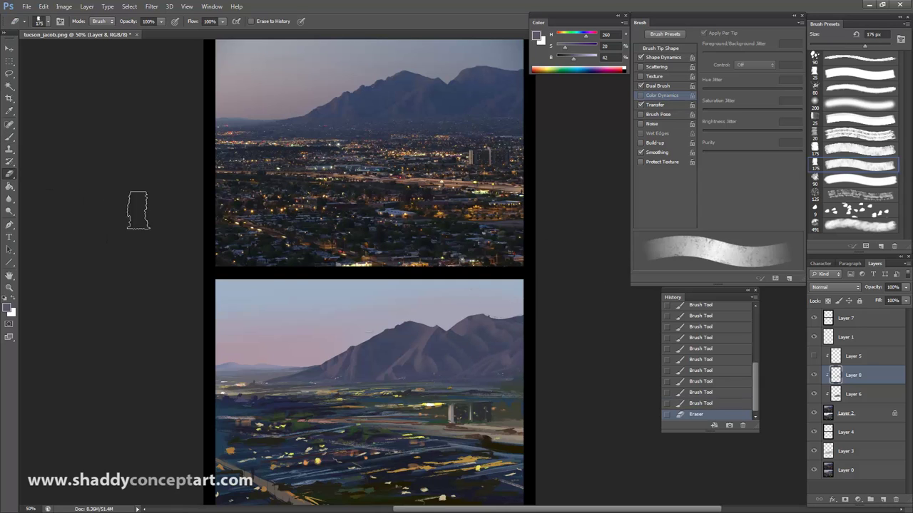
{"action": "key", "text": "bracketleft"}
{"action": "left_click_drag", "start_coordinate": [449, 364], "coordinate": [451, 359]}
{"action": "key", "text": "bracketleft"}
{"action": "key", "text": "bracketleft"}
{"action": "key", "text": "bracketleft"}
{"action": "key", "text": "ctrl+z"}
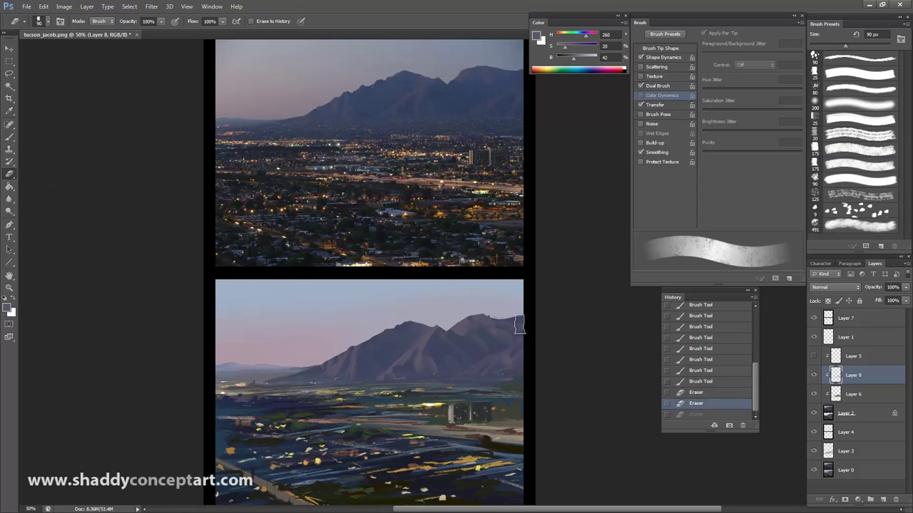
Trim the purple strokes along the right mountain's crest and reduce the eraser to 45 px
{"action": "left_click_drag", "start_coordinate": [519, 326], "coordinate": [507, 314]}
{"action": "mouse_move", "coordinate": [469, 320]}
{"action": "left_mouse_down"}
{"action": "mouse_move", "coordinate": [473, 345]}
{"action": "mouse_move", "coordinate": [461, 297]}
{"action": "mouse_move", "coordinate": [460, 324]}
{"action": "left_mouse_up"}
{"action": "key", "text": "bracketleft"}
{"action": "key", "text": "bracketleft"}
{"action": "key", "text": "bracketleft"}
{"action": "key", "text": "bracketleft"}
{"action": "key", "text": "bracketleft"}
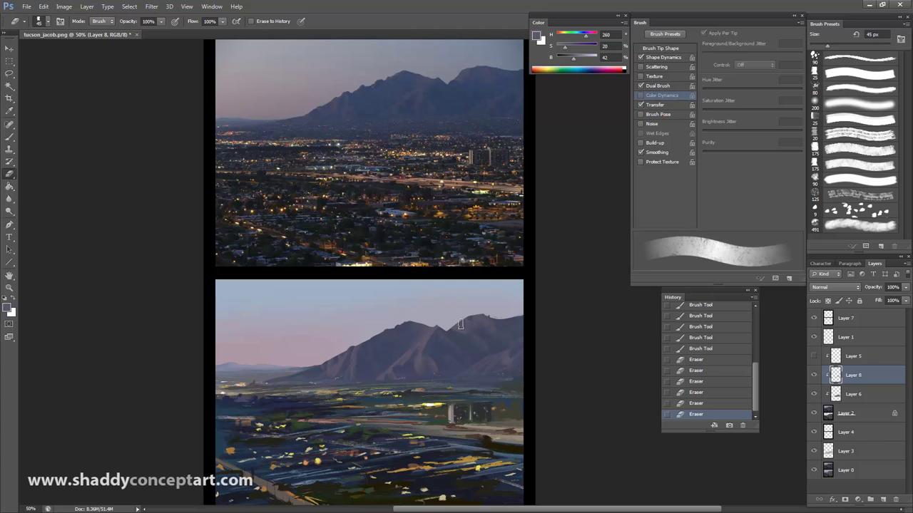
Erase across the right mountain's far lower slope, undoing unwanted strokes and enlarging the eraser to 90 px
{"action": "left_click_drag", "start_coordinate": [266, 225], "coordinate": [359, 222]}
{"action": "mouse_move", "coordinate": [521, 340]}
{"action": "left_mouse_down"}
{"action": "mouse_move", "coordinate": [526, 371]}
{"action": "mouse_move", "coordinate": [485, 373]}
{"action": "left_mouse_up"}
{"action": "key", "text": "ctrl+z"}
{"action": "key", "text": "ctrl+z"}
{"action": "key", "text": "]"}
{"action": "key", "text": "]"}
{"action": "key", "text": "]"}
{"action": "key", "text": "bracketright"}
{"action": "key", "text": "bracketright"}
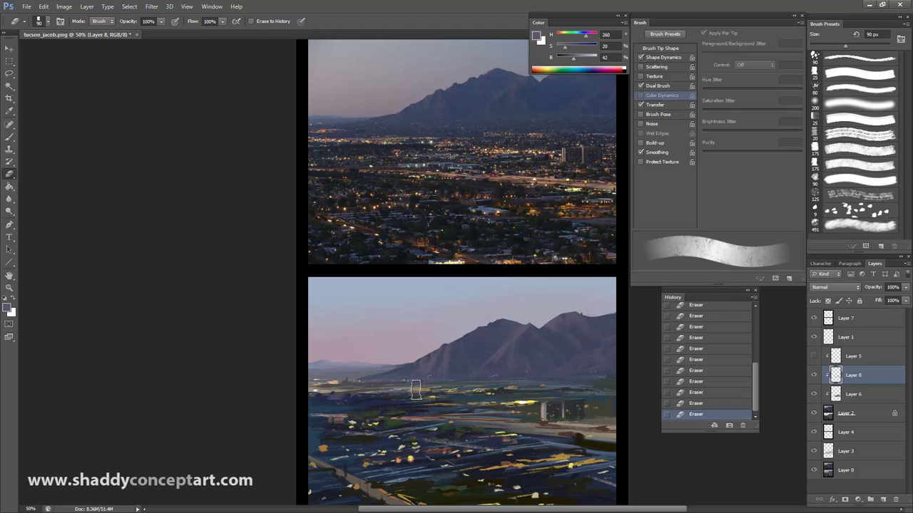
Review the whole painting beside the reference photo, reducing the eraser to 45 px
{"action": "key", "text": "ctrl+minus"}
{"action": "key", "text": "ctrl+plus"}
{"action": "key", "text": "bracketleft"}
{"action": "key", "text": "bracketleft"}
{"action": "key", "text": "bracketleft"}
{"action": "key", "text": "bracketleft"}
{"action": "key", "text": "bracketleft"}
{"action": "key", "text": "ctrl+minus"}
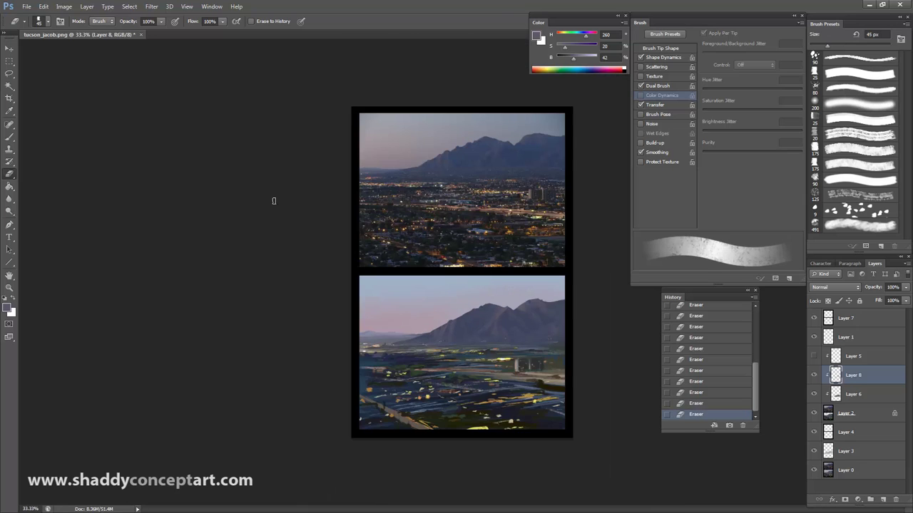
{"action": "key", "text": "ctrl+minus"}
{"action": "key", "text": "ctrl+plus"}
Lock Layer 8's transparent pixels, sample a dark blue from the mountain and test the 175 px textured brush, undoing the stroke
{"action": "key", "text": "slash"}
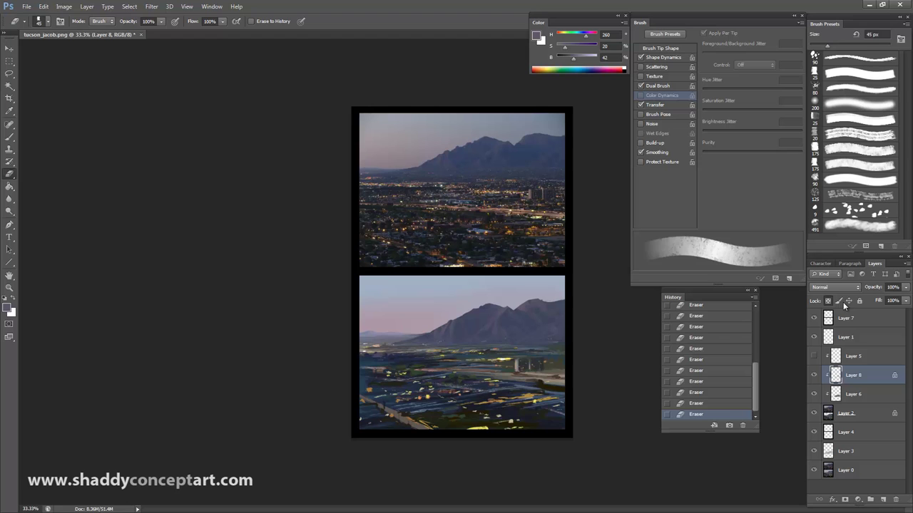
{"action": "key", "text": "b"}
{"action": "left_click", "coordinate": [523, 313], "text": "alt"}
{"action": "left_click", "coordinate": [823, 152]}
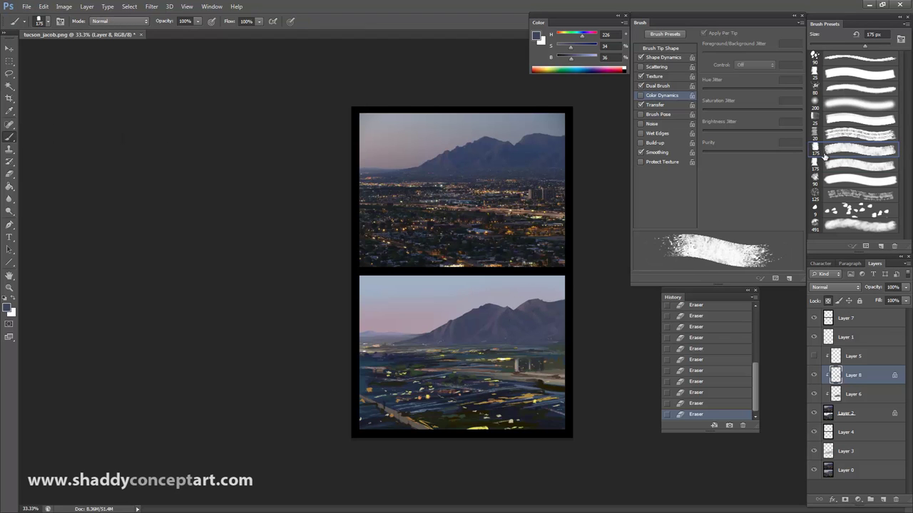
{"action": "left_click_drag", "start_coordinate": [540, 311], "coordinate": [528, 303]}
{"action": "key", "text": "ctrl+z"}
Set the brush opacity to 30% and glaze the mountain ridges with sampled blue tones, reducing the brush size
{"action": "key", "text": "3"}
{"action": "key", "text": "ctrl+plus"}
{"action": "mouse_move", "coordinate": [444, 316]}
{"action": "left_mouse_down"}
{"action": "mouse_move", "coordinate": [450, 313]}
{"action": "mouse_move", "coordinate": [380, 367]}
{"action": "mouse_move", "coordinate": [411, 401]}
{"action": "mouse_move", "coordinate": [388, 407]}
{"action": "left_mouse_up"}
{"action": "left_click", "coordinate": [432, 377], "text": "alt"}
{"action": "key", "text": "bracketleft"}
{"action": "left_click", "coordinate": [406, 413], "text": "alt"}
{"action": "key", "text": "bracketleft"}
{"action": "key", "text": "bracketleft"}
{"action": "key", "text": "bracketleft"}
{"action": "key", "text": "bracketleft"}
Blend the mountain's lower slopes with a newly sampled blue-purple, using the textured brush enlarged to 90 px
{"action": "left_click_drag", "start_coordinate": [369, 372], "coordinate": [364, 388]}
{"action": "left_click", "coordinate": [383, 465], "text": "alt"}
{"action": "left_click_drag", "start_coordinate": [399, 413], "coordinate": [378, 426]}
{"action": "key", "text": "bracketright"}
{"action": "mouse_move", "coordinate": [307, 434]}
{"action": "left_mouse_down"}
{"action": "mouse_move", "coordinate": [325, 419]}
{"action": "mouse_move", "coordinate": [307, 410]}
{"action": "left_mouse_up"}
{"action": "key", "text": "ctrl+plus"}
{"action": "key", "text": "ctrl+plus"}
{"action": "left_click_drag", "start_coordinate": [271, 375], "coordinate": [272, 158]}
{"action": "key", "text": "ctrl+plus"}
{"action": "key", "text": "ctrl+minus"}
{"action": "key", "text": "ctrl+minus"}
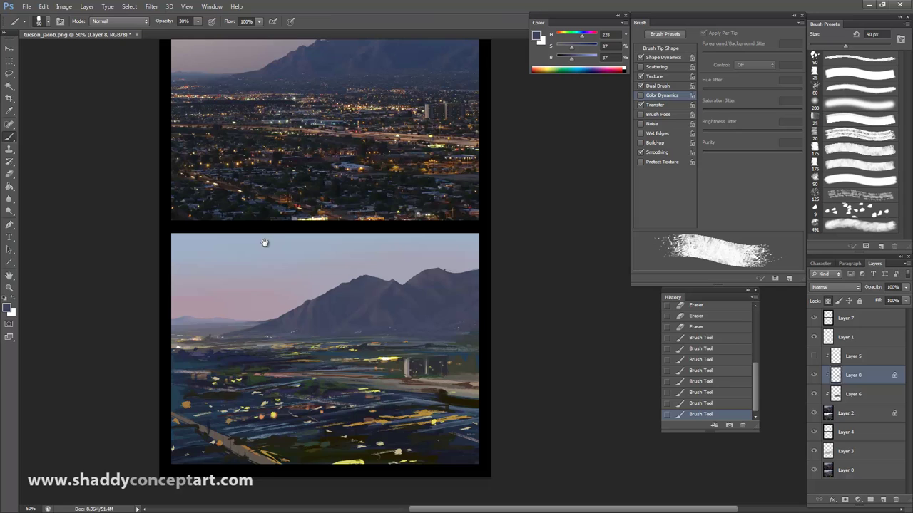
Trim the right peak's skyline on Layer 2 with a smoother eraser preset at 30 px
{"action": "key", "text": "alt+bracketleft"}
{"action": "key", "text": "alt+bracketleft"}
{"action": "key", "text": "e"}
{"action": "key", "text": "bracketleft"}
{"action": "key", "text": "bracketleft"}
{"action": "key", "text": "bracketleft"}
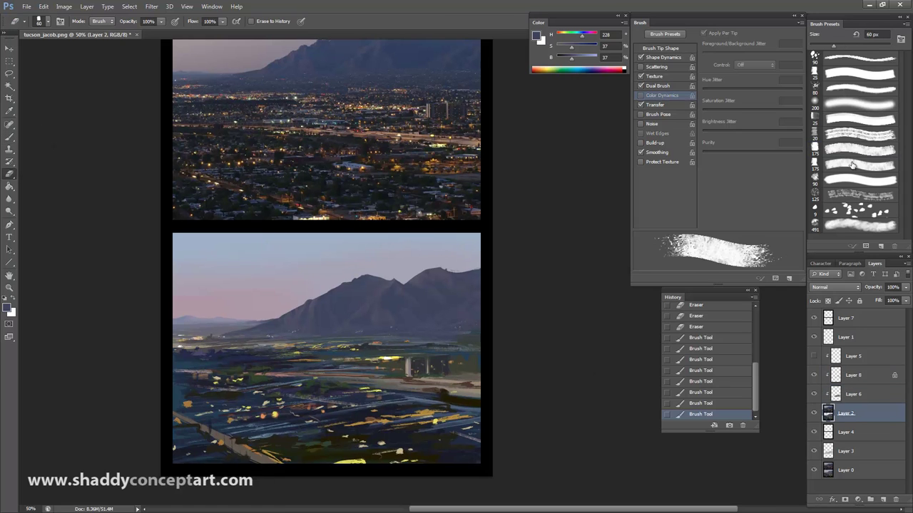
{"action": "left_click", "coordinate": [834, 122]}
{"action": "key", "text": "bracketright"}
{"action": "left_click_drag", "start_coordinate": [437, 266], "coordinate": [465, 270]}
{"action": "left_click_drag", "start_coordinate": [460, 270], "coordinate": [482, 265]}
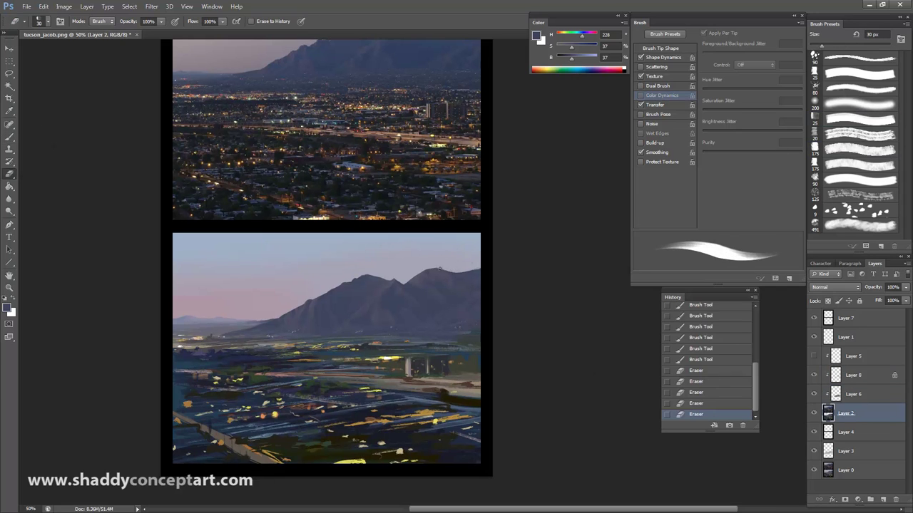
Refine the mountain's left skyline and far-right edge on Layer 2 with the eraser at 20 px, undoing one stroke
{"action": "left_click_drag", "start_coordinate": [233, 227], "coordinate": [246, 304]}
{"action": "left_click_drag", "start_coordinate": [401, 354], "coordinate": [410, 357]}
{"action": "left_click_drag", "start_coordinate": [404, 353], "coordinate": [412, 358]}
{"action": "key", "text": "bracketleft"}
{"action": "key", "text": "bracketleft"}
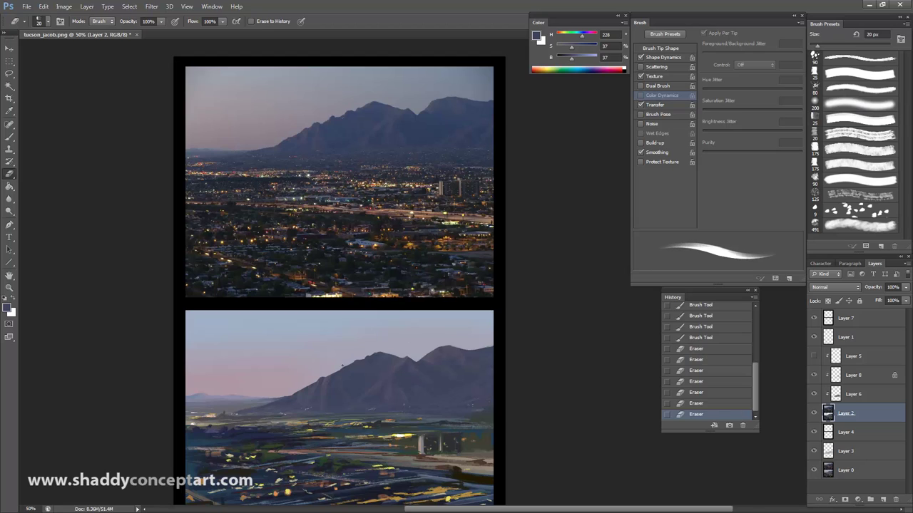
{"action": "left_click_drag", "start_coordinate": [339, 368], "coordinate": [348, 364]}
{"action": "key", "text": "ctrl+z"}
{"action": "left_click_drag", "start_coordinate": [485, 348], "coordinate": [495, 343]}
Switch the eraser to an untextured brush preset and reduce it to 9 px
{"action": "left_click", "coordinate": [840, 75]}
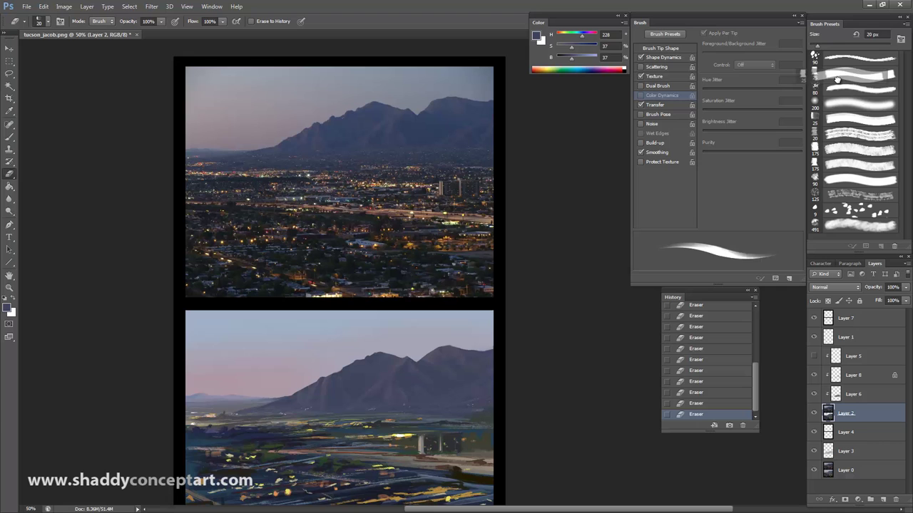
{"action": "key", "text": "bracketleft"}
{"action": "key", "text": "bracketleft"}
{"action": "key", "text": "bracketleft"}
{"action": "key", "text": "bracketleft"}
{"action": "key", "text": "ctrl+minus"}
{"action": "key", "text": "ctrl+plus"}
{"action": "left_click_drag", "start_coordinate": [265, 231], "coordinate": [190, 247]}
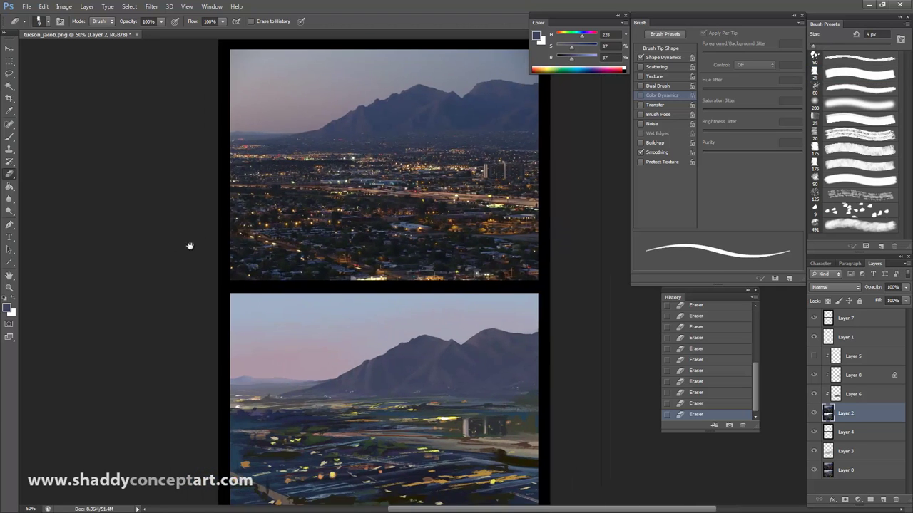
Compare the painting with its original opened state through the history, and restore the latest state
{"action": "key", "text": "ctrl+minus"}
{"action": "left_click_drag", "start_coordinate": [755, 364], "coordinate": [753, 309]}
{"action": "left_click", "coordinate": [721, 312]}
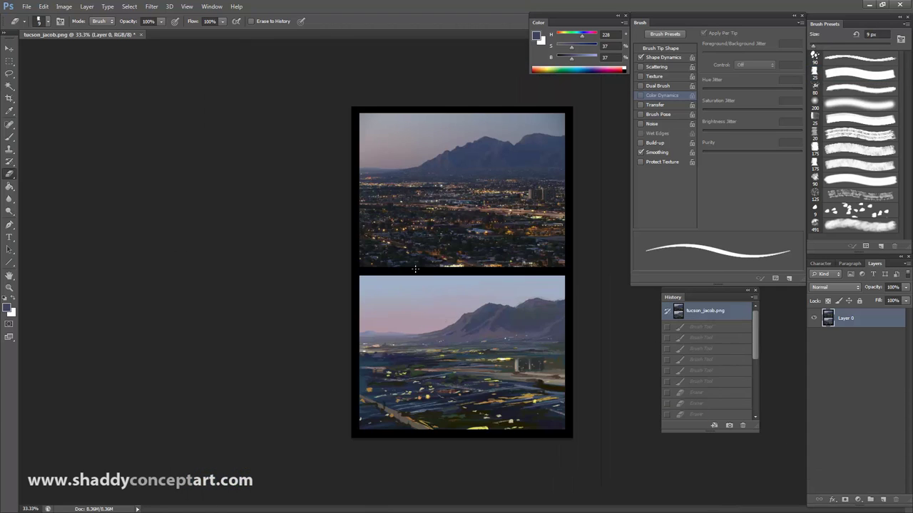
{"action": "key", "text": "ctrl+plus"}
{"action": "key", "text": "ctrl+minus"}
{"action": "scroll", "coordinate": [713, 371], "scroll_direction": "down", "scroll_amount": 5}
{"action": "left_click", "coordinate": [695, 415]}
Examine the mountain's skyline and slopes in the reference photo up close and compare them with the painting
{"action": "key", "text": "ctrl+plus"}
{"action": "key", "text": "ctrl+plus"}
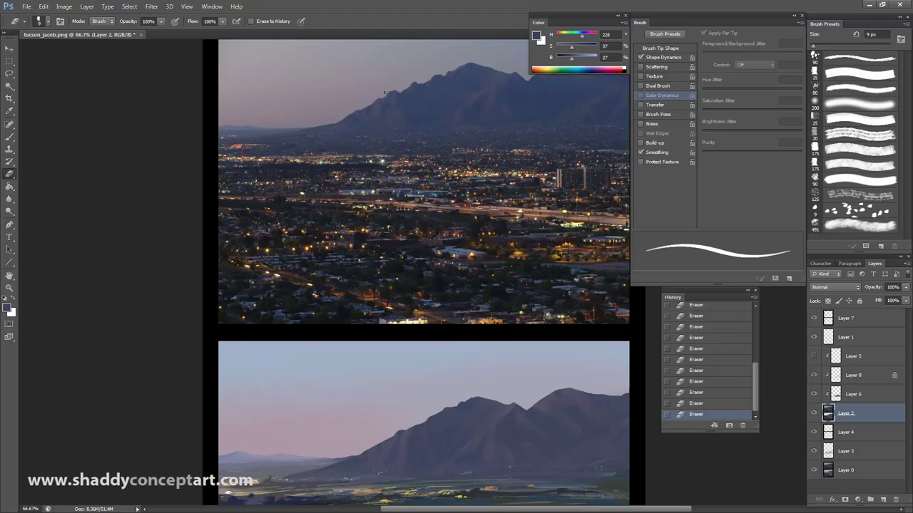
{"action": "key", "text": "ctrl+plus"}
{"action": "key", "text": "ctrl+plus"}
{"action": "left_click_drag", "start_coordinate": [324, 126], "coordinate": [286, 276]}
{"action": "key", "text": "ctrl+minus"}
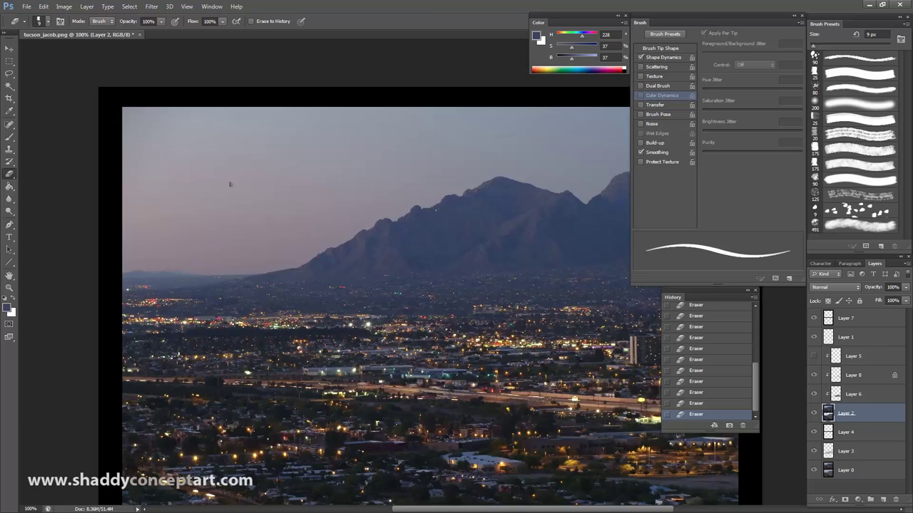
{"action": "key", "text": "ctrl+plus"}
{"action": "key", "text": "ctrl+minus"}
{"action": "key", "text": "ctrl+minus"}
{"action": "key", "text": "ctrl+minus"}
{"action": "mouse_move", "coordinate": [299, 198]}
{"action": "left_mouse_down"}
{"action": "mouse_move", "coordinate": [322, 250]}
{"action": "mouse_move", "coordinate": [294, 95]}
{"action": "left_mouse_up"}
{"action": "key", "text": "ctrl+plus"}
{"action": "left_click_drag", "start_coordinate": [365, 352], "coordinate": [341, 339]}
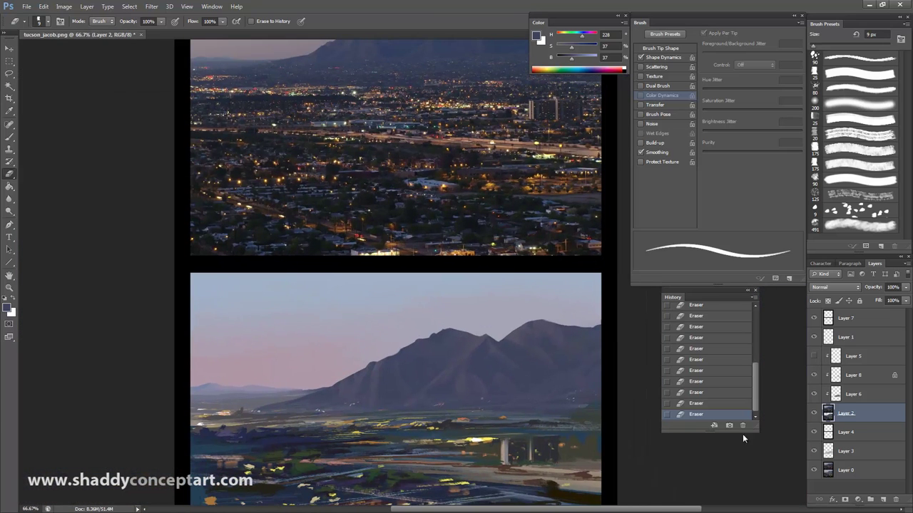
On Layer 8, sample the mountain's purple-grey and paint the saddle between the two peaks with the 25 px brush preset
{"action": "left_click", "coordinate": [838, 395]}
{"action": "left_click", "coordinate": [847, 378]}
{"action": "left_click", "coordinate": [813, 375]}
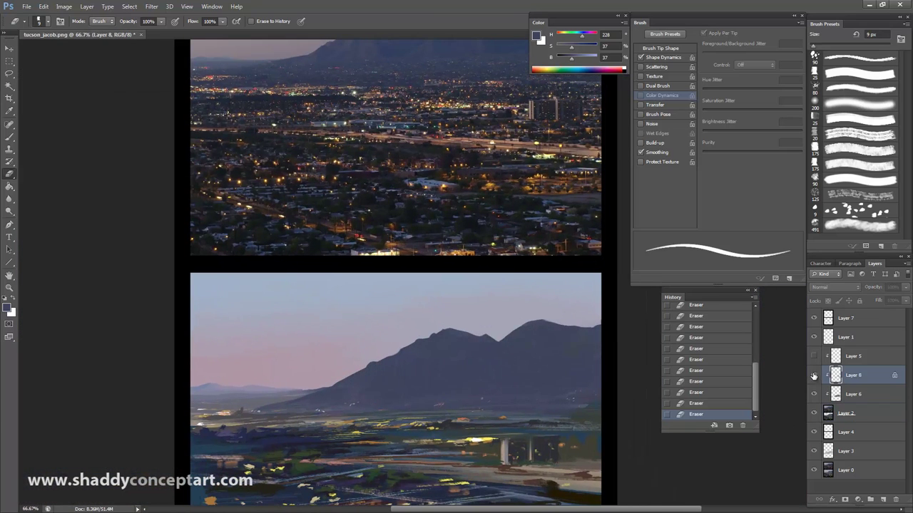
{"action": "left_click", "coordinate": [814, 375]}
{"action": "key", "text": "b"}
{"action": "left_click", "coordinate": [430, 336], "text": "alt"}
{"action": "left_click", "coordinate": [815, 123]}
{"action": "left_click", "coordinate": [511, 335], "text": "alt"}
{"action": "left_click_drag", "start_coordinate": [487, 329], "coordinate": [498, 342]}
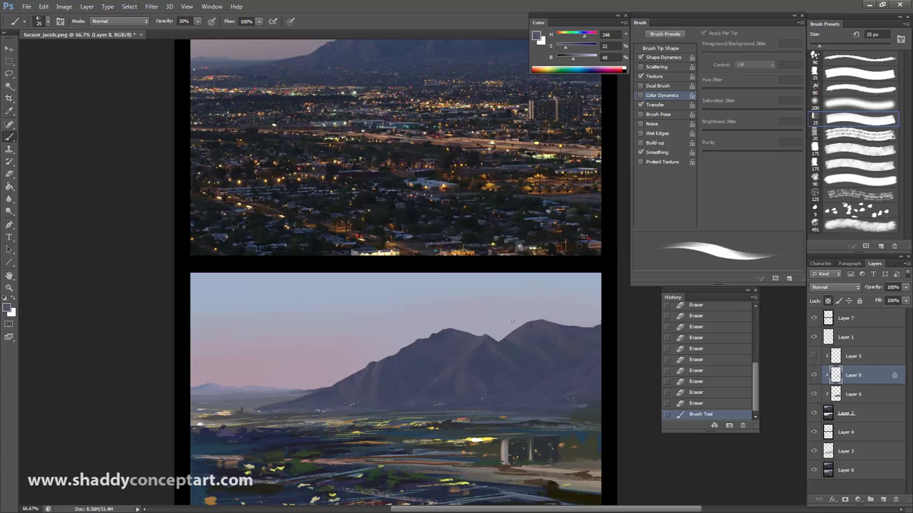
Unlock Layer 8's transparent pixels and paint purple-grey ridge strokes near the left peak at 100% brush opacity, undoing the 30% test stroke
{"action": "left_click", "coordinate": [828, 301]}
{"action": "key", "text": "]"}
{"action": "left_click_drag", "start_coordinate": [250, 175], "coordinate": [241, 177]}
{"action": "key", "text": "ctrl+z"}
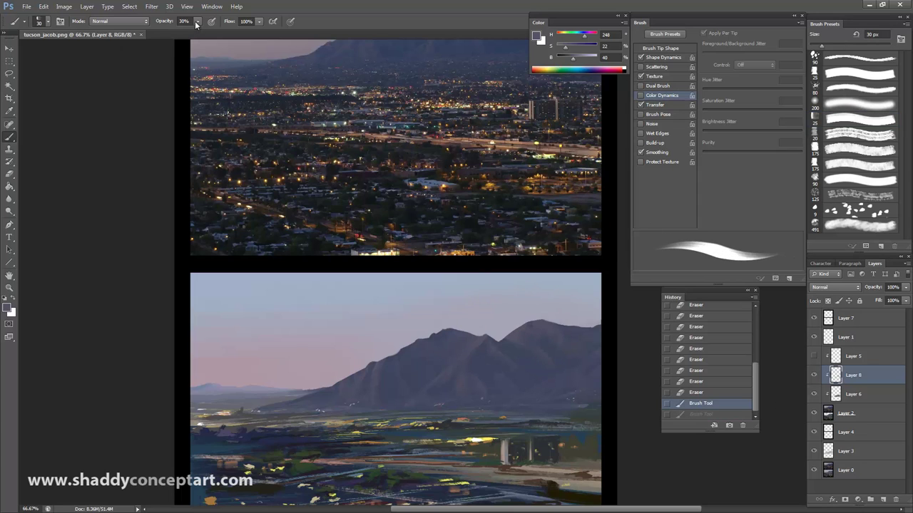
{"action": "key", "text": "0"}
{"action": "key", "text": "bracketright"}
{"action": "left_click_drag", "start_coordinate": [430, 335], "coordinate": [437, 340]}
{"action": "left_click_drag", "start_coordinate": [432, 335], "coordinate": [437, 340]}
{"action": "left_click_drag", "start_coordinate": [431, 334], "coordinate": [437, 336]}
Add finer ridge strokes to the mountain with the brush reduced to 15 px, undoing the last one
{"action": "key", "text": "bracketleft"}
{"action": "key", "text": "bracketleft"}
{"action": "key", "text": "bracketleft"}
{"action": "left_click_drag", "start_coordinate": [205, 309], "coordinate": [200, 361]}
{"action": "key", "text": "bracketleft"}
{"action": "left_click", "coordinate": [430, 375]}
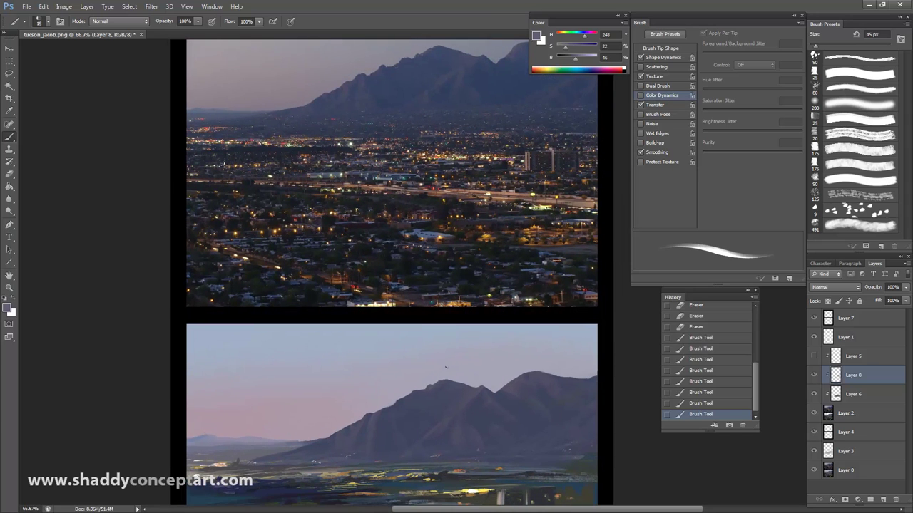
{"action": "key", "text": "ctrl+z"}
Change the brush color to hue 0, saturation 20, brightness 46 and lock Layer 8's transparent pixels, undoing one test stroke
{"action": "left_click_drag", "start_coordinate": [558, 38], "coordinate": [556, 38]}
{"action": "left_click", "coordinate": [828, 300]}
{"action": "key", "text": "bracketright"}
{"action": "key", "text": "bracketright"}
{"action": "left_click", "coordinate": [430, 378]}
{"action": "key", "text": "ctrl+z"}
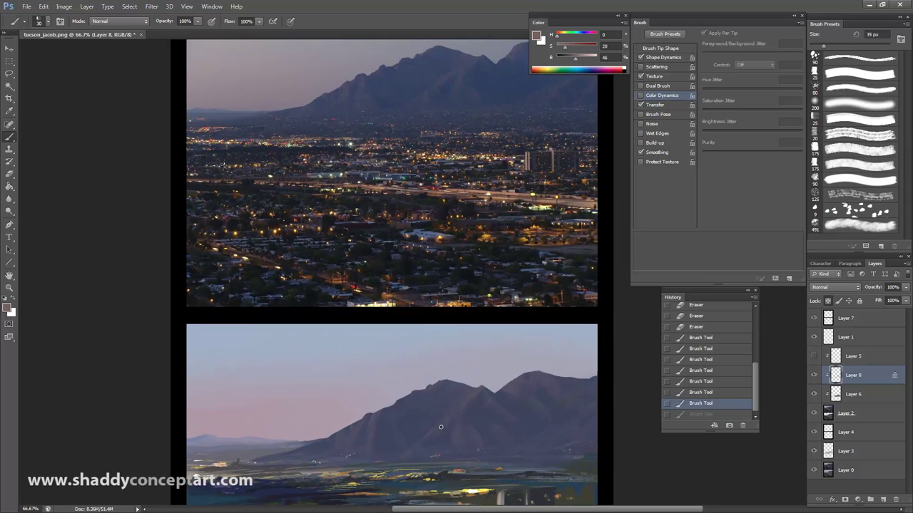
Tint Layer 8's ridge strokes with the reddish color, using the brush enlarged to 60 px
{"action": "key", "text": "bracketright"}
{"action": "key", "text": "bracketright"}
{"action": "key", "text": "bracketright"}
{"action": "key", "text": "bracketright"}
{"action": "key", "text": "bracketright"}
{"action": "left_click", "coordinate": [430, 378]}
{"action": "key", "text": "ctrl+minus"}
{"action": "key", "text": "bracketright"}
{"action": "left_click", "coordinate": [494, 368]}
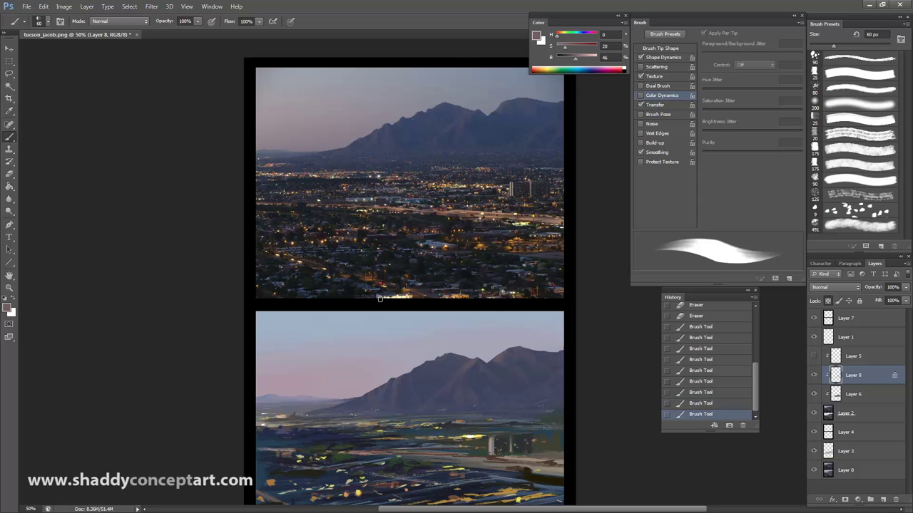
Undo the last tint strokes and glaze the ridges again with the brush enlarged to 150 px
{"action": "key", "text": "ctrl+z"}
{"action": "key", "text": "ctrl+z"}
{"action": "key", "text": "ctrl+z"}
{"action": "left_click", "coordinate": [523, 371]}
{"action": "key", "text": "ctrl+minus"}
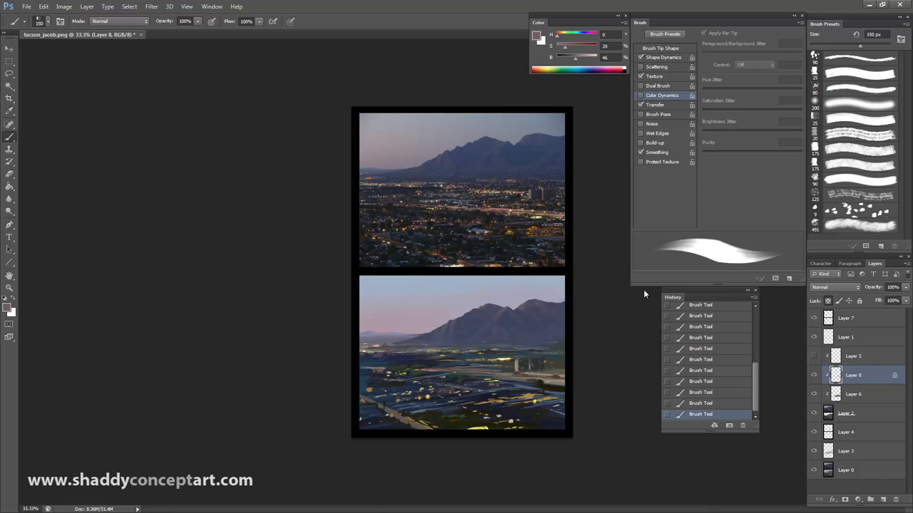
Merge Layer 8 down into Layer 6 and switch to the Mixer Brush
{"action": "left_click", "coordinate": [828, 132]}
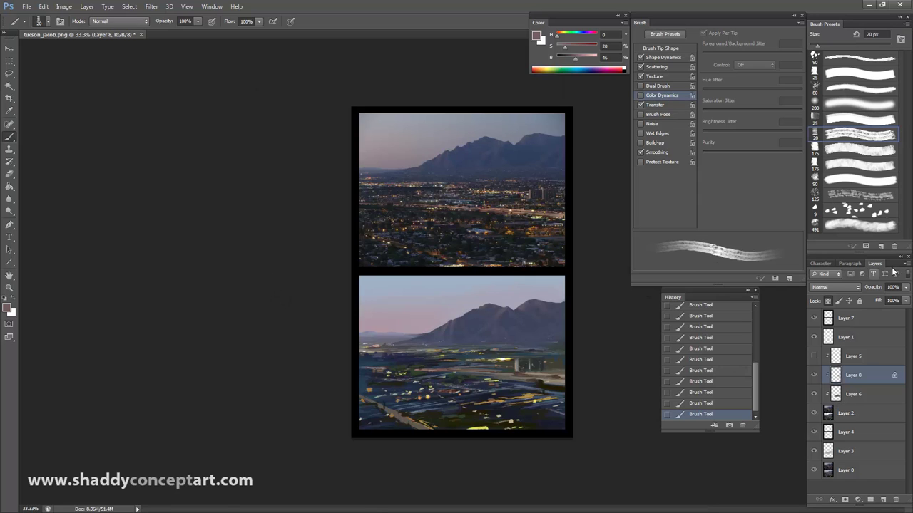
{"action": "left_click", "coordinate": [906, 263]}
{"action": "left_click", "coordinate": [834, 432]}
{"action": "right_click", "coordinate": [9, 137]}
{"action": "left_click", "coordinate": [42, 166]}
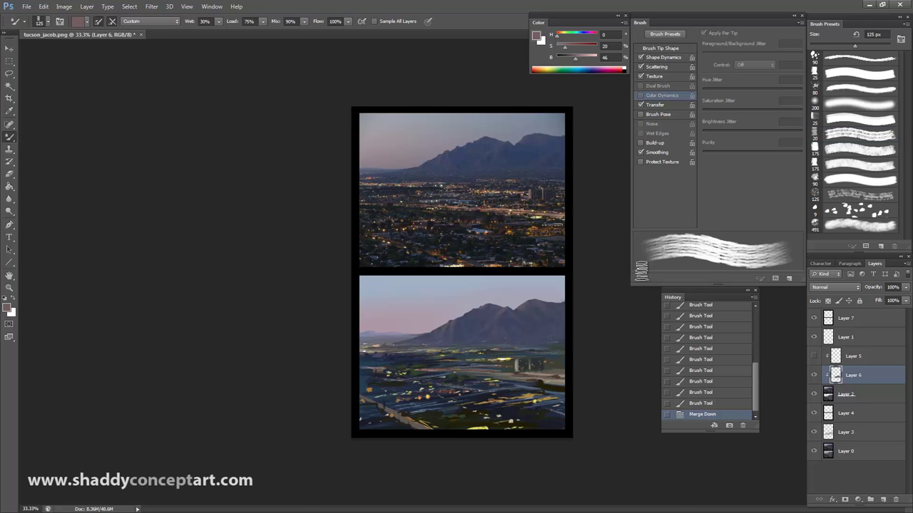
Reduce the Mixer Brush to 50 px and try blending the slope below the saddle, undoing the strokes
{"action": "key", "text": "ctrl+plus"}
{"action": "key", "text": "bracketleft"}
{"action": "key", "text": "bracketleft"}
{"action": "key", "text": "bracketleft"}
{"action": "key", "text": "bracketleft"}
{"action": "key", "text": "bracketleft"}
{"action": "key", "text": "bracketleft"}
{"action": "key", "text": "ctrl+z"}
{"action": "left_click_drag", "start_coordinate": [521, 353], "coordinate": [540, 383]}
{"action": "key", "text": "ctrl+z"}
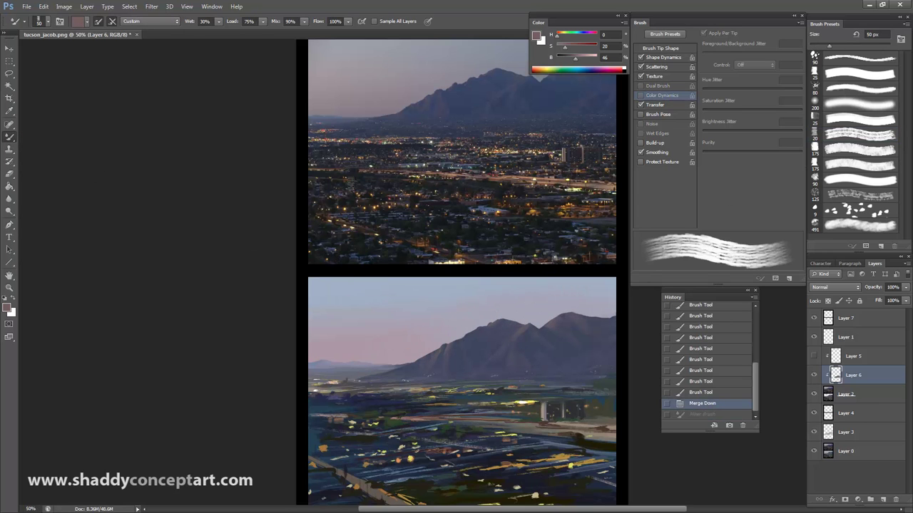
Set the Mixer Brush wetness to 67% and blend the ridges on the mountain's left slope and central face
{"action": "left_click", "coordinate": [218, 22]}
{"action": "left_click_drag", "start_coordinate": [219, 33], "coordinate": [237, 33]}
{"action": "left_click_drag", "start_coordinate": [521, 355], "coordinate": [529, 370]}
{"action": "key", "text": "ctrl+z"}
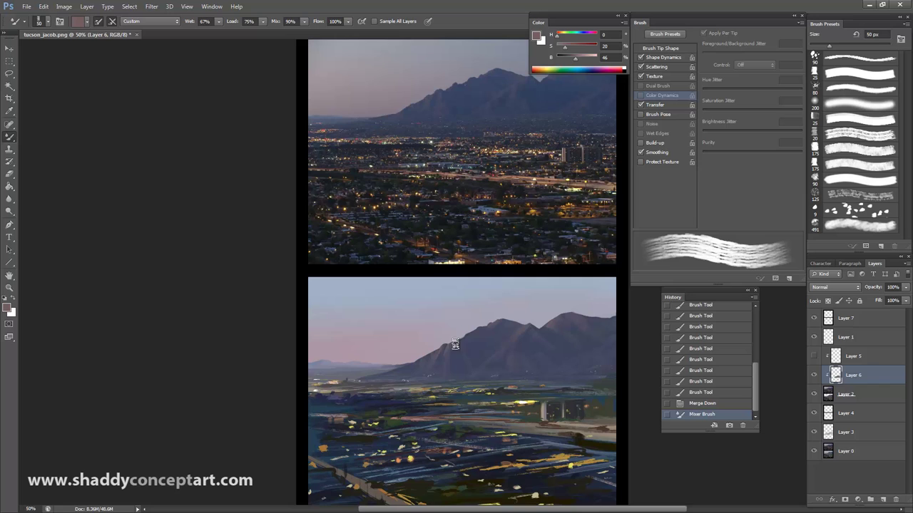
{"action": "mouse_move", "coordinate": [455, 344]}
{"action": "left_mouse_down"}
{"action": "mouse_move", "coordinate": [440, 373]}
{"action": "mouse_move", "coordinate": [411, 353]}
{"action": "left_mouse_up"}
{"action": "mouse_move", "coordinate": [495, 361]}
{"action": "left_mouse_down"}
{"action": "mouse_move", "coordinate": [503, 380]}
{"action": "mouse_move", "coordinate": [514, 370]}
{"action": "left_mouse_up"}
{"action": "key", "text": "ctrl+minus"}
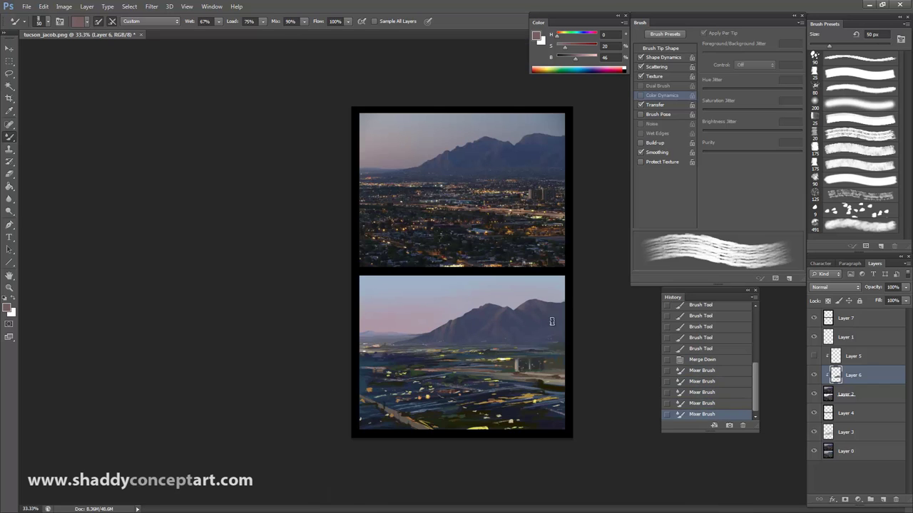
Blend the ridges across the right peak and its slopes with the 50 px Mixer Brush
{"action": "left_click_drag", "start_coordinate": [551, 322], "coordinate": [534, 317]}
{"action": "left_click_drag", "start_coordinate": [534, 317], "coordinate": [557, 351]}
{"action": "left_click_drag", "start_coordinate": [543, 310], "coordinate": [566, 318]}
Add a new clipped layer above Layer 6 and stroke the ridge beside the saddle with the enlarged 25 px preset of the Mixer Brush
{"action": "left_click", "coordinate": [836, 119]}
{"action": "key", "text": "ctrl+plus"}
{"action": "key", "text": "ctrl+plus"}
{"action": "key", "text": "ctrl+plus"}
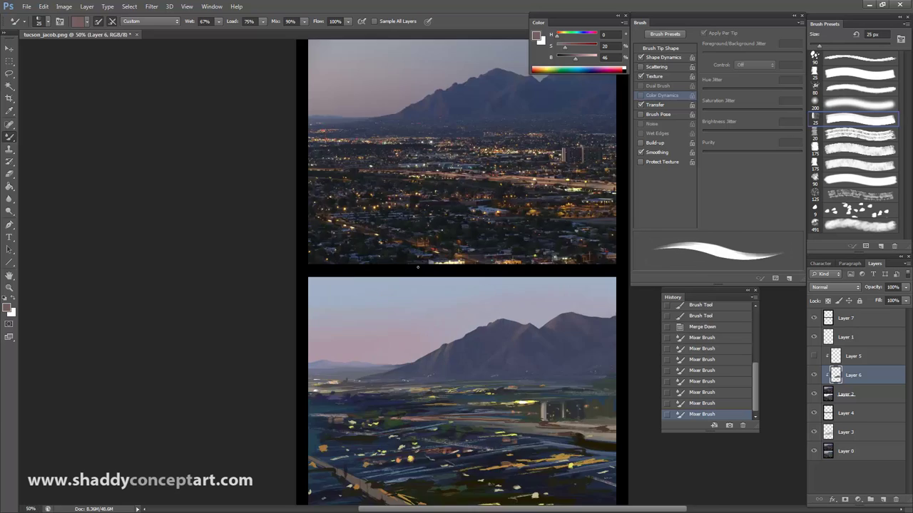
{"action": "mouse_move", "coordinate": [509, 85]}
{"action": "left_mouse_down"}
{"action": "mouse_move", "coordinate": [391, 216]}
{"action": "mouse_move", "coordinate": [361, 307]}
{"action": "left_mouse_up"}
{"action": "key", "text": "ctrl+minus"}
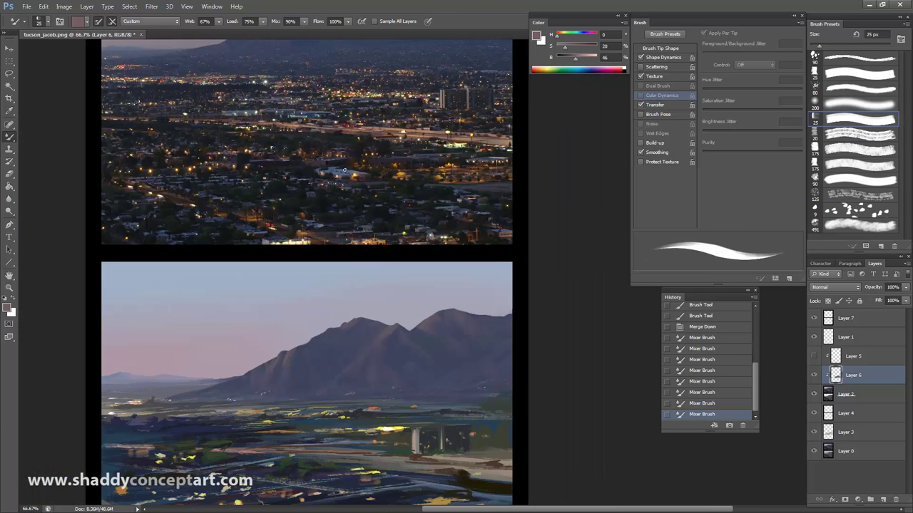
{"action": "left_click", "coordinate": [883, 499]}
{"action": "key", "text": "]"}
{"action": "key", "text": "]"}
{"action": "key", "text": "]"}
{"action": "key", "text": "]"}
{"action": "key", "text": "]"}
{"action": "mouse_move", "coordinate": [397, 343]}
{"action": "left_mouse_down"}
{"action": "mouse_move", "coordinate": [406, 337]}
{"action": "mouse_move", "coordinate": [405, 350]}
{"action": "left_mouse_up"}
Switch to the regular Brush, sample the mountain's dark blue and set its saturation to 46%
{"action": "left_click", "coordinate": [584, 35]}
{"action": "right_click", "coordinate": [10, 139]}
{"action": "left_click", "coordinate": [31, 136]}
{"action": "left_click", "coordinate": [410, 348], "text": "alt"}
{"action": "left_click", "coordinate": [574, 48]}
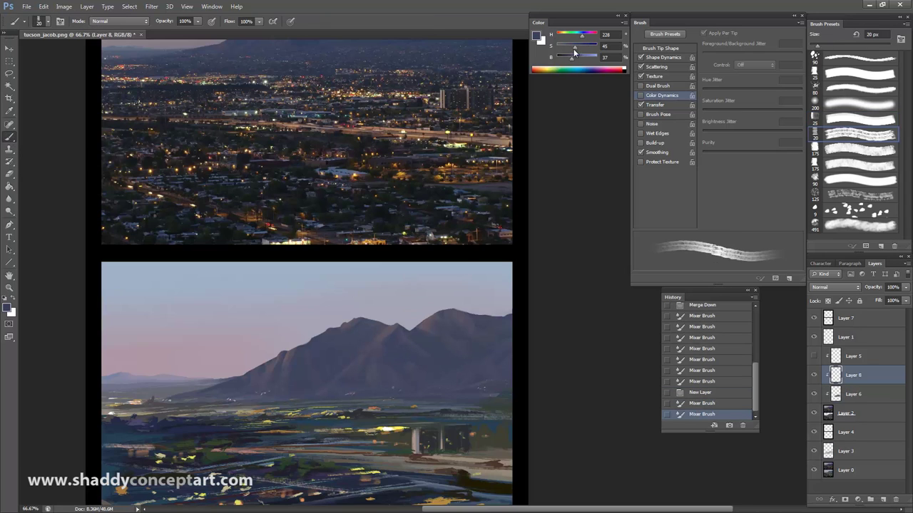
{"action": "key", "text": "]"}
{"action": "key", "text": "]"}
{"action": "key", "text": "]"}
{"action": "left_click_drag", "start_coordinate": [469, 339], "coordinate": [474, 365]}
{"action": "key", "text": "ctrl+z"}
Shade the slopes beneath the saddle and right peak in dark blue with the 25 px preset enlarged to 40 px, undoing test strokes
{"action": "left_click", "coordinate": [860, 119]}
{"action": "key", "text": "]"}
{"action": "key", "text": "]"}
{"action": "left_click_drag", "start_coordinate": [435, 336], "coordinate": [429, 353]}
{"action": "key", "text": "ctrl+z"}
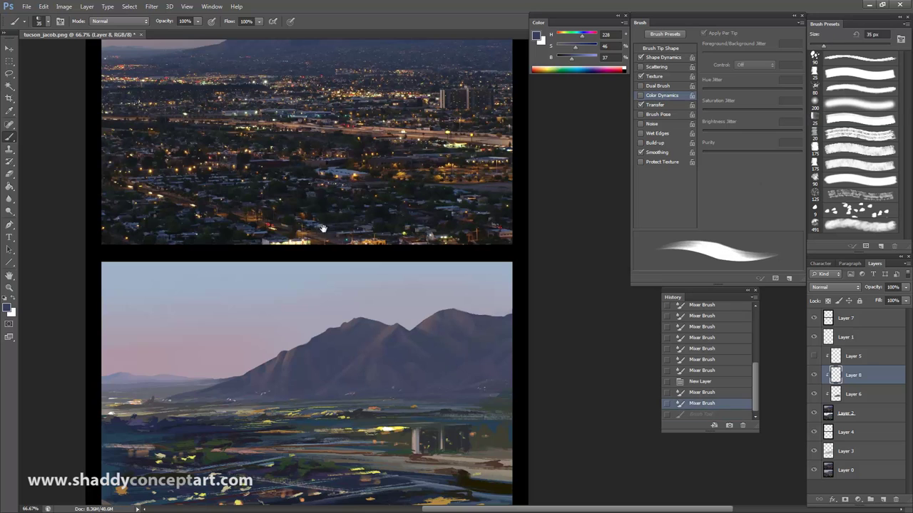
{"action": "left_click_drag", "start_coordinate": [323, 229], "coordinate": [345, 366]}
{"action": "key", "text": "]"}
{"action": "left_click_drag", "start_coordinate": [439, 467], "coordinate": [441, 480]}
{"action": "key", "text": "ctrl+z"}
{"action": "left_click_drag", "start_coordinate": [406, 411], "coordinate": [391, 361]}
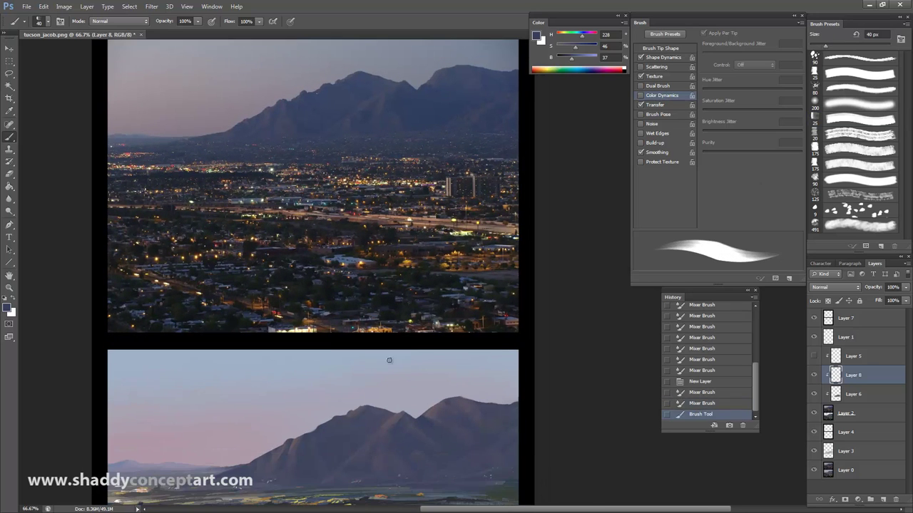
{"action": "left_click_drag", "start_coordinate": [427, 426], "coordinate": [456, 454]}
Paint dark blue shading on the right peak's flank with the brush between 35 and 25 px, undoing unwanted strokes
{"action": "key", "text": "["}
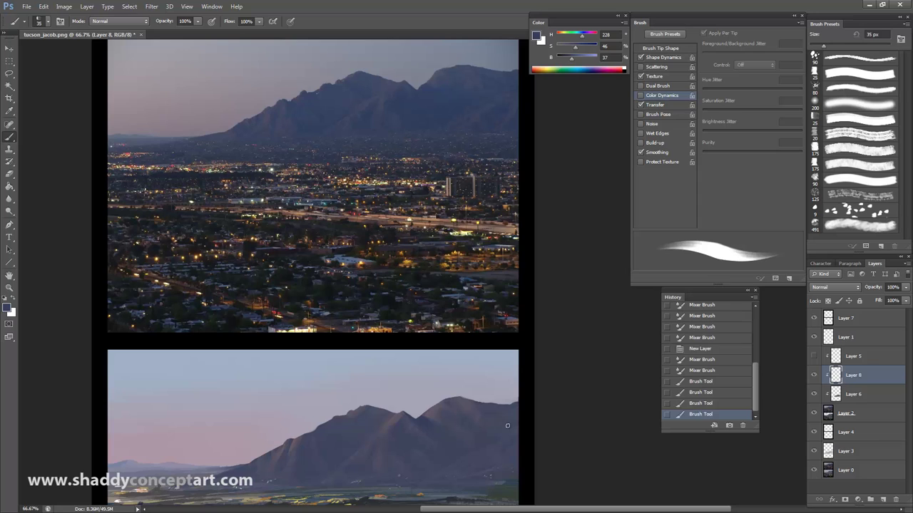
{"action": "key", "text": "ctrl+z"}
{"action": "mouse_move", "coordinate": [507, 426]}
{"action": "left_mouse_down"}
{"action": "mouse_move", "coordinate": [482, 428]}
{"action": "mouse_move", "coordinate": [498, 415]}
{"action": "mouse_move", "coordinate": [485, 410]}
{"action": "mouse_move", "coordinate": [509, 432]}
{"action": "mouse_move", "coordinate": [492, 442]}
{"action": "mouse_move", "coordinate": [502, 460]}
{"action": "left_mouse_up"}
{"action": "key", "text": "ctrl+z"}
{"action": "key", "text": "["}
{"action": "key", "text": "bracketright"}
{"action": "key", "text": "bracketright"}
{"action": "key", "text": "ctrl+z"}
{"action": "key", "text": "ctrl+z"}
{"action": "key", "text": "bracketleft"}
{"action": "key", "text": "bracketleft"}
{"action": "key", "text": "bracketleft"}
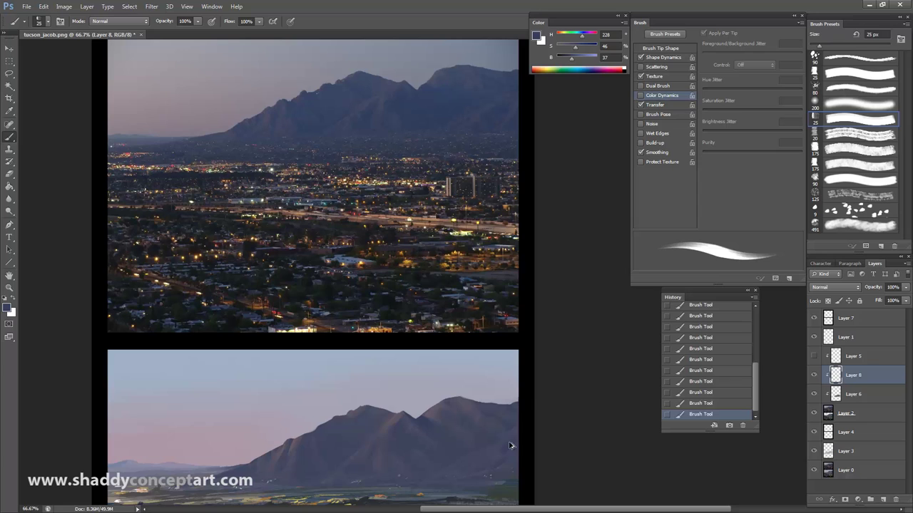
Shade the lower slopes under the right peak with the brush enlarged to 80 px, undoing one stroke, and reduce it to 30 px
{"action": "key", "text": "bracketright"}
{"action": "key", "text": "bracketright"}
{"action": "key", "text": "bracketright"}
{"action": "key", "text": "bracketright"}
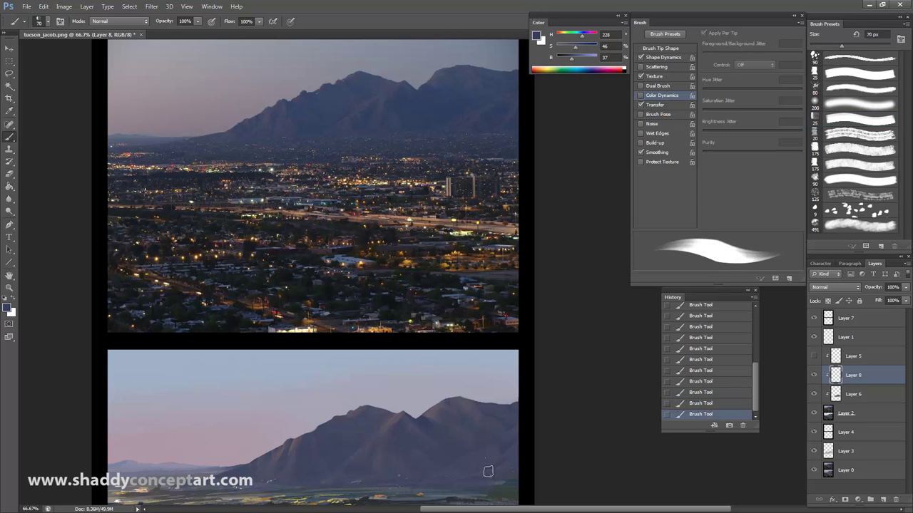
{"action": "key", "text": "ctrl+z"}
{"action": "key", "text": "bracketleft"}
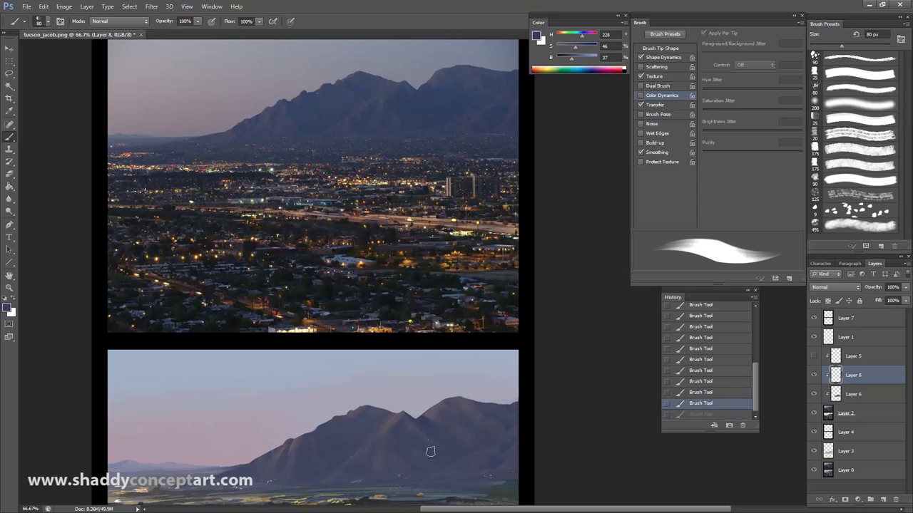
{"action": "left_click_drag", "start_coordinate": [457, 461], "coordinate": [434, 471]}
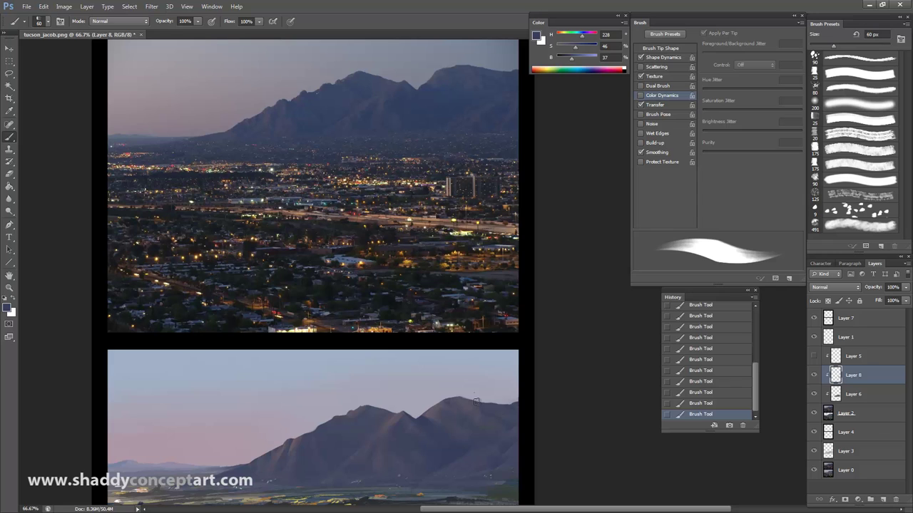
{"action": "key", "text": "bracketleft"}
{"action": "key", "text": "bracketleft"}
{"action": "key", "text": "bracketleft"}
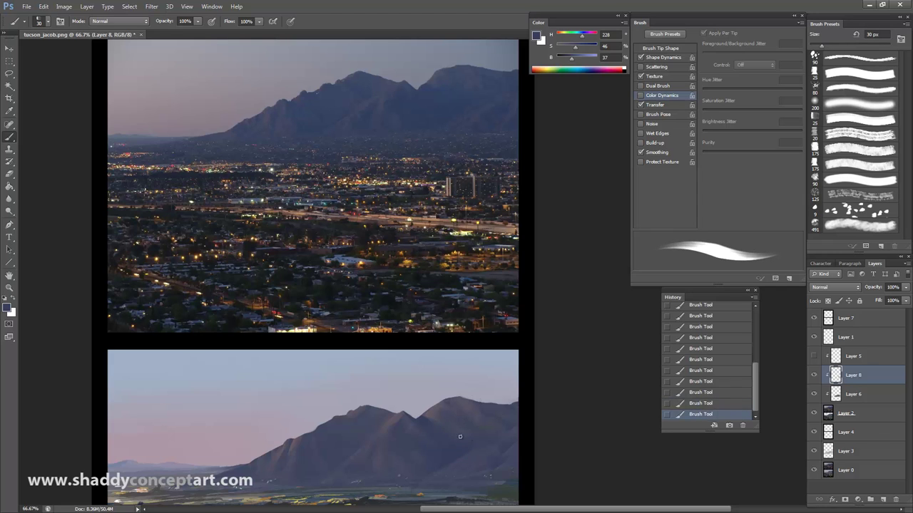
Compare the whole painting with and without Layer 8's shading against the reference photo, leaving the layer visible
{"action": "key", "text": "ctrl+minus"}
{"action": "key", "text": "ctrl+minus"}
{"action": "key", "text": "ctrl+minus"}
{"action": "left_click", "coordinate": [814, 375]}
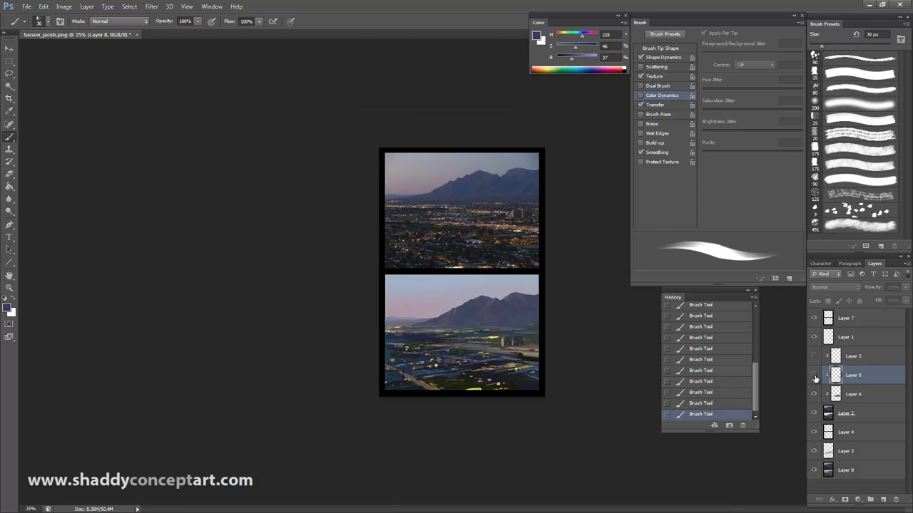
{"action": "left_click", "coordinate": [815, 375]}
{"action": "left_click", "coordinate": [815, 375]}
{"action": "left_click", "coordinate": [815, 375]}
{"action": "left_click", "coordinate": [814, 375]}
{"action": "left_click", "coordinate": [815, 376]}
{"action": "key", "text": "ctrl+plus"}
{"action": "key", "text": "ctrl+plus"}
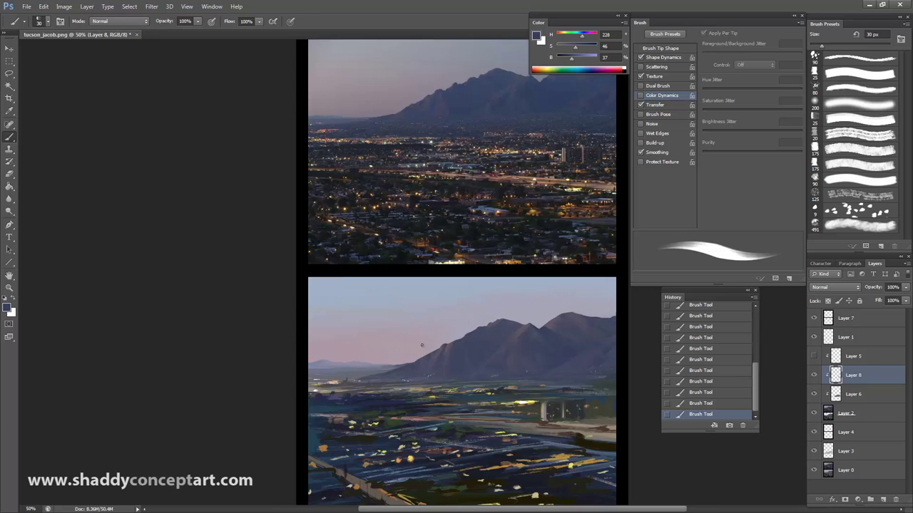
Add dark blue strokes to the slope below the saddle with the brush at 40 px, undoing unwanted ones
{"action": "key", "text": "bracketright"}
{"action": "key", "text": "ctrl+z"}
{"action": "key", "text": "ctrl+z"}
{"action": "key", "text": "ctrl+z"}
{"action": "key", "text": "ctrl+z"}
{"action": "key", "text": "ctrl+z"}
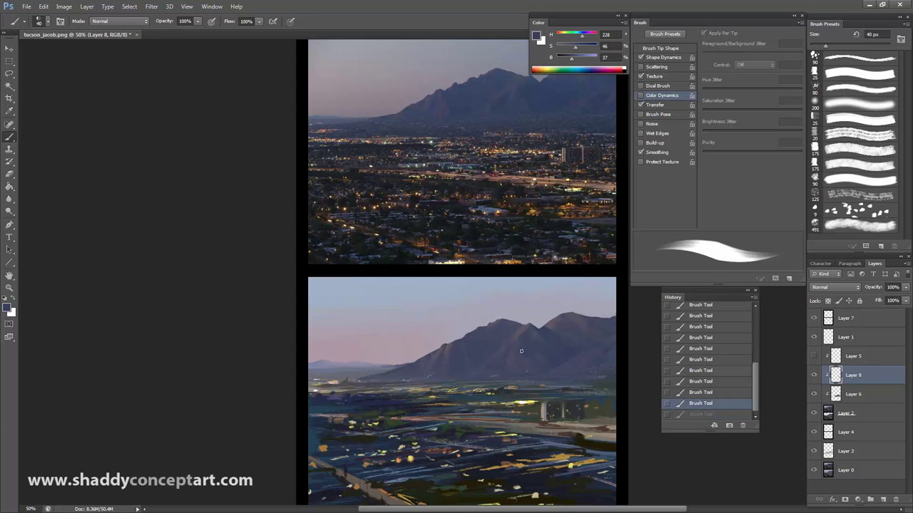
{"action": "key", "text": "ctrl+z"}
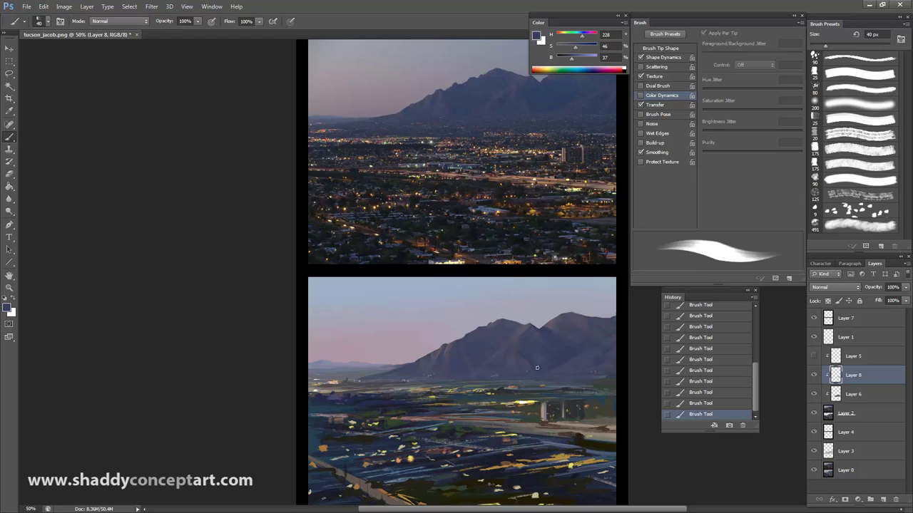
Examine the reference photo's mountain up close and compare its slopes with the painting, setting the brush to 30 px
{"action": "key", "text": "bracketleft"}
{"action": "key", "text": "ctrl+plus"}
{"action": "left_click_drag", "start_coordinate": [386, 367], "coordinate": [356, 492]}
{"action": "key", "text": "ctrl+plus"}
{"action": "key", "text": "bracketleft"}
{"action": "key", "text": "ctrl+minus"}
{"action": "key", "text": "ctrl+minus"}
{"action": "key", "text": "ctrl+minus"}
{"action": "key", "text": "ctrl+minus"}
{"action": "key", "text": "ctrl+minus"}
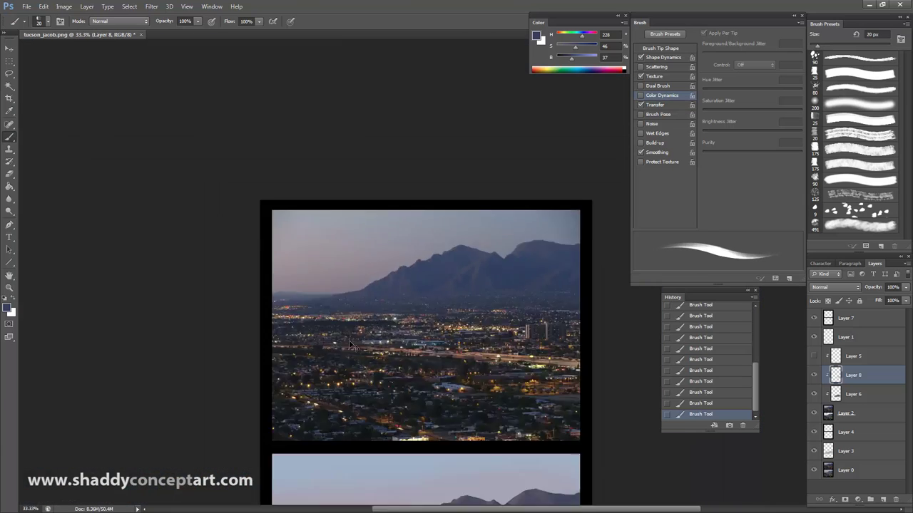
{"action": "key", "text": "ctrl+plus"}
{"action": "key", "text": "ctrl+plus"}
{"action": "key", "text": "bracketright"}
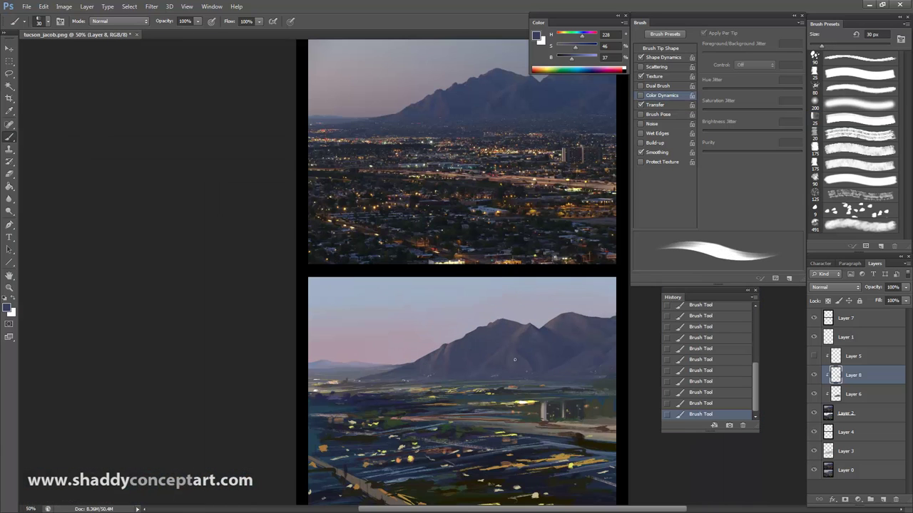
Refine the dark blue shading on the mountain's middle slopes with the brush between 30 and 60 px, undoing unwanted strokes
{"action": "key", "text": "bracketright"}
{"action": "key", "text": "bracketright"}
{"action": "key", "text": "bracketright"}
{"action": "key", "text": "bracketright"}
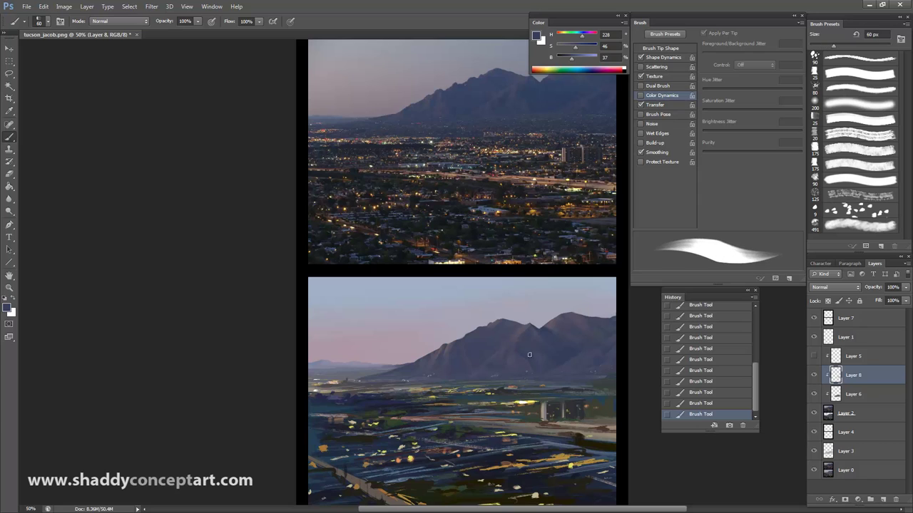
{"action": "key", "text": "bracketleft"}
{"action": "key", "text": "ctrl+z"}
{"action": "key", "text": "ctrl+z"}
{"action": "key", "text": "bracketright"}
{"action": "key", "text": "bracketright"}
{"action": "key", "text": "bracketright"}
{"action": "key", "text": "bracketleft"}
{"action": "key", "text": "bracketleft"}
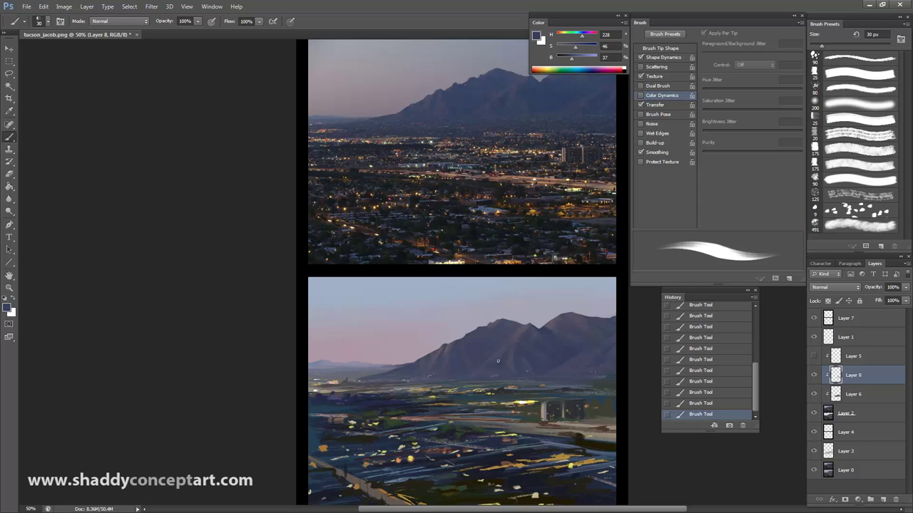
Shade the left peak's face with the brush enlarged up to 70 px, undo unwanted strokes and reduce it to 40 px
{"action": "key", "text": "ctrl+z"}
{"action": "key", "text": "bracketright"}
{"action": "key", "text": "bracketright"}
{"action": "left_click_drag", "start_coordinate": [492, 326], "coordinate": [511, 344]}
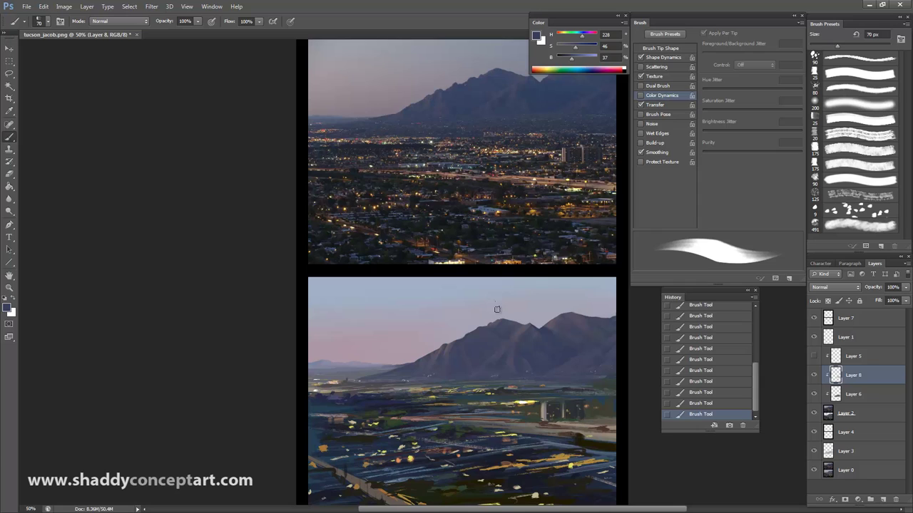
{"action": "key", "text": "ctrl+z"}
{"action": "key", "text": "ctrl+z"}
{"action": "key", "text": "ctrl+z"}
{"action": "key", "text": "ctrl+z"}
{"action": "key", "text": "ctrl+z"}
{"action": "key", "text": "ctrl+z"}
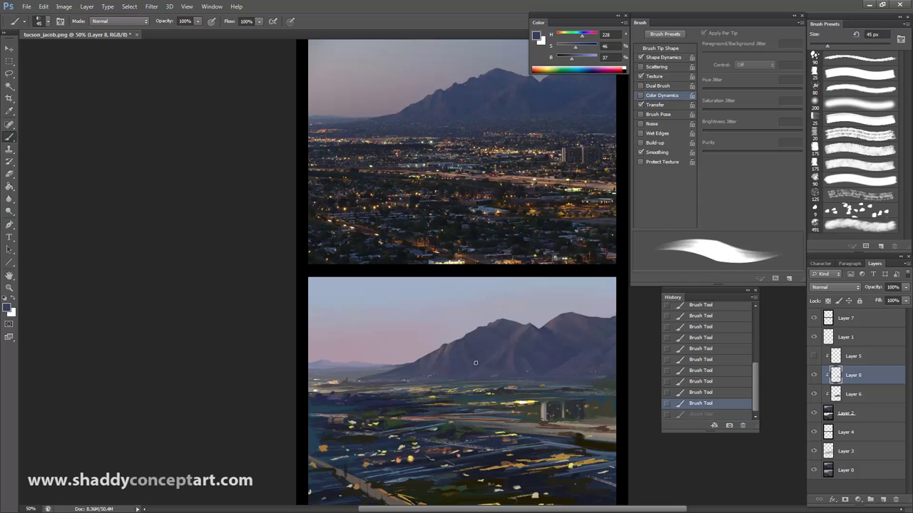
{"action": "key", "text": "bracketleft"}
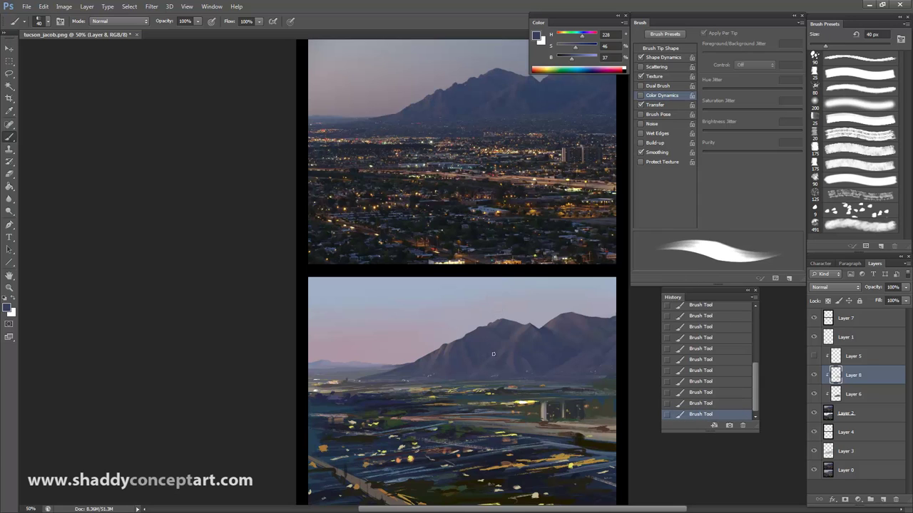
Compare the whole painting's mountain shading with the reference photo
{"action": "key", "text": "bracketright"}
{"action": "key", "text": "bracketleft"}
{"action": "key", "text": "ctrl+minus"}
{"action": "key", "text": "ctrl+minus"}
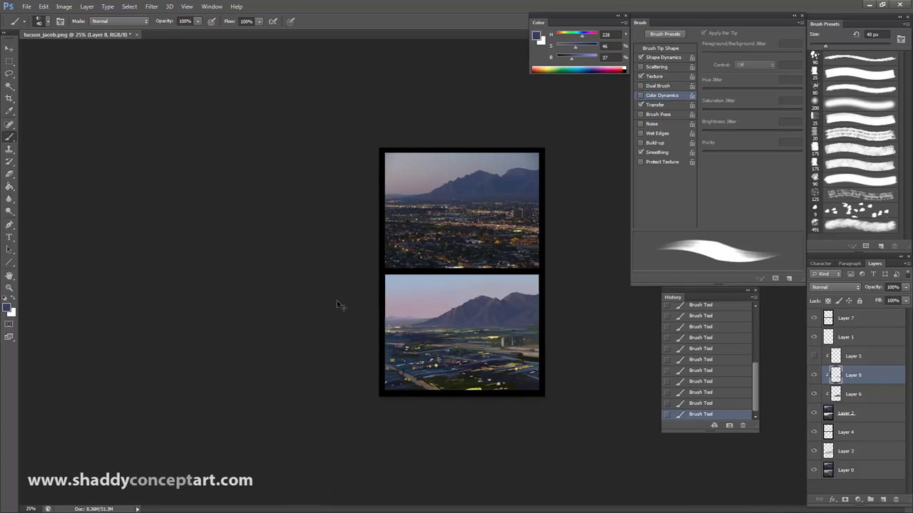
{"action": "key", "text": "ctrl+plus"}
{"action": "key", "text": "bracketright"}
{"action": "key", "text": "bracketright"}
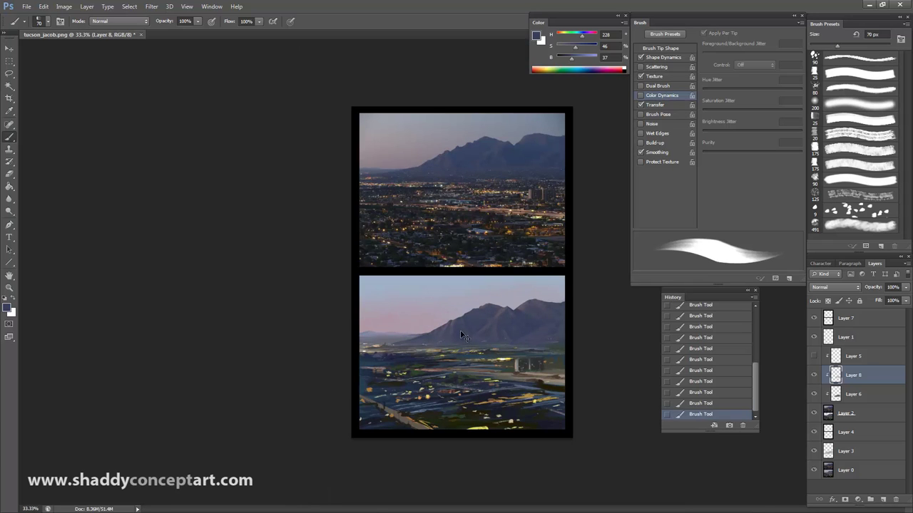
{"action": "key", "text": "bracketleft"}
{"action": "key", "text": "ctrl+minus"}
{"action": "key", "text": "ctrl+plus"}
{"action": "key", "text": "ctrl+plus"}
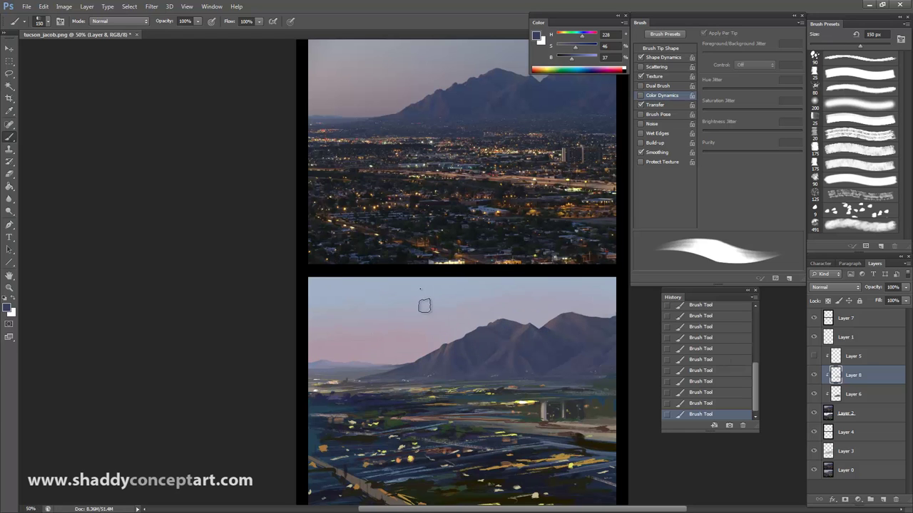
Undo the last broad strokes and try the textured 90 px brush preset, enlarged to 125 px
{"action": "key", "text": "bracketright"}
{"action": "key", "text": "ctrl+z"}
{"action": "key", "text": "ctrl+z"}
{"action": "left_click", "coordinate": [840, 169]}
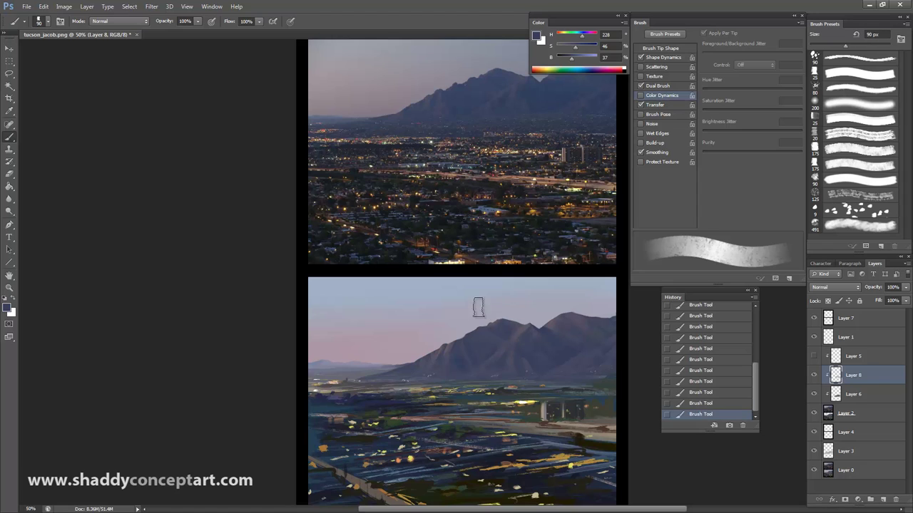
{"action": "key", "text": "bracketright"}
{"action": "key", "text": "ctrl+minus"}
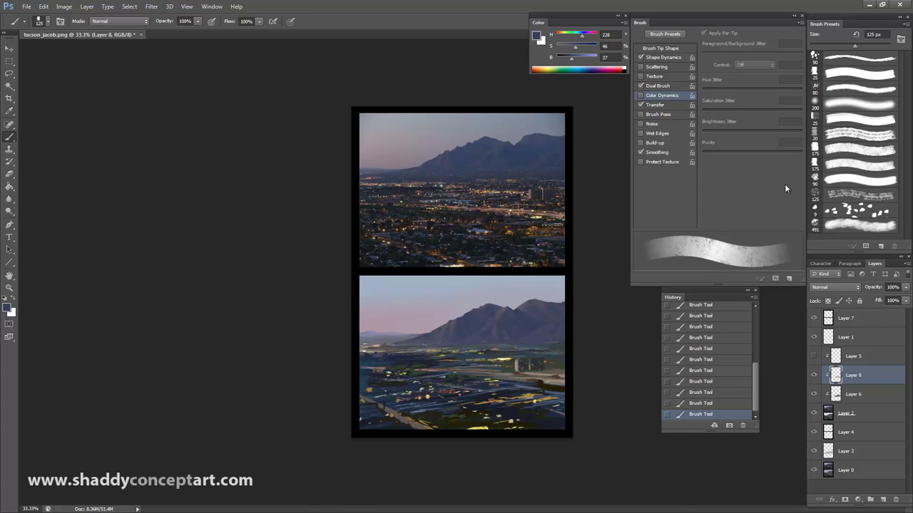
Add fine strokes to the slope below the left peak with the 25 px brush preset, undoing unwanted ones and reducing it to 10 px
{"action": "left_click", "coordinate": [829, 120]}
{"action": "key", "text": "ctrl+plus"}
{"action": "key", "text": "bracketleft"}
{"action": "key", "text": "bracketleft"}
{"action": "key", "text": "ctrl+z"}
{"action": "key", "text": "bracketright"}
{"action": "key", "text": "bracketright"}
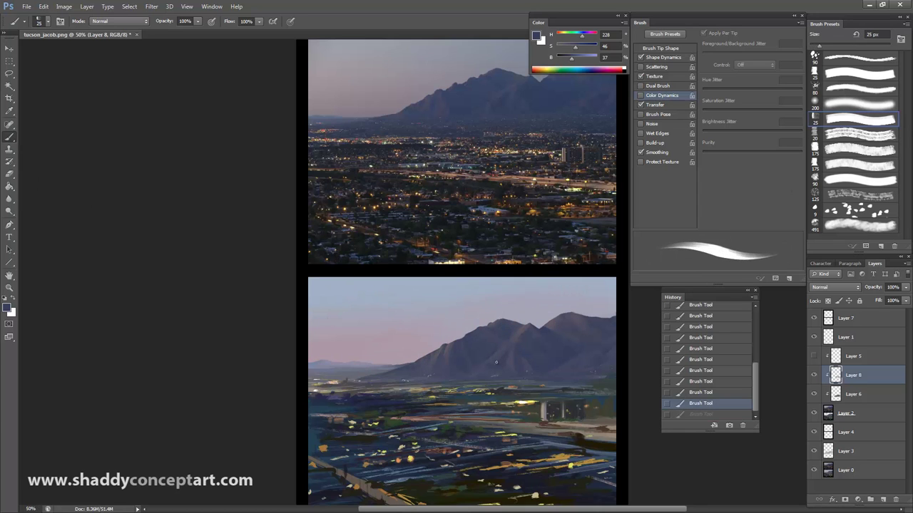
{"action": "key", "text": "ctrl+z"}
{"action": "key", "text": "bracketleft"}
{"action": "key", "text": "bracketleft"}
{"action": "key", "text": "bracketleft"}
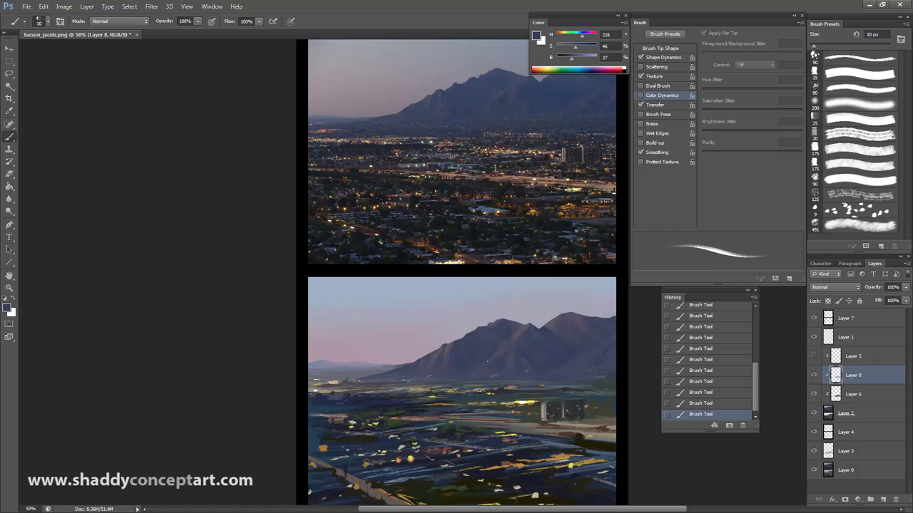
Continue shading the left peak's slope with the brush between 25 and 45 px
{"action": "key", "text": "bracketright"}
{"action": "key", "text": "bracketright"}
{"action": "key", "text": "bracketright"}
{"action": "key", "text": "bracketright"}
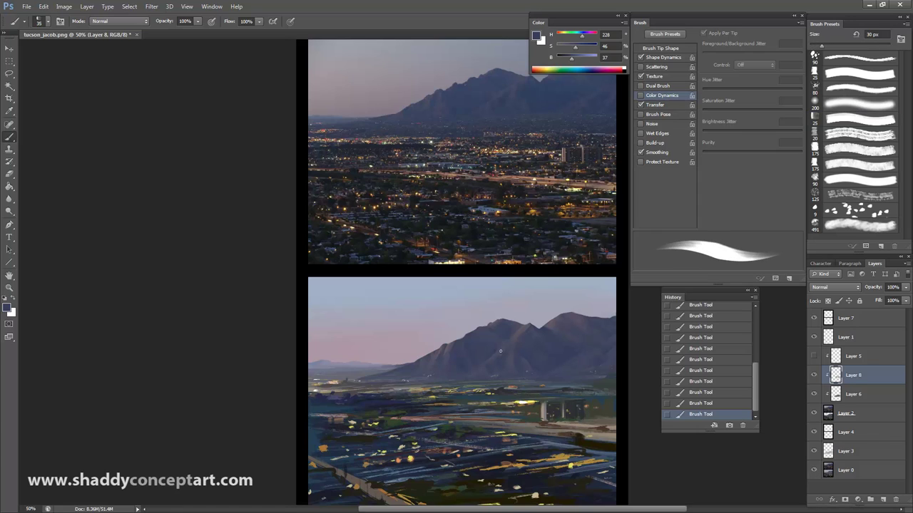
{"action": "key", "text": "bracketleft"}
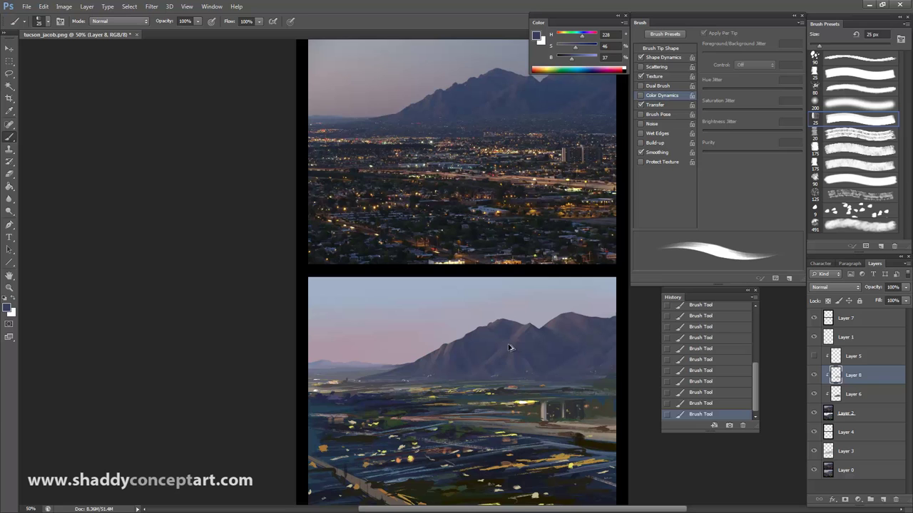
{"action": "key", "text": "bracketright"}
{"action": "key", "text": "bracketright"}
{"action": "key", "text": "bracketright"}
{"action": "key", "text": "bracketright"}
{"action": "key", "text": "ctrl+minus"}
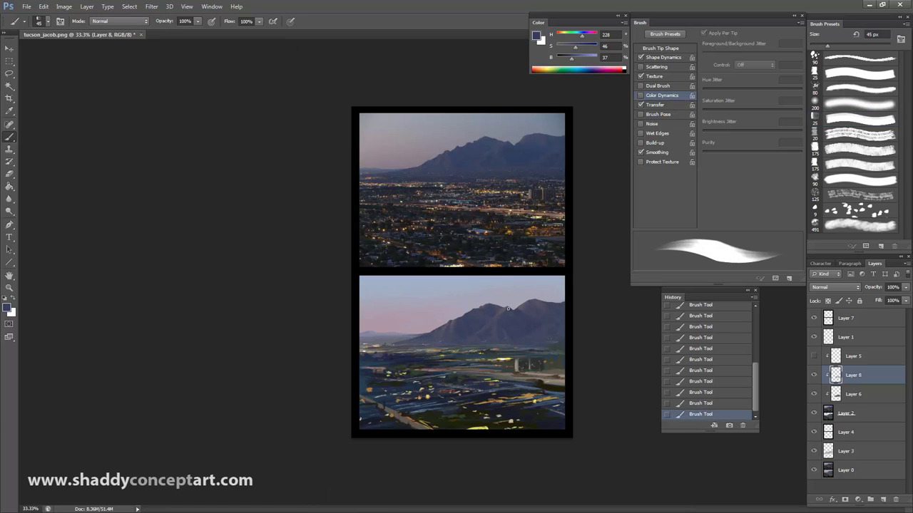
Undo the last enlarged brush stroke and switch to the textured 175 px brush preset
{"action": "key", "text": "bracketright"}
{"action": "key", "text": "bracketright"}
{"action": "key", "text": "bracketright"}
{"action": "key", "text": "ctrl+z"}
{"action": "left_click", "coordinate": [841, 149]}
{"action": "key", "text": "ctrl+plus"}
{"action": "key", "text": "ctrl+plus"}
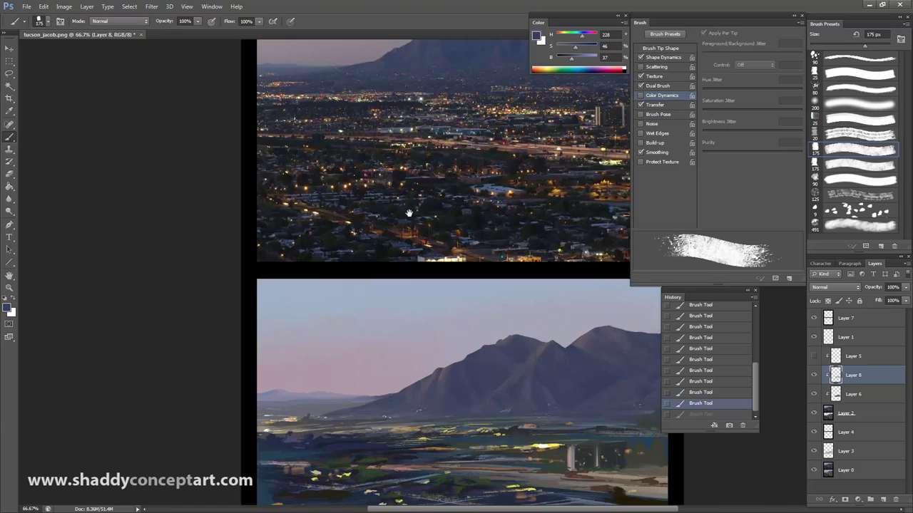
Sample the right peak's dark blue and try a textured stroke on its slope, reducing the brush to 125 px and undoing the stroke
{"action": "left_click_drag", "start_coordinate": [407, 211], "coordinate": [153, 318]}
{"action": "left_click", "coordinate": [343, 477], "text": "alt"}
{"action": "left_click", "coordinate": [360, 461]}
{"action": "key", "text": "bracketleft"}
{"action": "key", "text": "bracketleft"}
{"action": "key", "text": "ctrl+z"}
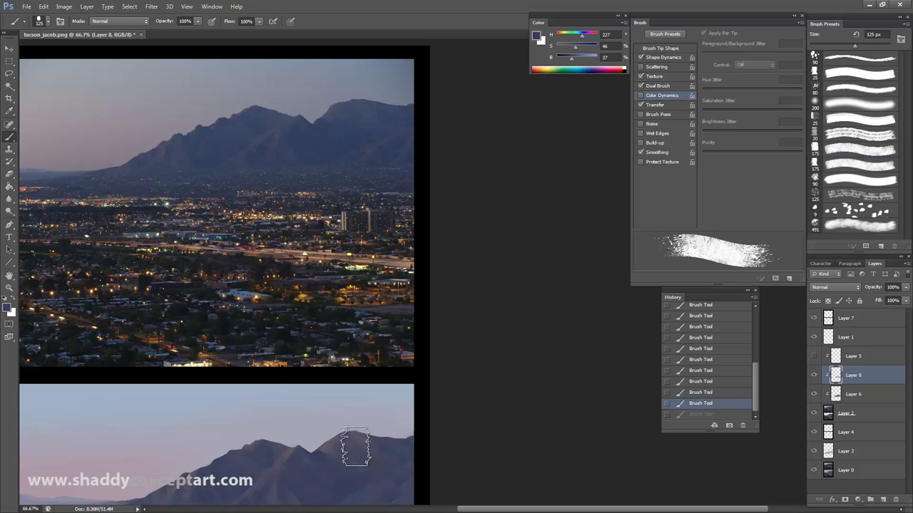
Set the brush opacity to 30% and dab texture onto the right peak's slope with the brush at 100 px
{"action": "key", "text": "3"}
{"action": "left_click", "coordinate": [373, 475]}
{"action": "key", "text": "ctrl+z"}
{"action": "key", "text": "bracketleft"}
{"action": "left_click", "coordinate": [377, 472]}
Add faint textured shading across the mountain's slopes with the brush at 100 to 125 px, undoing unwanted strokes
{"action": "left_click_drag", "start_coordinate": [378, 471], "coordinate": [450, 331]}
{"action": "left_click_drag", "start_coordinate": [232, 369], "coordinate": [306, 450]}
{"action": "key", "text": "ctrl+z"}
{"action": "left_click_drag", "start_coordinate": [309, 497], "coordinate": [335, 475]}
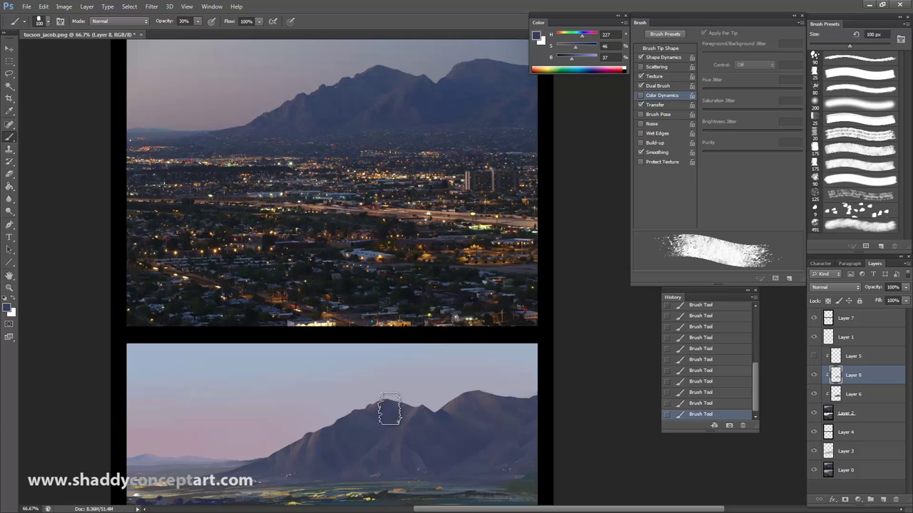
{"action": "key", "text": "ctrl+z"}
{"action": "key", "text": "bracketright"}
{"action": "key", "text": "bracketright"}
{"action": "left_click_drag", "start_coordinate": [428, 467], "coordinate": [471, 475]}
{"action": "key", "text": "ctrl+z"}
{"action": "key", "text": "bracketleft"}
{"action": "mouse_move", "coordinate": [296, 461]}
{"action": "left_mouse_down"}
{"action": "mouse_move", "coordinate": [275, 467]}
{"action": "mouse_move", "coordinate": [303, 477]}
{"action": "left_mouse_up"}
{"action": "key", "text": "ctrl+z"}
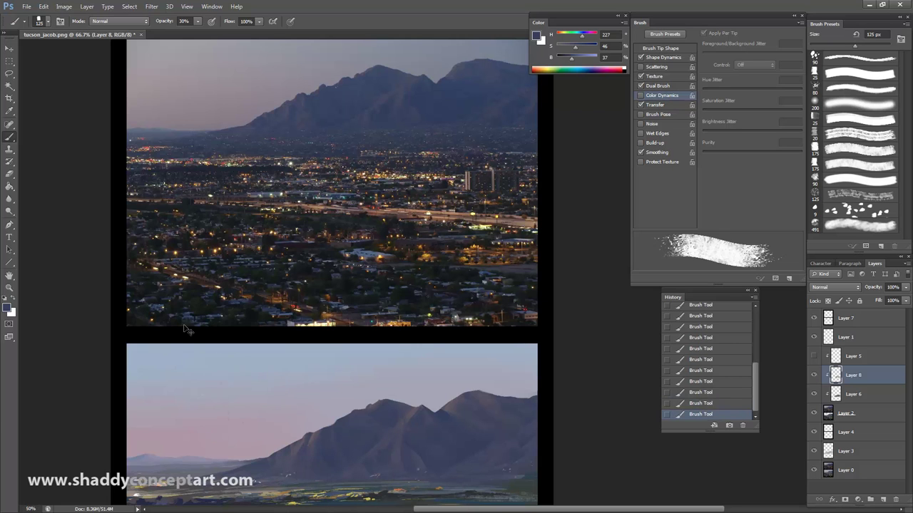
Examine the textured mountain shading at several zoom levels against the reference photo
{"action": "key", "text": "ctrl+minus"}
{"action": "key", "text": "ctrl+minus"}
{"action": "key", "text": "ctrl+plus"}
{"action": "key", "text": "ctrl+plus"}
{"action": "left_click_drag", "start_coordinate": [233, 336], "coordinate": [234, 448]}
{"action": "key", "text": "ctrl+minus"}
{"action": "left_click_drag", "start_coordinate": [326, 408], "coordinate": [295, 377]}
{"action": "key", "text": "ctrl+minus"}
{"action": "key", "text": "ctrl+minus"}
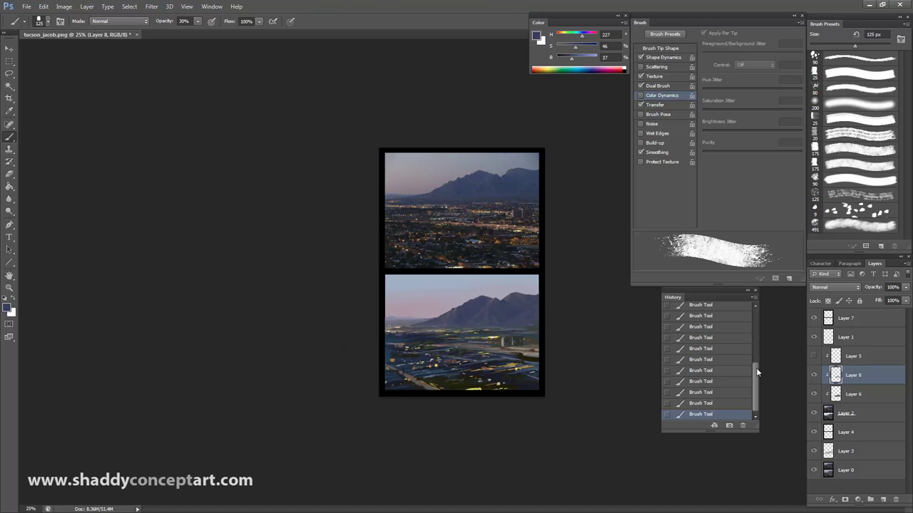
Compare the original opened state of tucson_jacob.png with the latest painted state, leaving the latest history state active
{"action": "left_click_drag", "start_coordinate": [756, 372], "coordinate": [755, 318]}
{"action": "left_click", "coordinate": [711, 311]}
{"action": "key", "text": "ctrl+plus"}
{"action": "key", "text": "ctrl+plus"}
{"action": "left_click_drag", "start_coordinate": [397, 410], "coordinate": [398, 328]}
{"action": "key", "text": "ctrl+plus"}
{"action": "key", "text": "ctrl+plus"}
{"action": "key", "text": "ctrl+plus"}
{"action": "key", "text": "ctrl+plus"}
{"action": "key", "text": "ctrl+plus"}
{"action": "key", "text": "ctrl+plus"}
{"action": "key", "text": "ctrl+plus"}
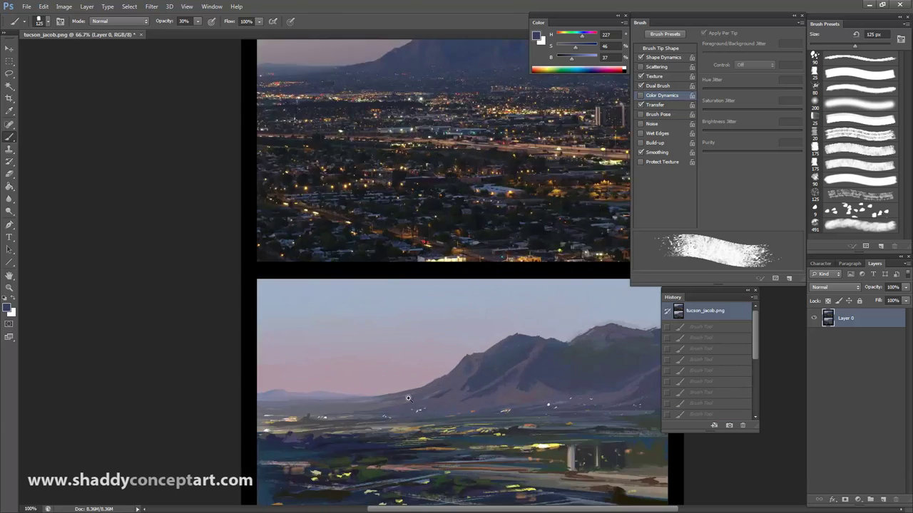
{"action": "left_click_drag", "start_coordinate": [407, 401], "coordinate": [321, 264]}
{"action": "left_click", "coordinate": [699, 415]}
{"action": "mouse_move", "coordinate": [755, 339]}
{"action": "left_mouse_down"}
{"action": "mouse_move", "coordinate": [755, 396]}
{"action": "mouse_move", "coordinate": [755, 331]}
{"action": "mouse_move", "coordinate": [757, 401]}
{"action": "left_mouse_up"}
{"action": "left_click", "coordinate": [701, 310]}
{"action": "left_click", "coordinate": [690, 416]}
{"action": "key", "text": "ctrl+minus"}
{"action": "key", "text": "ctrl+minus"}
{"action": "key", "text": "ctrl+minus"}
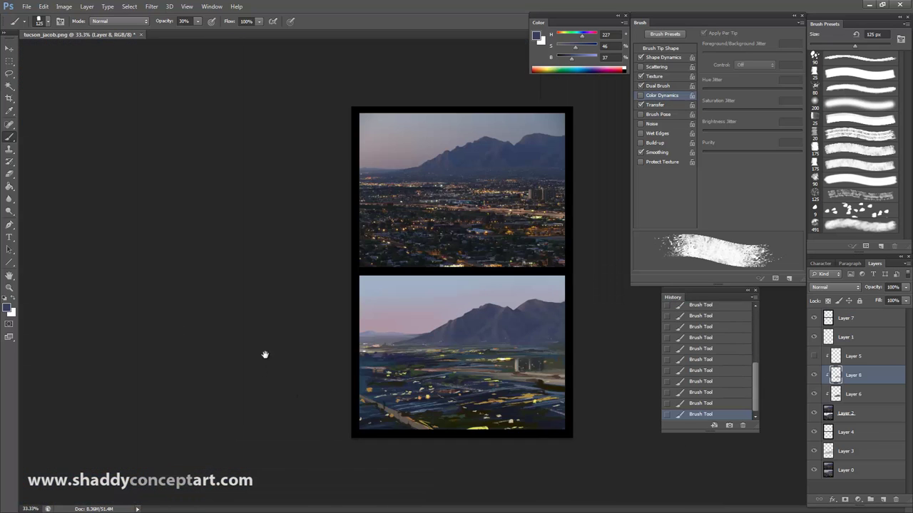
Merge Layer 8 down into Layer 6
{"action": "key", "text": "ctrl+plus"}
{"action": "left_click_drag", "start_coordinate": [455, 407], "coordinate": [391, 406]}
{"action": "left_click", "coordinate": [907, 263]}
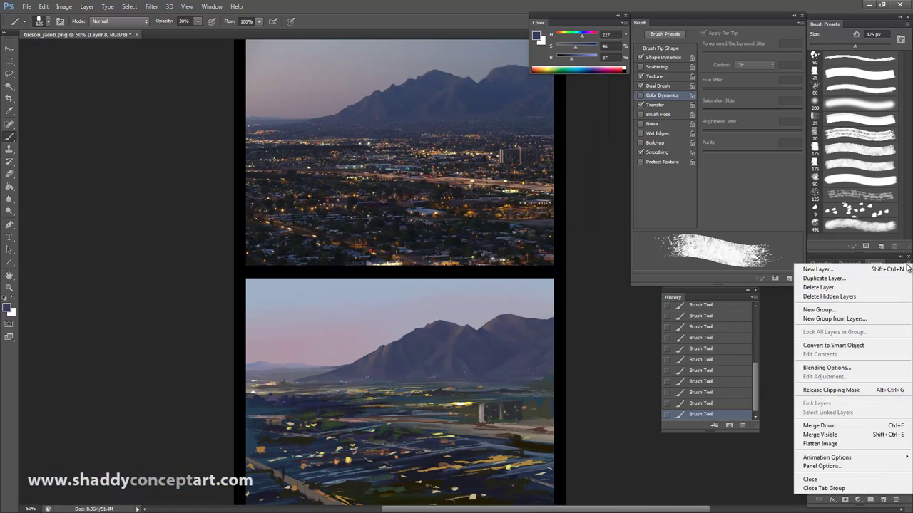
{"action": "left_click", "coordinate": [907, 265]}
{"action": "left_click", "coordinate": [906, 264]}
{"action": "left_click", "coordinate": [820, 423]}
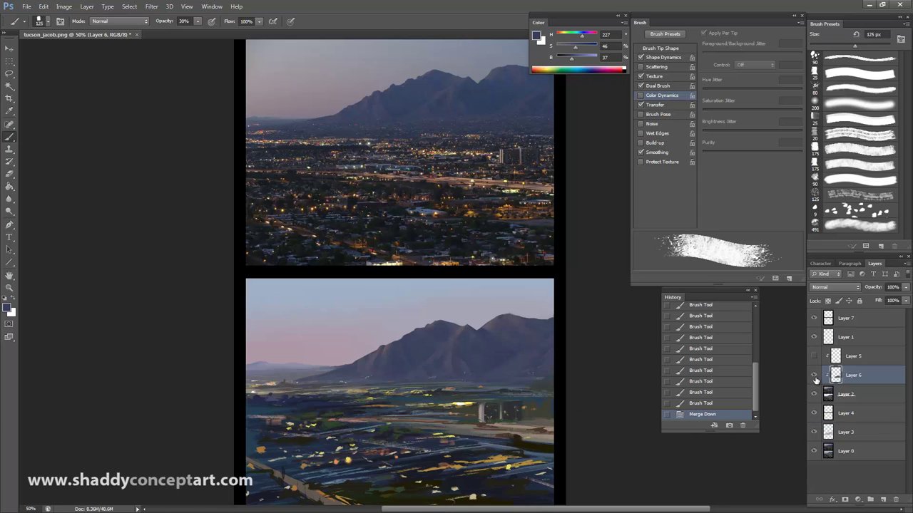
Blend the slope below the saddle on Layer 6 using the Mixer Brush with the bristle preset, enlarging it to 45 px
{"action": "right_click", "coordinate": [9, 137]}
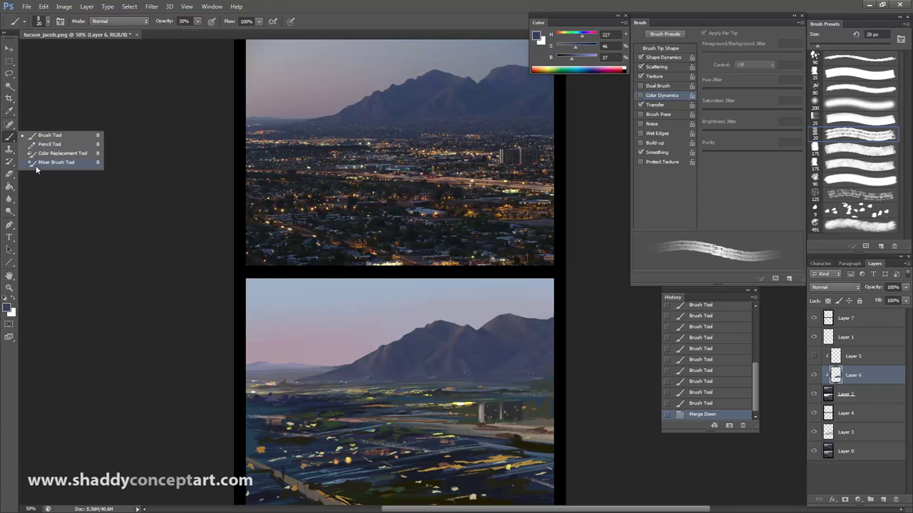
{"action": "left_click", "coordinate": [36, 166]}
{"action": "key", "text": "bracketright"}
{"action": "mouse_move", "coordinate": [452, 338]}
{"action": "left_mouse_down"}
{"action": "mouse_move", "coordinate": [473, 369]}
{"action": "mouse_move", "coordinate": [491, 331]}
{"action": "mouse_move", "coordinate": [516, 365]}
{"action": "left_mouse_up"}
{"action": "key", "text": "bracketright"}
{"action": "key", "text": "bracketright"}
{"action": "key", "text": "ctrl+minus"}
{"action": "key", "text": "ctrl+plus"}
{"action": "left_click_drag", "start_coordinate": [381, 498], "coordinate": [323, 428]}
{"action": "key", "text": "ctrl+minus"}
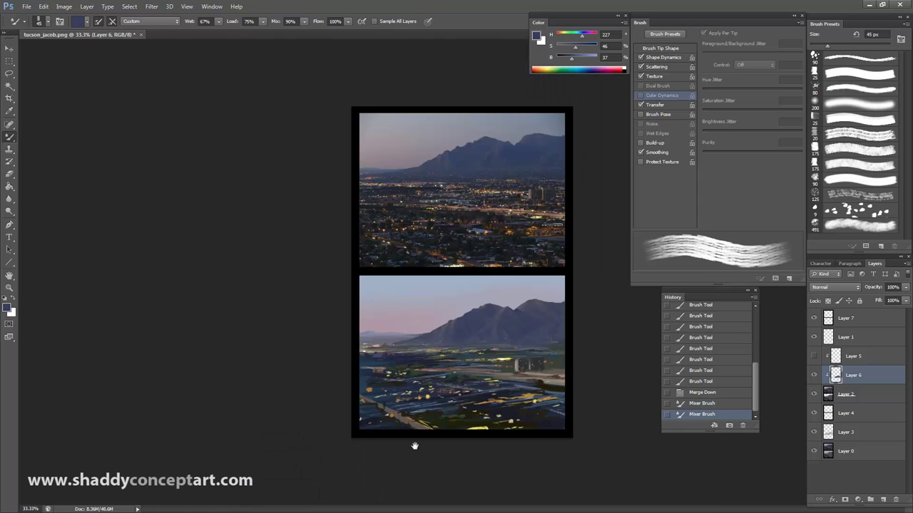
{"action": "left_click_drag", "start_coordinate": [430, 353], "coordinate": [340, 326]}
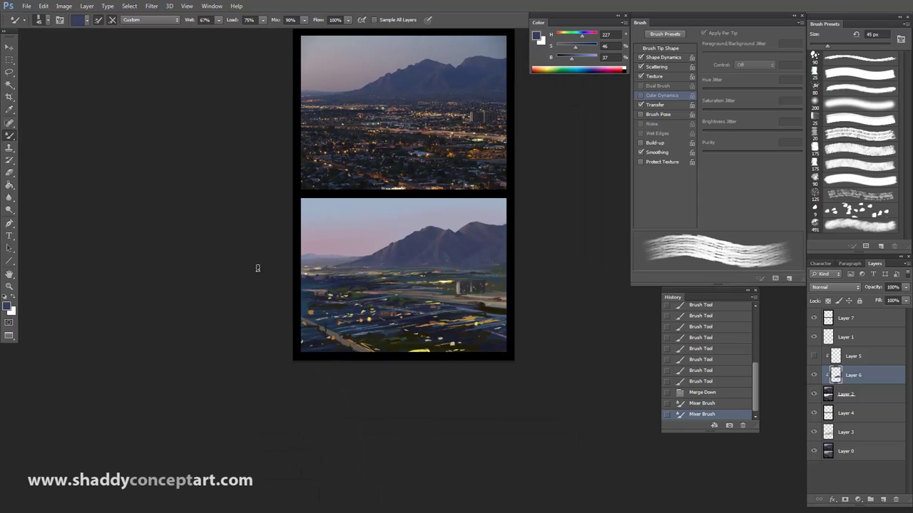
Create a new layer and place it directly beneath Layer 1, above the clipped Layer 5
{"action": "key", "text": "ctrl+shift+alt+n"}
{"action": "key", "text": "ctrl+bracketright"}
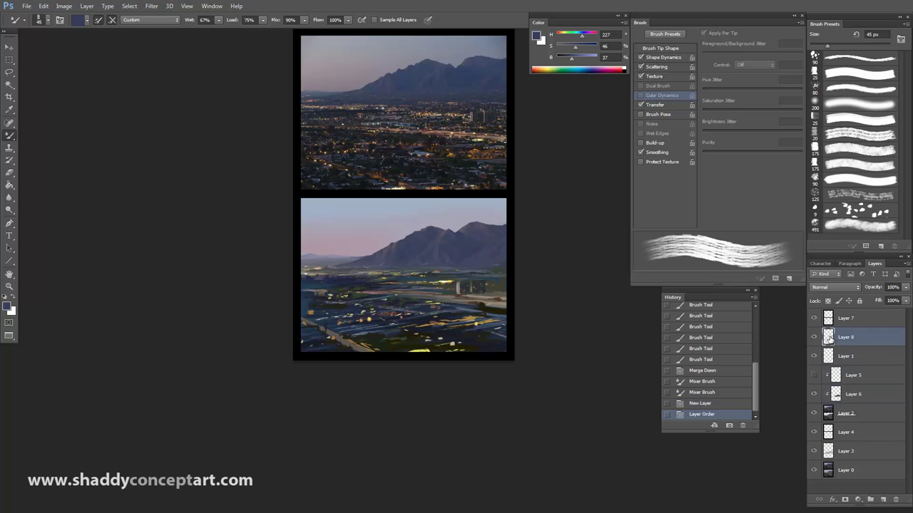
{"action": "key", "text": "ctrl+bracketright"}
Switch from the Mixer Brush back to the regular Brush Tool with the textured 175 px preset
{"action": "key", "text": "bracketright"}
{"action": "key", "text": "bracketright"}
{"action": "key", "text": "bracketright"}
{"action": "key", "text": "u"}
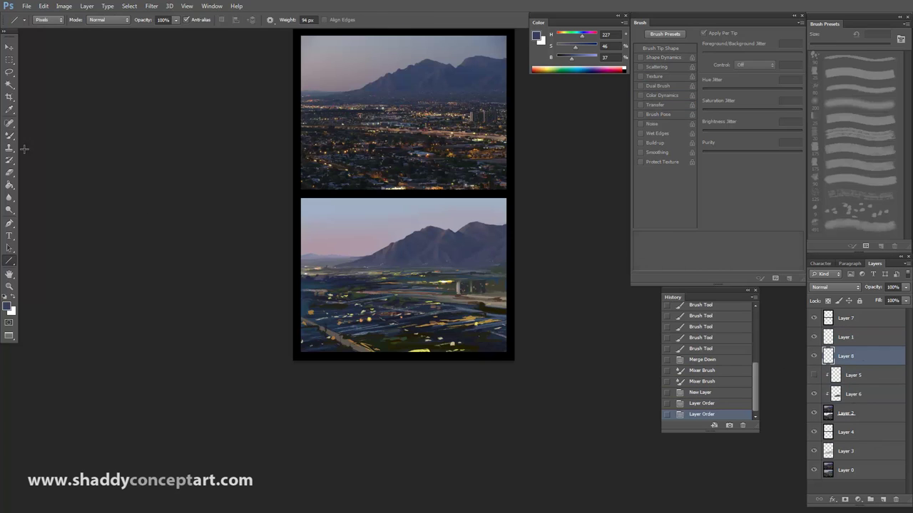
{"action": "key", "text": "m"}
{"action": "left_click", "coordinate": [9, 136]}
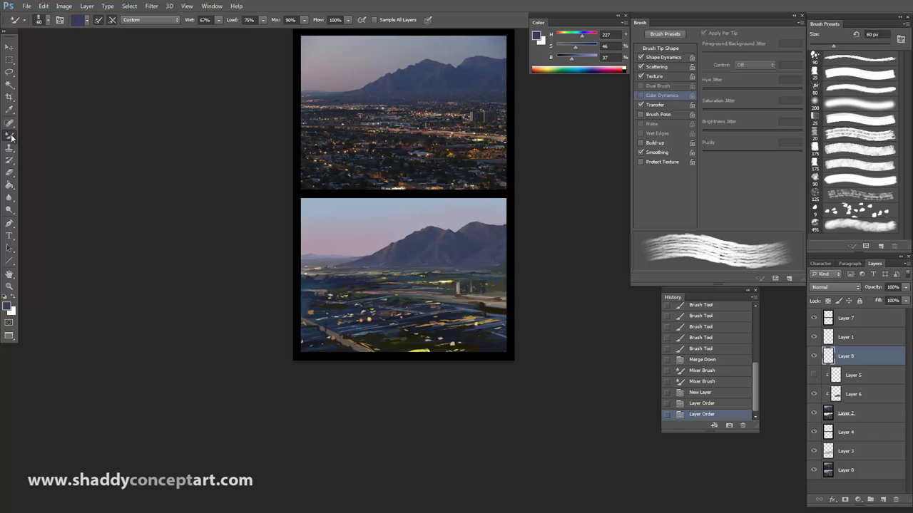
{"action": "right_click", "coordinate": [9, 136]}
{"action": "left_click", "coordinate": [43, 134]}
{"action": "left_click", "coordinate": [859, 150]}
Darken the whole city on Layer 8 with broad textured strokes in a dark tone sampled from the lower city
{"action": "left_click", "coordinate": [451, 332], "text": "alt"}
{"action": "key", "text": "bracketleft"}
{"action": "mouse_move", "coordinate": [328, 326]}
{"action": "left_mouse_down"}
{"action": "mouse_move", "coordinate": [556, 323]}
{"action": "mouse_move", "coordinate": [396, 312]}
{"action": "mouse_move", "coordinate": [576, 309]}
{"action": "left_mouse_up"}
{"action": "key", "text": "bracketleft"}
{"action": "key", "text": "bracketleft"}
{"action": "mouse_move", "coordinate": [285, 313]}
{"action": "left_mouse_down"}
{"action": "mouse_move", "coordinate": [296, 299]}
{"action": "mouse_move", "coordinate": [542, 303]}
{"action": "left_mouse_up"}
Sample the blue at the mountain's foot and glaze it across the far city, reducing the textured brush from 300 to 90 px
{"action": "left_click", "coordinate": [447, 265], "text": "alt"}
{"action": "key", "text": "bracketleft"}
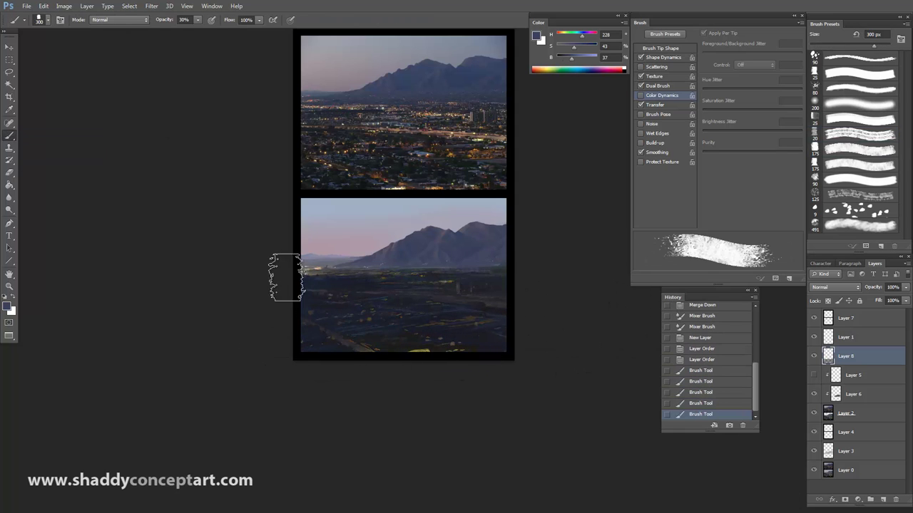
{"action": "left_click_drag", "start_coordinate": [288, 277], "coordinate": [604, 285]}
{"action": "key", "text": "bracketleft"}
{"action": "key", "text": "bracketleft"}
{"action": "left_click_drag", "start_coordinate": [509, 278], "coordinate": [312, 287]}
{"action": "key", "text": "bracketleft"}
{"action": "key", "text": "bracketleft"}
{"action": "key", "text": "bracketleft"}
{"action": "left_click_drag", "start_coordinate": [311, 286], "coordinate": [459, 286]}
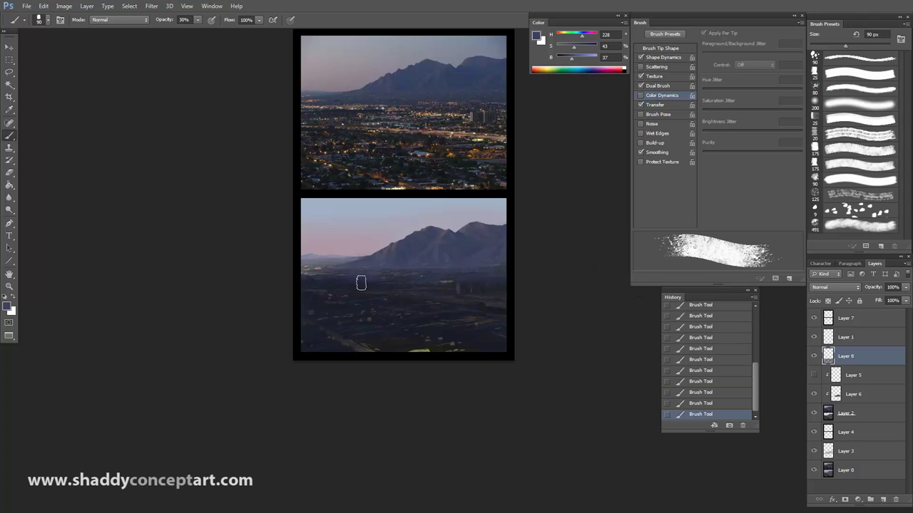
Refine the haze where the mountain meets the city using sampled city and mountain-foot tones and an 80 px brush
{"action": "left_click", "coordinate": [406, 299], "text": "alt"}
{"action": "key", "text": "bracketright"}
{"action": "left_click", "coordinate": [467, 260], "text": "alt"}
{"action": "key", "text": "bracketleft"}
{"action": "key", "text": "bracketleft"}
{"action": "key", "text": "ctrl+plus"}
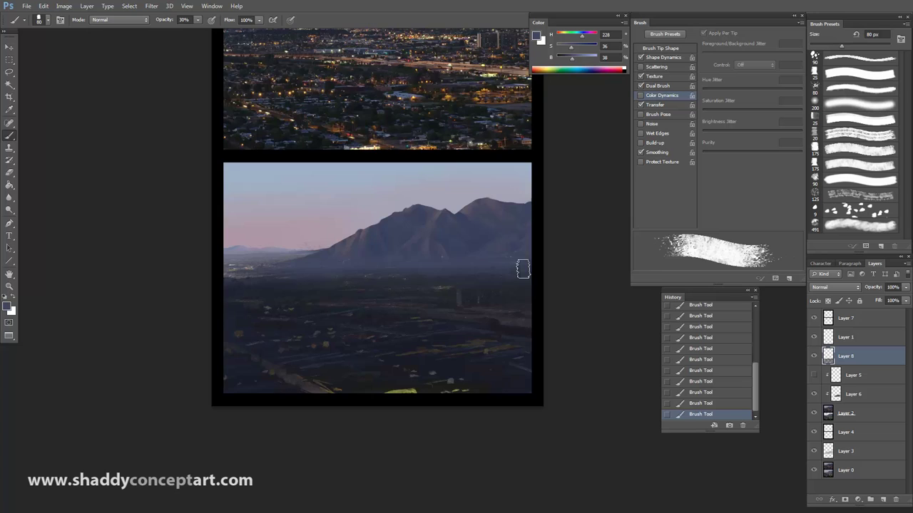
{"action": "key", "text": "ctrl+minus"}
{"action": "left_click_drag", "start_coordinate": [330, 367], "coordinate": [283, 357]}
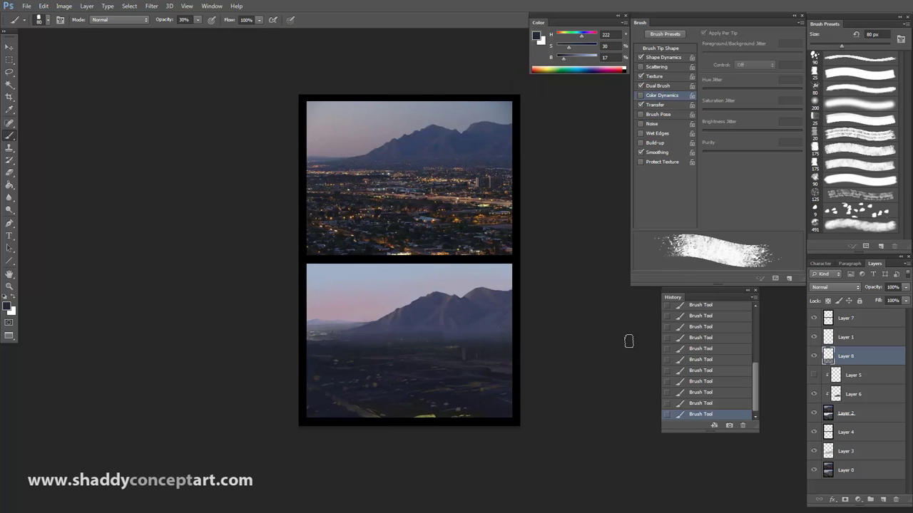
Step back through the latest brush strokes on Layer 8 and redo them for comparison
{"action": "key", "text": "ctrl+alt+z"}
{"action": "key", "text": "bracketright"}
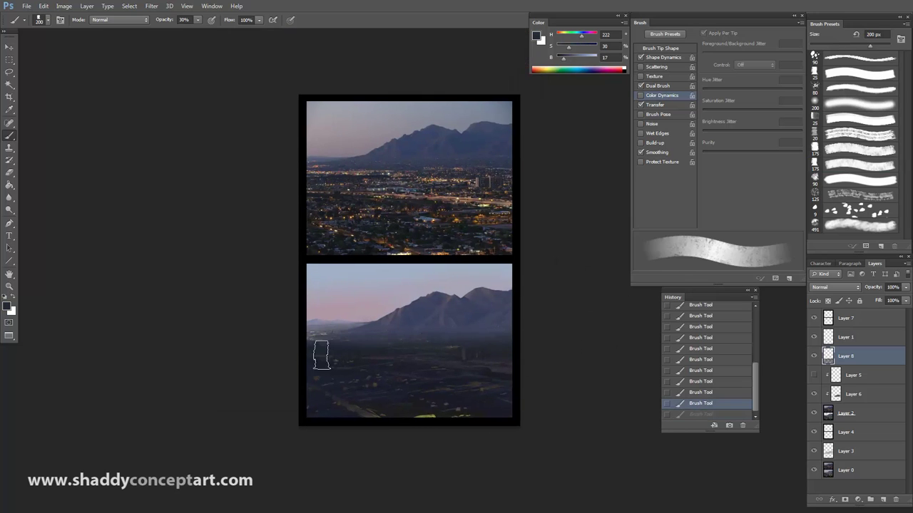
{"action": "key", "text": "ctrl+alt+z"}
{"action": "key", "text": "ctrl+alt+z"}
{"action": "key", "text": "ctrl+alt+z"}
{"action": "key", "text": "ctrl+shift+z"}
{"action": "key", "text": "ctrl+shift+z"}
{"action": "key", "text": "ctrl+shift+z"}
{"action": "key", "text": "ctrl+shift+z"}
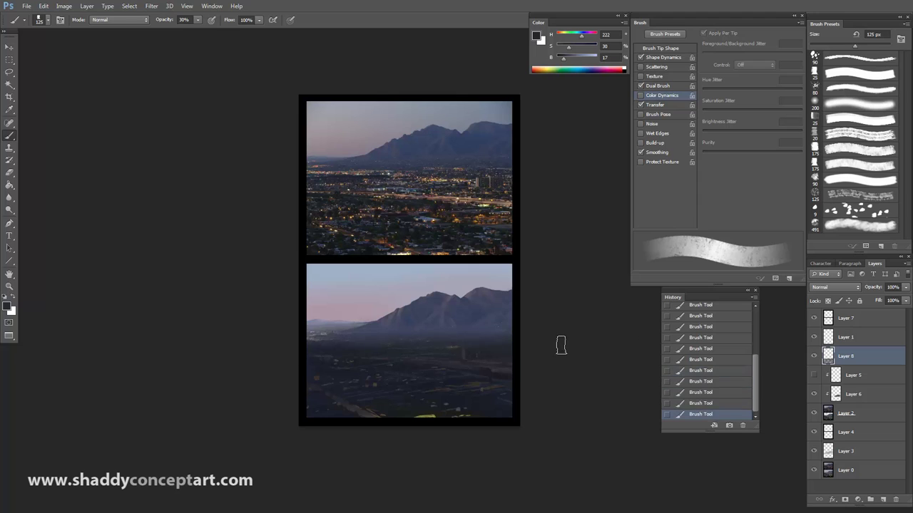
Layer sampled haze-blue and dark city tones over the city with the grainy dual brush, enlarging it to 300 px
{"action": "key", "text": "bracketright"}
{"action": "left_click", "coordinate": [312, 342], "text": "alt"}
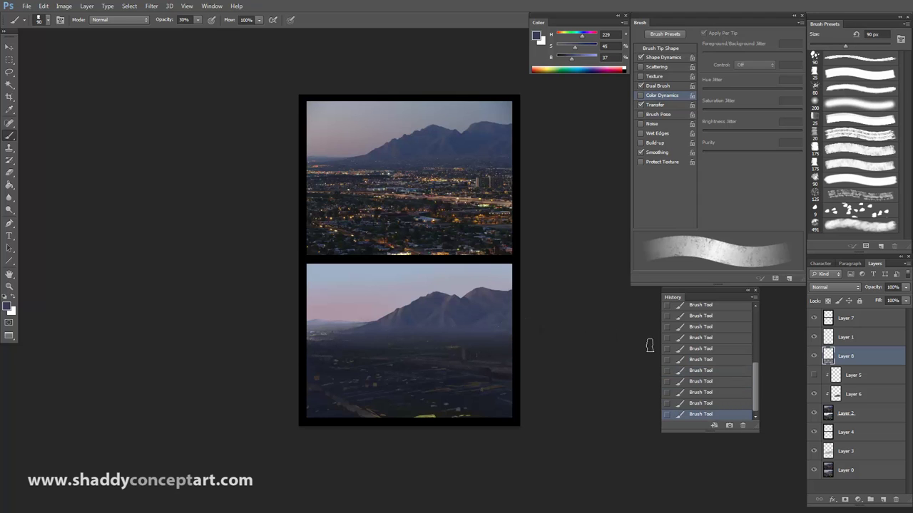
{"action": "left_click", "coordinate": [434, 345], "text": "alt"}
{"action": "key", "text": "bracketright"}
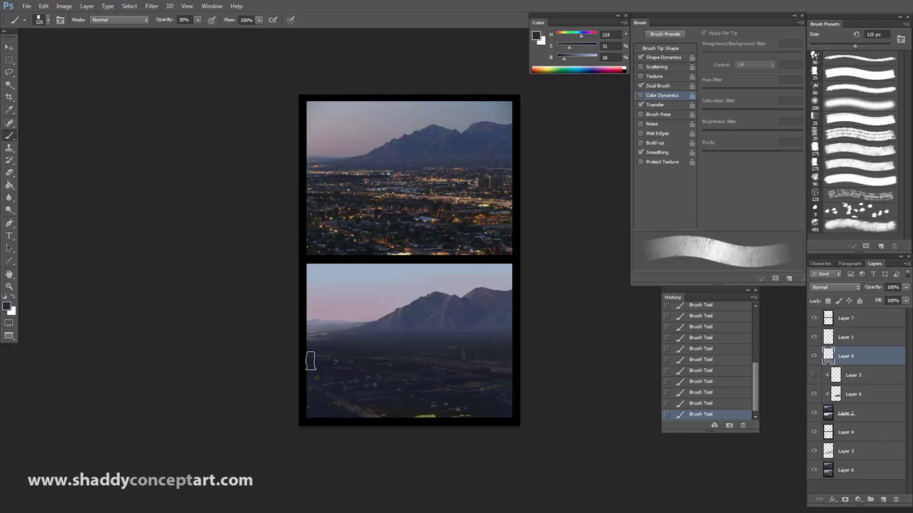
{"action": "key", "text": "bracketright"}
{"action": "key", "text": "bracketright"}
{"action": "key", "text": "bracketright"}
{"action": "key", "text": "bracketright"}
{"action": "key", "text": "bracketright"}
{"action": "left_click", "coordinate": [456, 338], "text": "alt"}
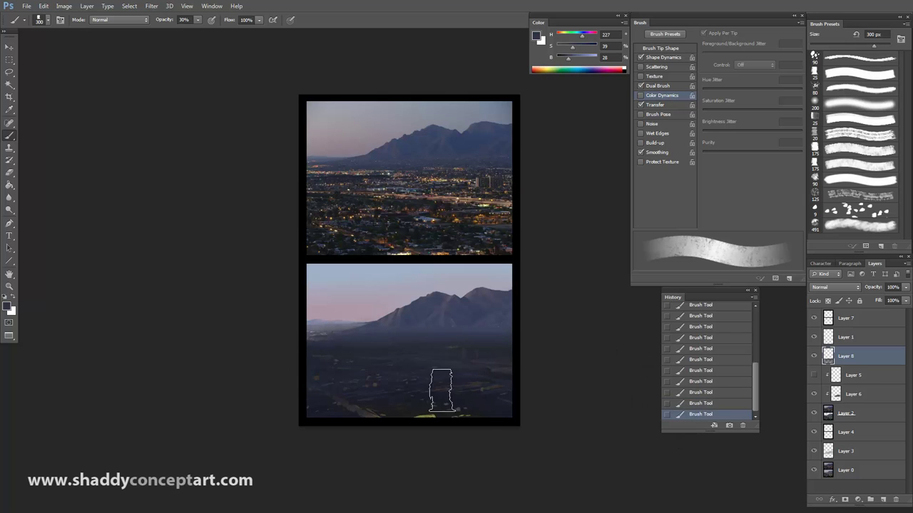
Undo the last stroke and cover the remaining lights in the lower city with dark blue using a 250 px brush
{"action": "key", "text": "ctrl+z"}
{"action": "key", "text": "bracketleft"}
{"action": "mouse_move", "coordinate": [323, 373]}
{"action": "left_mouse_down"}
{"action": "mouse_move", "coordinate": [342, 378]}
{"action": "mouse_move", "coordinate": [353, 412]}
{"action": "left_mouse_up"}
{"action": "left_click", "coordinate": [465, 358], "text": "alt"}
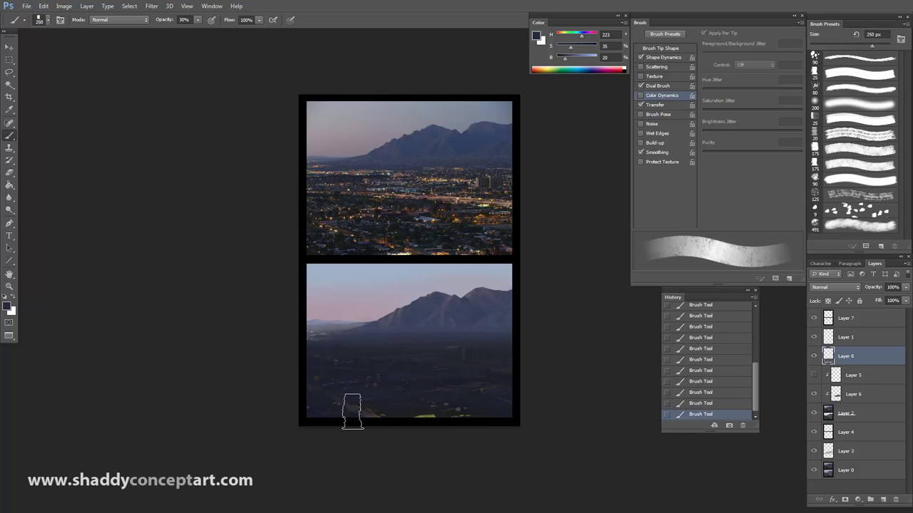
{"action": "key", "text": "bracketright"}
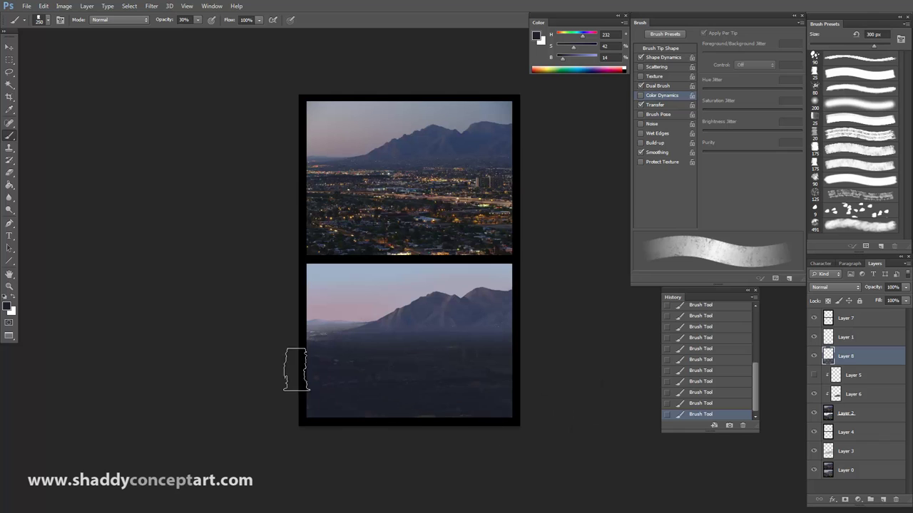
Smooth the city's upper band with the soft round brush in a sampled dark blue, enlarging it to 300 px
{"action": "key", "text": "ctrl+minus"}
{"action": "key", "text": "ctrl+minus"}
{"action": "key", "text": "ctrl+plus"}
{"action": "key", "text": "ctrl+plus"}
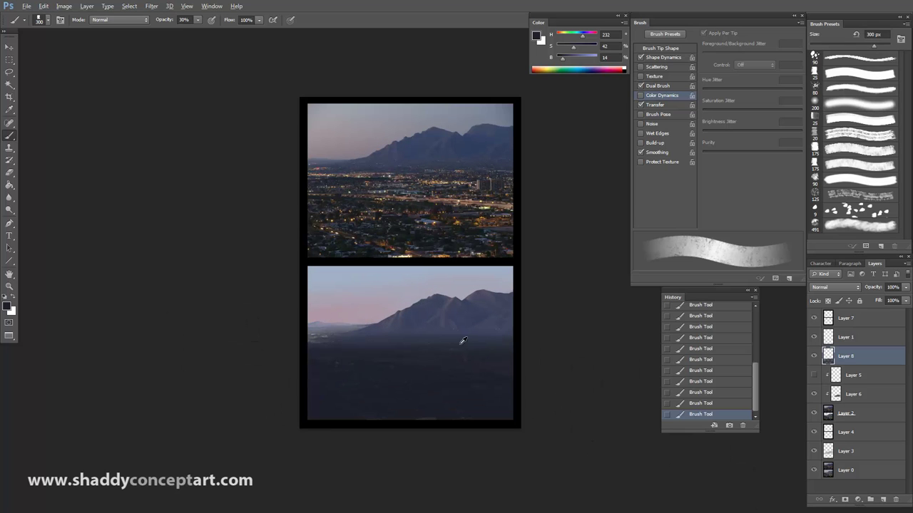
{"action": "left_click", "coordinate": [448, 332], "text": "alt"}
{"action": "left_click", "coordinate": [859, 104]}
{"action": "key", "text": "bracketright"}
{"action": "key", "text": "bracketright"}
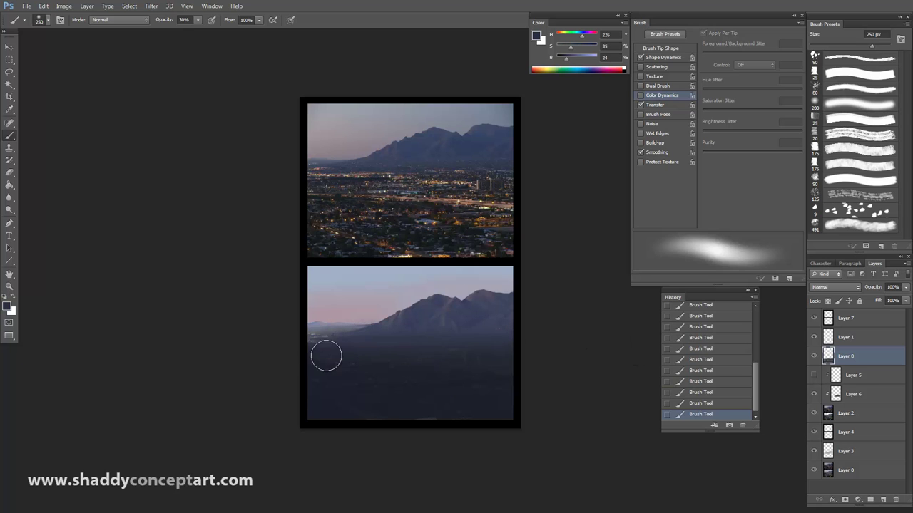
{"action": "key", "text": "bracketright"}
Create a new layer above Layer 8 and switch to the Line Tool
{"action": "key", "text": "ctrl+minus"}
{"action": "key", "text": "ctrl+minus"}
{"action": "key", "text": "ctrl+shift+alt+n"}
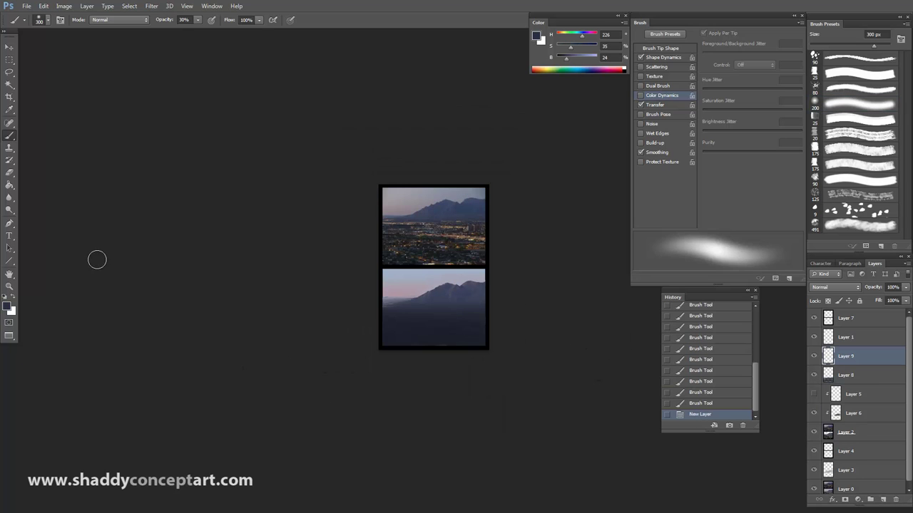
{"action": "key", "text": "u"}
{"action": "key", "text": "ctrl+plus"}
{"action": "key", "text": "ctrl+plus"}
{"action": "key", "text": "ctrl+plus"}
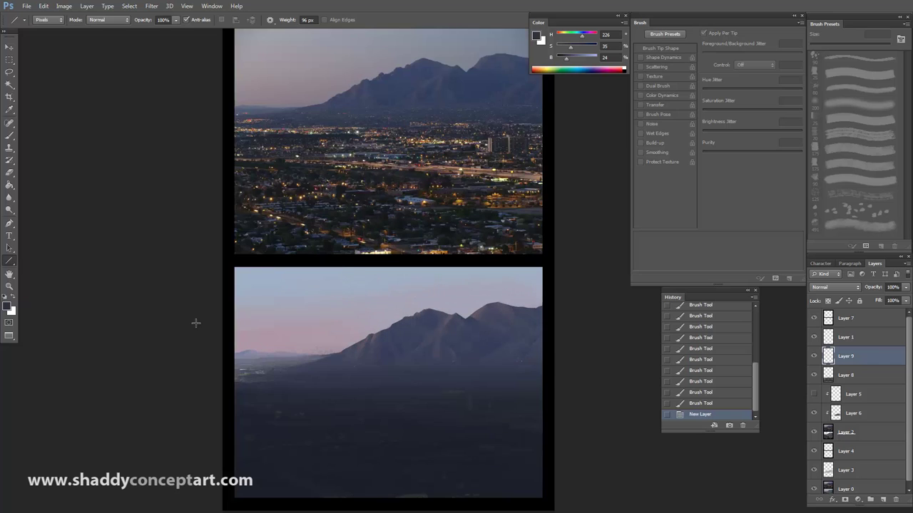
{"action": "key", "text": "ctrl+minus"}
Try slanted lines across the city at progressively thinner weights
{"action": "left_click_drag", "start_coordinate": [348, 365], "coordinate": [562, 385]}
{"action": "key", "text": "ctrl+z"}
{"action": "key", "text": "bracketleft"}
{"action": "key", "text": "bracketleft"}
{"action": "key", "text": "bracketleft"}
{"action": "key", "text": "bracketleft"}
{"action": "key", "text": "bracketleft"}
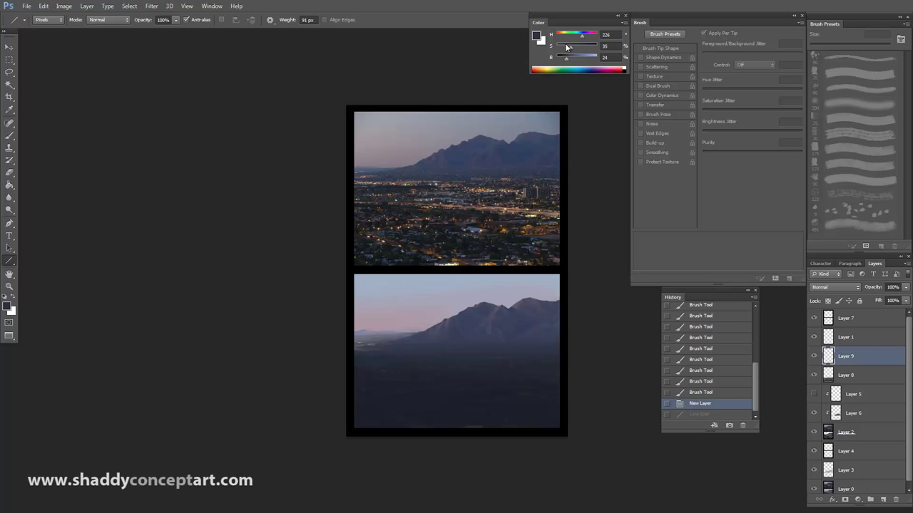
{"action": "key", "text": "bracketleft"}
{"action": "key", "text": "bracketleft"}
{"action": "key", "text": "bracketleft"}
{"action": "key", "text": "bracketleft"}
{"action": "key", "text": "bracketleft"}
{"action": "key", "text": "bracketleft"}
{"action": "left_click_drag", "start_coordinate": [342, 341], "coordinate": [464, 368]}
{"action": "key", "text": "ctrl+z"}
{"action": "key", "text": "bracketleft"}
{"action": "key", "text": "bracketleft"}
{"action": "left_click_drag", "start_coordinate": [375, 362], "coordinate": [599, 390]}
{"action": "key", "text": "ctrl+z"}
Draw a tan band of straight lines across the city for the main road, sloping slightly down to the right, using H 30, S 31, B 52
{"action": "key", "text": "bracketleft"}
{"action": "key", "text": "bracketleft"}
{"action": "key", "text": "bracketleft"}
{"action": "key", "text": "bracketleft"}
{"action": "key", "text": "bracketleft"}
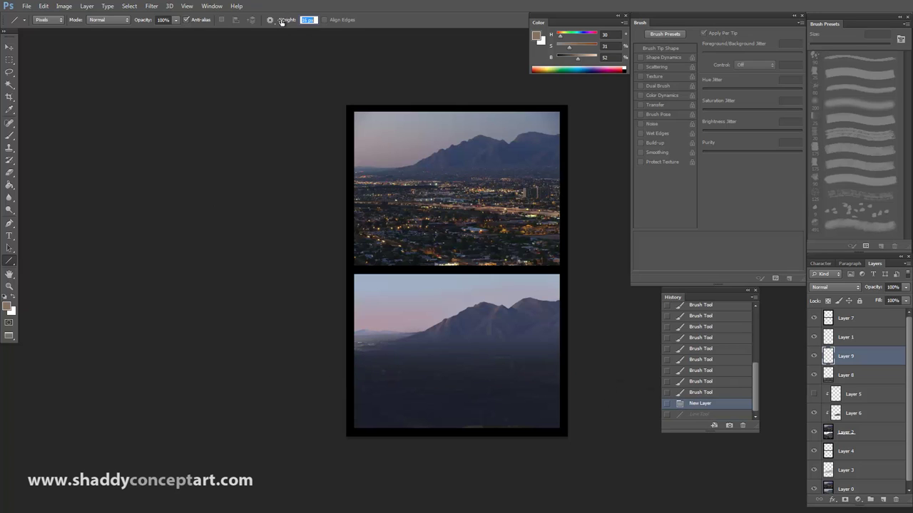
{"action": "mouse_move", "coordinate": [355, 362]}
{"action": "left_mouse_down"}
{"action": "mouse_move", "coordinate": [667, 413]}
{"action": "mouse_move", "coordinate": [641, 399]}
{"action": "mouse_move", "coordinate": [545, 388]}
{"action": "mouse_move", "coordinate": [594, 376]}
{"action": "left_mouse_up"}
{"action": "key", "text": "ctrl+z"}
{"action": "key", "text": "ctrl+z"}
{"action": "key", "text": "ctrl+z"}
{"action": "key", "text": "ctrl+z"}
{"action": "mouse_move", "coordinate": [354, 367]}
{"action": "left_mouse_down"}
{"action": "mouse_move", "coordinate": [577, 377]}
{"action": "mouse_move", "coordinate": [561, 379]}
{"action": "left_mouse_up"}
{"action": "key", "text": "bracketleft"}
Taper the road band toward its left end by erasing its edge with a hard 35 px eraser
{"action": "key", "text": "e"}
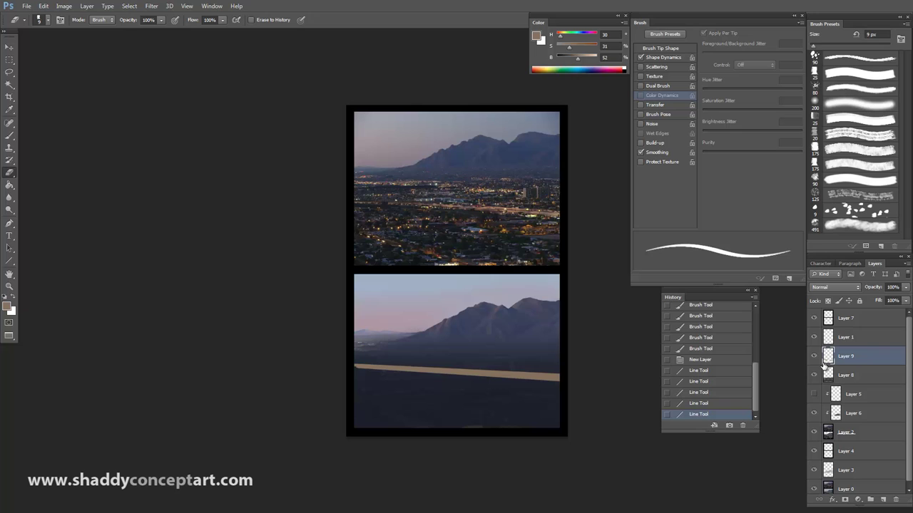
{"action": "left_click", "coordinate": [848, 75]}
{"action": "key", "text": "bracketright"}
{"action": "key", "text": "bracketright"}
{"action": "left_click_drag", "start_coordinate": [350, 365], "coordinate": [526, 370]}
{"action": "key", "text": "ctrl+z"}
{"action": "left_click", "coordinate": [349, 366]}
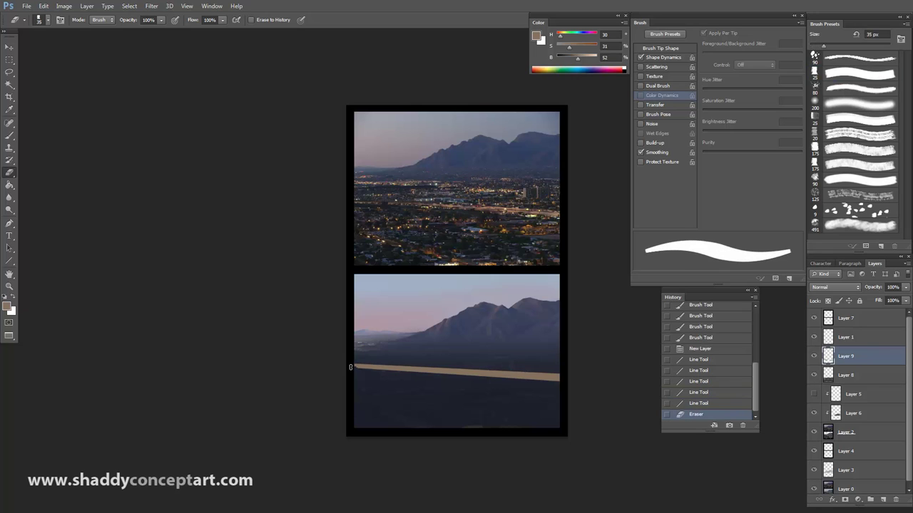
{"action": "left_click_drag", "start_coordinate": [349, 364], "coordinate": [520, 370]}
{"action": "key", "text": "ctrl+z"}
{"action": "key", "text": "ctrl+z"}
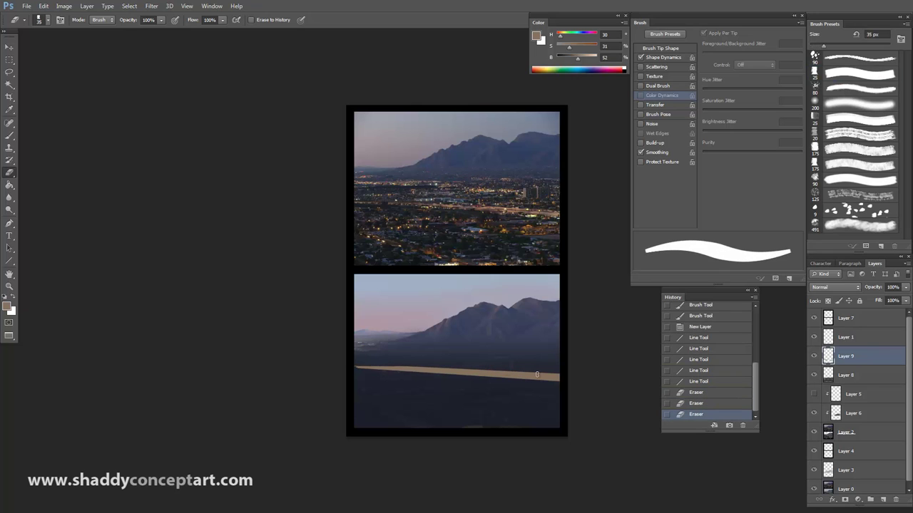
Try straight point-to-point eraser strokes along the road band's upper edge
{"action": "left_click", "coordinate": [613, 374], "text": "shift"}
{"action": "key", "text": "ctrl+z"}
{"action": "key", "text": "ctrl+alt+z"}
{"action": "key", "text": "ctrl+alt+z"}
{"action": "left_click", "coordinate": [346, 363]}
{"action": "left_click", "coordinate": [653, 376], "text": "shift"}
{"action": "key", "text": "ctrl+z"}
{"action": "left_click", "coordinate": [357, 363]}
{"action": "key", "text": "ctrl+z"}
Add a mask to Layer 9 and trim the road band's upper and lower edges with black 17 px lines
{"action": "left_click", "coordinate": [844, 501]}
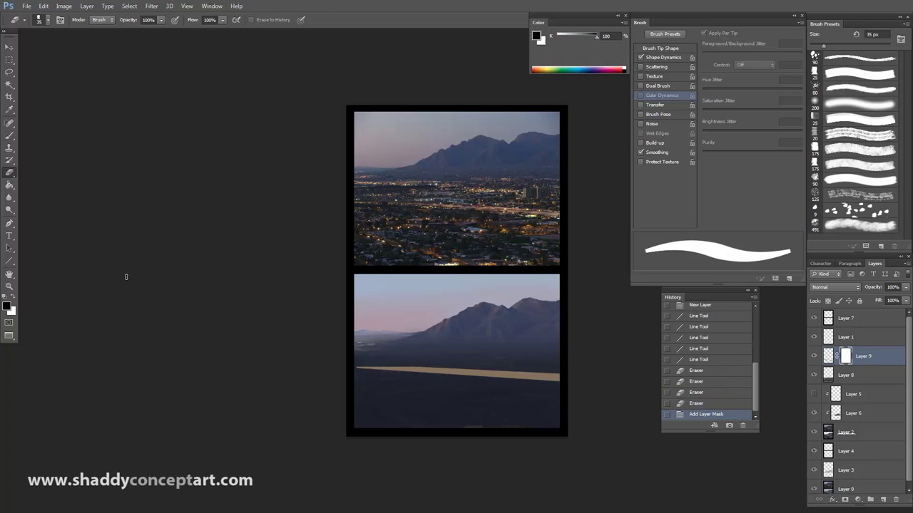
{"action": "left_click", "coordinate": [9, 260]}
{"action": "left_click_drag", "start_coordinate": [353, 367], "coordinate": [502, 367]}
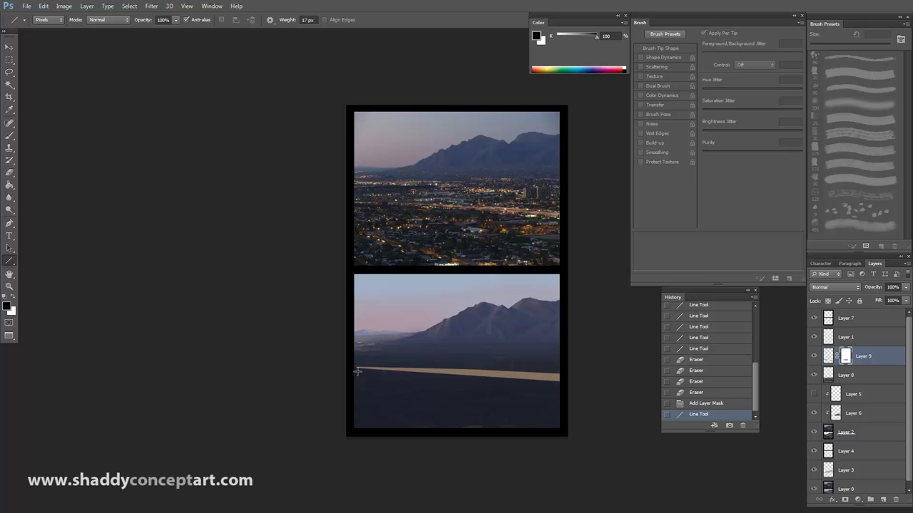
{"action": "left_click_drag", "start_coordinate": [357, 372], "coordinate": [501, 374]}
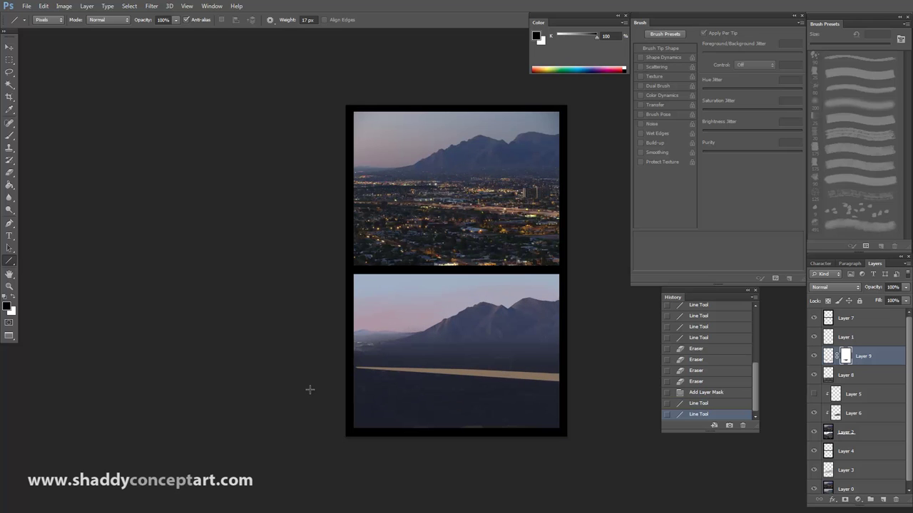
Create a new empty layer above Layer 9 and merge the two so the mask is applied
{"action": "left_click", "coordinate": [883, 500]}
{"action": "left_click", "coordinate": [829, 371], "text": "shift"}
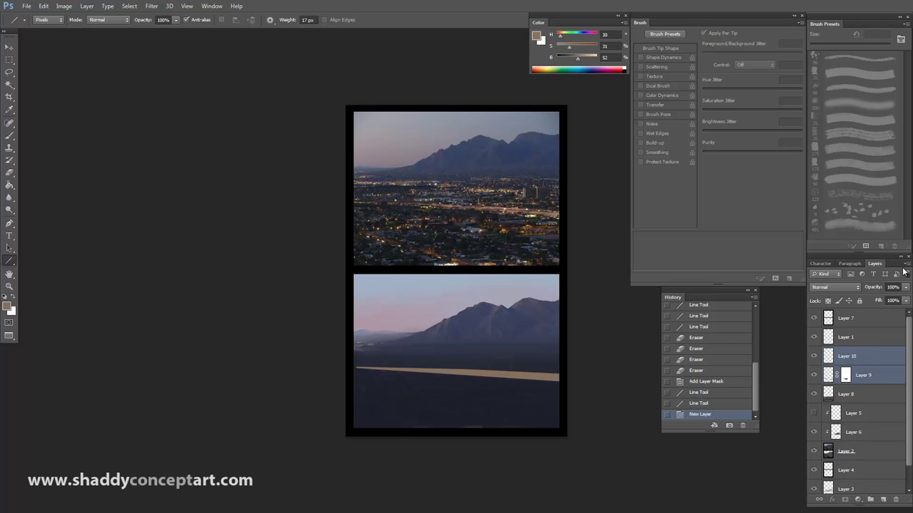
{"action": "left_click", "coordinate": [906, 265]}
{"action": "left_click", "coordinate": [820, 424]}
Squash the road band's height slightly with Free Transform
{"action": "key", "text": "ctrl+t"}
{"action": "left_click_drag", "start_coordinate": [459, 366], "coordinate": [458, 368]}
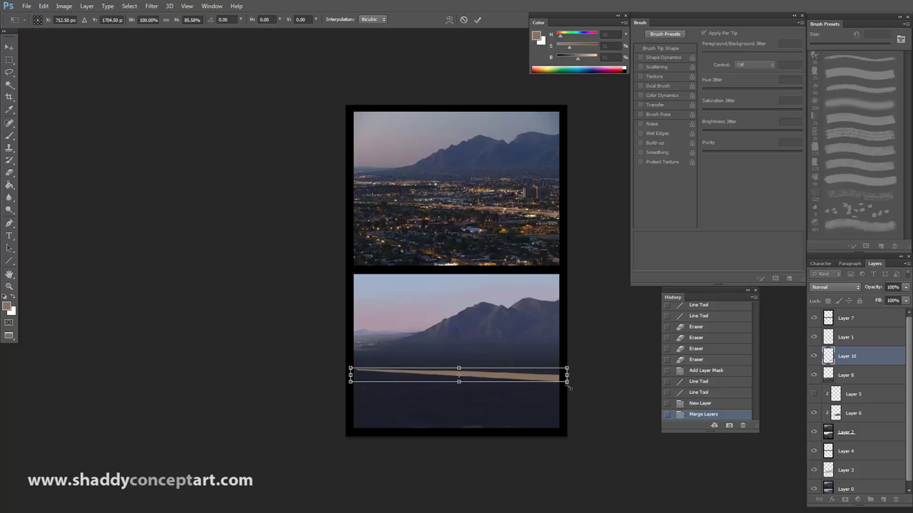
{"action": "left_click_drag", "start_coordinate": [567, 383], "coordinate": [566, 385]}
{"action": "key", "text": "Return"}
Create a new layer above the road and draw blue street lines fanning from the painting's left edge to the lower right
{"action": "key", "text": "ctrl+minus"}
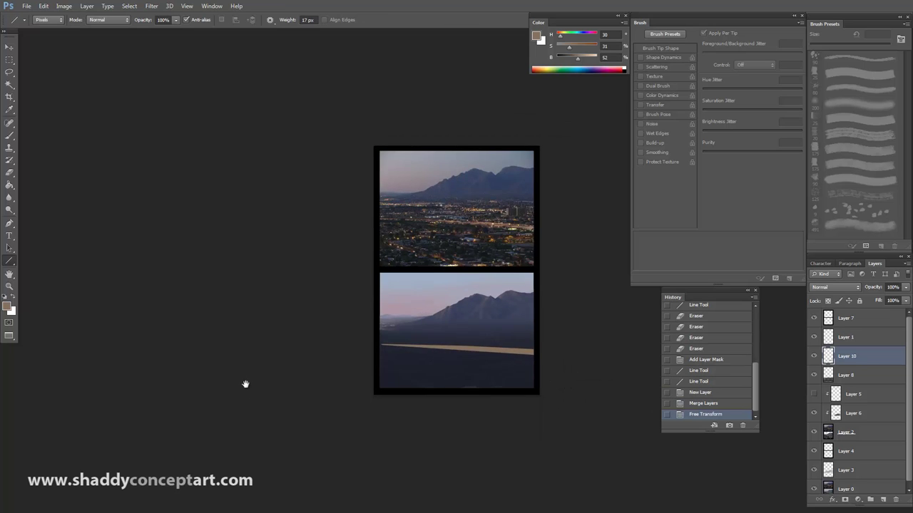
{"action": "key", "text": "ctrl+plus"}
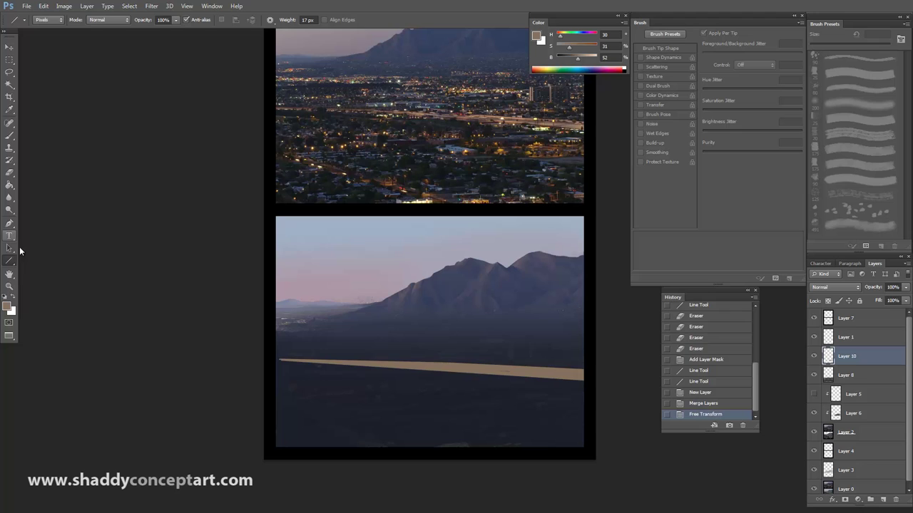
{"action": "left_click", "coordinate": [884, 500]}
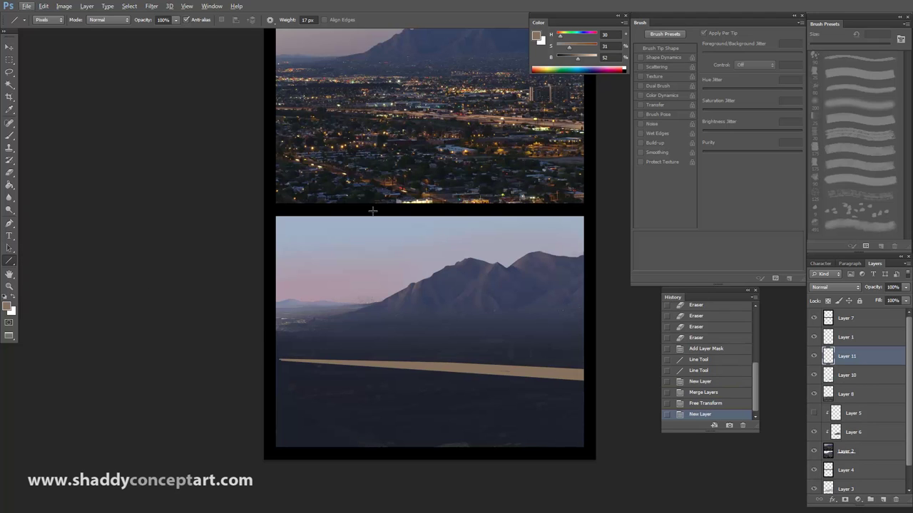
{"action": "mouse_move", "coordinate": [271, 383]}
{"action": "left_mouse_down"}
{"action": "mouse_move", "coordinate": [526, 469]}
{"action": "mouse_move", "coordinate": [515, 465]}
{"action": "mouse_move", "coordinate": [601, 426]}
{"action": "left_mouse_up"}
{"action": "key", "text": "bracketleft"}
{"action": "key", "text": "bracketleft"}
{"action": "key", "text": "bracketleft"}
{"action": "left_click_drag", "start_coordinate": [272, 368], "coordinate": [591, 438]}
Draw a thinner blue street line just below the tan road, starting from the same left-hand end
{"action": "key", "text": "bracketleft"}
{"action": "key", "text": "bracketleft"}
{"action": "key", "text": "bracketleft"}
{"action": "left_click_drag", "start_coordinate": [272, 361], "coordinate": [594, 397]}
{"action": "key", "text": "ctrl+z"}
{"action": "key", "text": "bracketleft"}
Lower the blue line colour's brightness to 42% and try long, nearly horizontal street lines just above the tan road
{"action": "left_click_drag", "start_coordinate": [279, 352], "coordinate": [611, 361]}
{"action": "left_click_drag", "start_coordinate": [578, 59], "coordinate": [573, 58]}
{"action": "key", "text": "bracketleft"}
{"action": "key", "text": "bracketleft"}
{"action": "left_click_drag", "start_coordinate": [279, 351], "coordinate": [597, 355]}
{"action": "key", "text": "ctrl+z"}
{"action": "key", "text": "ctrl+alt+z"}
{"action": "key", "text": "ctrl+alt+z"}
Draw short, thin horizontal street dashes about 5 px thick just above the middle and right of the tan road
{"action": "key", "text": "bracketleft"}
{"action": "key", "text": "bracketleft"}
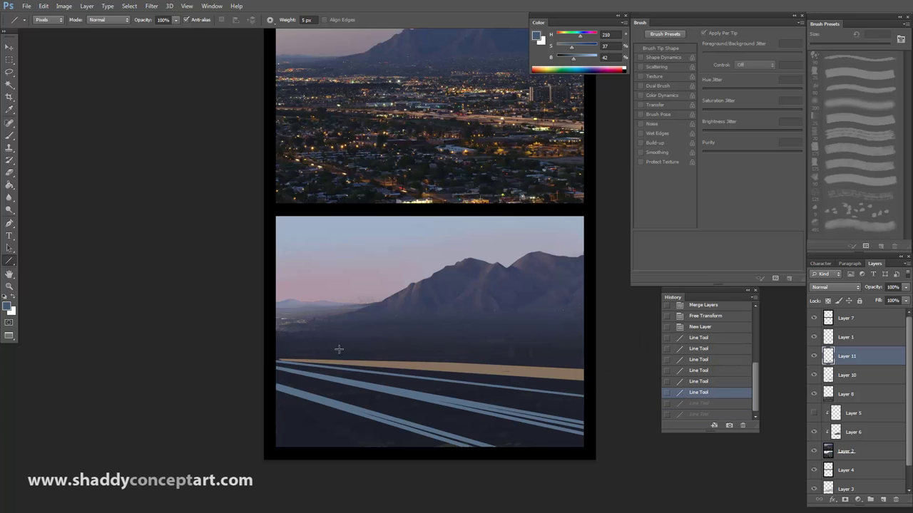
{"action": "left_click_drag", "start_coordinate": [353, 356], "coordinate": [509, 355]}
{"action": "left_click_drag", "start_coordinate": [400, 354], "coordinate": [481, 353]}
{"action": "left_click_drag", "start_coordinate": [430, 353], "coordinate": [512, 356]}
{"action": "left_click_drag", "start_coordinate": [572, 354], "coordinate": [552, 355]}
{"action": "left_click_drag", "start_coordinate": [505, 358], "coordinate": [556, 353]}
{"action": "mouse_move", "coordinate": [407, 350]}
{"action": "left_mouse_down"}
{"action": "mouse_move", "coordinate": [467, 345]}
{"action": "mouse_move", "coordinate": [403, 349]}
{"action": "left_mouse_up"}
Add a second row of short, thin blue dashes farther back, between the first dashes and the mountain base
{"action": "key", "text": "ctrl+z"}
{"action": "key", "text": "bracketleft"}
{"action": "key", "text": "bracketleft"}
{"action": "key", "text": "ctrl+alt+z"}
{"action": "key", "text": "bracketleft"}
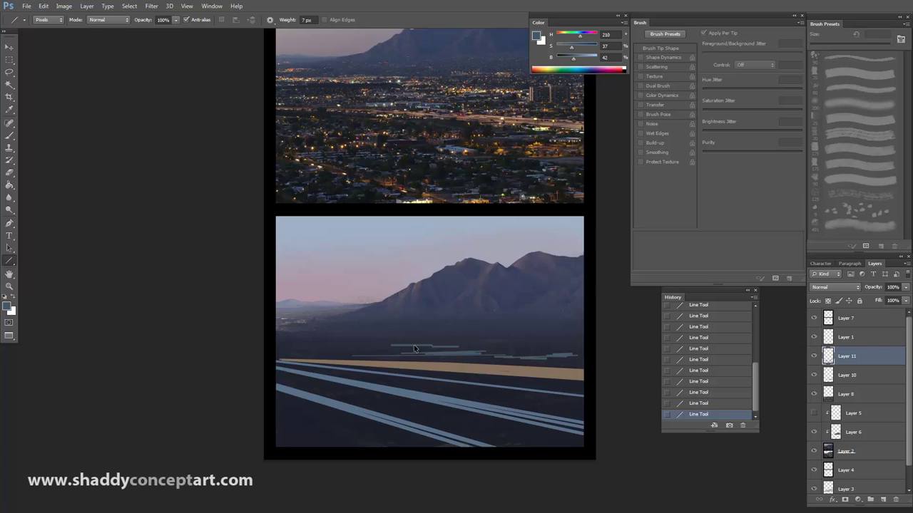
{"action": "key", "text": "ctrl+alt+z"}
{"action": "key", "text": "ctrl+alt+z"}
{"action": "left_click_drag", "start_coordinate": [396, 348], "coordinate": [432, 346]}
{"action": "key", "text": "ctrl+alt+z"}
{"action": "left_click_drag", "start_coordinate": [418, 349], "coordinate": [507, 341]}
Darken the blue to 32% brightness and lay short, thicker dashes over the upper-left street lines below the tan road
{"action": "left_click_drag", "start_coordinate": [573, 59], "coordinate": [569, 59]}
{"action": "mouse_move", "coordinate": [339, 353]}
{"action": "left_mouse_down"}
{"action": "mouse_move", "coordinate": [385, 349]}
{"action": "mouse_move", "coordinate": [368, 354]}
{"action": "mouse_move", "coordinate": [378, 375]}
{"action": "left_mouse_up"}
{"action": "key", "text": "]"}
{"action": "key", "text": "]"}
{"action": "key", "text": "]"}
{"action": "key", "text": "]"}
{"action": "key", "text": "]"}
{"action": "key", "text": "]"}
{"action": "key", "text": "]"}
{"action": "key", "text": "]"}
{"action": "key", "text": "ctrl+alt+z"}
{"action": "left_click_drag", "start_coordinate": [391, 377], "coordinate": [323, 374]}
{"action": "key", "text": "ctrl+alt+z"}
{"action": "left_click_drag", "start_coordinate": [394, 392], "coordinate": [367, 386]}
{"action": "key", "text": "ctrl+alt+z"}
{"action": "mouse_move", "coordinate": [393, 392]}
{"action": "left_mouse_down"}
{"action": "mouse_move", "coordinate": [361, 387]}
{"action": "mouse_move", "coordinate": [374, 386]}
{"action": "left_mouse_up"}
{"action": "key", "text": "["}
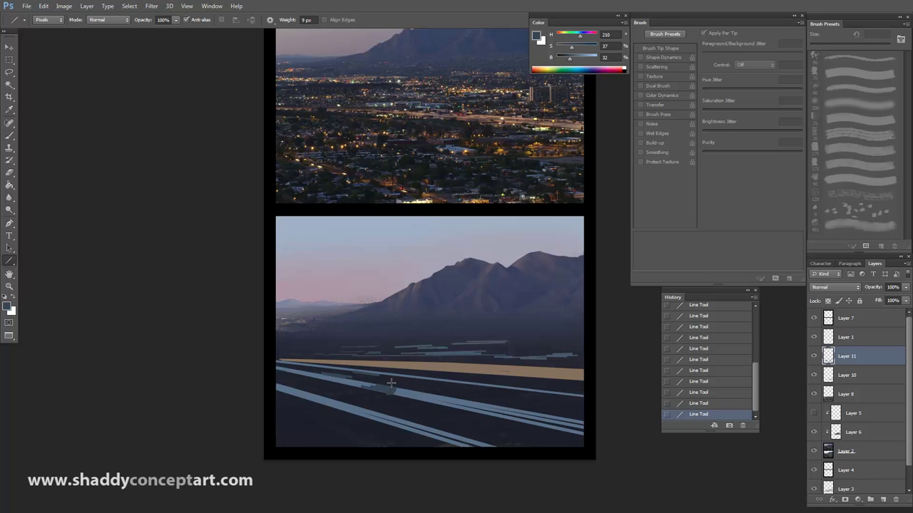
Add a dark dash on the central street line and fan darker lines from the left edge toward the painting's lower-left corner
{"action": "key", "text": "]"}
{"action": "key", "text": "]"}
{"action": "key", "text": "]"}
{"action": "mouse_move", "coordinate": [464, 402]}
{"action": "left_mouse_down"}
{"action": "mouse_move", "coordinate": [398, 393]}
{"action": "mouse_move", "coordinate": [319, 405]}
{"action": "mouse_move", "coordinate": [325, 409]}
{"action": "left_mouse_up"}
{"action": "key", "text": "]"}
{"action": "key", "text": "ctrl+alt+z"}
{"action": "key", "text": "ctrl+alt+z"}
{"action": "mouse_move", "coordinate": [410, 448]}
{"action": "left_mouse_down"}
{"action": "mouse_move", "coordinate": [275, 397]}
{"action": "mouse_move", "coordinate": [366, 464]}
{"action": "left_mouse_up"}
{"action": "key", "text": "ctrl+alt+z"}
{"action": "left_click_drag", "start_coordinate": [271, 400], "coordinate": [378, 455]}
Draw long darker street lines 9 px thick between the blue ones, with short dashes toward the painting's lower right
{"action": "key", "text": "["}
{"action": "key", "text": "["}
{"action": "key", "text": "["}
{"action": "key", "text": "["}
{"action": "key", "text": "["}
{"action": "key", "text": "["}
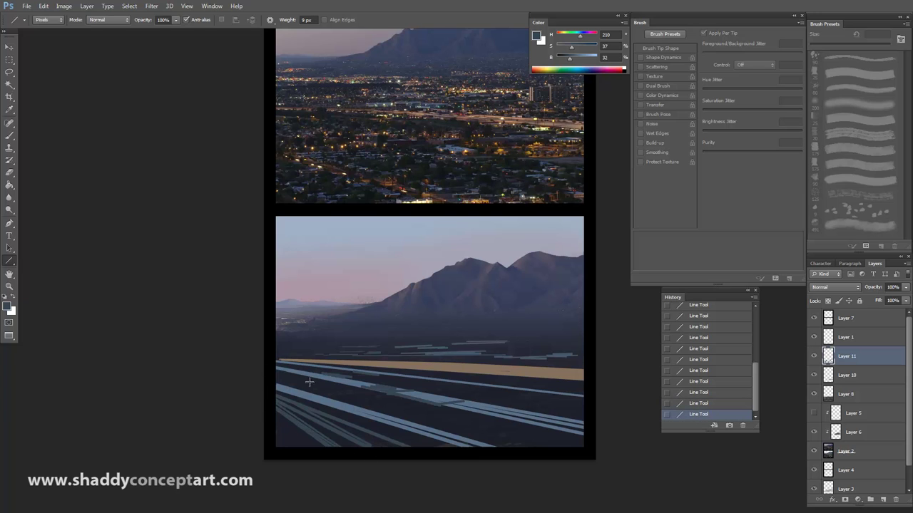
{"action": "left_click_drag", "start_coordinate": [270, 373], "coordinate": [562, 449]}
{"action": "left_click_drag", "start_coordinate": [480, 421], "coordinate": [559, 440]}
{"action": "key", "text": "ctrl+z"}
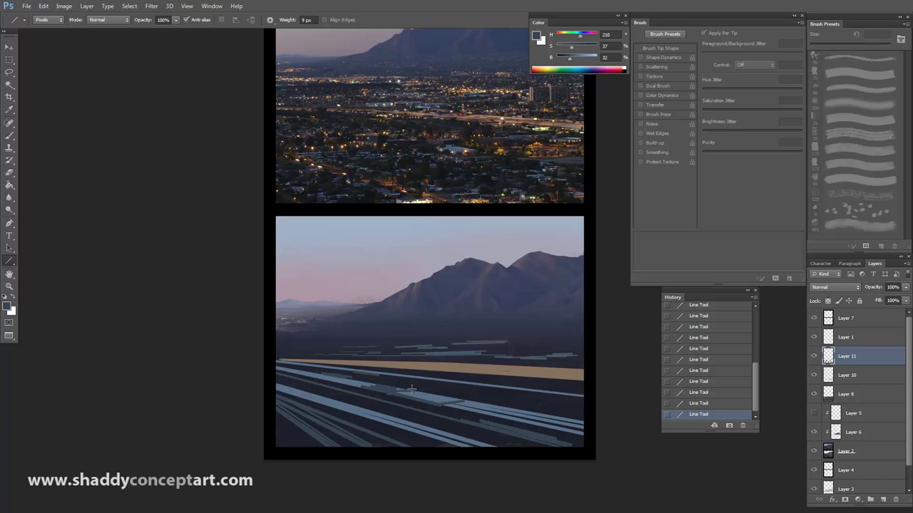
Add short dark dashes between the streets below the road's right half and try finer line marks in the city
{"action": "key", "text": "]"}
{"action": "left_click_drag", "start_coordinate": [504, 398], "coordinate": [542, 406]}
{"action": "left_click_drag", "start_coordinate": [476, 388], "coordinate": [499, 391]}
{"action": "key", "text": "ctrl+minus"}
{"action": "key", "text": "bracketleft"}
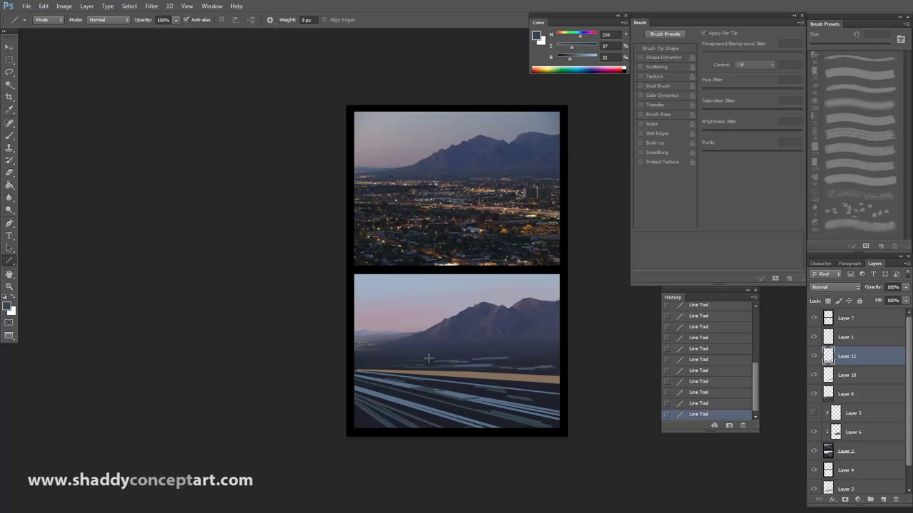
{"action": "key", "text": "bracketleft"}
{"action": "key", "text": "ctrl+z"}
{"action": "key", "text": "bracketleft"}
{"action": "key", "text": "bracketleft"}
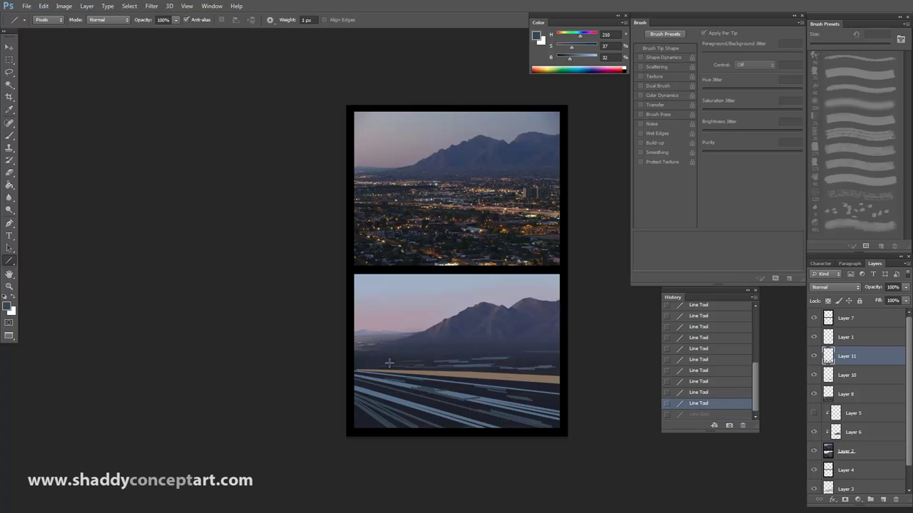
{"action": "key", "text": "bracketleft"}
Add a layer mask to Layer 11 and hide diagonal gaps across the street lines along the painting's lower right
{"action": "left_click", "coordinate": [845, 500]}
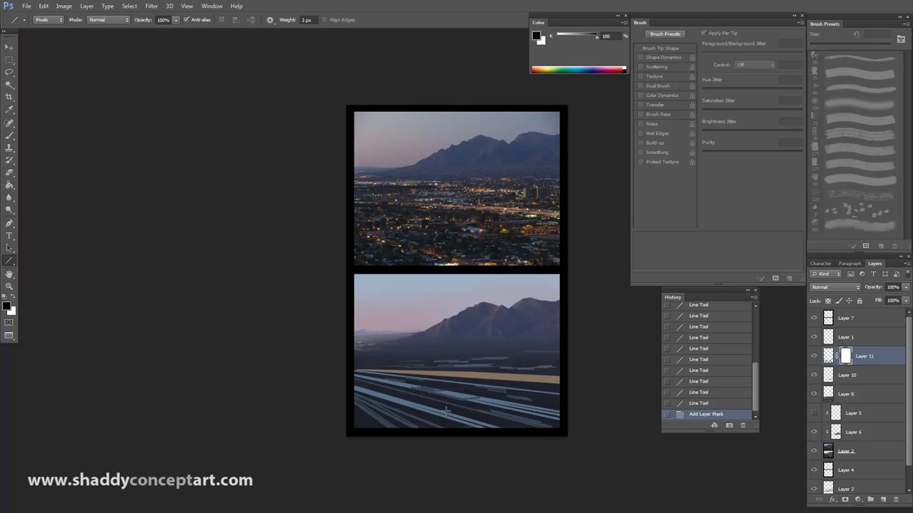
{"action": "mouse_move", "coordinate": [504, 417]}
{"action": "left_mouse_down"}
{"action": "mouse_move", "coordinate": [415, 426]}
{"action": "mouse_move", "coordinate": [568, 415]}
{"action": "mouse_move", "coordinate": [485, 429]}
{"action": "left_mouse_up"}
{"action": "key", "text": "ctrl+z"}
{"action": "key", "text": "shift+bracketright"}
{"action": "key", "text": "bracketright"}
{"action": "key", "text": "ctrl+z"}
{"action": "key", "text": "bracketleft"}
{"action": "key", "text": "bracketleft"}
{"action": "key", "text": "bracketleft"}
{"action": "key", "text": "bracketleft"}
{"action": "left_click", "coordinate": [575, 424]}
{"action": "mouse_move", "coordinate": [557, 420]}
{"action": "left_mouse_down"}
{"action": "mouse_move", "coordinate": [473, 430]}
{"action": "mouse_move", "coordinate": [544, 427]}
{"action": "left_mouse_up"}
Mask narrow crossing gaps through the lower-left and lower-middle street lines, breaking them into small blocks
{"action": "left_click", "coordinate": [473, 191]}
{"action": "key", "text": "bracketleft"}
{"action": "key", "text": "bracketleft"}
{"action": "key", "text": "bracketleft"}
{"action": "key", "text": "bracketleft"}
{"action": "key", "text": "bracketleft"}
{"action": "left_click_drag", "start_coordinate": [433, 415], "coordinate": [362, 413]}
{"action": "key", "text": "ctrl+plus"}
{"action": "left_click_drag", "start_coordinate": [221, 357], "coordinate": [160, 173]}
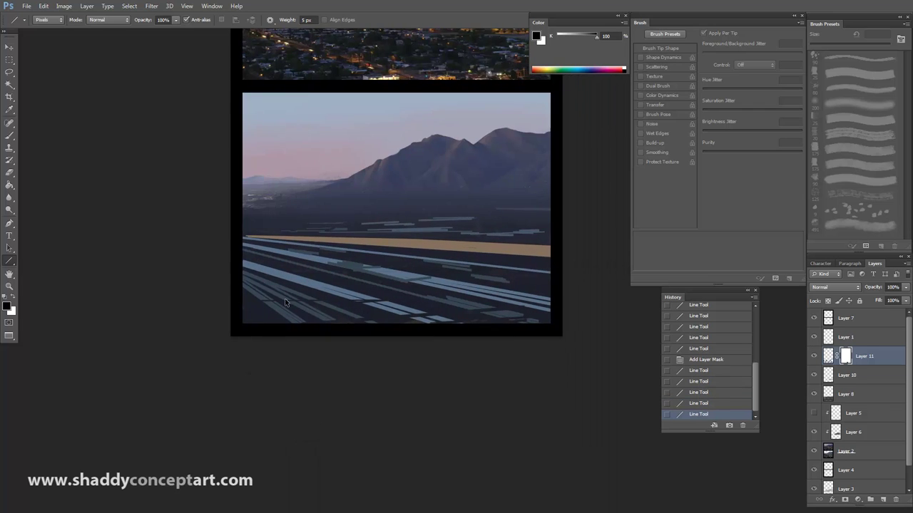
{"action": "mouse_move", "coordinate": [285, 303]}
{"action": "left_mouse_down"}
{"action": "mouse_move", "coordinate": [269, 369]}
{"action": "mouse_move", "coordinate": [358, 359]}
{"action": "left_mouse_up"}
{"action": "key", "text": "bracketright"}
{"action": "key", "text": "bracketright"}
{"action": "key", "text": "bracketright"}
{"action": "key", "text": "bracketright"}
{"action": "key", "text": "bracketright"}
{"action": "mouse_move", "coordinate": [244, 365]}
{"action": "left_mouse_down"}
{"action": "mouse_move", "coordinate": [338, 358]}
{"action": "mouse_move", "coordinate": [362, 344]}
{"action": "left_mouse_up"}
Mask thin 4 px cuts across the wide blue street at the painting's left edge
{"action": "key", "text": "bracketleft"}
{"action": "key", "text": "bracketleft"}
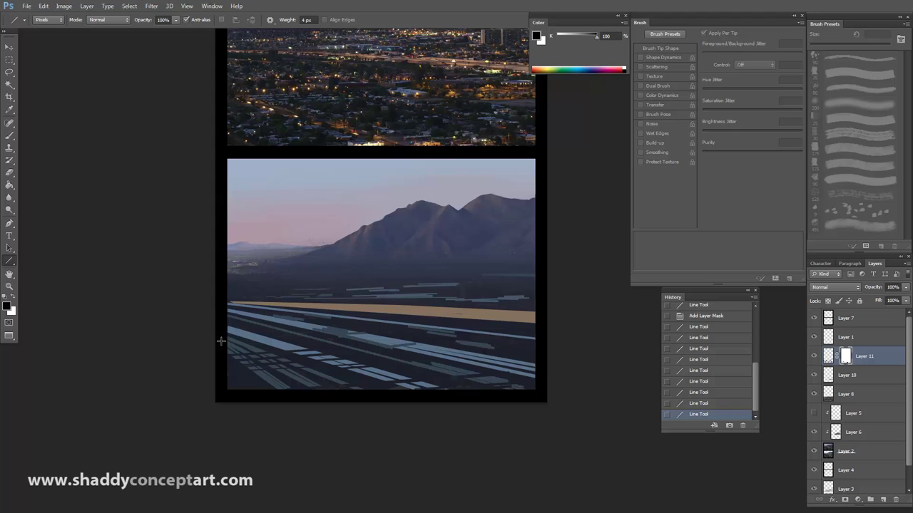
{"action": "left_click_drag", "start_coordinate": [221, 341], "coordinate": [282, 340]}
{"action": "left_click_drag", "start_coordinate": [214, 343], "coordinate": [285, 345]}
Increase the line weight to 26 px and mask broad gaps through the left and central street lines below the road
{"action": "key", "text": "bracketright"}
{"action": "key", "text": "bracketright"}
{"action": "key", "text": "bracketright"}
{"action": "key", "text": "bracketright"}
{"action": "key", "text": "bracketright"}
{"action": "key", "text": "bracketright"}
{"action": "key", "text": "bracketright"}
{"action": "key", "text": "bracketright"}
{"action": "key", "text": "bracketright"}
{"action": "key", "text": "bracketright"}
{"action": "key", "text": "bracketright"}
{"action": "key", "text": "bracketright"}
{"action": "key", "text": "bracketright"}
{"action": "key", "text": "bracketright"}
{"action": "key", "text": "bracketright"}
{"action": "key", "text": "bracketright"}
{"action": "key", "text": "bracketright"}
{"action": "key", "text": "bracketright"}
{"action": "key", "text": "bracketright"}
{"action": "key", "text": "bracketright"}
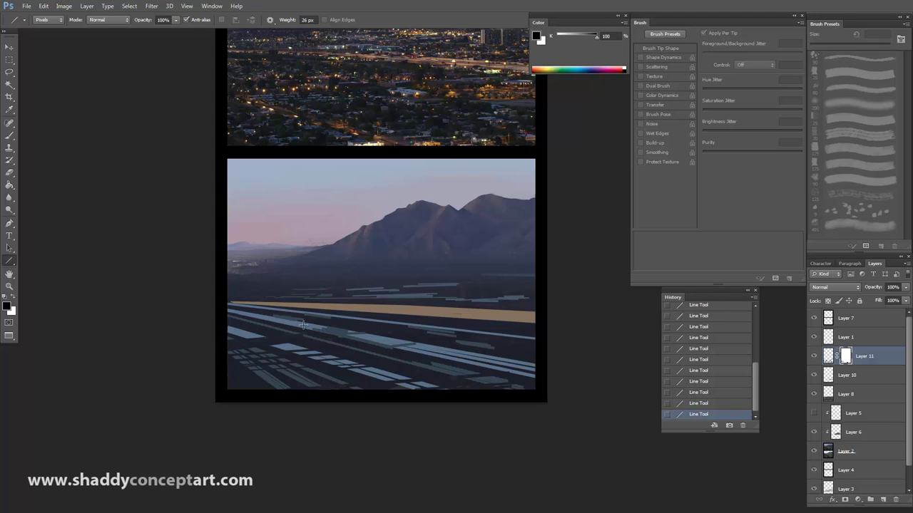
{"action": "left_click_drag", "start_coordinate": [384, 326], "coordinate": [330, 335]}
Reduce the line weight and mask narrower diagonal gaps across the central street lines
{"action": "key", "text": "bracketleft"}
{"action": "key", "text": "bracketleft"}
{"action": "key", "text": "bracketleft"}
{"action": "key", "text": "bracketleft"}
{"action": "key", "text": "bracketleft"}
{"action": "key", "text": "bracketleft"}
{"action": "left_click_drag", "start_coordinate": [457, 331], "coordinate": [379, 353]}
{"action": "key", "text": "ctrl+z"}
{"action": "key", "text": "bracketleft"}
{"action": "key", "text": "bracketleft"}
{"action": "key", "text": "bracketleft"}
Mask fine 4 px cuts through the upper-left street lines just below the tan road
{"action": "key", "text": "ctrl+minus"}
{"action": "key", "text": "bracketleft"}
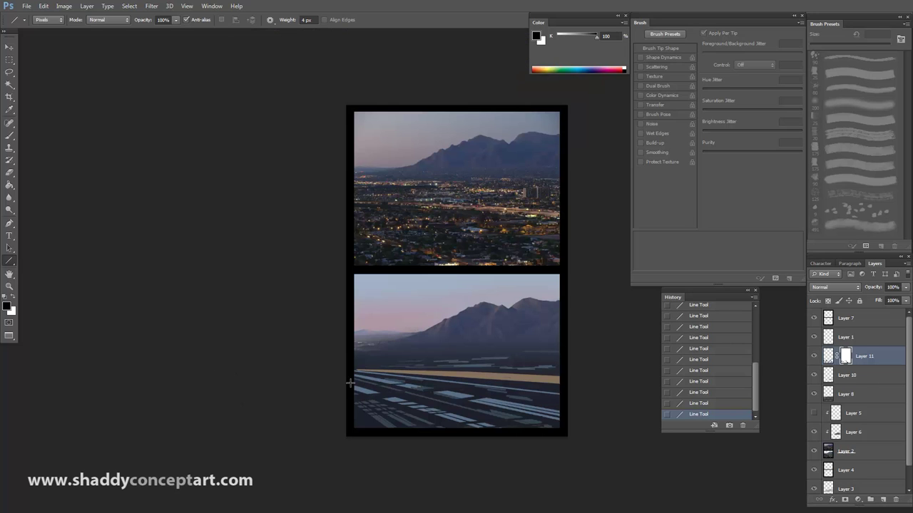
{"action": "left_click_drag", "start_coordinate": [396, 379], "coordinate": [366, 384]}
Mask 15 to 16 px gaps across the right-hand street lines, and reduce the line weight to 8 px
{"action": "key", "text": "bracketright"}
{"action": "key", "text": "bracketright"}
{"action": "key", "text": "bracketright"}
{"action": "key", "text": "bracketright"}
{"action": "key", "text": "bracketright"}
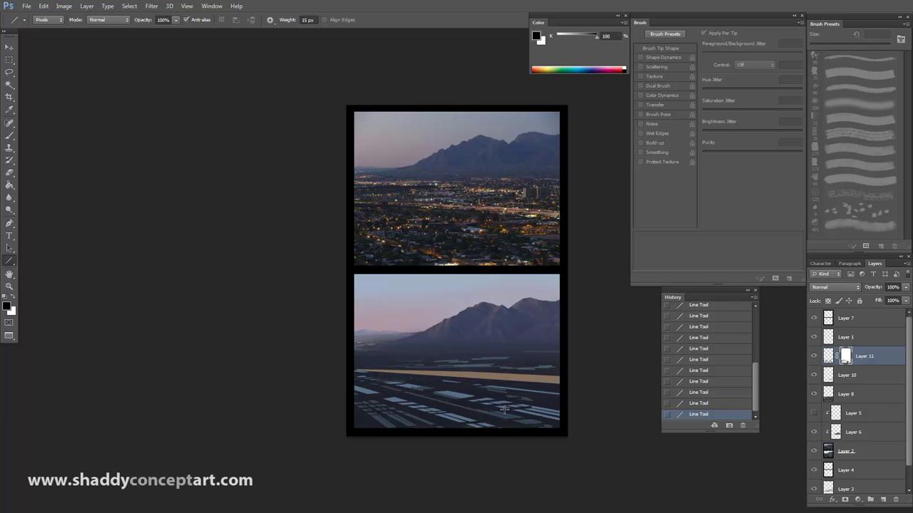
{"action": "key", "text": "bracketright"}
{"action": "key", "text": "ctrl+minus"}
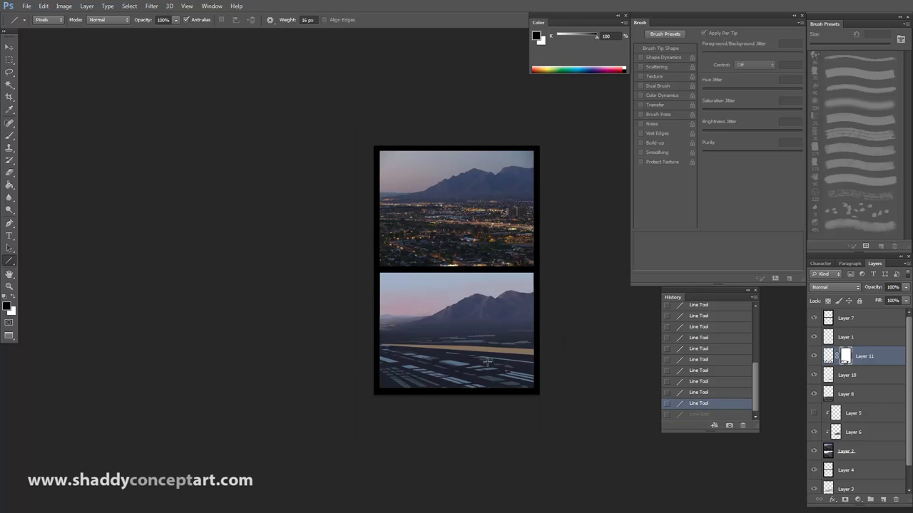
{"action": "key", "text": "ctrl+plus"}
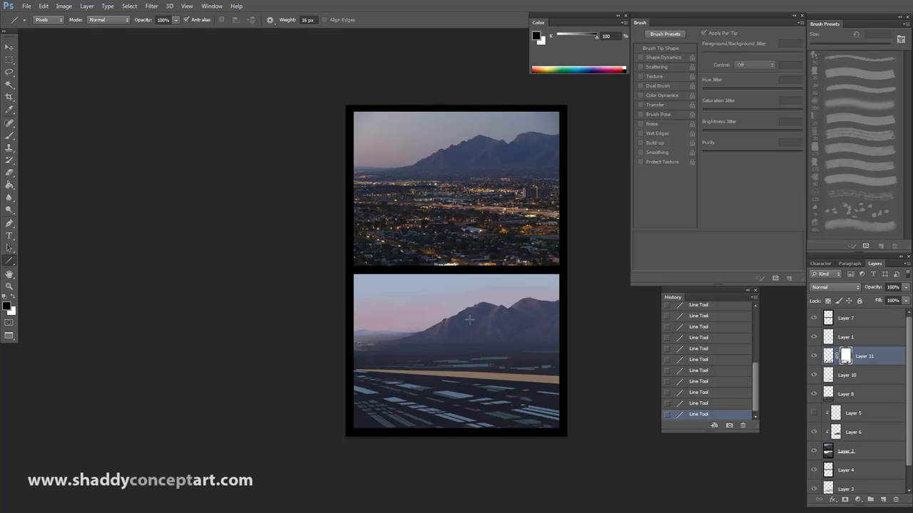
{"action": "key", "text": "bracketleft"}
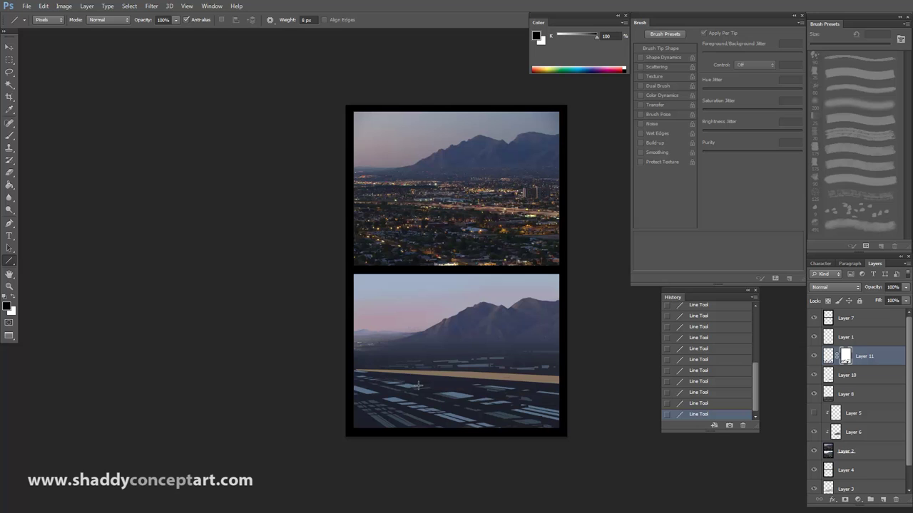
Try another small mask cut through the upper-left street line below the road, then undo it
{"action": "key", "text": "ctrl+z"}
{"action": "key", "text": "bracketright"}
{"action": "left_click_drag", "start_coordinate": [410, 387], "coordinate": [400, 385]}
{"action": "key", "text": "ctrl+minus"}
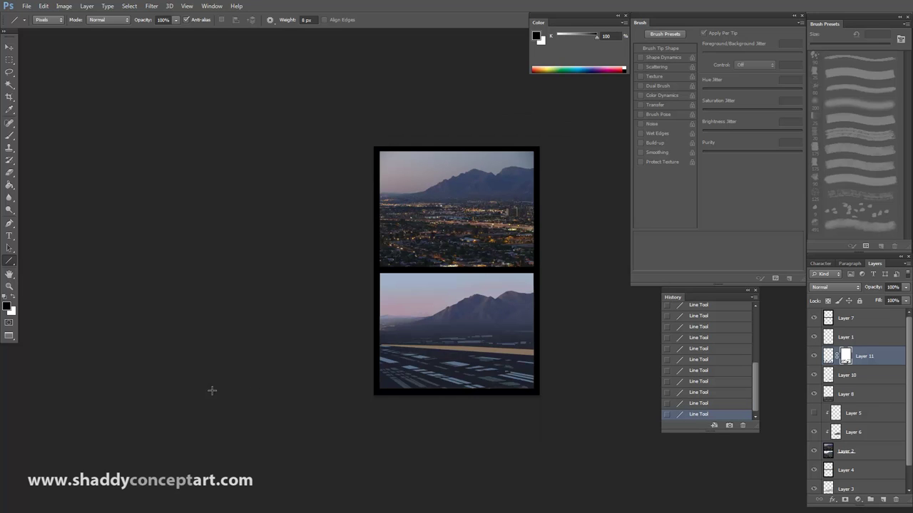
{"action": "key", "text": "ctrl+plus"}
{"action": "key", "text": "ctrl+z"}
Switch from the mask to Layer 11's artwork, try thin brown lines across the distant city, and add a new layer above it
{"action": "left_click", "coordinate": [826, 359]}
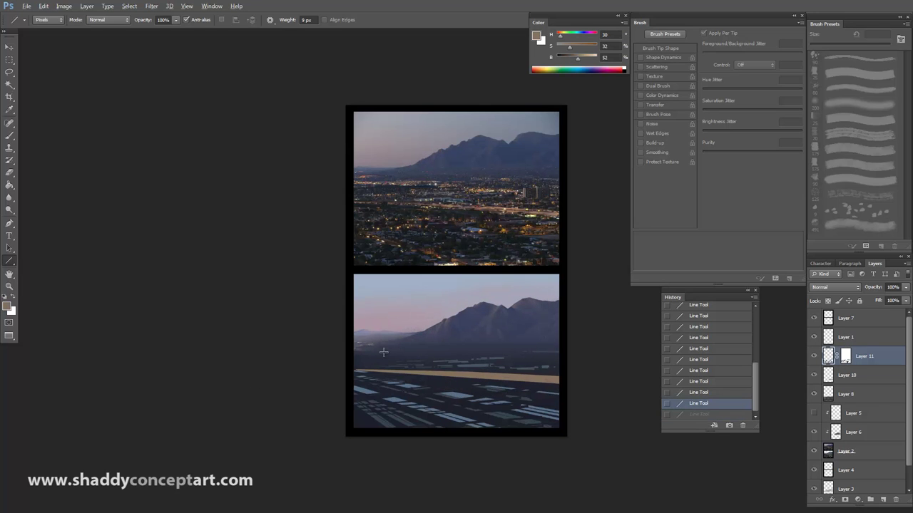
{"action": "left_click_drag", "start_coordinate": [363, 357], "coordinate": [445, 358]}
{"action": "key", "text": "ctrl+z"}
{"action": "key", "text": "bracketleft"}
{"action": "key", "text": "bracketleft"}
{"action": "left_click_drag", "start_coordinate": [365, 356], "coordinate": [418, 360]}
{"action": "left_click", "coordinate": [883, 500]}
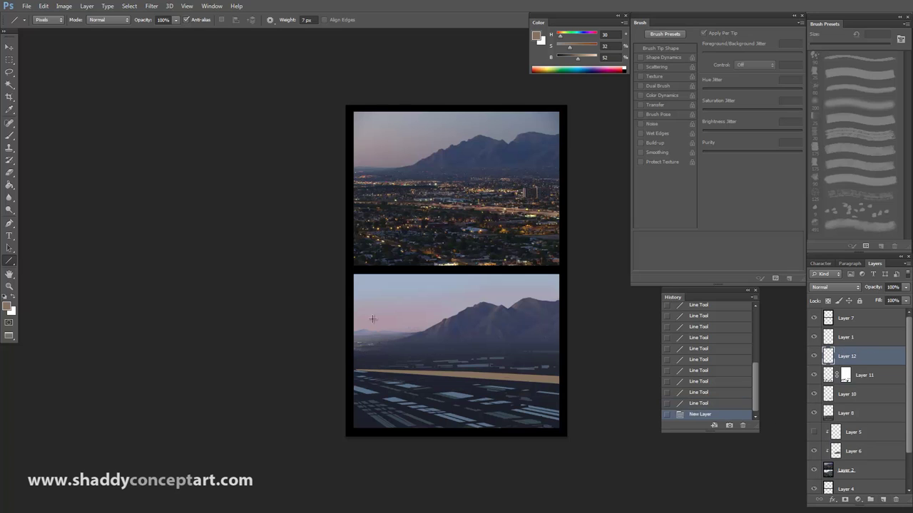
Set the colour to hue 39, saturation 43, brightness 55 and try a tan line across the distant city
{"action": "key", "text": "bracketleft"}
{"action": "left_click_drag", "start_coordinate": [363, 348], "coordinate": [432, 352]}
{"action": "key", "text": "ctrl+z"}
{"action": "left_click_drag", "start_coordinate": [570, 48], "coordinate": [572, 48]}
{"action": "left_click_drag", "start_coordinate": [578, 58], "coordinate": [579, 59]}
{"action": "left_click_drag", "start_coordinate": [560, 36], "coordinate": [562, 37]}
{"action": "mouse_move", "coordinate": [348, 358]}
{"action": "left_mouse_down"}
{"action": "mouse_move", "coordinate": [457, 356]}
{"action": "mouse_move", "coordinate": [410, 355]}
{"action": "mouse_move", "coordinate": [425, 354]}
{"action": "left_mouse_up"}
{"action": "key", "text": "ctrl+z"}
Reduce the line weight and try finer tan lines left of centre in the distant city, then undo them
{"action": "key", "text": "bracketleft"}
{"action": "key", "text": "bracketleft"}
{"action": "key", "text": "bracketleft"}
{"action": "key", "text": "bracketleft"}
{"action": "key", "text": "bracketleft"}
{"action": "left_click_drag", "start_coordinate": [392, 356], "coordinate": [422, 355]}
{"action": "left_click_drag", "start_coordinate": [385, 355], "coordinate": [367, 369]}
{"action": "key", "text": "ctrl+z"}
{"action": "key", "text": "ctrl+z"}
Increase the line weight and draw overlapping tan lines along the far-left part of the distant city
{"action": "key", "text": "bracketright"}
{"action": "key", "text": "bracketright"}
{"action": "key", "text": "bracketright"}
{"action": "key", "text": "bracketright"}
{"action": "key", "text": "bracketright"}
{"action": "key", "text": "bracketright"}
{"action": "key", "text": "bracketright"}
{"action": "left_click_drag", "start_coordinate": [350, 357], "coordinate": [387, 356]}
{"action": "left_click_drag", "start_coordinate": [353, 356], "coordinate": [391, 356]}
{"action": "left_click_drag", "start_coordinate": [352, 358], "coordinate": [377, 357]}
Thin the line and add tan streaks across the centre of the distant city, then raise the weight to 12 px
{"action": "key", "text": "bracketleft"}
{"action": "key", "text": "bracketleft"}
{"action": "key", "text": "bracketleft"}
{"action": "key", "text": "bracketleft"}
{"action": "key", "text": "bracketleft"}
{"action": "key", "text": "bracketleft"}
{"action": "mouse_move", "coordinate": [438, 357]}
{"action": "left_mouse_down"}
{"action": "mouse_move", "coordinate": [421, 358]}
{"action": "mouse_move", "coordinate": [509, 358]}
{"action": "left_mouse_up"}
{"action": "key", "text": "ctrl+z"}
{"action": "key", "text": "bracketright"}
{"action": "key", "text": "bracketright"}
{"action": "key", "text": "bracketright"}
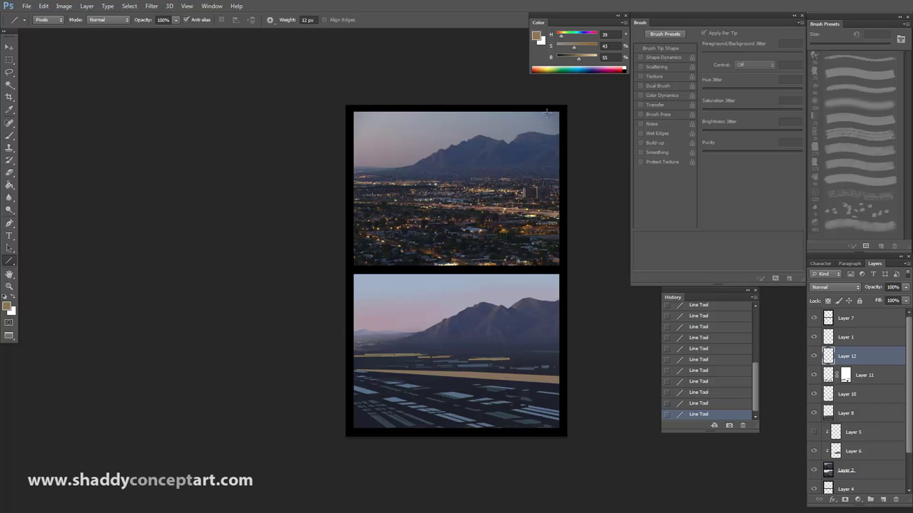
Lighten the colour to saturation 40, brightness 64 and try brighter streaks over the central distant lines
{"action": "left_click_drag", "start_coordinate": [574, 47], "coordinate": [573, 47]}
{"action": "left_click_drag", "start_coordinate": [578, 58], "coordinate": [582, 58]}
{"action": "key", "text": "ctrl+z"}
{"action": "key", "text": "bracketleft"}
{"action": "left_click_drag", "start_coordinate": [491, 360], "coordinate": [455, 357]}
{"action": "key", "text": "ctrl+z"}
Draw short, thin tan dashes over the right-hand blocks just above the road, ending with a 7 px line weight
{"action": "key", "text": "bracketright"}
{"action": "key", "text": "bracketright"}
{"action": "key", "text": "bracketright"}
{"action": "key", "text": "ctrl+z"}
{"action": "key", "text": "ctrl+alt+z"}
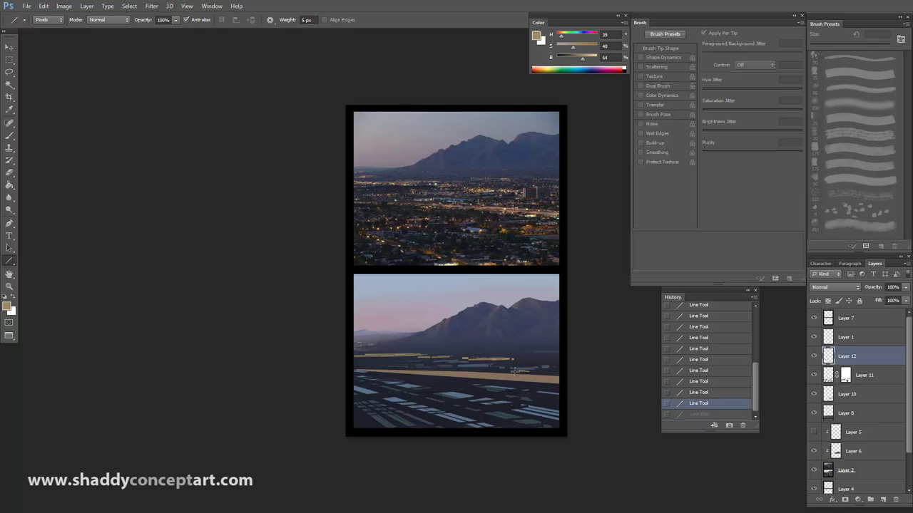
{"action": "key", "text": "ctrl+alt+z"}
{"action": "key", "text": "bracketright"}
{"action": "key", "text": "bracketright"}
{"action": "left_click_drag", "start_coordinate": [530, 372], "coordinate": [521, 372]}
Set the colour to saturation 49, brightness 70 and draw highlight lines about 7 px thick along the right half of the road
{"action": "left_click_drag", "start_coordinate": [583, 59], "coordinate": [585, 59]}
{"action": "left_click_drag", "start_coordinate": [460, 371], "coordinate": [550, 376]}
{"action": "key", "text": "ctrl+z"}
{"action": "mouse_move", "coordinate": [464, 373]}
{"action": "left_mouse_down"}
{"action": "mouse_move", "coordinate": [553, 377]}
{"action": "mouse_move", "coordinate": [534, 380]}
{"action": "mouse_move", "coordinate": [542, 379]}
{"action": "left_mouse_up"}
{"action": "key", "text": "ctrl+z"}
{"action": "key", "text": "bracketleft"}
{"action": "key", "text": "ctrl+z"}
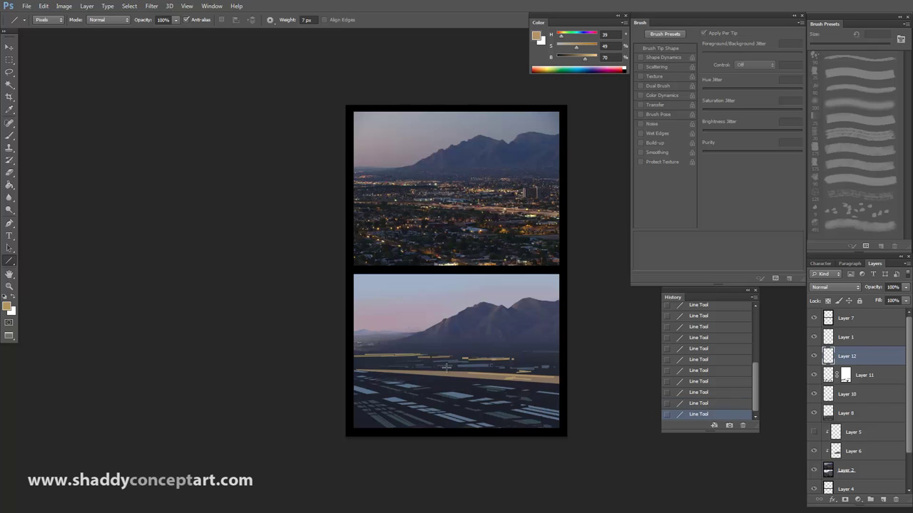
{"action": "key", "text": "ctrl+z"}
{"action": "key", "text": "bracketleft"}
Set the colour to hue 26, saturation 51, brightness 39 and draw a 9 px brown line along the right half of the road
{"action": "left_click", "coordinate": [573, 56]}
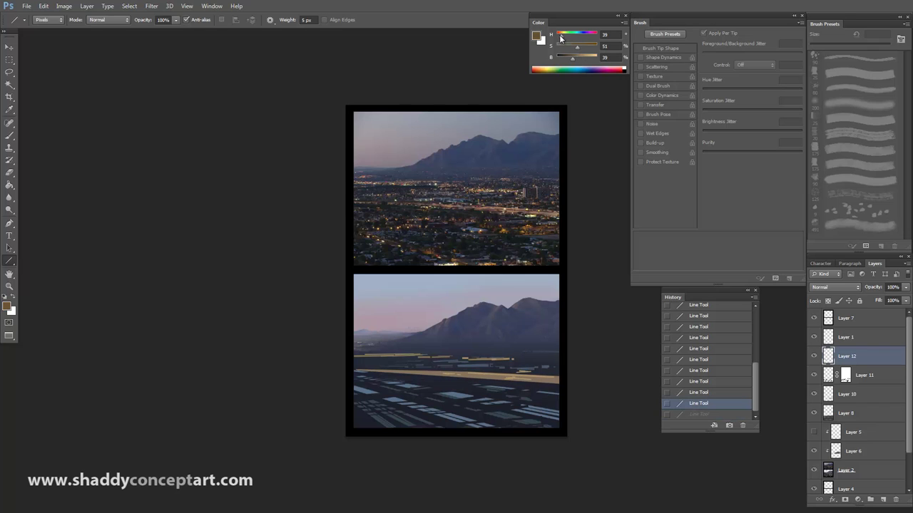
{"action": "left_click", "coordinate": [131, 32]}
{"action": "key", "text": "bracketright"}
{"action": "key", "text": "bracketright"}
{"action": "key", "text": "bracketright"}
{"action": "left_click_drag", "start_coordinate": [450, 375], "coordinate": [554, 380]}
Lower the line opacity to 22% and shade the right half of the road with a translucent brown line
{"action": "left_click", "coordinate": [175, 20]}
{"action": "left_click", "coordinate": [183, 31]}
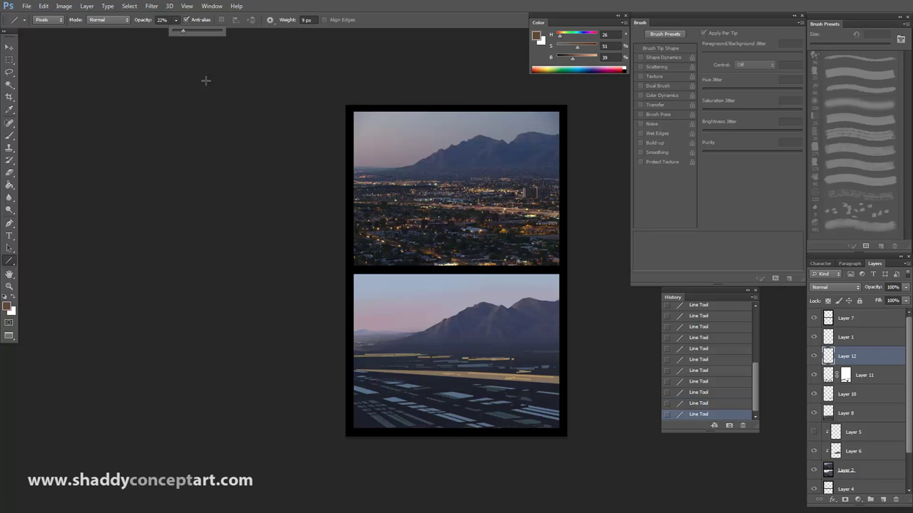
{"action": "left_click_drag", "start_coordinate": [418, 373], "coordinate": [557, 379]}
{"action": "key", "text": "bracketright"}
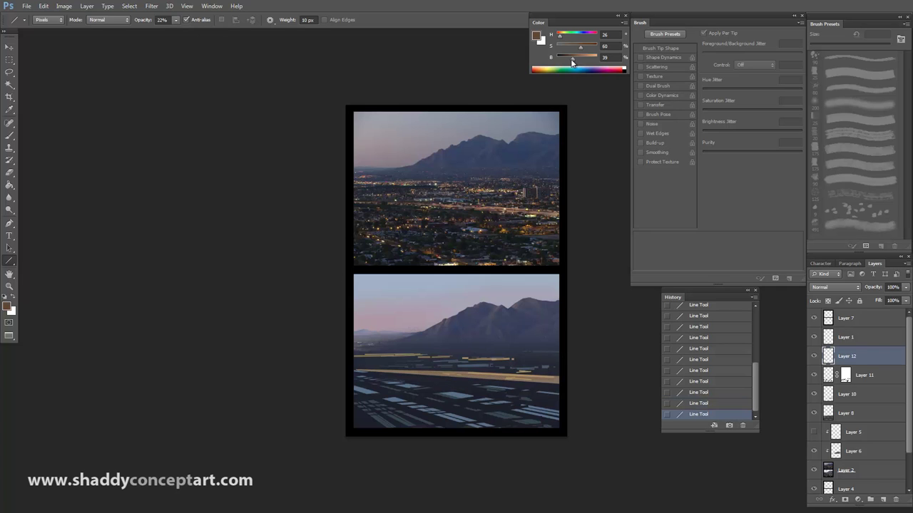
Shift the colour to a darker red-brown, hue 17, saturation 60, and shade the left half of the road with thicker translucent lines
{"action": "left_click_drag", "start_coordinate": [573, 59], "coordinate": [569, 59]}
{"action": "left_click_drag", "start_coordinate": [559, 35], "coordinate": [558, 35]}
{"action": "mouse_move", "coordinate": [376, 371]}
{"action": "left_mouse_down"}
{"action": "mouse_move", "coordinate": [455, 375]}
{"action": "mouse_move", "coordinate": [444, 374]}
{"action": "left_mouse_up"}
{"action": "key", "text": "ctrl+z"}
{"action": "key", "text": "bracketright"}
{"action": "key", "text": "bracketright"}
{"action": "key", "text": "bracketright"}
{"action": "key", "text": "bracketright"}
{"action": "key", "text": "bracketright"}
{"action": "key", "text": "bracketright"}
{"action": "left_click_drag", "start_coordinate": [364, 371], "coordinate": [459, 375]}
Darken the colour to brightness 20 and shade the road from its left end with a 23 px translucent line
{"action": "left_click_drag", "start_coordinate": [570, 59], "coordinate": [565, 59]}
{"action": "key", "text": "bracketright"}
{"action": "key", "text": "bracketright"}
{"action": "key", "text": "bracketright"}
{"action": "key", "text": "bracketright"}
{"action": "key", "text": "bracketright"}
{"action": "key", "text": "bracketright"}
{"action": "key", "text": "bracketright"}
{"action": "left_click_drag", "start_coordinate": [360, 372], "coordinate": [516, 376]}
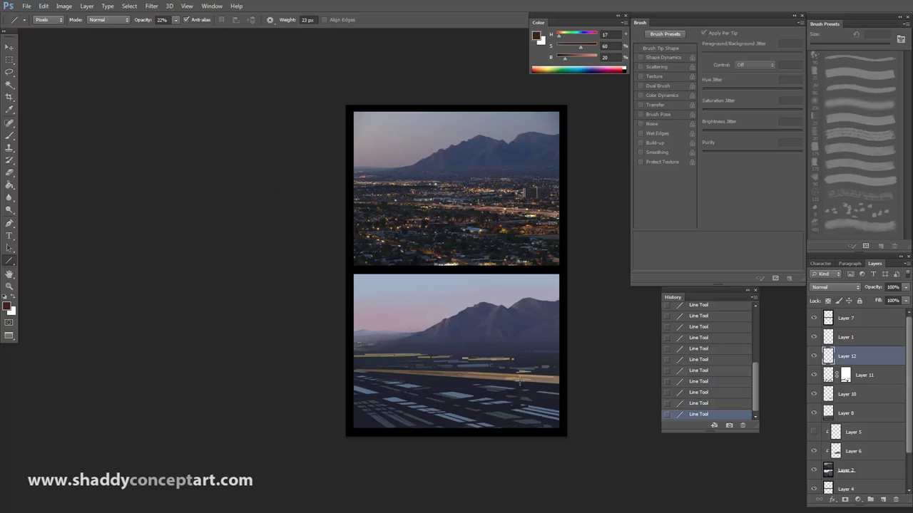
Reduce the line weight to 15 px, sample the tan of the distant lights, and raise the line opacity to 100%
{"action": "key", "text": "ctrl+minus"}
{"action": "key", "text": "bracketleft"}
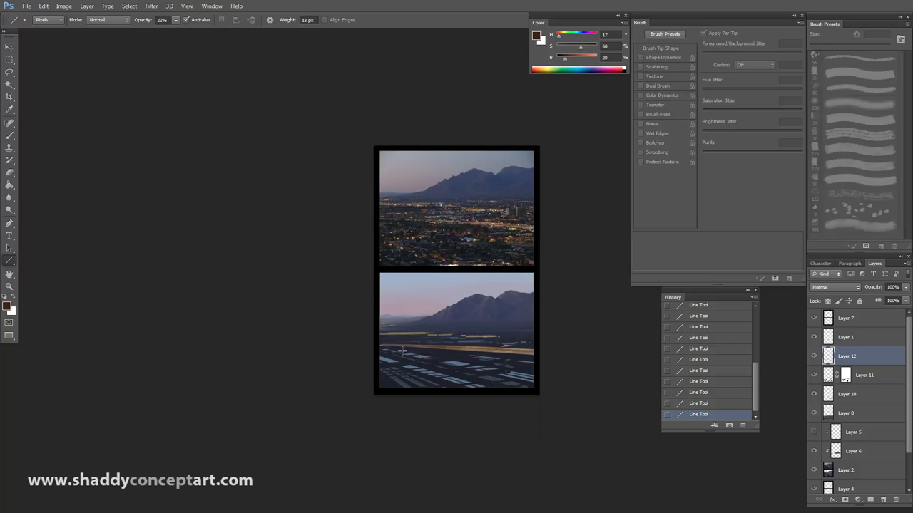
{"action": "key", "text": "bracketleft"}
{"action": "key", "text": "bracketleft"}
{"action": "left_click", "coordinate": [510, 346], "text": "alt"}
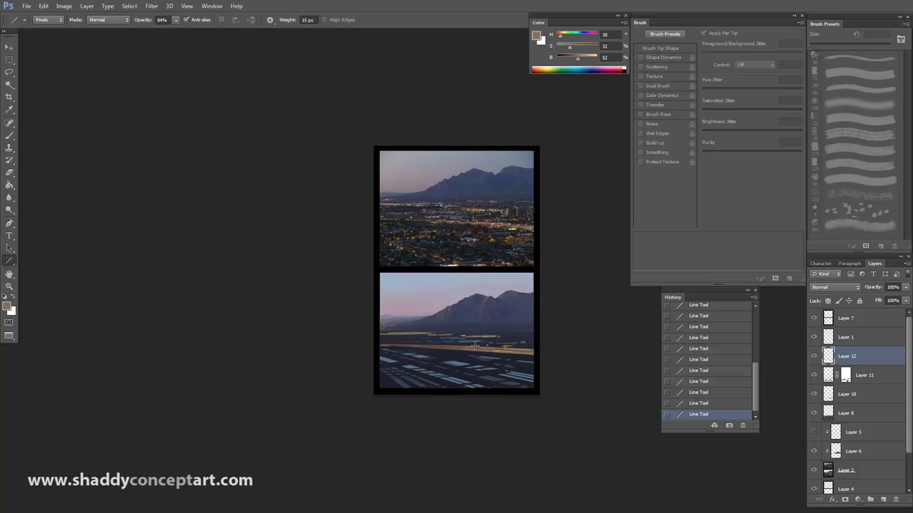
{"action": "left_click", "coordinate": [488, 332], "text": "alt"}
{"action": "left_click_drag", "start_coordinate": [141, 23], "coordinate": [164, 24]}
Thin the line weight and try fine tan streaks over the right-hand blocks just above the road
{"action": "key", "text": "bracketleft"}
{"action": "key", "text": "bracketleft"}
{"action": "key", "text": "bracketleft"}
{"action": "key", "text": "bracketleft"}
{"action": "key", "text": "bracketleft"}
{"action": "key", "text": "bracketleft"}
{"action": "key", "text": "ctrl+z"}
{"action": "left_click_drag", "start_coordinate": [471, 343], "coordinate": [515, 334]}
{"action": "key", "text": "ctrl+z"}
{"action": "key", "text": "bracketright"}
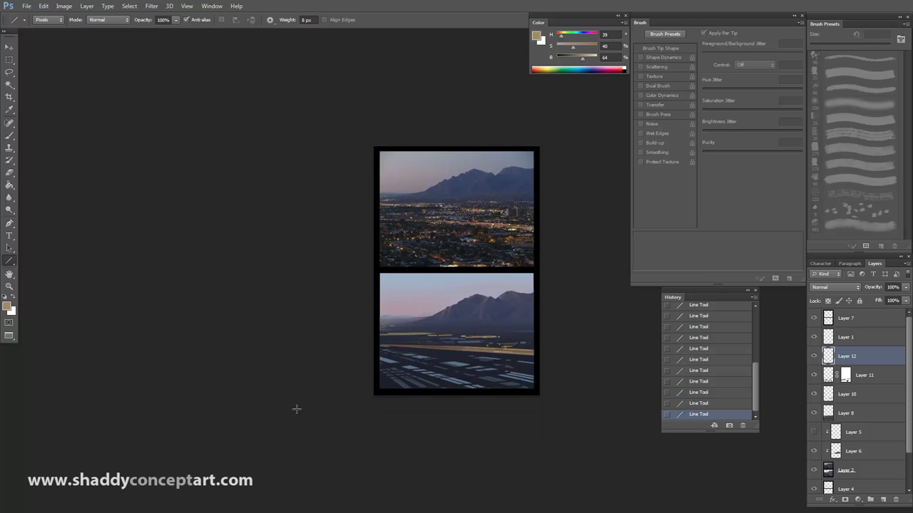
Set the colour to hue 47, saturation 58, brightness 64 and try a short 12 px dash above the road on the right
{"action": "key", "text": "ctrl+plus"}
{"action": "key", "text": "bracketright"}
{"action": "key", "text": "bracketright"}
{"action": "key", "text": "bracketright"}
{"action": "key", "text": "ctrl+z"}
{"action": "left_click_drag", "start_coordinate": [515, 368], "coordinate": [525, 369]}
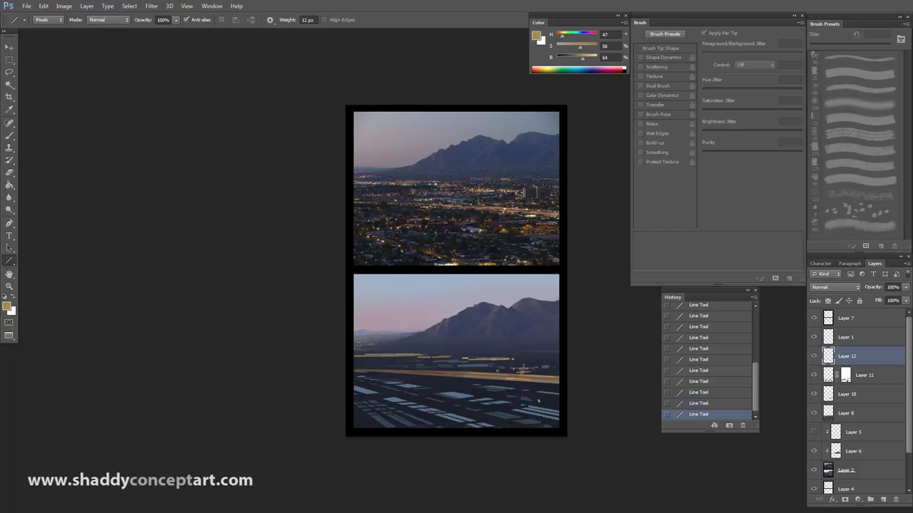
{"action": "key", "text": "ctrl+z"}
Mix a burnt orange at hue 26, saturation 77, brightness 40, and adjust the line weight for the foreground streets
{"action": "left_click_drag", "start_coordinate": [580, 47], "coordinate": [584, 48]}
{"action": "left_click_drag", "start_coordinate": [562, 36], "coordinate": [559, 36]}
{"action": "left_click_drag", "start_coordinate": [583, 59], "coordinate": [576, 59]}
{"action": "key", "text": "bracketright"}
{"action": "key", "text": "bracketright"}
{"action": "key", "text": "bracketright"}
{"action": "key", "text": "bracketright"}
{"action": "key", "text": "bracketleft"}
{"action": "key", "text": "bracketleft"}
{"action": "key", "text": "bracketleft"}
{"action": "key", "text": "bracketleft"}
Draw burnt-orange street lines across the right-hand foreground blocks below the road, ending with an 8 px weight
{"action": "left_click_drag", "start_coordinate": [522, 393], "coordinate": [547, 392]}
{"action": "key", "text": "ctrl+z"}
{"action": "left_click_drag", "start_coordinate": [511, 397], "coordinate": [556, 400]}
{"action": "key", "text": "bracketright"}
{"action": "key", "text": "ctrl+z"}
{"action": "key", "text": "bracketleft"}
{"action": "left_click", "coordinate": [529, 396], "text": "alt"}
{"action": "key", "text": "ctrl+z"}
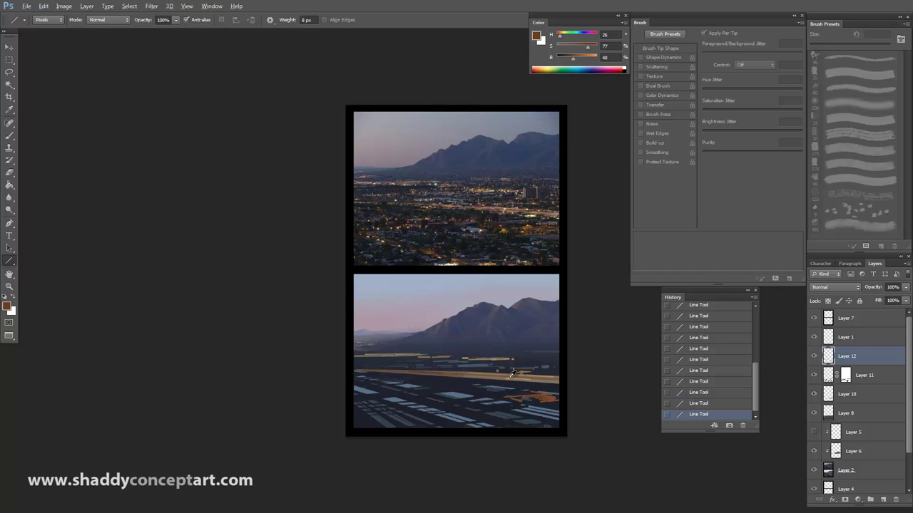
Sample the road's light tan and add small golden accents along the lower right foreground, ending with a 13 px line weight
{"action": "left_click", "coordinate": [509, 375], "text": "alt"}
{"action": "key", "text": "bracketright"}
{"action": "key", "text": "bracketleft"}
{"action": "key", "text": "bracketleft"}
{"action": "key", "text": "ctrl+minus"}
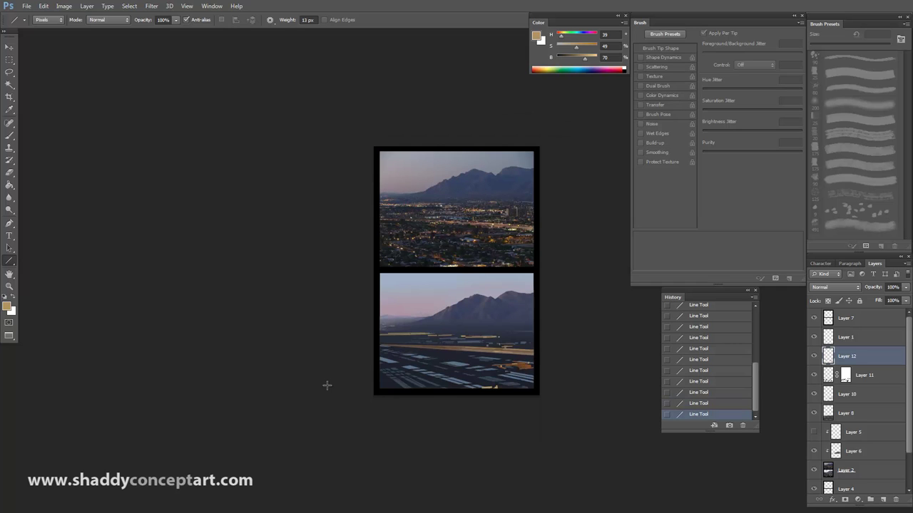
Try line accents in the lower foreground using sampled tan, orange and brown tones at different line weights
{"action": "left_click", "coordinate": [489, 380], "text": "alt"}
{"action": "key", "text": "ctrl+z"}
{"action": "left_click", "coordinate": [515, 362], "text": "alt"}
{"action": "key", "text": "bracketright"}
{"action": "key", "text": "bracketright"}
{"action": "mouse_move", "coordinate": [442, 386]}
{"action": "left_mouse_down"}
{"action": "mouse_move", "coordinate": [434, 383]}
{"action": "mouse_move", "coordinate": [453, 389]}
{"action": "left_mouse_up"}
{"action": "key", "text": "ctrl+z"}
{"action": "key", "text": "bracketleft"}
{"action": "left_click", "coordinate": [496, 355], "text": "alt"}
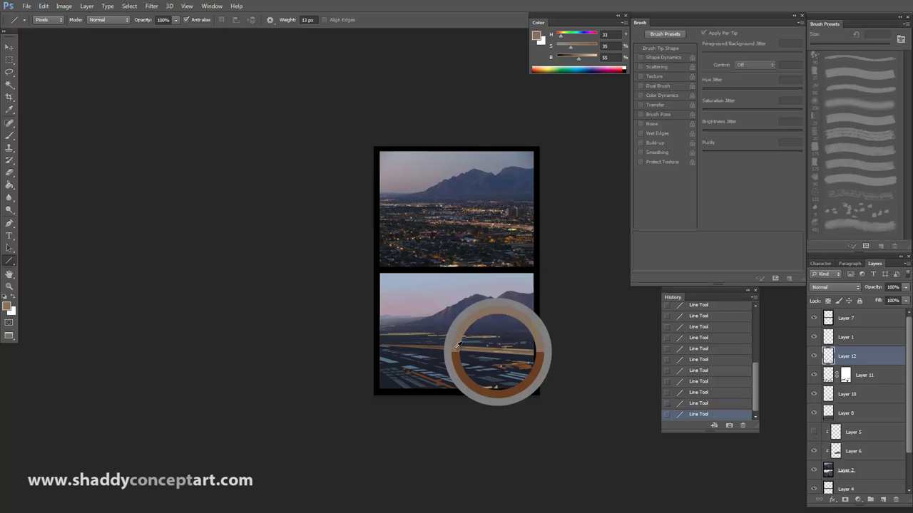
{"action": "key", "text": "bracketleft"}
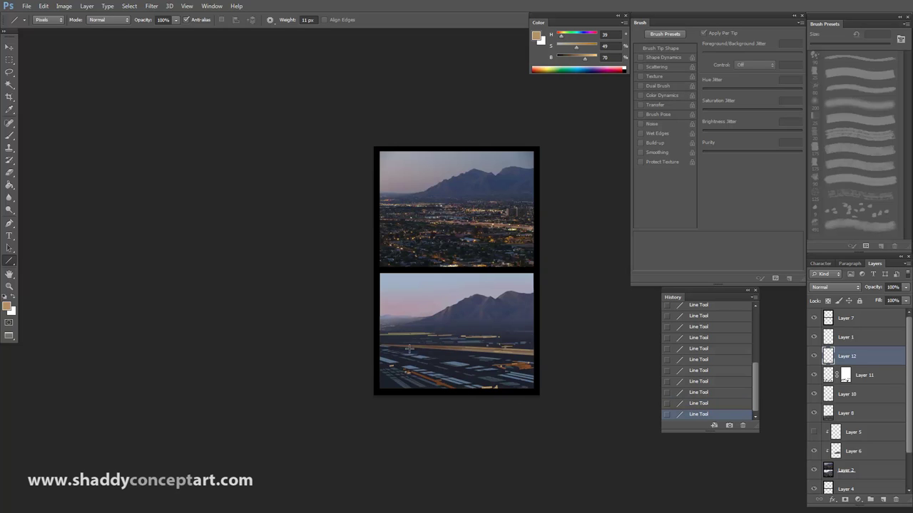
{"action": "key", "text": "ctrl+z"}
Merge Layer 10, Layer 11 and Layer 12 into a single layer
{"action": "key", "text": "b"}
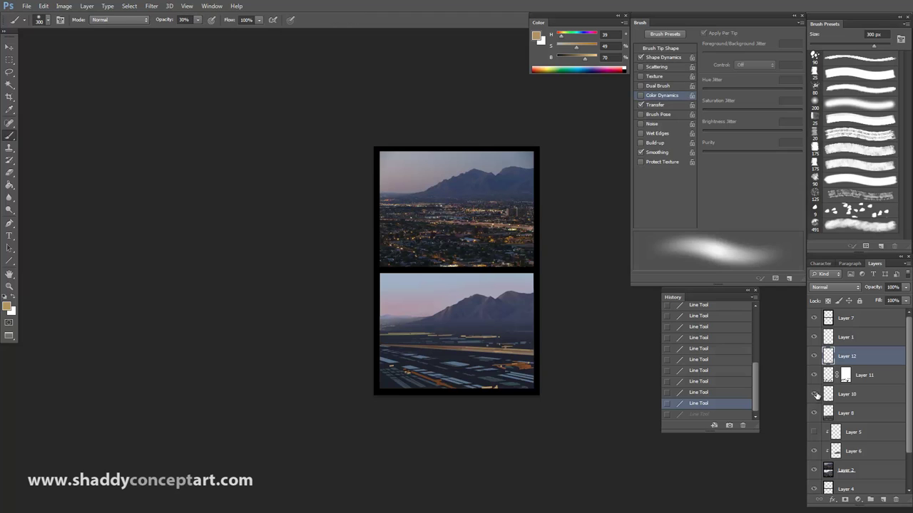
{"action": "left_click", "coordinate": [833, 395], "text": "shift"}
{"action": "right_click", "coordinate": [856, 360]}
{"action": "left_click", "coordinate": [828, 425]}
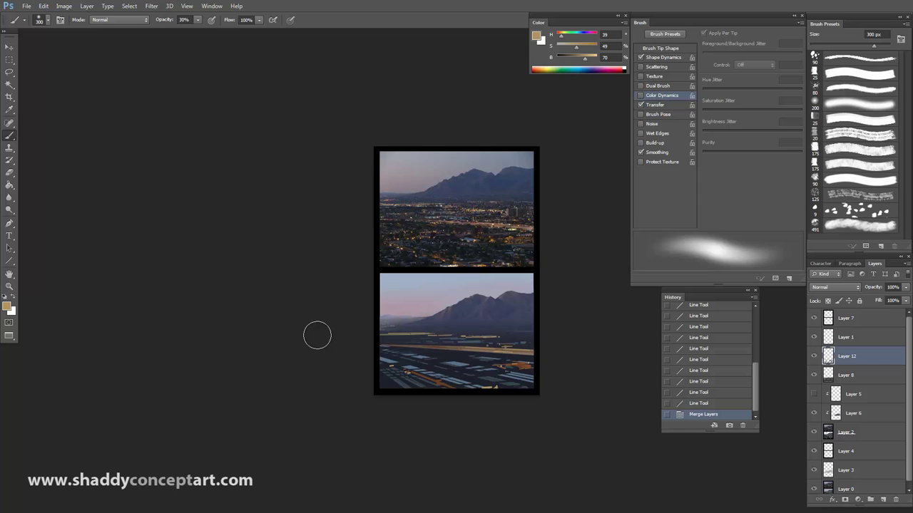
Add a layer mask to the merged Layer 12 and choose the 25 px hard-edged brush preset
{"action": "key", "text": "e"}
{"action": "left_click", "coordinate": [844, 500]}
{"action": "left_click", "coordinate": [9, 136]}
{"action": "left_click", "coordinate": [840, 75]}
{"action": "key", "text": "ctrl+plus"}
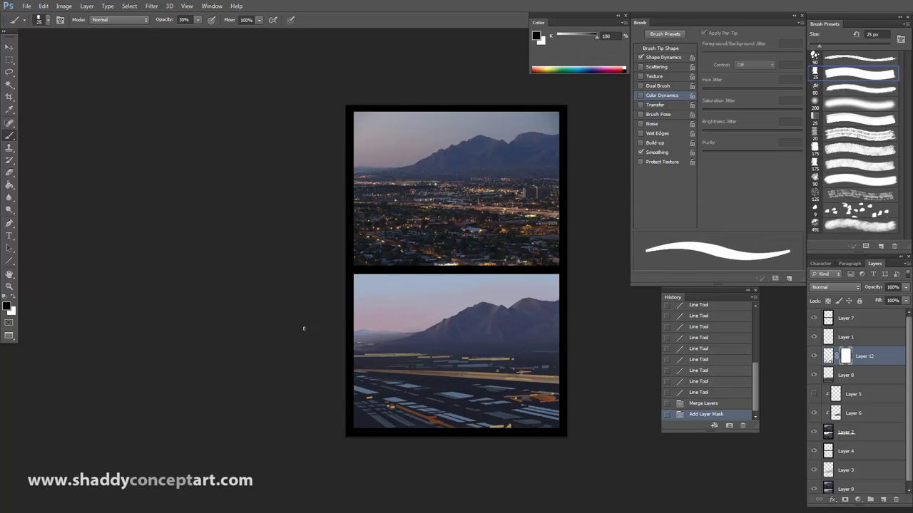
Mask out parts of the light strips above the road with a 15 px brush at 100% opacity
{"action": "key", "text": "bracketleft"}
{"action": "key", "text": "bracketleft"}
{"action": "left_click_drag", "start_coordinate": [476, 349], "coordinate": [467, 345]}
{"action": "left_click", "coordinate": [198, 20]}
{"action": "left_click_drag", "start_coordinate": [208, 33], "coordinate": [236, 32]}
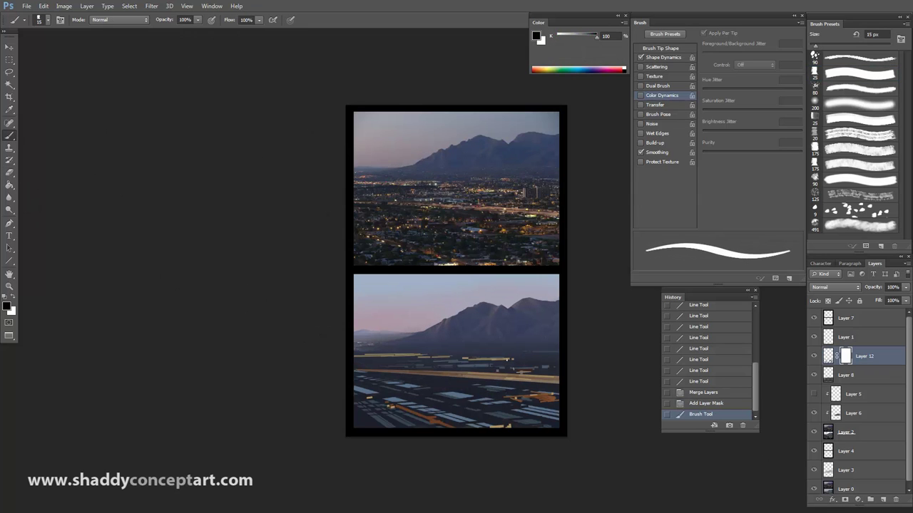
{"action": "left_click_drag", "start_coordinate": [508, 356], "coordinate": [493, 358]}
{"action": "left_click_drag", "start_coordinate": [415, 344], "coordinate": [403, 341]}
{"action": "key", "text": "ctrl+z"}
{"action": "mouse_move", "coordinate": [511, 357]}
{"action": "left_mouse_down"}
{"action": "mouse_move", "coordinate": [407, 355]}
{"action": "mouse_move", "coordinate": [415, 355]}
{"action": "left_mouse_up"}
{"action": "key", "text": "ctrl+z"}
Mask small gaps into the orange street lines in the left foreground, reducing the brush to 4 px
{"action": "key", "text": "bracketleft"}
{"action": "key", "text": "bracketleft"}
{"action": "key", "text": "bracketleft"}
{"action": "key", "text": "bracketleft"}
{"action": "key", "text": "bracketright"}
{"action": "key", "text": "bracketright"}
{"action": "key", "text": "bracketright"}
{"action": "left_click_drag", "start_coordinate": [399, 408], "coordinate": [393, 406]}
{"action": "key", "text": "bracketleft"}
{"action": "key", "text": "bracketleft"}
{"action": "key", "text": "bracketleft"}
{"action": "key", "text": "bracketleft"}
{"action": "key", "text": "bracketleft"}
{"action": "key", "text": "bracketleft"}
{"action": "left_click_drag", "start_coordinate": [404, 410], "coordinate": [413, 414]}
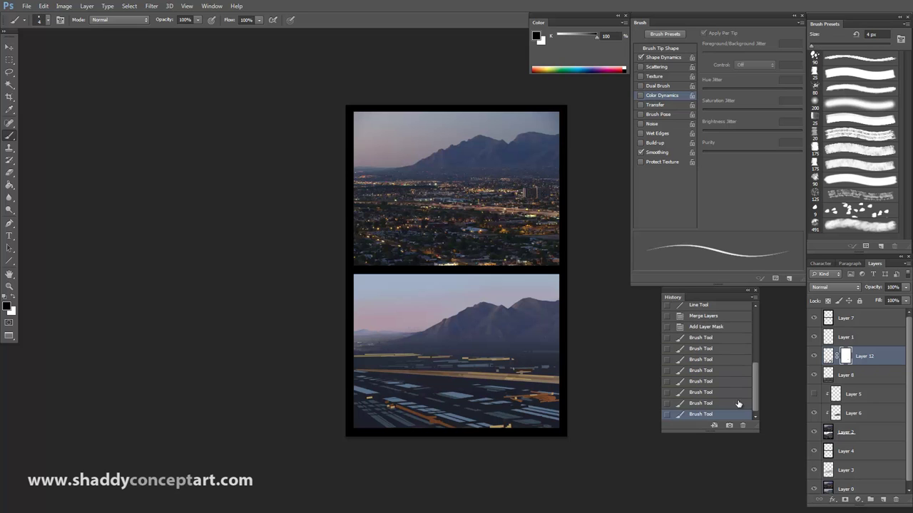
{"action": "left_click_drag", "start_coordinate": [755, 393], "coordinate": [755, 328]}
{"action": "left_click", "coordinate": [706, 311]}
{"action": "key", "text": "ctrl+z"}
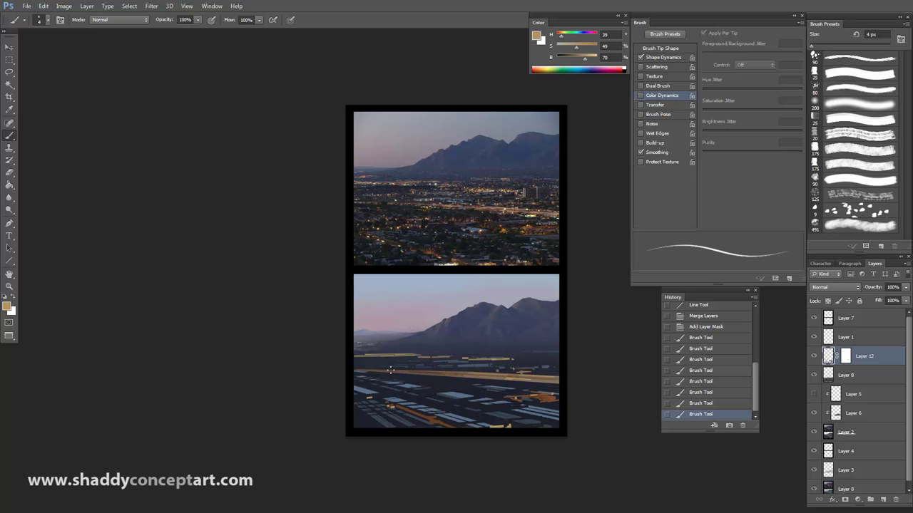
{"action": "left_click_drag", "start_coordinate": [365, 352], "coordinate": [378, 354]}
{"action": "key", "text": "ctrl+z"}
Set the foreground colour to black and enlarge the brush to 9 px
{"action": "left_click", "coordinate": [8, 306]}
{"action": "left_click_drag", "start_coordinate": [431, 222], "coordinate": [328, 258]}
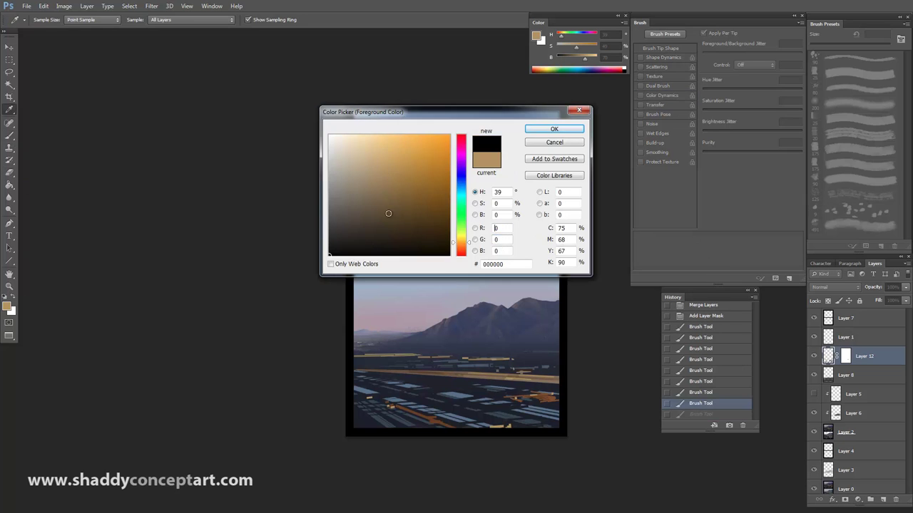
{"action": "left_click", "coordinate": [555, 129]}
{"action": "key", "text": "bracketright"}
{"action": "key", "text": "bracketright"}
{"action": "key", "text": "bracketright"}
{"action": "key", "text": "bracketright"}
{"action": "key", "text": "bracketright"}
{"action": "key", "text": "bracketright"}
{"action": "key", "text": "bracketright"}
{"action": "key", "text": "bracketright"}
{"action": "key", "text": "bracketright"}
Target Layer 12's mask and break up the distant light strips on the left above the road
{"action": "left_click_drag", "start_coordinate": [375, 358], "coordinate": [366, 354]}
{"action": "key", "text": "ctrl+z"}
{"action": "left_click", "coordinate": [845, 358]}
{"action": "left_click_drag", "start_coordinate": [364, 353], "coordinate": [378, 352]}
{"action": "left_click_drag", "start_coordinate": [400, 351], "coordinate": [419, 352]}
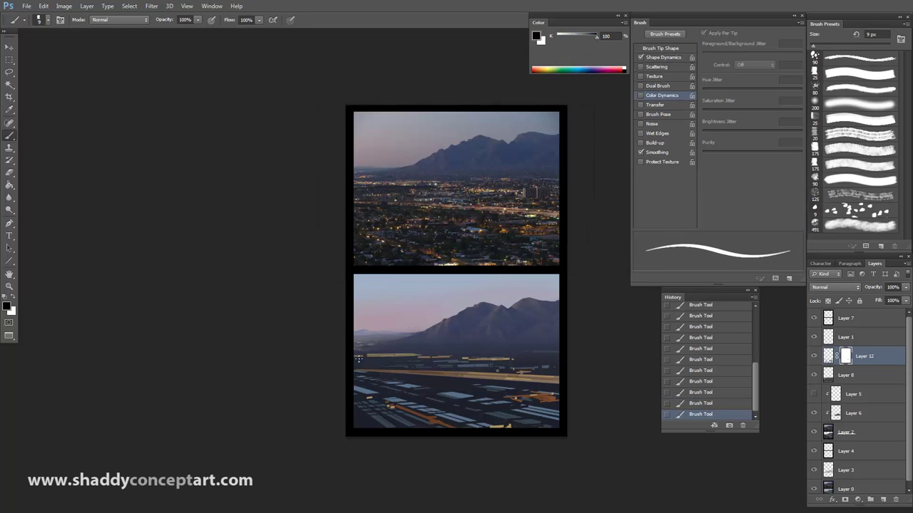
Mask irregular gaps along the road and the strips above it, using brush sizes up to 30 px and ending at 9 px
{"action": "key", "text": "bracketleft"}
{"action": "key", "text": "bracketleft"}
{"action": "key", "text": "bracketright"}
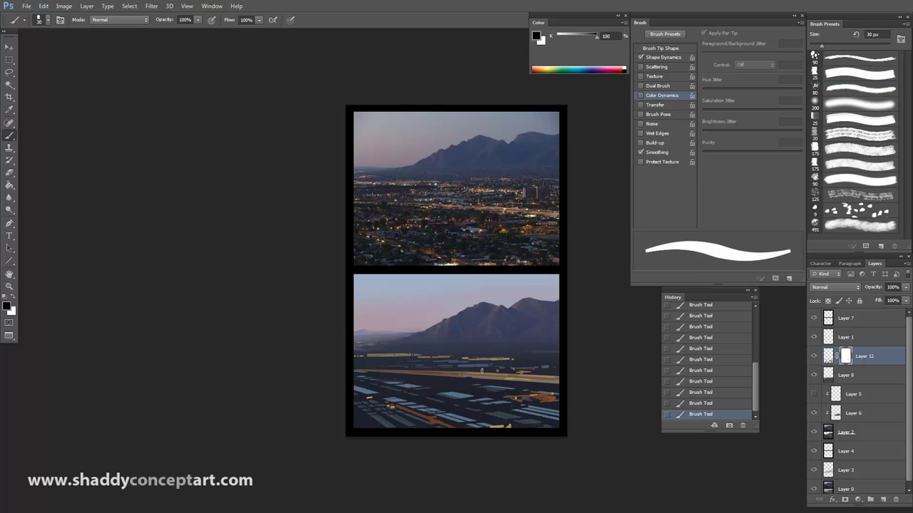
{"action": "key", "text": "bracketright"}
{"action": "key", "text": "bracketleft"}
{"action": "key", "text": "bracketleft"}
{"action": "key", "text": "bracketleft"}
{"action": "key", "text": "bracketleft"}
{"action": "key", "text": "bracketleft"}
{"action": "key", "text": "bracketleft"}
{"action": "key", "text": "bracketleft"}
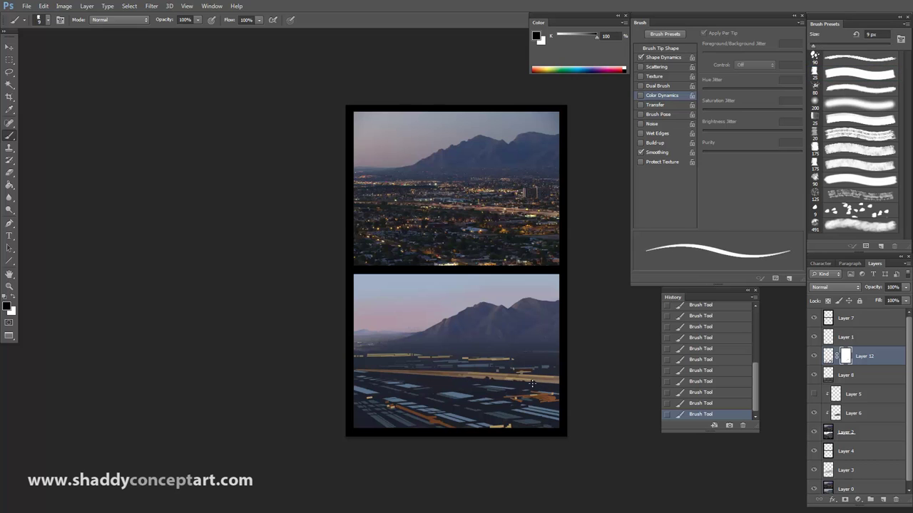
Roughen the tan road's edges on the mask from right to left, varying the brush size and ending at 25 px
{"action": "key", "text": "bracketright"}
{"action": "key", "text": "bracketright"}
{"action": "key", "text": "bracketright"}
{"action": "key", "text": "bracketright"}
{"action": "key", "text": "bracketright"}
{"action": "key", "text": "bracketright"}
{"action": "key", "text": "bracketright"}
{"action": "key", "text": "bracketleft"}
{"action": "key", "text": "bracketleft"}
{"action": "key", "text": "bracketleft"}
{"action": "key", "text": "bracketleft"}
{"action": "key", "text": "bracketleft"}
{"action": "key", "text": "bracketright"}
{"action": "key", "text": "bracketright"}
{"action": "key", "text": "bracketright"}
{"action": "key", "text": "bracketright"}
{"action": "key", "text": "bracketright"}
{"action": "key", "text": "bracketright"}
{"action": "key", "text": "bracketright"}
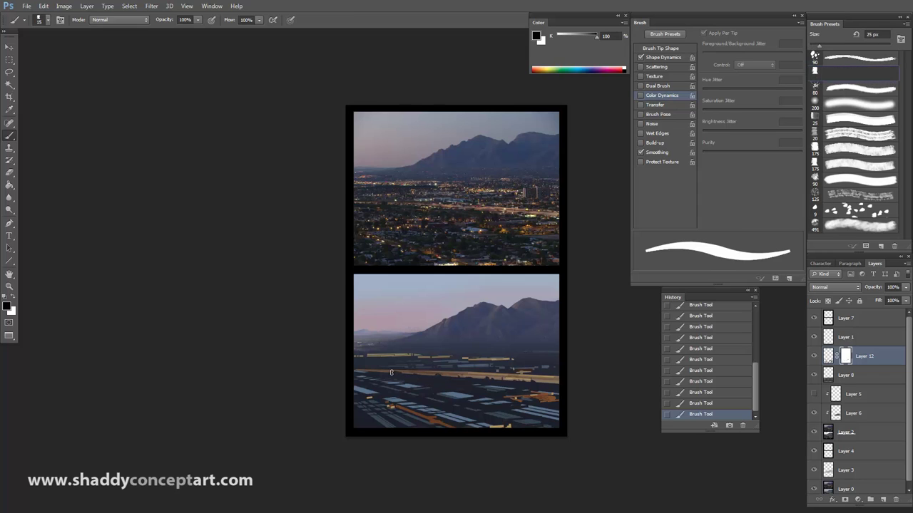
Cut fine gaps into the blue city blocks just below the road's left half with an 8 px brush
{"action": "key", "text": "bracketleft"}
{"action": "key", "text": "bracketleft"}
{"action": "key", "text": "bracketleft"}
{"action": "key", "text": "bracketleft"}
{"action": "key", "text": "bracketleft"}
{"action": "key", "text": "bracketleft"}
{"action": "key", "text": "bracketleft"}
{"action": "key", "text": "bracketleft"}
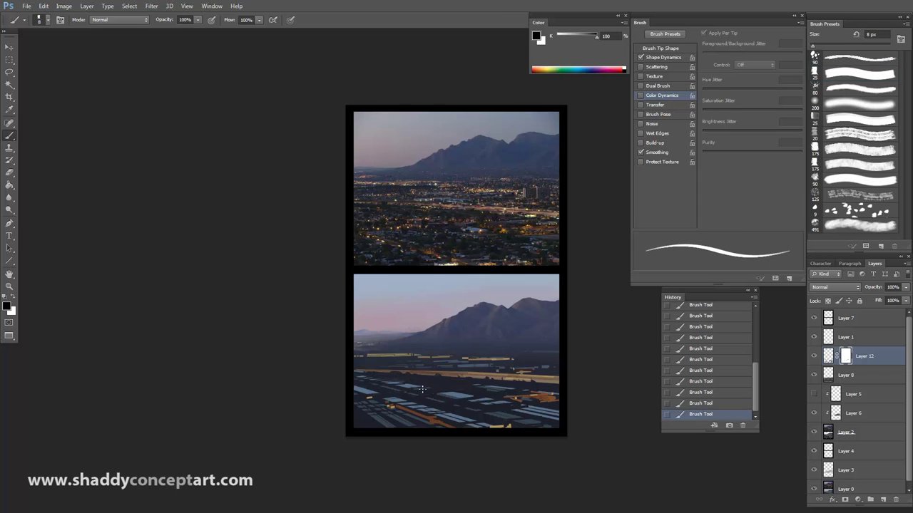
Break up the foreground blocks below the road on the mask, working into the lower right with brushes up to 25 px
{"action": "key", "text": "bracketright"}
{"action": "key", "text": "bracketright"}
{"action": "key", "text": "bracketright"}
{"action": "key", "text": "bracketright"}
{"action": "key", "text": "bracketright"}
{"action": "key", "text": "bracketright"}
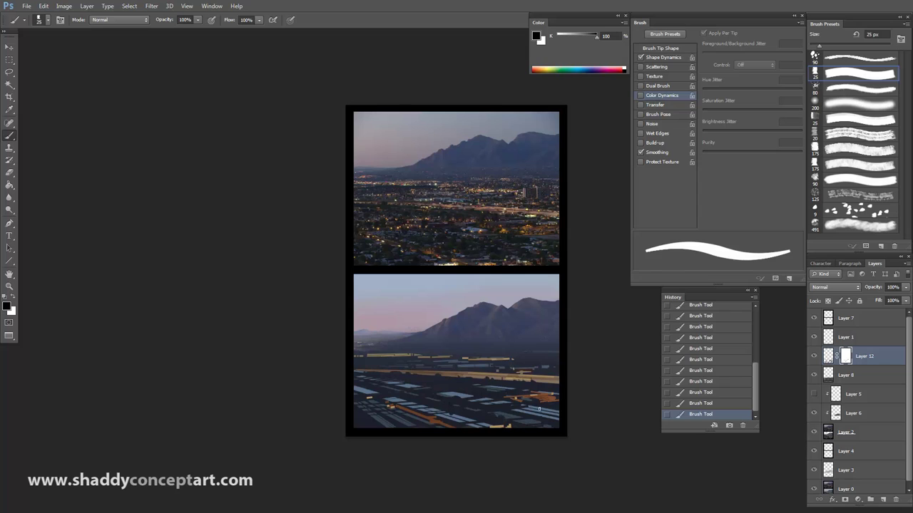
{"action": "key", "text": "bracketleft"}
{"action": "key", "text": "bracketleft"}
{"action": "key", "text": "bracketleft"}
{"action": "left_click_drag", "start_coordinate": [532, 411], "coordinate": [556, 420]}
Mask pieces out of the lower left foreground blocks with a 30 px brush, then reduce it to 25 px
{"action": "key", "text": "bracketright"}
{"action": "key", "text": "bracketright"}
{"action": "key", "text": "bracketright"}
{"action": "key", "text": "bracketright"}
{"action": "key", "text": "bracketright"}
{"action": "key", "text": "bracketright"}
{"action": "key", "text": "bracketleft"}
{"action": "key", "text": "bracketleft"}
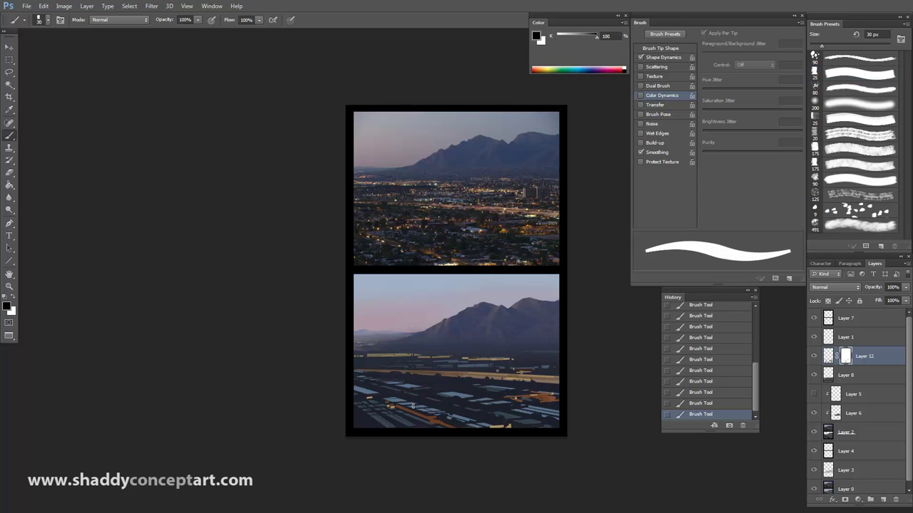
{"action": "key", "text": "ctrl+z"}
{"action": "left_click_drag", "start_coordinate": [412, 406], "coordinate": [407, 416]}
{"action": "key", "text": "bracketleft"}
Refine the mask on the light strips above the road, using brush sizes from 9 px up to 25 px
{"action": "key", "text": "ctrl+minus"}
{"action": "key", "text": "ctrl+minus"}
{"action": "key", "text": "ctrl+plus"}
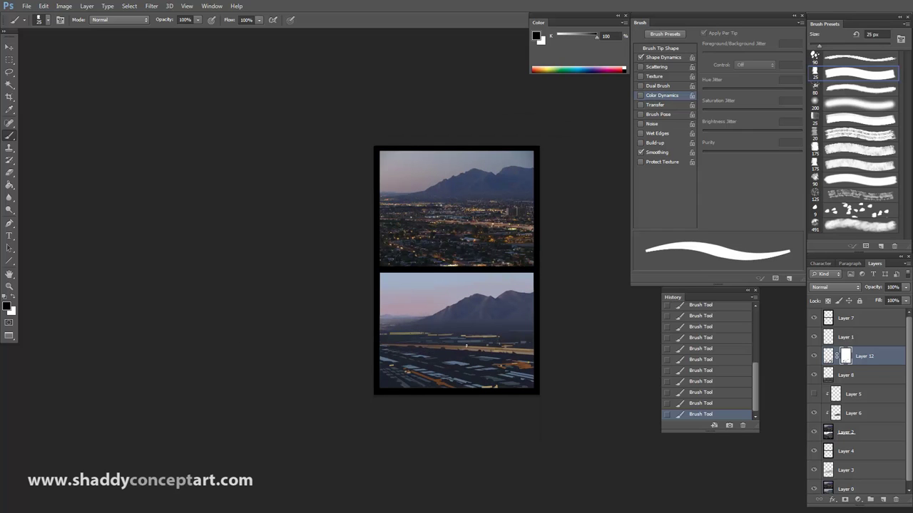
{"action": "key", "text": "bracketleft"}
{"action": "key", "text": "bracketleft"}
{"action": "key", "text": "bracketleft"}
{"action": "key", "text": "bracketleft"}
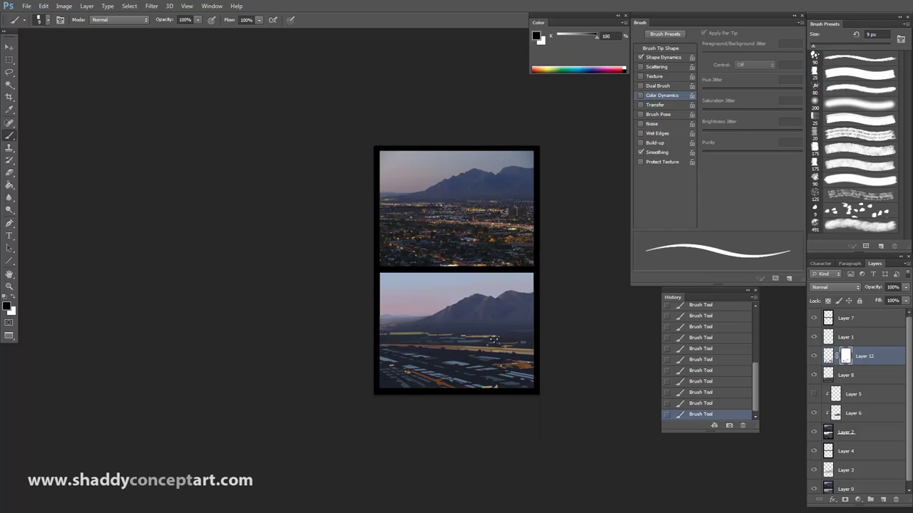
{"action": "key", "text": "ctrl+minus"}
{"action": "key", "text": "ctrl+equal"}
{"action": "key", "text": "bracketright"}
{"action": "key", "text": "bracketright"}
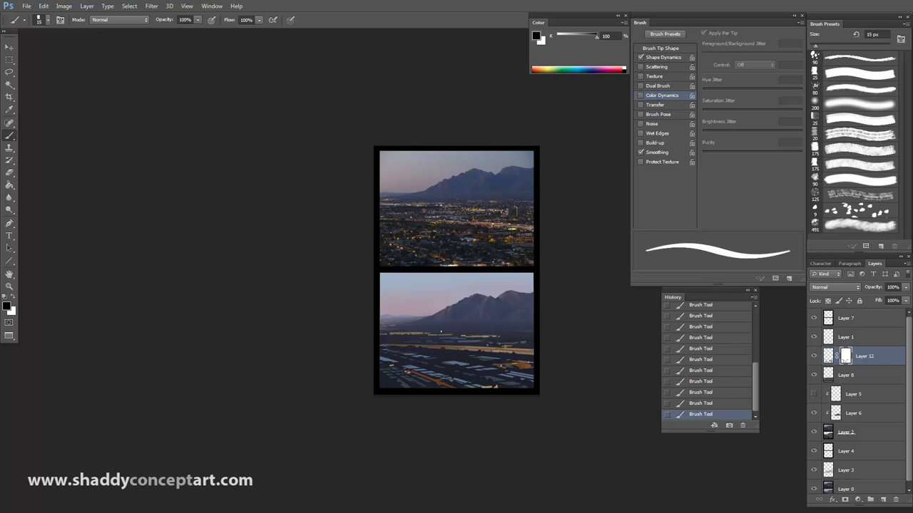
{"action": "key", "text": "bracketright"}
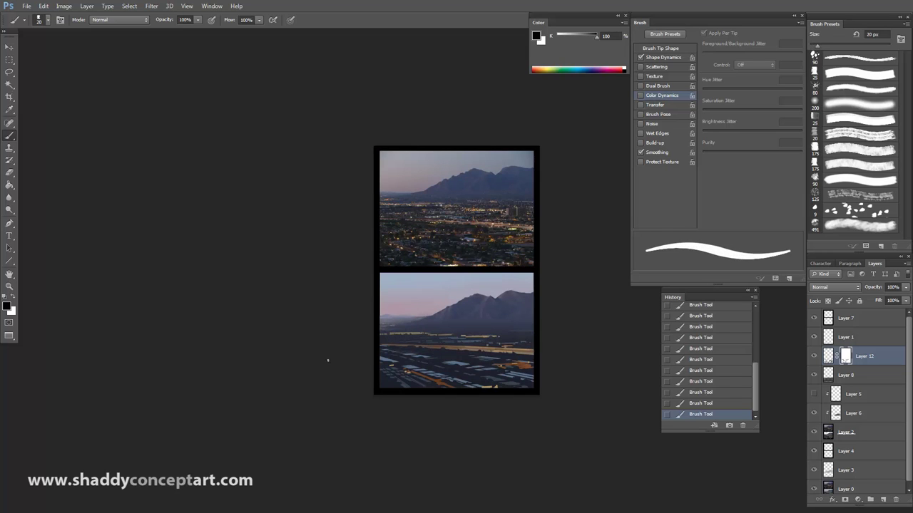
{"action": "key", "text": "bracketright"}
Examine the reference photo's streets and lights up close and compare them with the painted city
{"action": "key", "text": "ctrl+minus"}
{"action": "key", "text": "ctrl+equal"}
{"action": "key", "text": "ctrl+equal"}
{"action": "key", "text": "ctrl+equal"}
{"action": "key", "text": "ctrl+equal"}
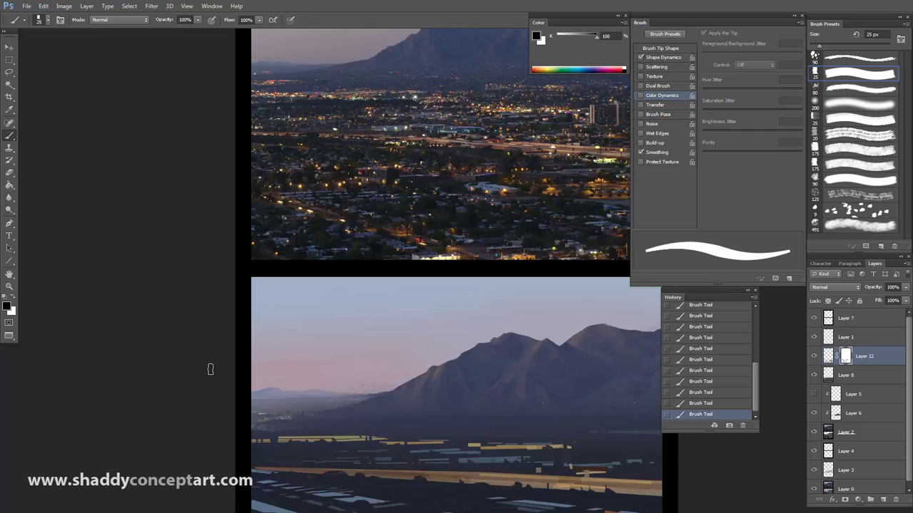
{"action": "key", "text": "ctrl+equal"}
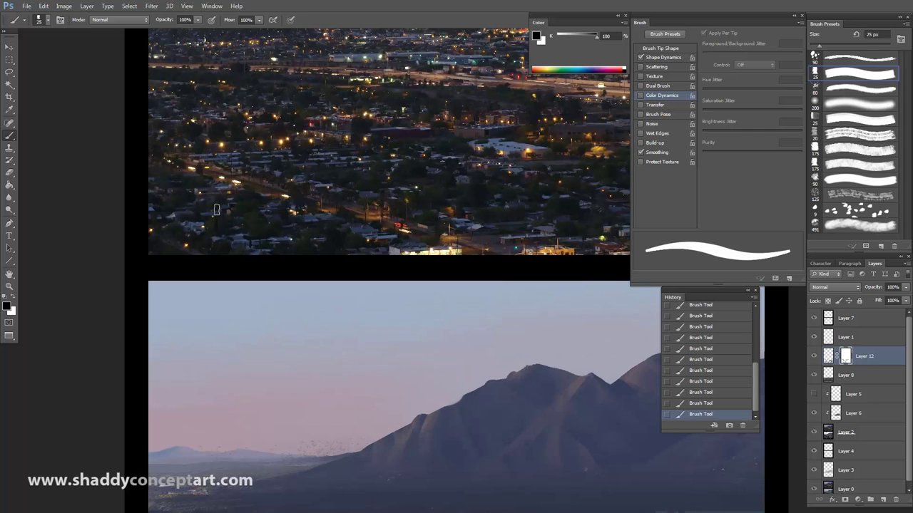
{"action": "key", "text": "ctrl+minus"}
{"action": "key", "text": "ctrl+minus"}
{"action": "key", "text": "ctrl+minus"}
{"action": "key", "text": "ctrl+minus"}
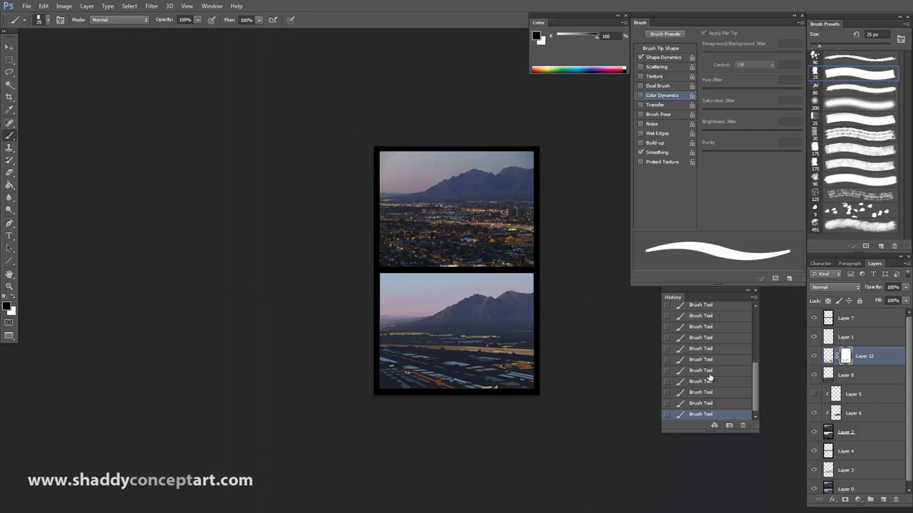
Undo the last mask stroke, choose the 25 px textured brush preset and add a new layer beneath Layer 12
{"action": "left_click", "coordinate": [851, 218]}
{"action": "key", "text": "ctrl+z"}
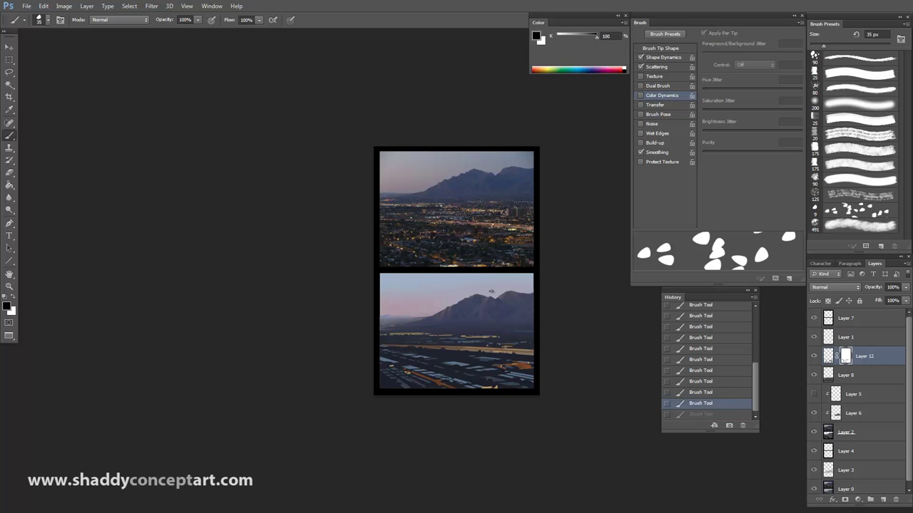
{"action": "left_click", "coordinate": [834, 122]}
{"action": "key", "text": "ctrl+equal"}
{"action": "left_click", "coordinate": [574, 71]}
{"action": "left_click", "coordinate": [830, 360]}
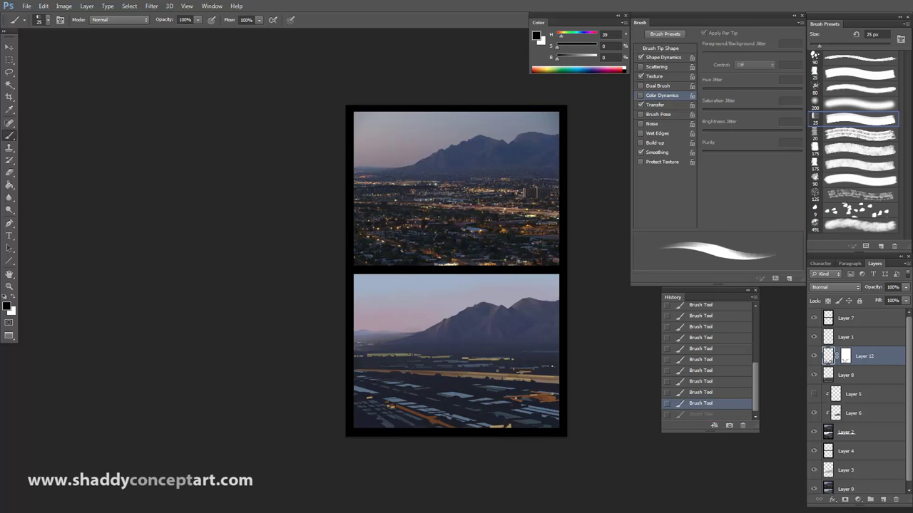
{"action": "left_click", "coordinate": [882, 499], "text": "ctrl"}
Pick a very dark yellow-green foreground colour in the colour picker
{"action": "left_click", "coordinate": [8, 306]}
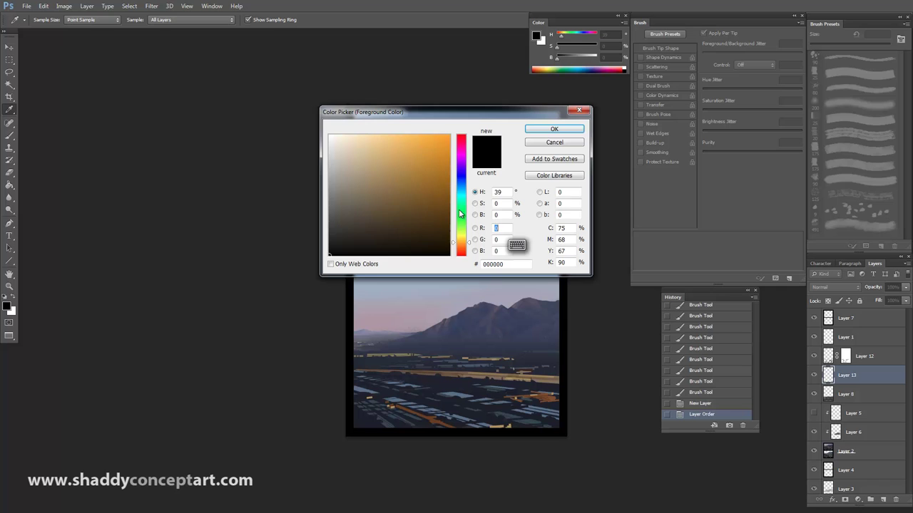
{"action": "left_click", "coordinate": [461, 213]}
{"action": "left_click", "coordinate": [430, 228]}
{"action": "left_click", "coordinate": [462, 224]}
{"action": "left_click", "coordinate": [449, 214]}
{"action": "left_click", "coordinate": [554, 129]}
Test the dark green on the foreground blocks, undo the strokes, and set hue 64, saturation 100%, brightness 14% with a 60 px brush
{"action": "left_click_drag", "start_coordinate": [462, 399], "coordinate": [457, 405]}
{"action": "key", "text": "ctrl+z"}
{"action": "key", "text": "ctrl+z"}
{"action": "left_click", "coordinate": [565, 59]}
{"action": "left_click", "coordinate": [565, 36]}
{"action": "key", "text": "bracketright"}
{"action": "key", "text": "ctrl+z"}
{"action": "left_click", "coordinate": [562, 60]}
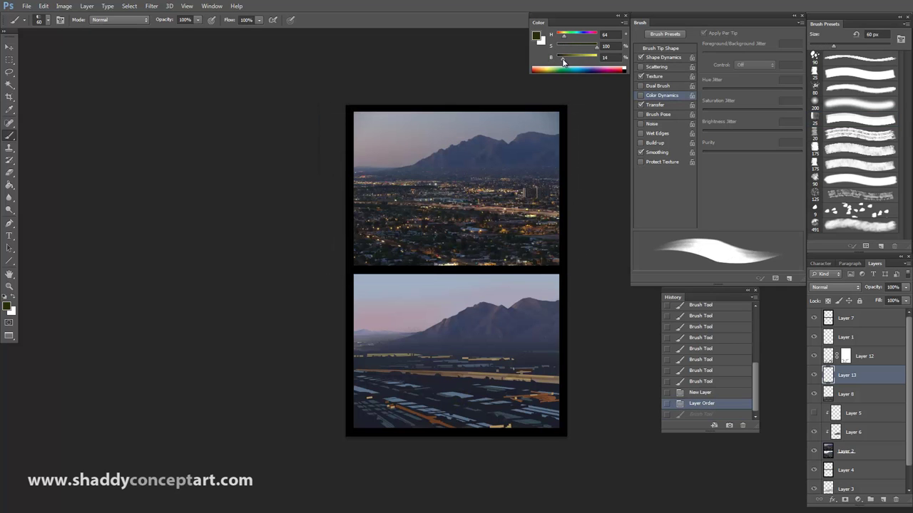
{"action": "key", "text": "ctrl+z"}
Paint small dark green tree patches among the foreground blocks and along the painting's lower edge with the 60 px brush
{"action": "left_click_drag", "start_coordinate": [455, 405], "coordinate": [436, 402]}
{"action": "left_click_drag", "start_coordinate": [435, 406], "coordinate": [432, 403]}
{"action": "left_click_drag", "start_coordinate": [432, 406], "coordinate": [414, 401]}
{"action": "key", "text": "ctrl+alt+z"}
{"action": "key", "text": "ctrl+alt+z"}
{"action": "key", "text": "bracketleft"}
{"action": "key", "text": "bracketright"}
{"action": "left_click_drag", "start_coordinate": [419, 425], "coordinate": [424, 422]}
{"action": "left_click_drag", "start_coordinate": [491, 429], "coordinate": [494, 426]}
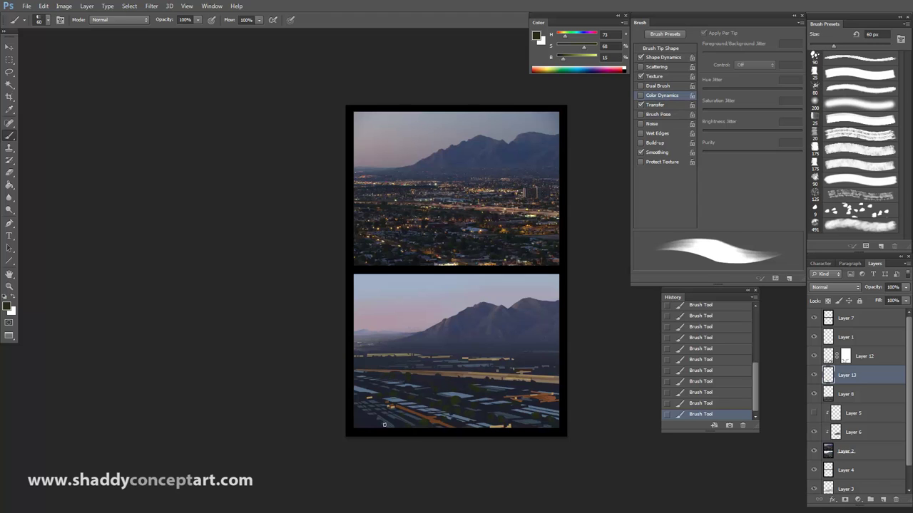
Switch to the rough dual-brush tip, set it to 35 px and raise the green's brightness to 17%
{"action": "key", "text": "bracketleft"}
{"action": "key", "text": "bracketleft"}
{"action": "key", "text": "bracketleft"}
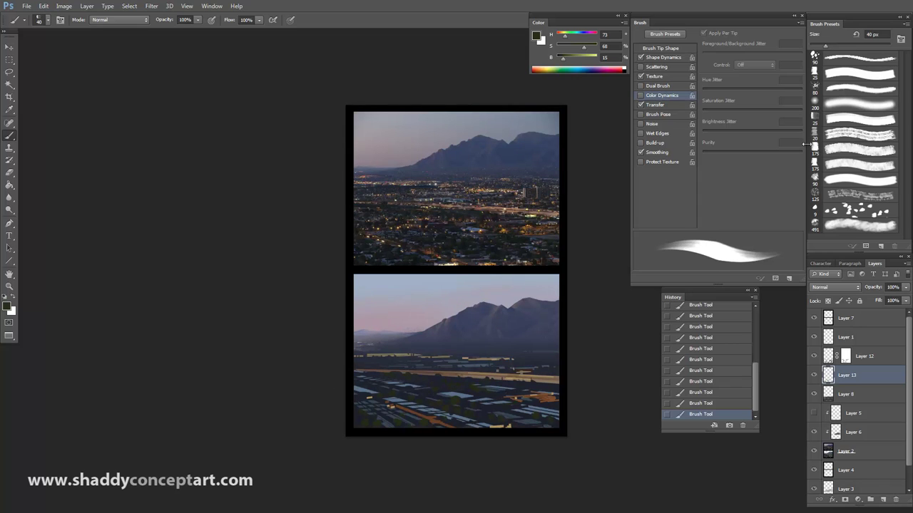
{"action": "key", "text": "bracketleft"}
{"action": "key", "text": "bracketleft"}
{"action": "key", "text": "bracketleft"}
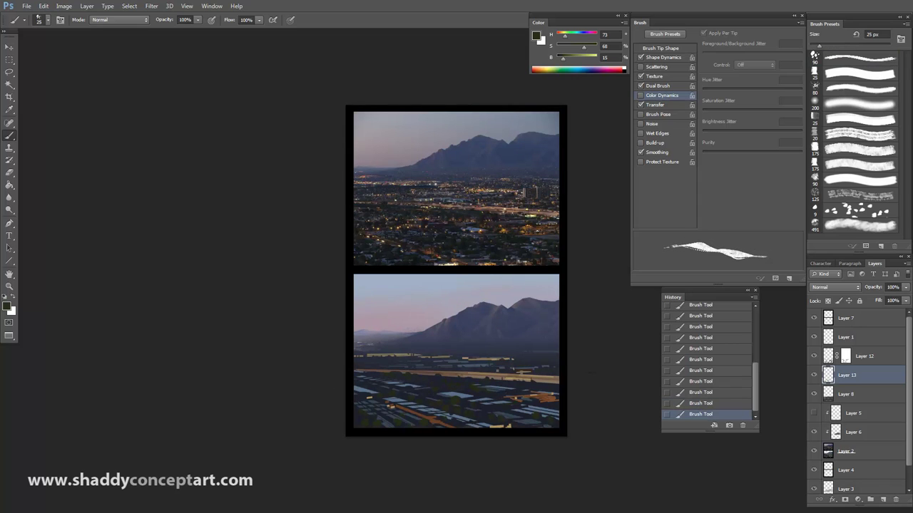
{"action": "key", "text": "bracketleft"}
{"action": "key", "text": "bracketright"}
{"action": "key", "text": "bracketright"}
{"action": "left_click", "coordinate": [563, 58]}
{"action": "key", "text": "bracketright"}
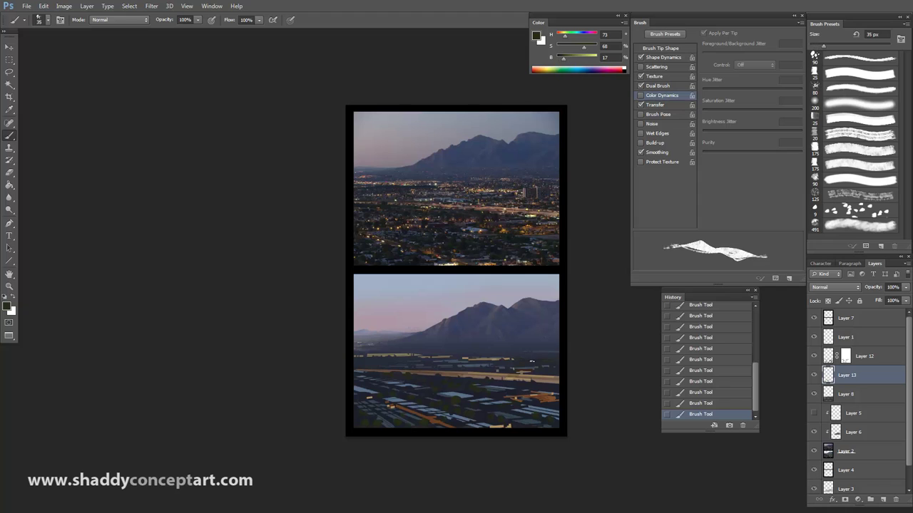
Mute the green to saturation 37% and brightness 13%, dab it among the strips above the road, and reduce the brush to 20 px
{"action": "key", "text": "ctrl+z"}
{"action": "left_click", "coordinate": [571, 47]}
{"action": "left_click", "coordinate": [563, 59]}
{"action": "left_click_drag", "start_coordinate": [516, 363], "coordinate": [524, 363]}
{"action": "key", "text": "bracketleft"}
{"action": "key", "text": "bracketleft"}
{"action": "key", "text": "bracketleft"}
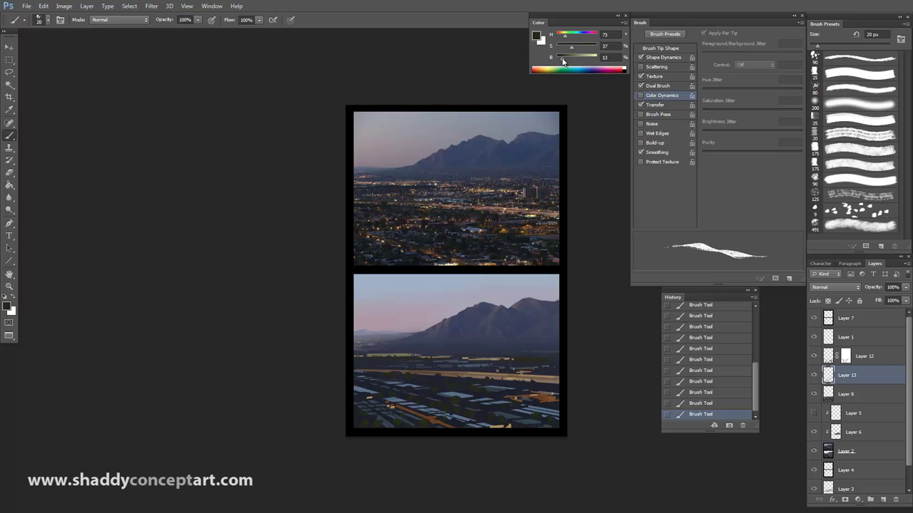
Shift the brush colour to dark blue with hue 231 and brightness 15%, and enlarge the brush to 30 px
{"action": "left_click", "coordinate": [582, 36]}
{"action": "key", "text": "bracketright"}
{"action": "key", "text": "bracketright"}
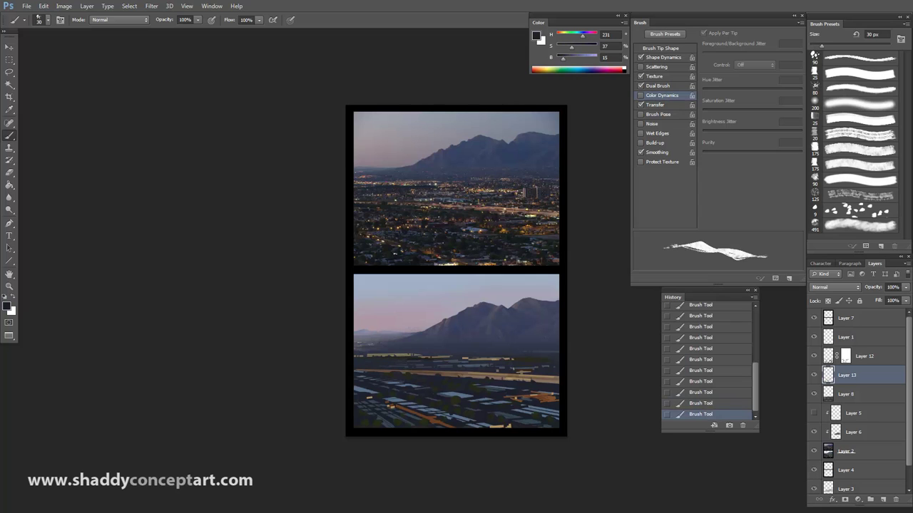
Switch to the broad speckled dual-brush tip and set its size to 90 px
{"action": "key", "text": "bracketleft"}
{"action": "key", "text": "bracketright"}
{"action": "key", "text": "bracketright"}
{"action": "key", "text": "bracketright"}
{"action": "key", "text": "bracketright"}
{"action": "key", "text": "bracketright"}
{"action": "key", "text": "bracketright"}
{"action": "key", "text": "bracketright"}
{"action": "key", "text": "bracketright"}
{"action": "key", "text": "bracketright"}
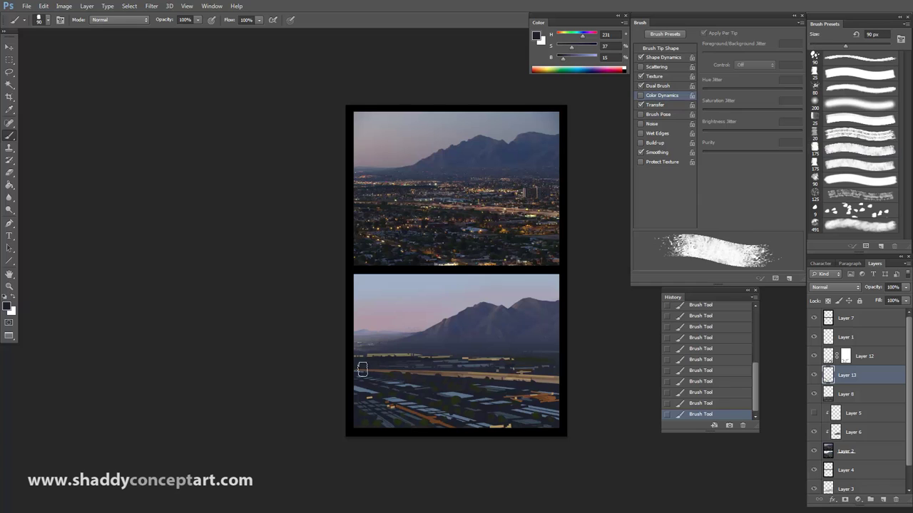
Undo the 90 px stroke and brush dark blue across the band above the road at 60 px, lowering the opacity to 40%
{"action": "key", "text": "ctrl+z"}
{"action": "key", "text": "ctrl+z"}
{"action": "key", "text": "ctrl+z"}
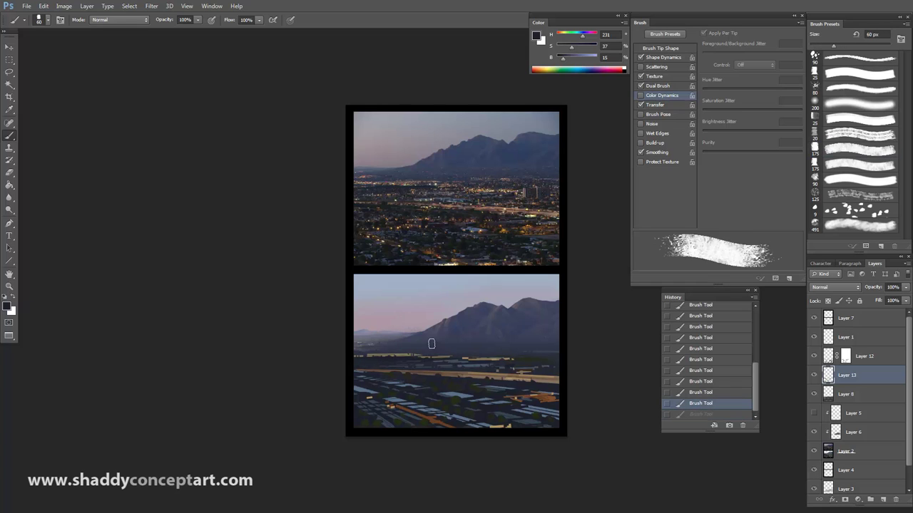
{"action": "left_click_drag", "start_coordinate": [354, 355], "coordinate": [572, 362]}
{"action": "key", "text": "ctrl+z"}
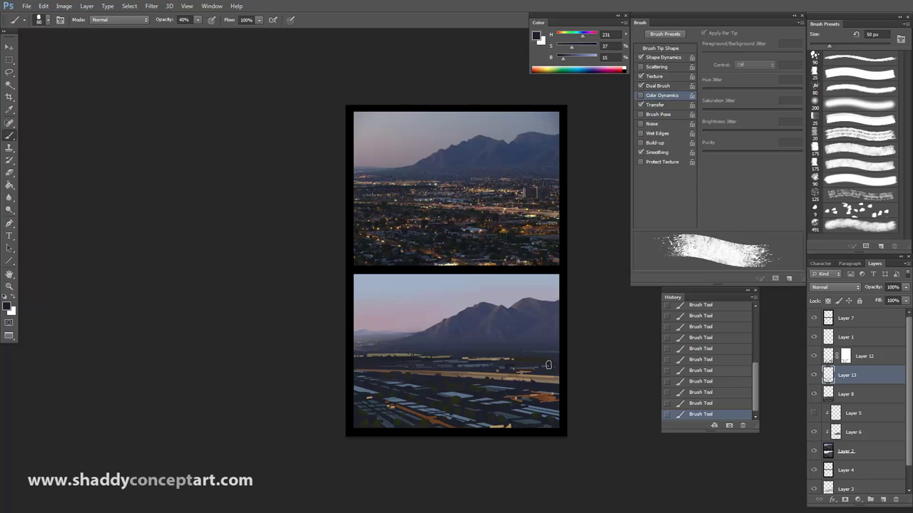
Choose the rough 90 px brush preset, sample the pale strip colour above the road and reduce the brush to 10 px
{"action": "left_click", "coordinate": [836, 61]}
{"action": "left_click", "coordinate": [412, 355], "text": "alt"}
{"action": "key", "text": "bracketleft"}
{"action": "key", "text": "bracketleft"}
{"action": "key", "text": "bracketleft"}
{"action": "key", "text": "ctrl+z"}
{"action": "key", "text": "ctrl+z"}
{"action": "key", "text": "bracketleft"}
{"action": "key", "text": "bracketleft"}
{"action": "key", "text": "bracketleft"}
{"action": "key", "text": "bracketleft"}
{"action": "key", "text": "bracketleft"}
{"action": "key", "text": "bracketleft"}
{"action": "key", "text": "bracketleft"}
{"action": "key", "text": "bracketleft"}
{"action": "key", "text": "bracketleft"}
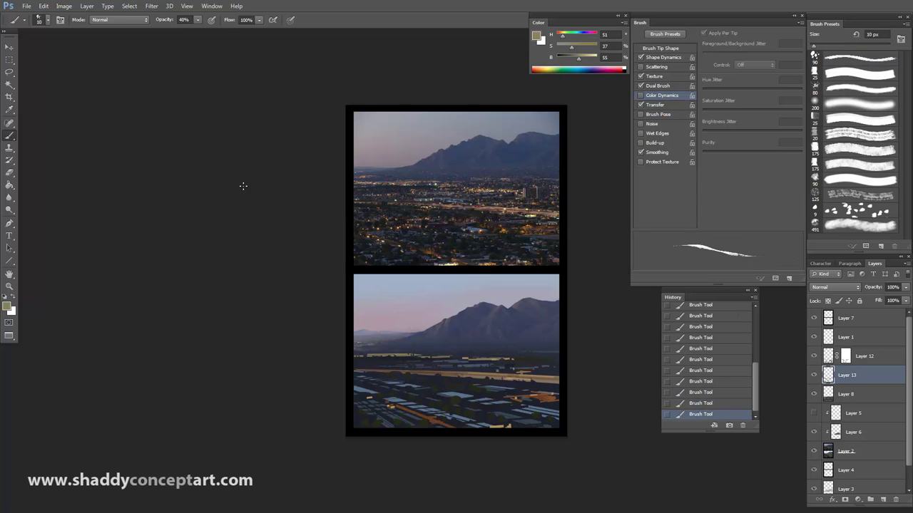
Restore the brush opacity to 100%, try fine pale strokes at 9 px above the road and undo them
{"action": "key", "text": "ctrl+z"}
{"action": "left_click_drag", "start_coordinate": [198, 20], "coordinate": [232, 28]}
{"action": "key", "text": "bracketleft"}
{"action": "key", "text": "ctrl+z"}
{"action": "key", "text": "ctrl+z"}
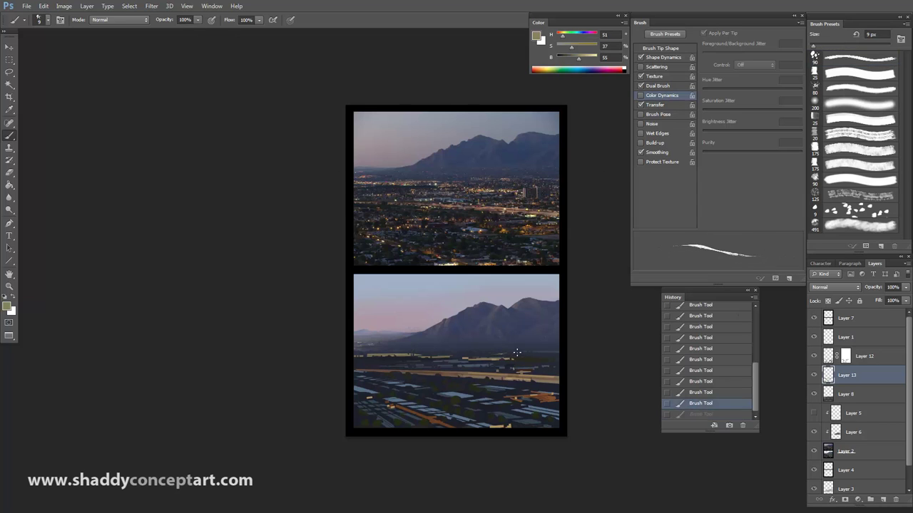
{"action": "key", "text": "ctrl+z"}
{"action": "key", "text": "bracketright"}
{"action": "key", "text": "bracketright"}
{"action": "key", "text": "ctrl+z"}
{"action": "key", "text": "bracketright"}
{"action": "key", "text": "bracketright"}
Choose the speckled 175 px brush preset, sample the dark ground colour, undo a test stroke and darken the colour to 6% brightness
{"action": "left_click", "coordinate": [835, 154]}
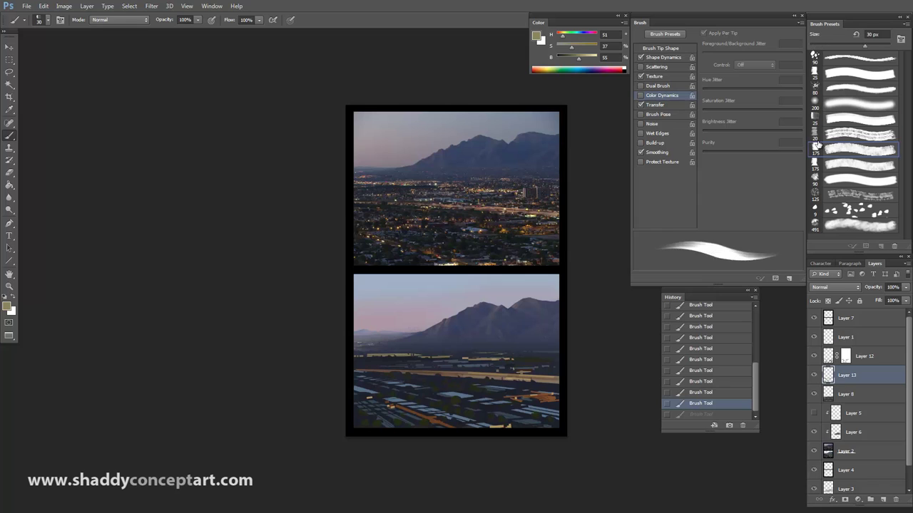
{"action": "left_click", "coordinate": [448, 390], "text": "alt"}
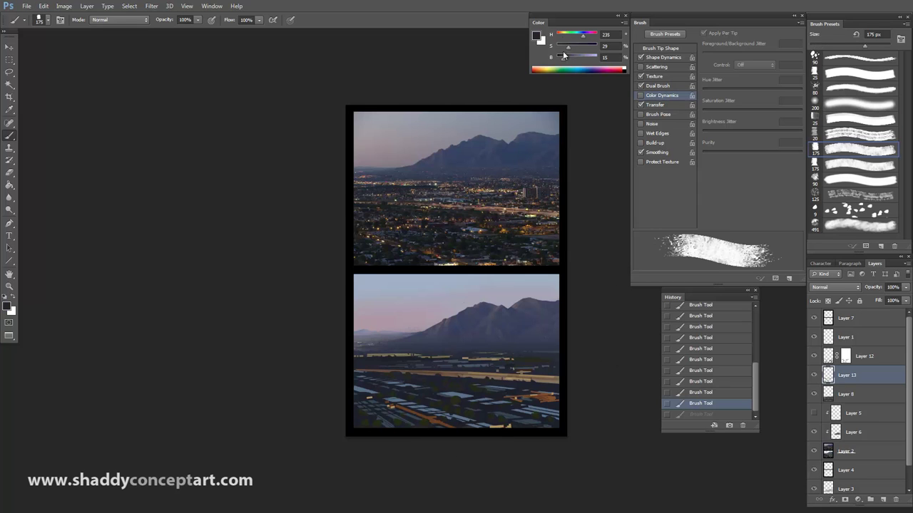
{"action": "key", "text": "bracketleft"}
{"action": "left_click_drag", "start_coordinate": [503, 416], "coordinate": [492, 427]}
{"action": "key", "text": "ctrl+z"}
{"action": "left_click_drag", "start_coordinate": [563, 59], "coordinate": [559, 60]}
Reduce the speckled brush to 60 px and try a near-black green stroke over the central foreground blocks
{"action": "key", "text": "bracketleft"}
{"action": "key", "text": "bracketleft"}
{"action": "key", "text": "bracketleft"}
{"action": "key", "text": "bracketleft"}
{"action": "key", "text": "bracketleft"}
{"action": "key", "text": "bracketleft"}
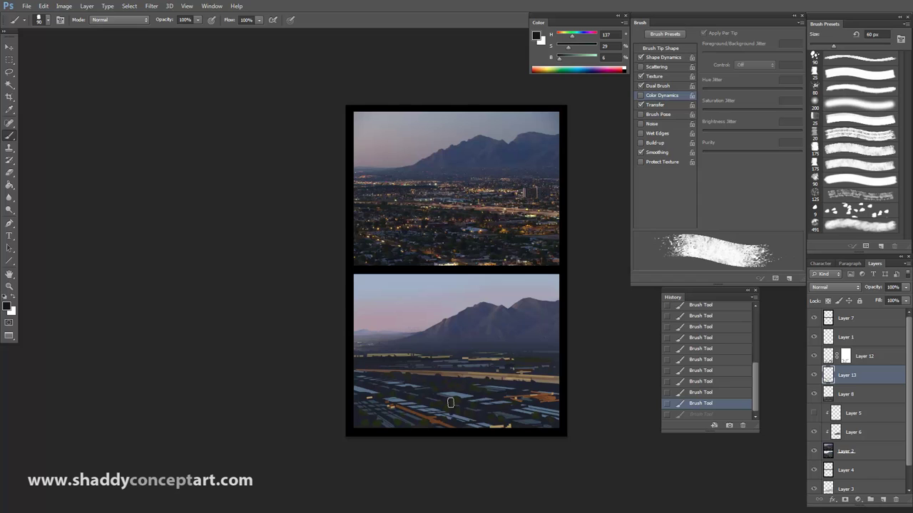
{"action": "key", "text": "ctrl+z"}
{"action": "left_click_drag", "start_coordinate": [452, 402], "coordinate": [483, 419]}
Add a new layer beneath Layer 13 and paint dark speckled strokes on the lower central blocks at 45 px and 10% brightness
{"action": "left_click", "coordinate": [881, 499]}
{"action": "key", "text": "ctrl+bracketleft"}
{"action": "key", "text": "bracketleft"}
{"action": "key", "text": "bracketleft"}
{"action": "left_click_drag", "start_coordinate": [559, 59], "coordinate": [561, 59]}
{"action": "mouse_move", "coordinate": [478, 406]}
{"action": "left_mouse_down"}
{"action": "mouse_move", "coordinate": [440, 409]}
{"action": "mouse_move", "coordinate": [468, 422]}
{"action": "left_mouse_up"}
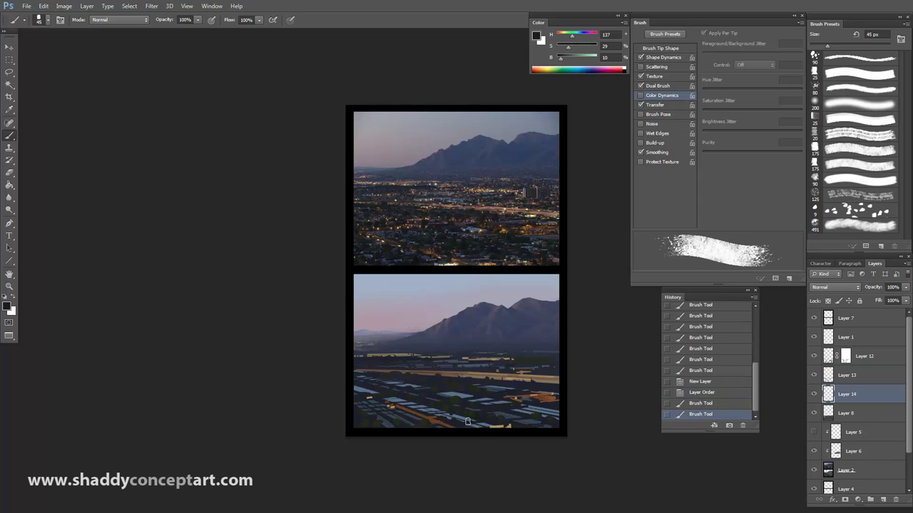
Break up the left and central foreground blocks with dark speckled strokes, varying the brush size and ending at 35 px
{"action": "left_click_drag", "start_coordinate": [367, 376], "coordinate": [380, 382]}
{"action": "left_click_drag", "start_coordinate": [444, 408], "coordinate": [414, 411]}
{"action": "key", "text": "bracketleft"}
{"action": "left_click_drag", "start_coordinate": [411, 409], "coordinate": [385, 420]}
{"action": "key", "text": "bracketright"}
{"action": "key", "text": "bracketright"}
{"action": "mouse_move", "coordinate": [378, 416]}
{"action": "left_mouse_down"}
{"action": "mouse_move", "coordinate": [368, 423]}
{"action": "mouse_move", "coordinate": [387, 431]}
{"action": "left_mouse_up"}
{"action": "key", "text": "bracketleft"}
{"action": "key", "text": "bracketleft"}
{"action": "key", "text": "bracketleft"}
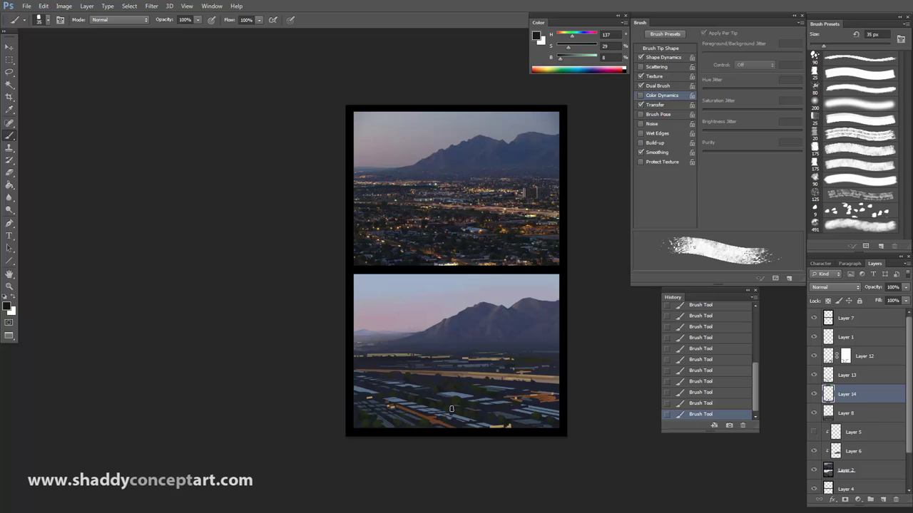
Check how the painted city reads at a small scale beside the reference photo
{"action": "key", "text": "ctrl+minus"}
{"action": "key", "text": "ctrl+minus"}
{"action": "key", "text": "ctrl+minus"}
{"action": "key", "text": "ctrl+minus"}
{"action": "key", "text": "ctrl+plus"}
{"action": "key", "text": "ctrl+plus"}
{"action": "key", "text": "ctrl+plus"}
{"action": "key", "text": "ctrl+plus"}
Reduce the speckled brush to 20 px
{"action": "key", "text": "bracketleft"}
{"action": "key", "text": "bracketleft"}
{"action": "key", "text": "bracketleft"}
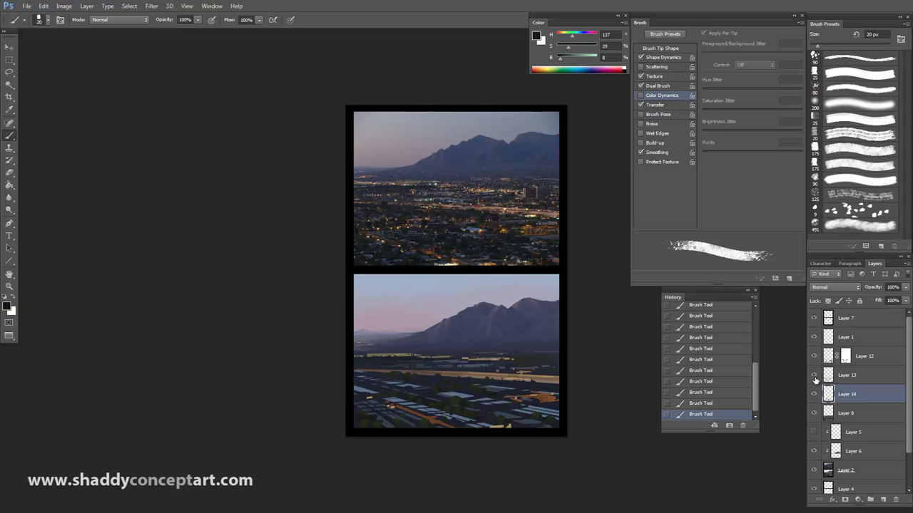
Merge Layers 12, 13 and 14 into one layer and add a layer mask to it
{"action": "left_click", "coordinate": [816, 358], "text": "shift"}
{"action": "key", "text": "ctrl+e"}
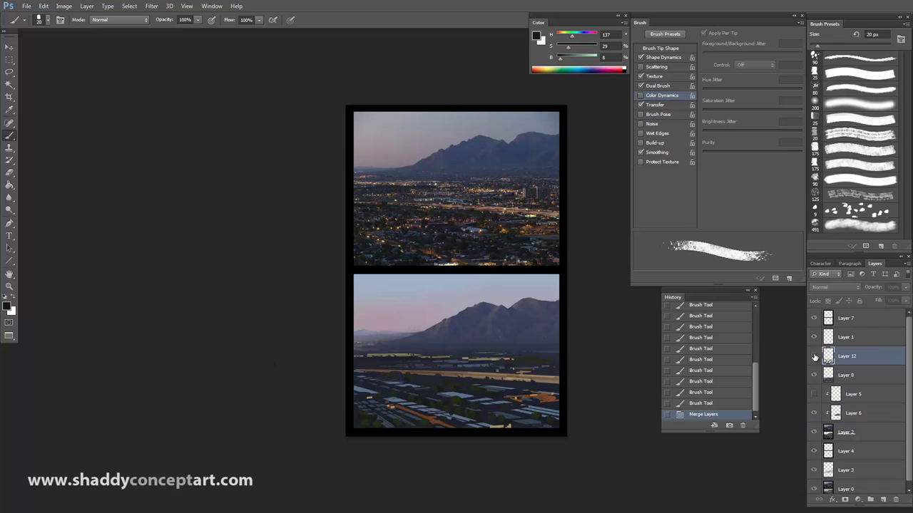
{"action": "left_click", "coordinate": [845, 500]}
Choose the rough 90 px brush preset and set the foreground colour to black for masking
{"action": "left_click", "coordinate": [838, 59]}
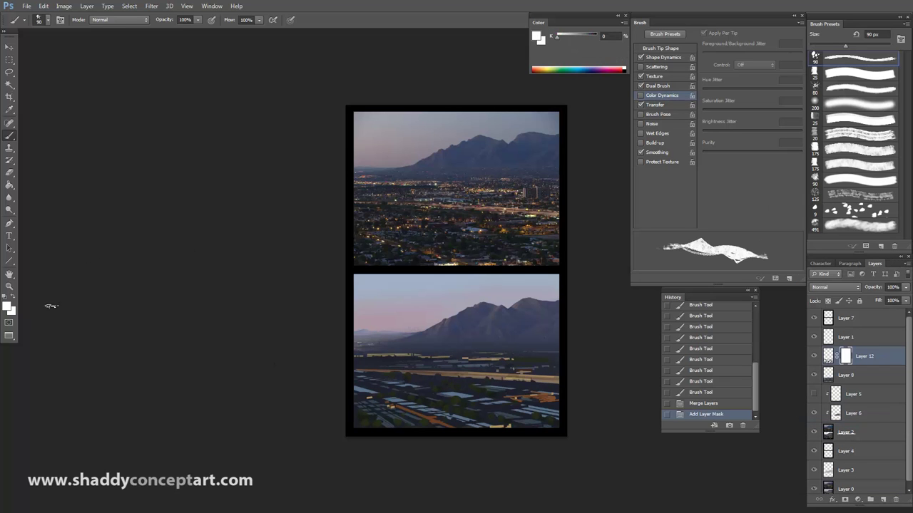
{"action": "left_click", "coordinate": [7, 306]}
{"action": "left_click_drag", "start_coordinate": [380, 240], "coordinate": [288, 306]}
{"action": "key", "text": "Return"}
Mask out parts of the light strips above the road with black strokes, reducing the brush to 60 px
{"action": "left_click_drag", "start_coordinate": [457, 355], "coordinate": [472, 356]}
{"action": "key", "text": "bracketleft"}
{"action": "key", "text": "bracketleft"}
{"action": "key", "text": "bracketleft"}
{"action": "left_click_drag", "start_coordinate": [467, 357], "coordinate": [485, 358]}
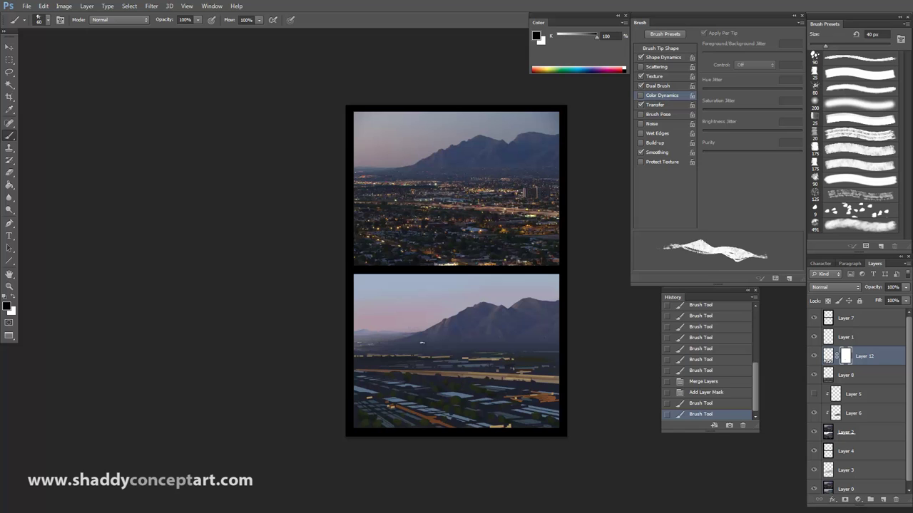
Mask out more of the foreground light strips with small black strokes of the rough brush, undoing one unwanted stroke
{"action": "key", "text": "bracketleft"}
{"action": "key", "text": "bracketleft"}
{"action": "key", "text": "bracketleft"}
{"action": "mouse_move", "coordinate": [428, 355]}
{"action": "left_mouse_down"}
{"action": "mouse_move", "coordinate": [446, 356]}
{"action": "mouse_move", "coordinate": [396, 356]}
{"action": "mouse_move", "coordinate": [434, 376]}
{"action": "left_mouse_up"}
{"action": "key", "text": "bracketleft"}
{"action": "key", "text": "bracketleft"}
{"action": "key", "text": "bracketleft"}
{"action": "key", "text": "ctrl+minus"}
{"action": "key", "text": "ctrl+plus"}
{"action": "key", "text": "bracketright"}
{"action": "key", "text": "bracketright"}
{"action": "key", "text": "bracketright"}
{"action": "key", "text": "bracketright"}
{"action": "key", "text": "bracketright"}
{"action": "key", "text": "ctrl+z"}
{"action": "key", "text": "bracketleft"}
{"action": "key", "text": "bracketleft"}
{"action": "key", "text": "bracketleft"}
{"action": "key", "text": "bracketleft"}
Choose the rough 175 px brush preset and enlarge it to 400 px for masking the lower blocks
{"action": "key", "text": "bracketright"}
{"action": "key", "text": "bracketright"}
{"action": "key", "text": "bracketright"}
{"action": "key", "text": "bracketright"}
{"action": "key", "text": "bracketright"}
{"action": "key", "text": "bracketright"}
{"action": "key", "text": "bracketright"}
{"action": "key", "text": "bracketright"}
{"action": "key", "text": "bracketright"}
{"action": "key", "text": "bracketright"}
{"action": "key", "text": "bracketright"}
{"action": "key", "text": "bracketright"}
{"action": "key", "text": "bracketright"}
{"action": "key", "text": "bracketright"}
{"action": "key", "text": "bracketright"}
{"action": "key", "text": "bracketright"}
{"action": "key", "text": "bracketright"}
{"action": "key", "text": "bracketright"}
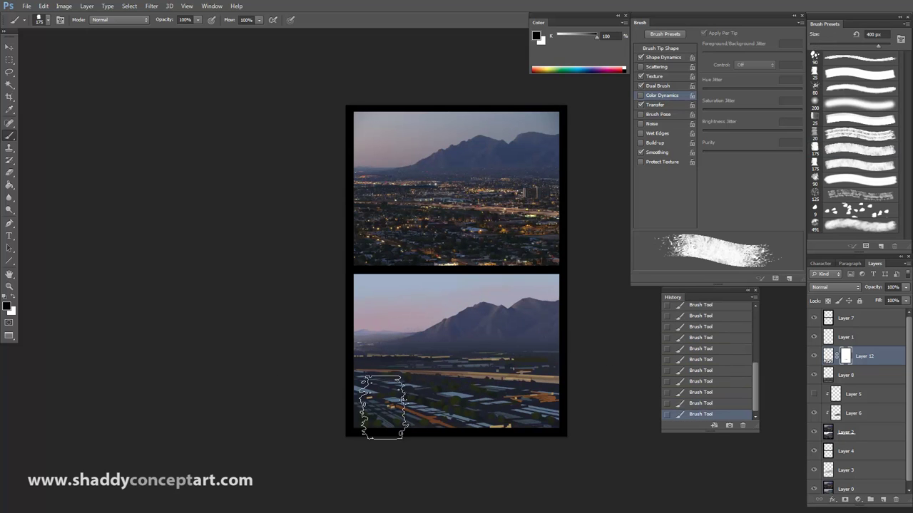
Set the brush opacity to 30% and fade the lower city blocks on the mask, reducing the brush to 200 px
{"action": "key", "text": "3"}
{"action": "key", "text": "bracketleft"}
{"action": "key", "text": "bracketleft"}
{"action": "key", "text": "bracketleft"}
{"action": "key", "text": "bracketleft"}
{"action": "key", "text": "bracketleft"}
{"action": "key", "text": "bracketleft"}
{"action": "key", "text": "bracketleft"}
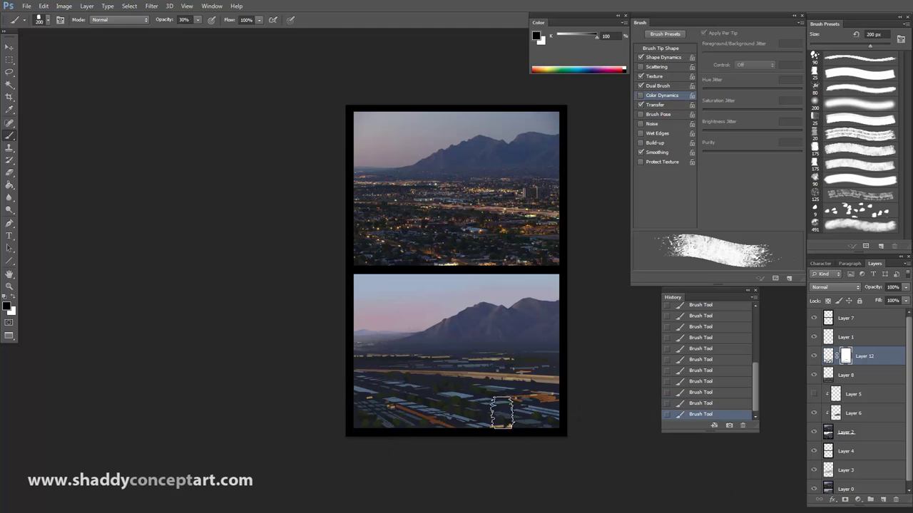
Lower the brush opacity to 20% and soften the mask around the road, reducing the brush to 90 px
{"action": "key", "text": "2"}
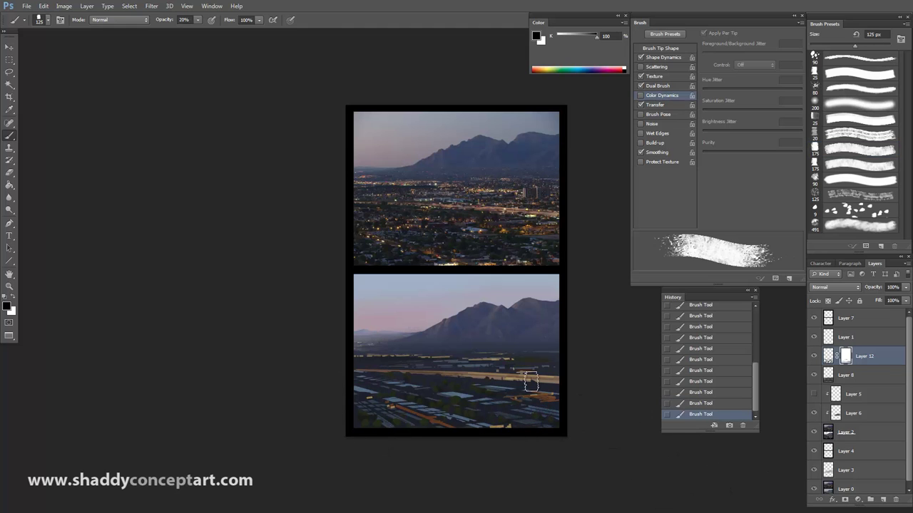
{"action": "key", "text": "bracketleft"}
{"action": "key", "text": "ctrl+minus"}
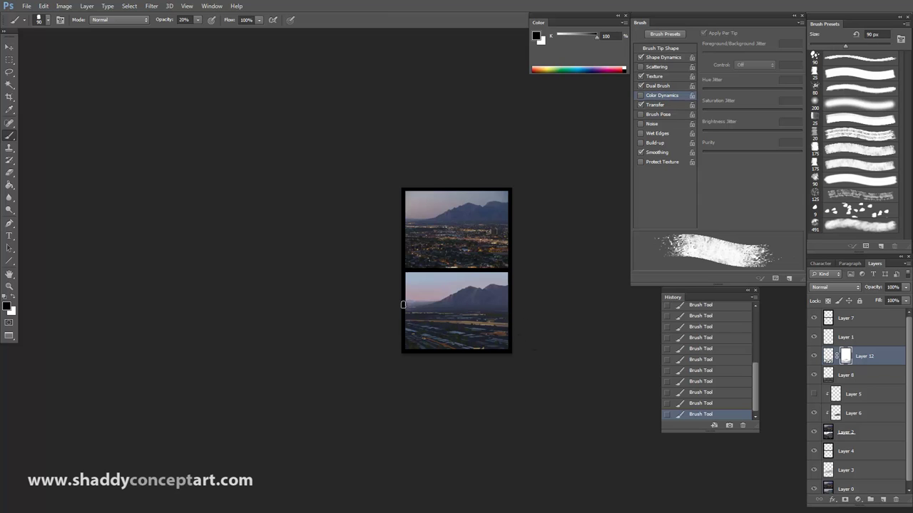
{"action": "key", "text": "ctrl+plus"}
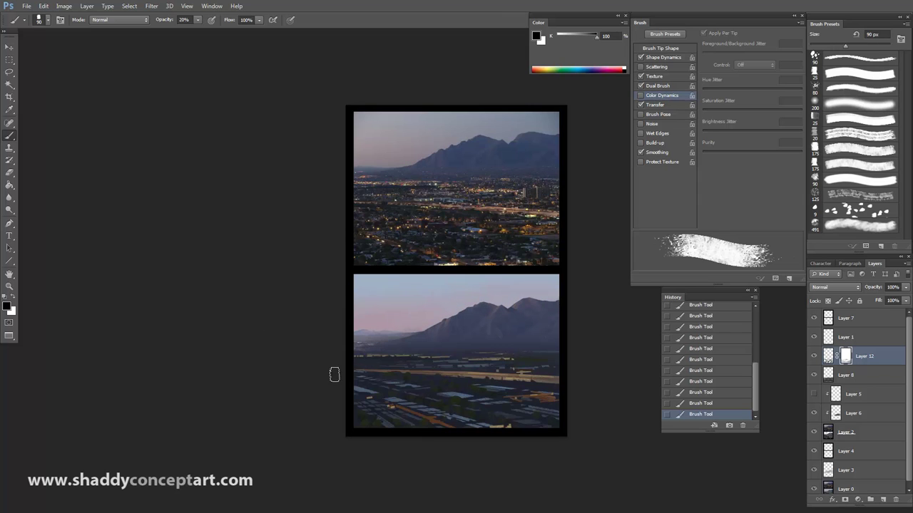
Choose the scattered dot brush, add a new layer above Layer 12 and set the colour to light grey (H 64, S 13, B 71)
{"action": "left_click", "coordinate": [815, 209]}
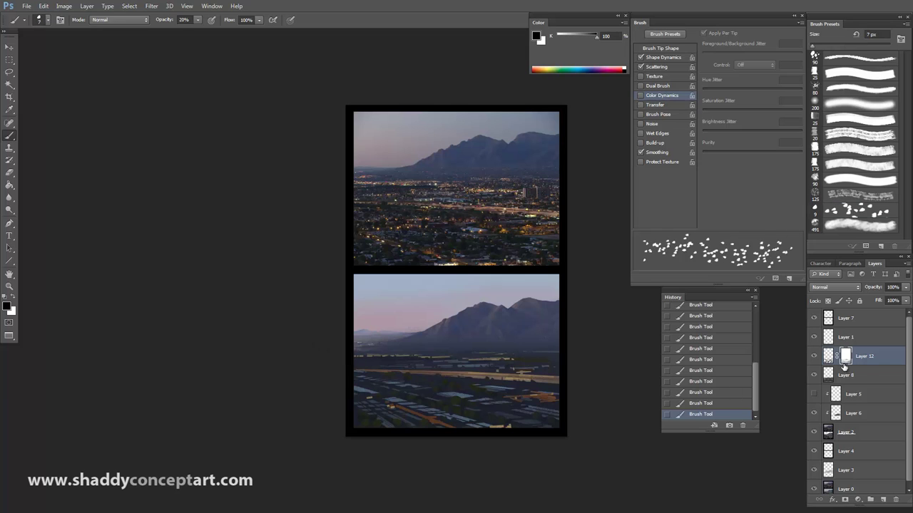
{"action": "left_click", "coordinate": [883, 500]}
{"action": "key", "text": "bracketleft"}
{"action": "left_click_drag", "start_coordinate": [399, 396], "coordinate": [428, 394]}
{"action": "key", "text": "ctrl+z"}
{"action": "left_click", "coordinate": [584, 59]}
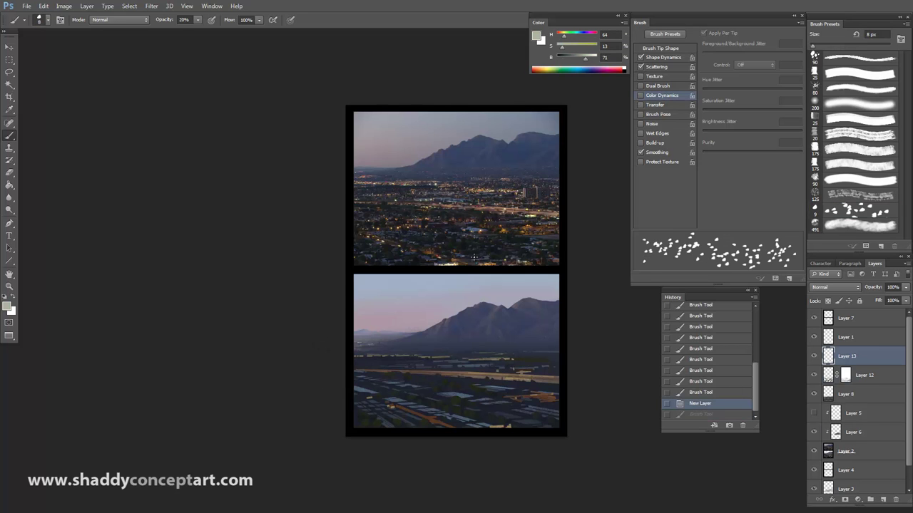
Raise the brush opacity to 100% and shift the colour to a more saturated tone, trying dots near the road's right end
{"action": "left_click_drag", "start_coordinate": [527, 371], "coordinate": [538, 372]}
{"action": "key", "text": "ctrl+z"}
{"action": "left_click_drag", "start_coordinate": [197, 20], "coordinate": [238, 32]}
{"action": "key", "text": "bracketleft"}
{"action": "left_click_drag", "start_coordinate": [524, 371], "coordinate": [536, 371]}
{"action": "key", "text": "ctrl+z"}
{"action": "left_click", "coordinate": [562, 35]}
{"action": "left_click_drag", "start_coordinate": [562, 47], "coordinate": [583, 47]}
Turn on Transfer for the dot brush and set its scatter to 452%, trying rows of dots above the road
{"action": "key", "text": "bracketright"}
{"action": "left_click", "coordinate": [640, 105]}
{"action": "left_click_drag", "start_coordinate": [467, 361], "coordinate": [489, 360]}
{"action": "key", "text": "ctrl+z"}
{"action": "left_click", "coordinate": [657, 67]}
{"action": "left_click_drag", "start_coordinate": [753, 46], "coordinate": [749, 46]}
{"action": "left_click", "coordinate": [559, 42]}
{"action": "left_click_drag", "start_coordinate": [455, 360], "coordinate": [522, 361]}
{"action": "key", "text": "ctrl+z"}
Sample a golden orange from the reference photo's city lights and reduce the brush's scatter count to 1, trying dots above the road
{"action": "left_click", "coordinate": [526, 179], "text": "alt"}
{"action": "left_click", "coordinate": [524, 184], "text": "alt"}
{"action": "key", "text": "bracketright"}
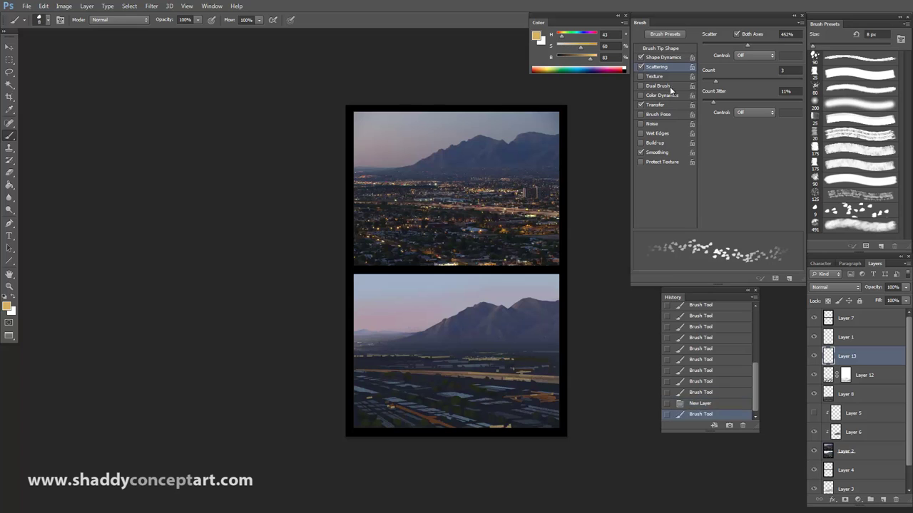
{"action": "key", "text": "ctrl+z"}
{"action": "left_click_drag", "start_coordinate": [715, 81], "coordinate": [702, 81]}
{"action": "left_click_drag", "start_coordinate": [457, 359], "coordinate": [492, 359]}
{"action": "key", "text": "ctrl+z"}
{"action": "key", "text": "ctrl+z"}
{"action": "left_click", "coordinate": [641, 105]}
{"action": "key", "text": "bracketleft"}
{"action": "key", "text": "ctrl+z"}
Paint golden light dots above and along the road, raising the colour's saturation to 64% and sizing the brush at 10 px
{"action": "left_click_drag", "start_coordinate": [399, 362], "coordinate": [357, 363]}
{"action": "key", "text": "ctrl+minus"}
{"action": "left_click_drag", "start_coordinate": [463, 348], "coordinate": [517, 348]}
{"action": "key", "text": "bracketright"}
{"action": "key", "text": "bracketright"}
{"action": "key", "text": "bracketright"}
{"action": "key", "text": "ctrl+z"}
{"action": "left_click_drag", "start_coordinate": [581, 48], "coordinate": [583, 48]}
{"action": "key", "text": "bracketright"}
{"action": "left_click_drag", "start_coordinate": [499, 347], "coordinate": [522, 348]}
{"action": "key", "text": "bracketleft"}
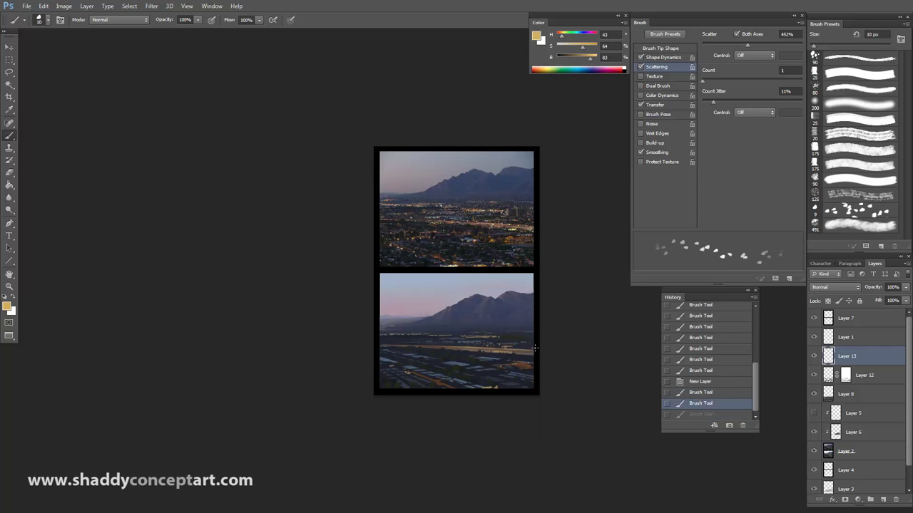
Dab golden lights onto the blocks just below the road and reduce the brush to 9 px
{"action": "left_click", "coordinate": [485, 357]}
{"action": "key", "text": "bracketright"}
{"action": "left_click", "coordinate": [484, 358]}
{"action": "key", "text": "bracketleft"}
{"action": "key", "text": "bracketleft"}
{"action": "key", "text": "bracketleft"}
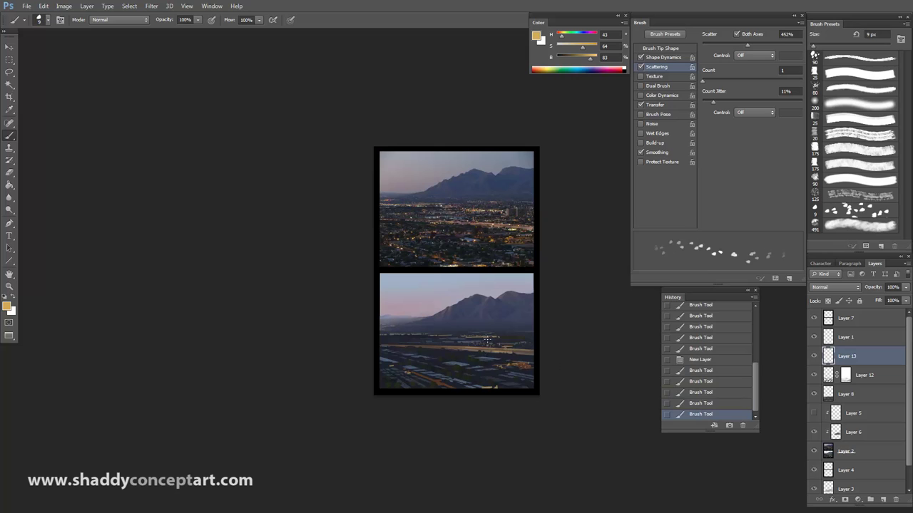
Try a golden dab on the left blocks, undo it and enlarge the brush to 25 px
{"action": "left_click", "coordinate": [385, 361]}
{"action": "key", "text": "ctrl+z"}
{"action": "key", "text": "bracketright"}
{"action": "key", "text": "bracketright"}
{"action": "key", "text": "bracketright"}
{"action": "key", "text": "bracketright"}
{"action": "key", "text": "bracketright"}
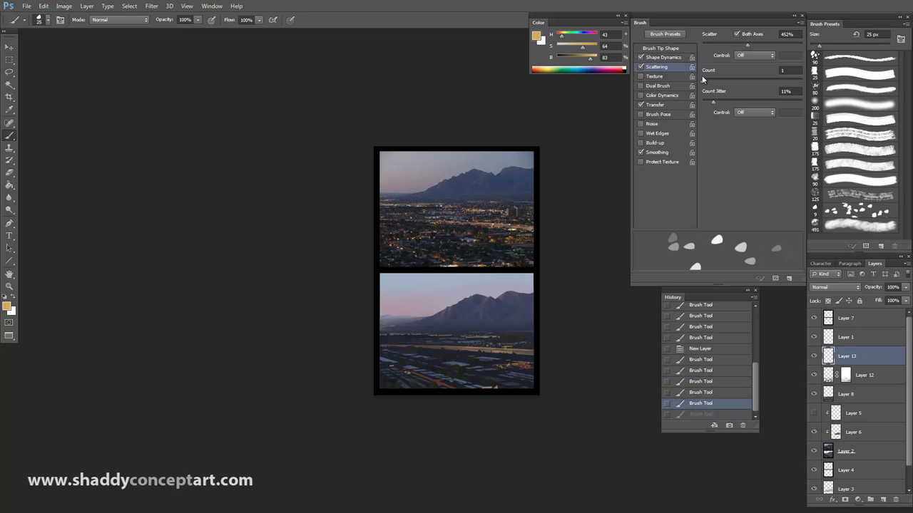
Turn off Transfer, reduce the brush to 15 px and set the scatter to 219%, trying golden dots across the left blocks
{"action": "left_click_drag", "start_coordinate": [747, 45], "coordinate": [791, 45]}
{"action": "key", "text": "bracketleft"}
{"action": "key", "text": "bracketleft"}
{"action": "key", "text": "bracketleft"}
{"action": "left_click", "coordinate": [640, 105]}
{"action": "key", "text": "ctrl+z"}
{"action": "key", "text": "bracketright"}
{"action": "left_click_drag", "start_coordinate": [385, 365], "coordinate": [443, 367]}
{"action": "key", "text": "ctrl+z"}
{"action": "left_click", "coordinate": [660, 57]}
{"action": "left_click", "coordinate": [656, 66]}
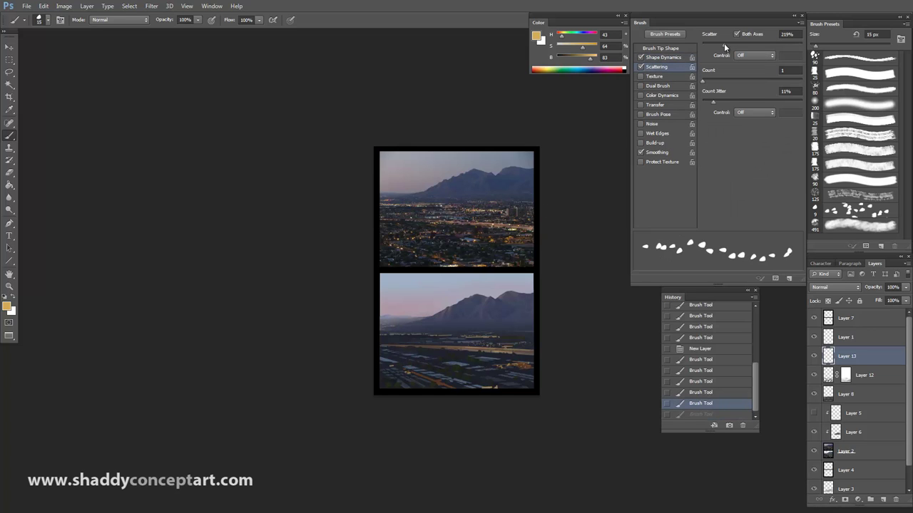
Set the brush tip spacing to 907% and paint widely spaced golden lights over the lower city blocks
{"action": "left_click", "coordinate": [660, 47]}
{"action": "left_click_drag", "start_coordinate": [765, 203], "coordinate": [796, 204]}
{"action": "key", "text": "ctrl+z"}
{"action": "left_click_drag", "start_coordinate": [396, 368], "coordinate": [428, 367]}
{"action": "key", "text": "ctrl+z"}
{"action": "left_click_drag", "start_coordinate": [392, 370], "coordinate": [431, 372]}
{"action": "key", "text": "ctrl+z"}
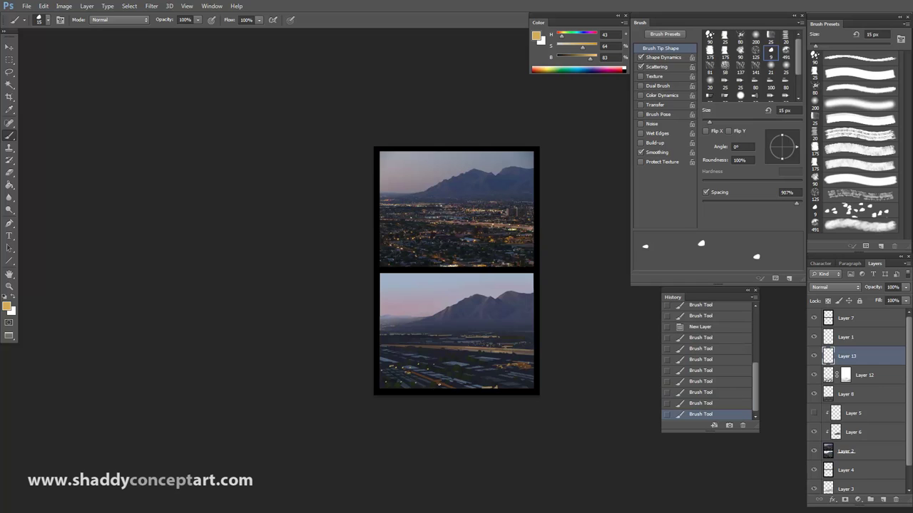
Reduce the brush to 6 px, sample a dimmer gold from the reference lights and dab small lights above the road
{"action": "key", "text": "ctrl+minus"}
{"action": "key", "text": "bracketleft"}
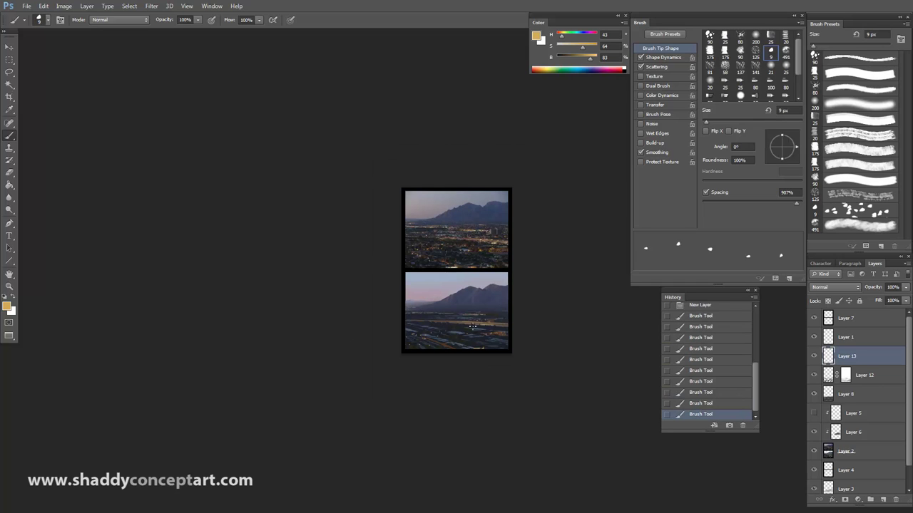
{"action": "key", "text": "ctrl+plus"}
{"action": "key", "text": "bracketleft"}
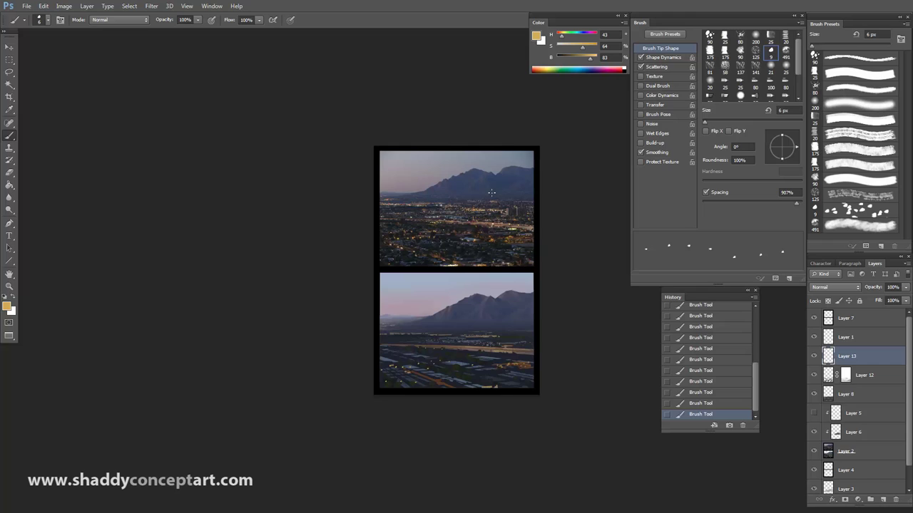
{"action": "left_click", "coordinate": [492, 224], "text": "alt"}
{"action": "left_click", "coordinate": [440, 339]}
{"action": "key", "text": "ctrl+z"}
{"action": "left_click", "coordinate": [441, 339]}
Try a dense row of gold dots above the road with the brush at 8 px and 96% spacing
{"action": "left_click_drag", "start_coordinate": [796, 204], "coordinate": [750, 204]}
{"action": "key", "text": "bracketright"}
{"action": "key", "text": "bracketright"}
{"action": "left_click_drag", "start_coordinate": [395, 341], "coordinate": [436, 344]}
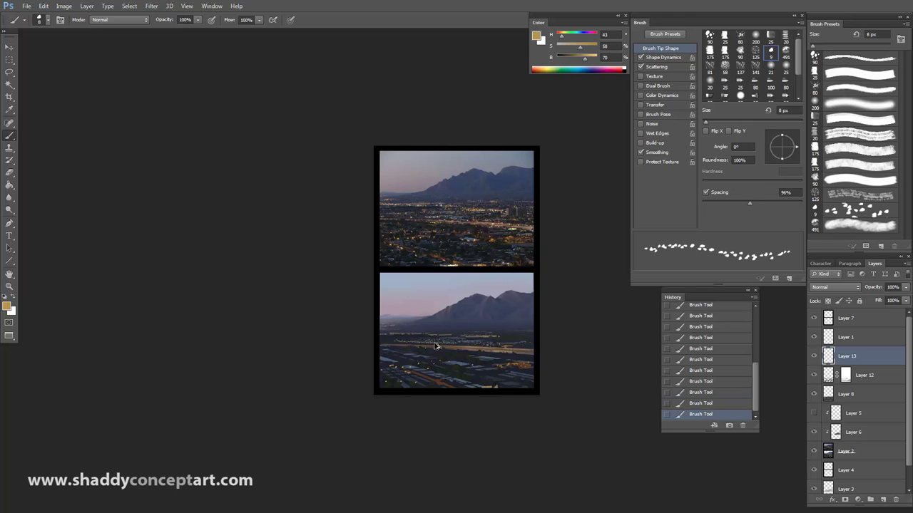
{"action": "key", "text": "ctrl+z"}
Change the colour to blue (H 223, S 56, B 51) and set the brush spacing to 155%, trying a dab near the road
{"action": "key", "text": "bracketleft"}
{"action": "left_click_drag", "start_coordinate": [750, 203], "coordinate": [783, 207]}
{"action": "mouse_move", "coordinate": [562, 36]}
{"action": "left_mouse_down"}
{"action": "mouse_move", "coordinate": [581, 36]}
{"action": "mouse_move", "coordinate": [577, 59]}
{"action": "left_mouse_up"}
{"action": "left_click", "coordinate": [464, 342]}
{"action": "key", "text": "ctrl+z"}
{"action": "key", "text": "bracketright"}
{"action": "key", "text": "bracketright"}
{"action": "left_click_drag", "start_coordinate": [783, 203], "coordinate": [766, 204]}
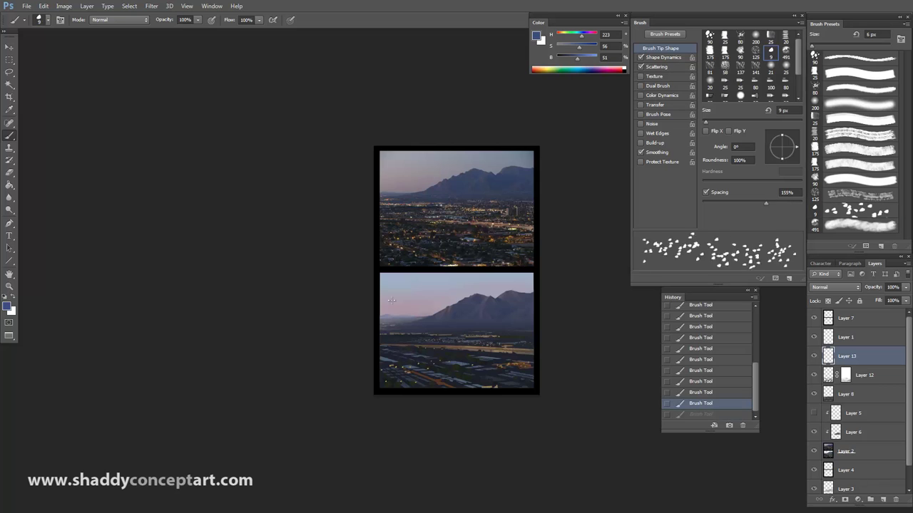
Paint fine blue dots around the road and blocks, stepping back unwanted strokes and setting the brush to 4 px
{"action": "key", "text": "bracketleft"}
{"action": "key", "text": "bracketleft"}
{"action": "key", "text": "bracketleft"}
{"action": "key", "text": "bracketleft"}
{"action": "key", "text": "bracketleft"}
{"action": "key", "text": "bracketleft"}
{"action": "key", "text": "bracketleft"}
{"action": "mouse_move", "coordinate": [417, 342]}
{"action": "left_mouse_down"}
{"action": "mouse_move", "coordinate": [439, 343]}
{"action": "mouse_move", "coordinate": [457, 365]}
{"action": "left_mouse_up"}
{"action": "key", "text": "ctrl+z"}
{"action": "key", "text": "ctrl+plus"}
{"action": "key", "text": "ctrl+alt+z"}
{"action": "key", "text": "bracketright"}
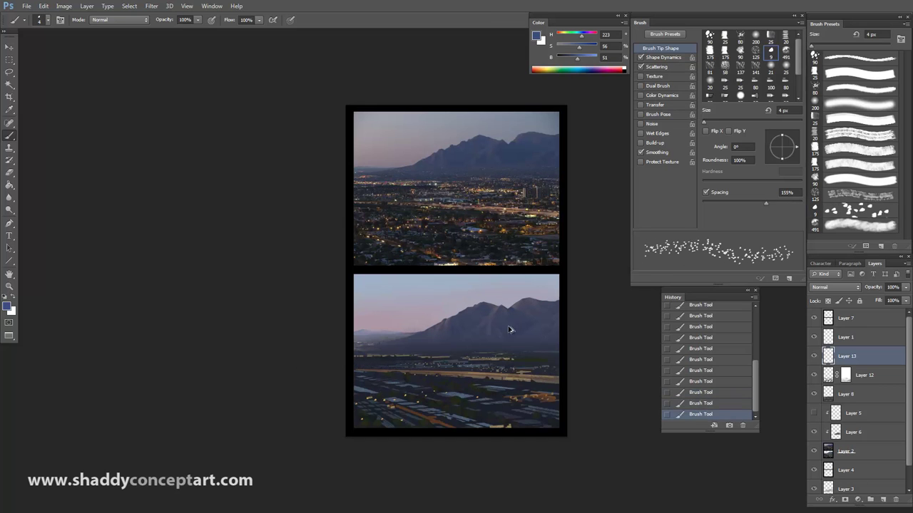
Undo the last dab, set the brush's scatter count jitter to 11% and paint blue dots above the road
{"action": "key", "text": "ctrl+z"}
{"action": "left_click", "coordinate": [657, 67]}
{"action": "left_click_drag", "start_coordinate": [715, 80], "coordinate": [703, 80]}
{"action": "left_click_drag", "start_coordinate": [407, 369], "coordinate": [374, 365]}
{"action": "key", "text": "bracketright"}
{"action": "key", "text": "bracketleft"}
{"action": "key", "text": "bracketleft"}
{"action": "key", "text": "bracketleft"}
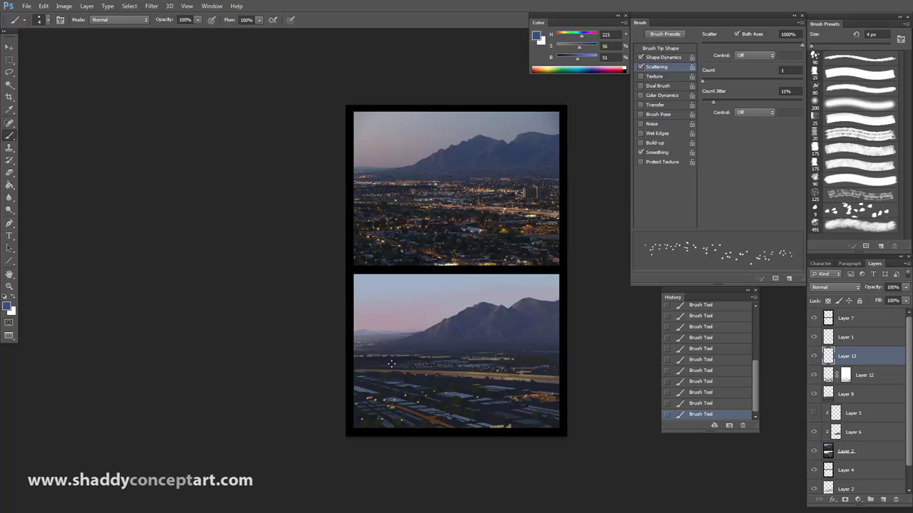
Try larger blue dots near the road with the brush at 10 px
{"action": "key", "text": "bracketright"}
{"action": "key", "text": "bracketright"}
{"action": "key", "text": "bracketright"}
{"action": "key", "text": "bracketright"}
{"action": "key", "text": "bracketright"}
{"action": "key", "text": "bracketright"}
{"action": "key", "text": "ctrl+z"}
{"action": "key", "text": "ctrl+minus"}
Switch to the rough 175 brush preset at 50 px and try a blue stroke over the city blocks
{"action": "left_click", "coordinate": [815, 149]}
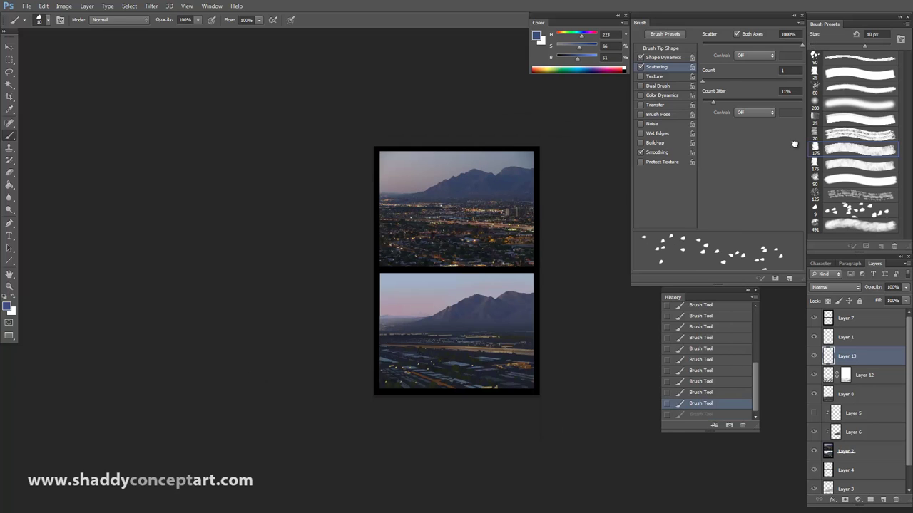
{"action": "key", "text": "bracketleft"}
{"action": "key", "text": "bracketleft"}
{"action": "key", "text": "bracketleft"}
{"action": "key", "text": "bracketleft"}
{"action": "key", "text": "bracketleft"}
{"action": "key", "text": "bracketleft"}
{"action": "left_click_drag", "start_coordinate": [476, 371], "coordinate": [482, 377]}
{"action": "key", "text": "bracketleft"}
{"action": "key", "text": "bracketleft"}
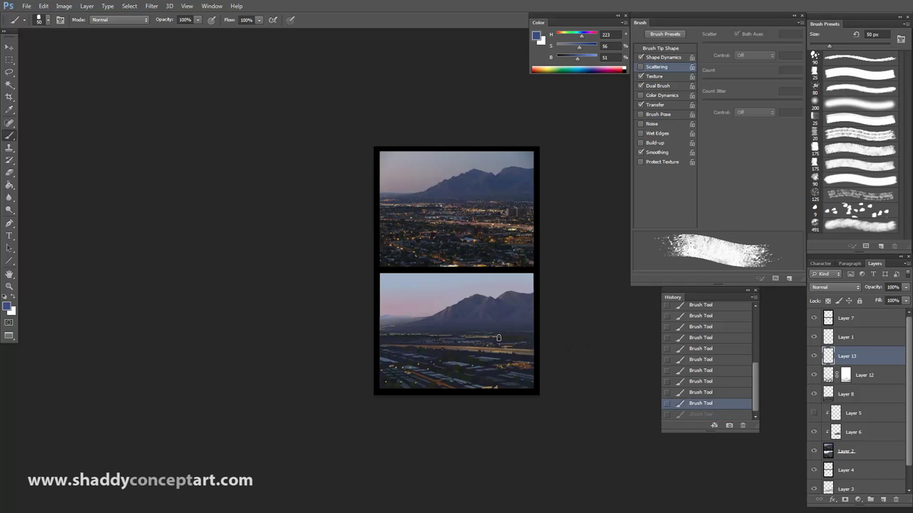
Undo the trial stroke and touch up the city above the road with the rough brush at 70 to 90 px in darker blue (B 44)
{"action": "key", "text": "ctrl+z"}
{"action": "key", "text": "bracketright"}
{"action": "key", "text": "bracketright"}
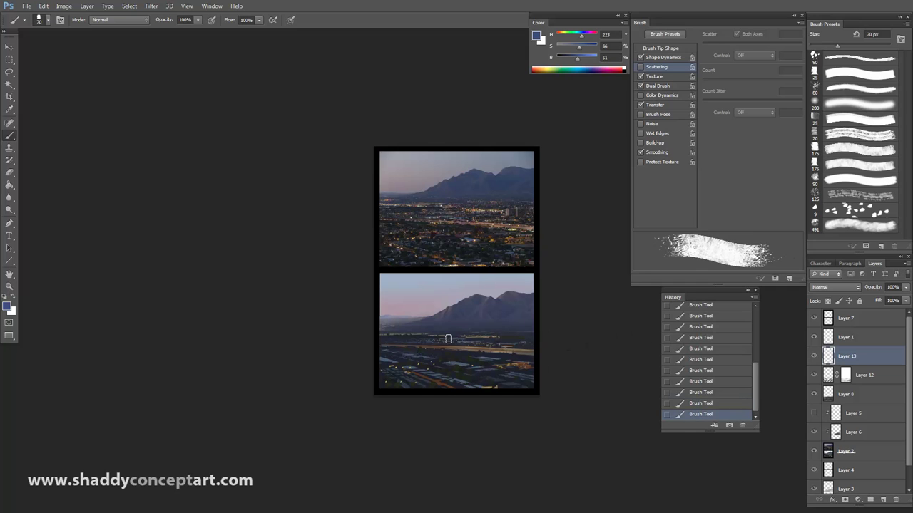
{"action": "key", "text": "ctrl+plus"}
{"action": "key", "text": "bracketright"}
{"action": "key", "text": "bracketright"}
{"action": "left_click", "coordinate": [385, 364]}
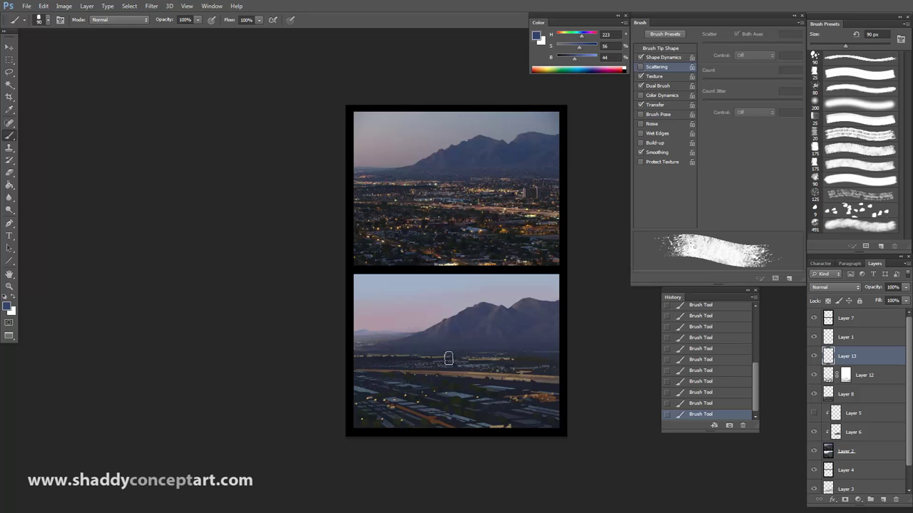
Return to the scattered-dots brush preset at 5 px and undo the last stroke
{"action": "key", "text": "bracketleft"}
{"action": "key", "text": "bracketleft"}
{"action": "key", "text": "bracketleft"}
{"action": "key", "text": "bracketleft"}
{"action": "left_click", "coordinate": [850, 215]}
{"action": "key", "text": "bracketleft"}
{"action": "key", "text": "bracketleft"}
{"action": "key", "text": "bracketleft"}
{"action": "key", "text": "bracketleft"}
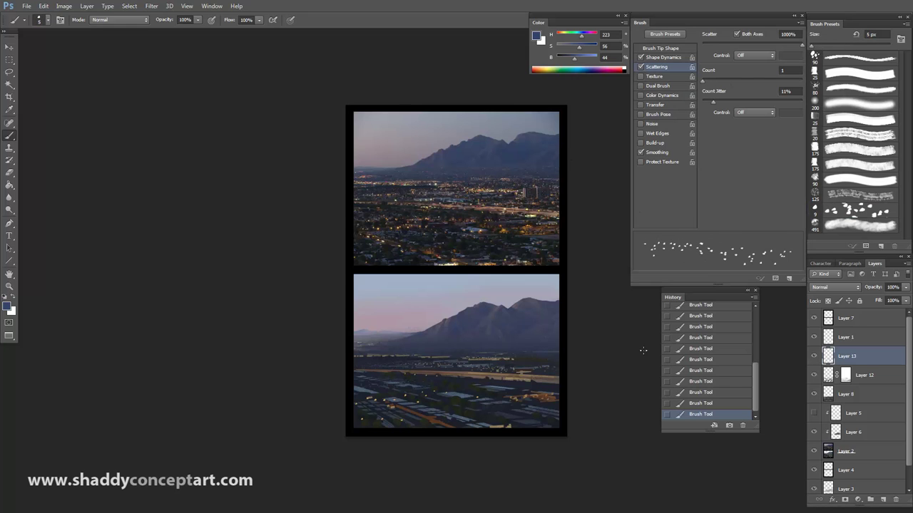
{"action": "key", "text": "ctrl+z"}
Change the colour to muted tan (H 39, S 20, B 44), try a row of dots below the mountains and reduce the brush to 2 px
{"action": "left_click", "coordinate": [565, 48]}
{"action": "left_click", "coordinate": [561, 35]}
{"action": "left_click_drag", "start_coordinate": [506, 358], "coordinate": [546, 357]}
{"action": "key", "text": "ctrl+z"}
{"action": "key", "text": "bracketleft"}
{"action": "key", "text": "bracketleft"}
{"action": "key", "text": "bracketleft"}
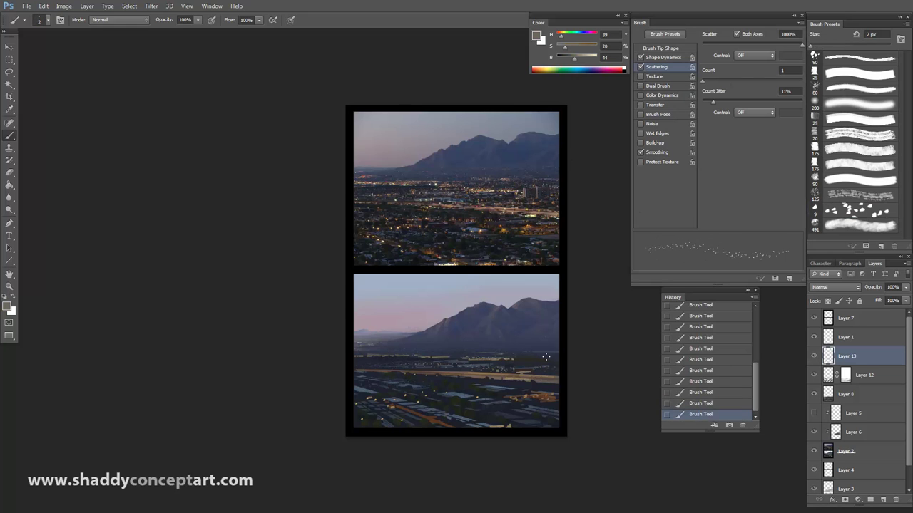
Scatter fine tan dots across the distant flats with the brush at 3 to 4 px, stepping back unwanted strokes
{"action": "key", "text": "ctrl+plus"}
{"action": "key", "text": "bracketright"}
{"action": "key", "text": "bracketright"}
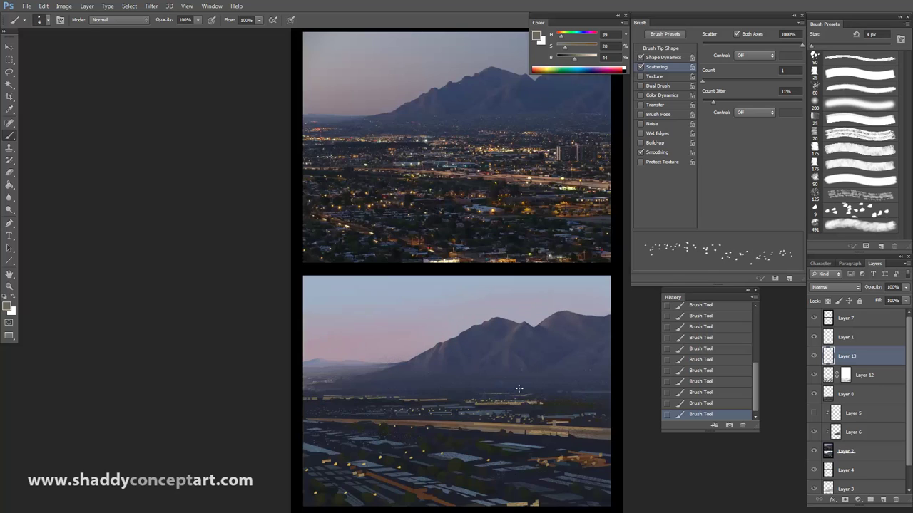
{"action": "key", "text": "bracketleft"}
{"action": "key", "text": "ctrl+z"}
{"action": "left_click", "coordinate": [660, 48]}
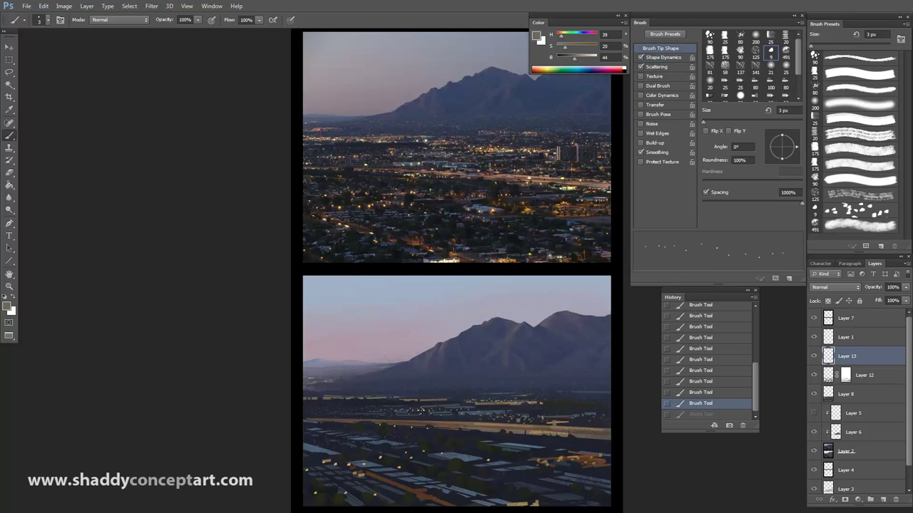
{"action": "key", "text": "bracketright"}
{"action": "key", "text": "ctrl+z"}
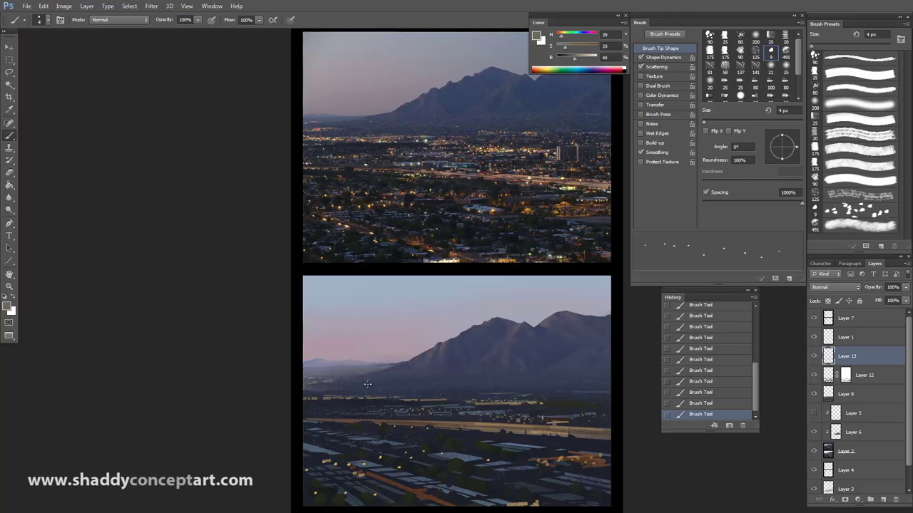
{"action": "key", "text": "ctrl+minus"}
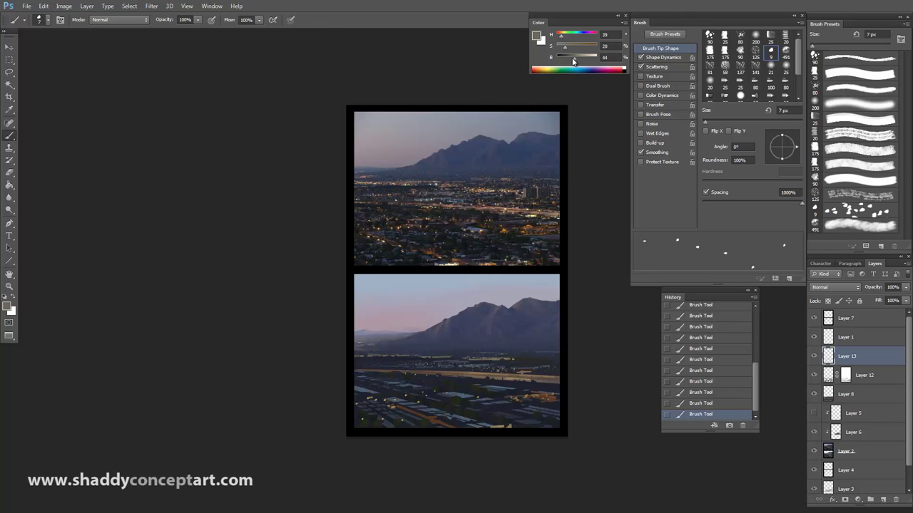
Brighten the tan to S 29, B 57 and dab small distant lights below the mountains
{"action": "left_click_drag", "start_coordinate": [575, 59], "coordinate": [579, 59]}
{"action": "left_click_drag", "start_coordinate": [565, 48], "coordinate": [568, 48]}
{"action": "left_click", "coordinate": [527, 355]}
{"action": "key", "text": "ctrl+z"}
{"action": "left_click", "coordinate": [504, 358]}
{"action": "key", "text": "ctrl+minus"}
{"action": "key", "text": "ctrl+minus"}
{"action": "key", "text": "ctrl+plus"}
{"action": "key", "text": "ctrl+plus"}
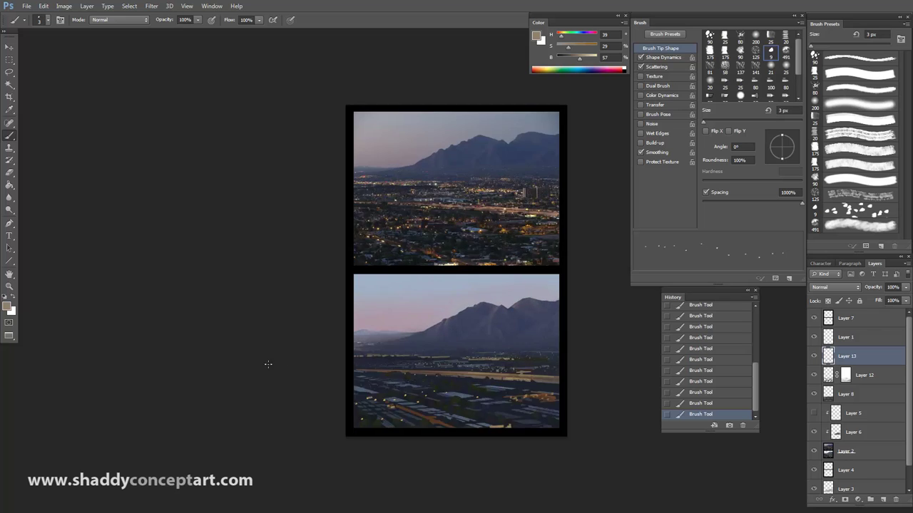
Switch to the rough 175 brush preset, enlarge it and sample a dark blue (H 214, S 37, B 26) from the city blocks
{"action": "key", "text": "bracketright"}
{"action": "left_click", "coordinate": [860, 165]}
{"action": "left_click", "coordinate": [860, 150]}
{"action": "key", "text": "bracketright"}
{"action": "key", "text": "bracketright"}
{"action": "key", "text": "bracketright"}
{"action": "key", "text": "bracketright"}
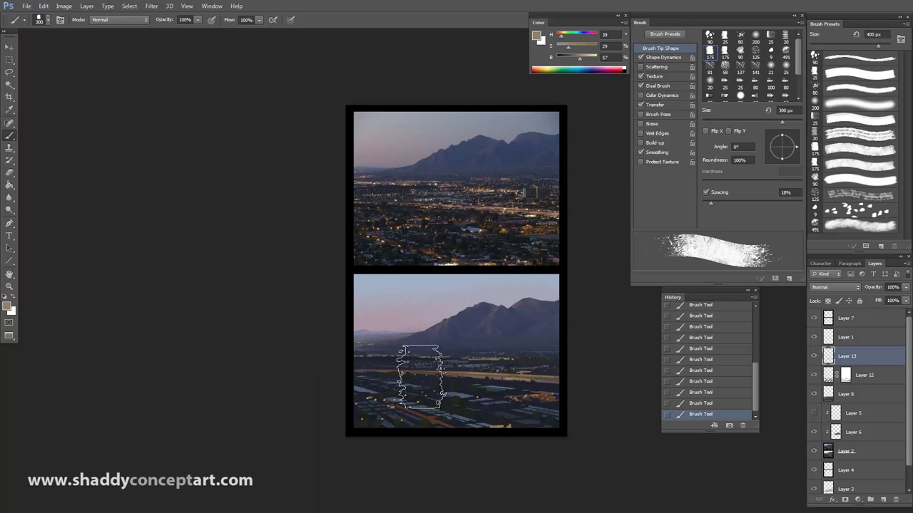
{"action": "left_click", "coordinate": [415, 379], "text": "alt"}
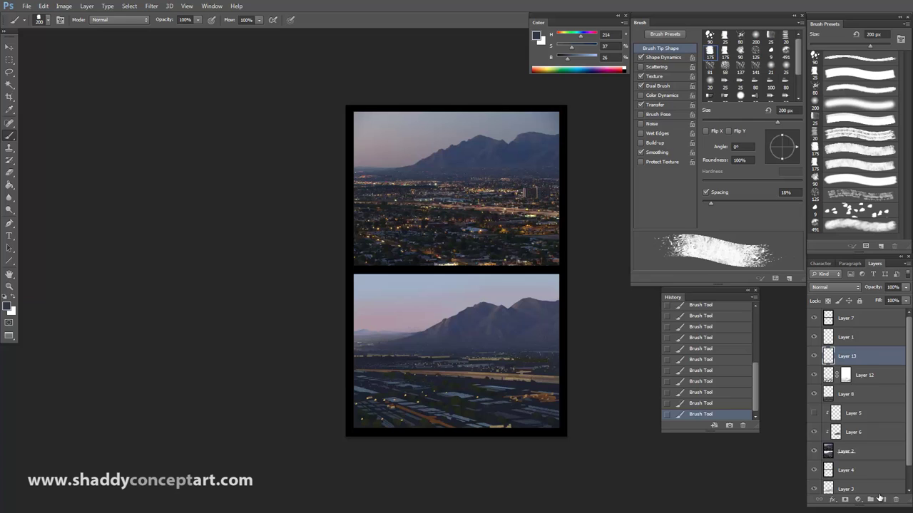
Add a new layer above Layer 13, shrink the rough brush for small strokes and undo the trial stroke
{"action": "key", "text": "ctrl+shift+alt+n"}
{"action": "key", "text": "bracketleft"}
{"action": "key", "text": "bracketleft"}
{"action": "key", "text": "bracketleft"}
{"action": "key", "text": "bracketleft"}
{"action": "key", "text": "bracketleft"}
{"action": "key", "text": "bracketleft"}
{"action": "key", "text": "bracketleft"}
{"action": "key", "text": "bracketleft"}
{"action": "key", "text": "bracketleft"}
{"action": "key", "text": "ctrl+z"}
Set the brush opacity to 40% and brush soft strokes around the road and blocks, undoing the unwanted ones
{"action": "key", "text": "4"}
{"action": "mouse_move", "coordinate": [409, 386]}
{"action": "left_mouse_down"}
{"action": "mouse_move", "coordinate": [443, 381]}
{"action": "mouse_move", "coordinate": [339, 374]}
{"action": "mouse_move", "coordinate": [489, 375]}
{"action": "left_mouse_up"}
{"action": "left_click_drag", "start_coordinate": [489, 375], "coordinate": [573, 389]}
{"action": "key", "text": "ctrl+z"}
{"action": "mouse_move", "coordinate": [530, 361]}
{"action": "left_mouse_down"}
{"action": "mouse_move", "coordinate": [555, 397]}
{"action": "mouse_move", "coordinate": [545, 377]}
{"action": "left_mouse_up"}
{"action": "key", "text": "ctrl+z"}
Switch to the flat 90 brush preset, sample golden and brown tones from the painted lights and reduce the brush to 20 px
{"action": "left_click", "coordinate": [838, 62]}
{"action": "left_click", "coordinate": [543, 377], "text": "alt"}
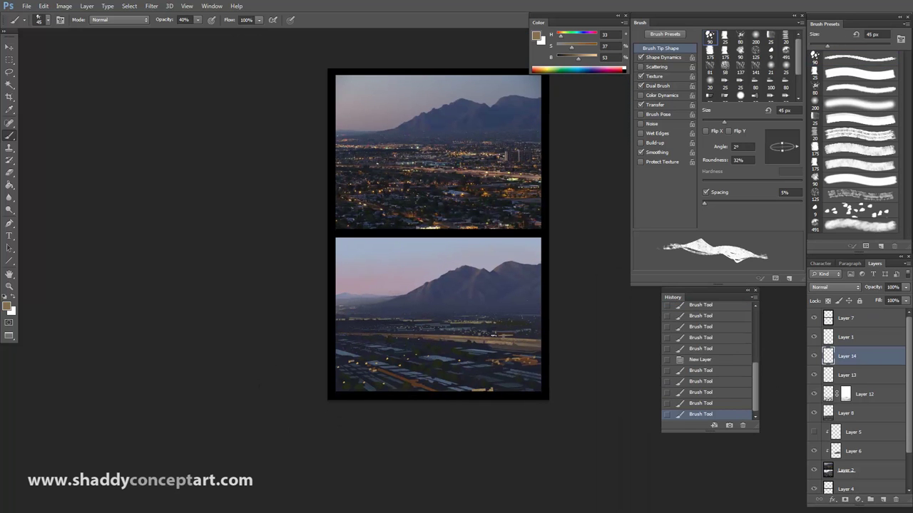
{"action": "left_click", "coordinate": [494, 335], "text": "alt"}
{"action": "key", "text": "bracketleft"}
{"action": "key", "text": "bracketleft"}
{"action": "key", "text": "bracketleft"}
{"action": "key", "text": "bracketleft"}
{"action": "key", "text": "bracketleft"}
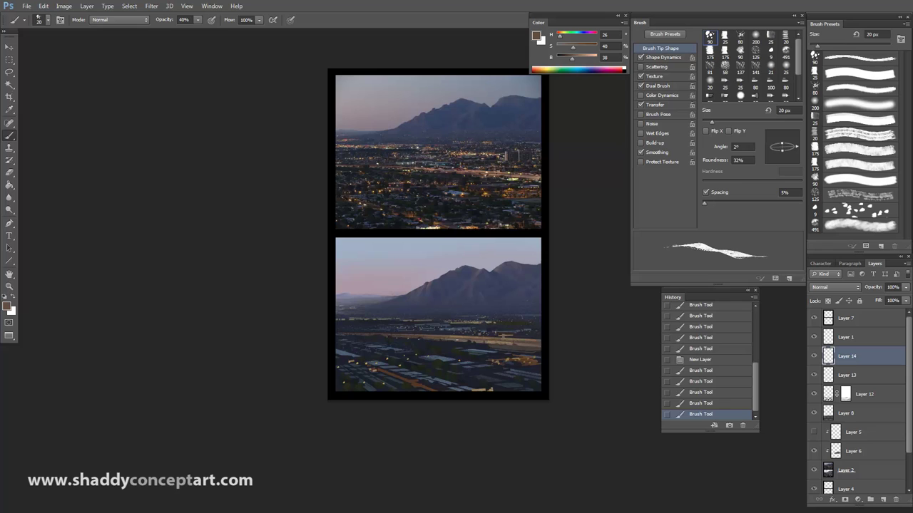
Restore the brush opacity to 100% and paint thin strokes in sampled gold along the road, narrowing the brush to 15 px
{"action": "left_click", "coordinate": [197, 20]}
{"action": "left_click_drag", "start_coordinate": [198, 32], "coordinate": [228, 31]}
{"action": "key", "text": "ctrl+z"}
{"action": "mouse_move", "coordinate": [502, 337]}
{"action": "left_mouse_down"}
{"action": "mouse_move", "coordinate": [474, 340]}
{"action": "mouse_move", "coordinate": [521, 343]}
{"action": "left_mouse_up"}
{"action": "left_click", "coordinate": [499, 338], "text": "alt"}
{"action": "key", "text": "ctrl+z"}
{"action": "key", "text": "bracketleft"}
{"action": "key", "text": "bracketleft"}
{"action": "key", "text": "bracketright"}
{"action": "left_click_drag", "start_coordinate": [520, 344], "coordinate": [479, 345]}
{"action": "key", "text": "ctrl+z"}
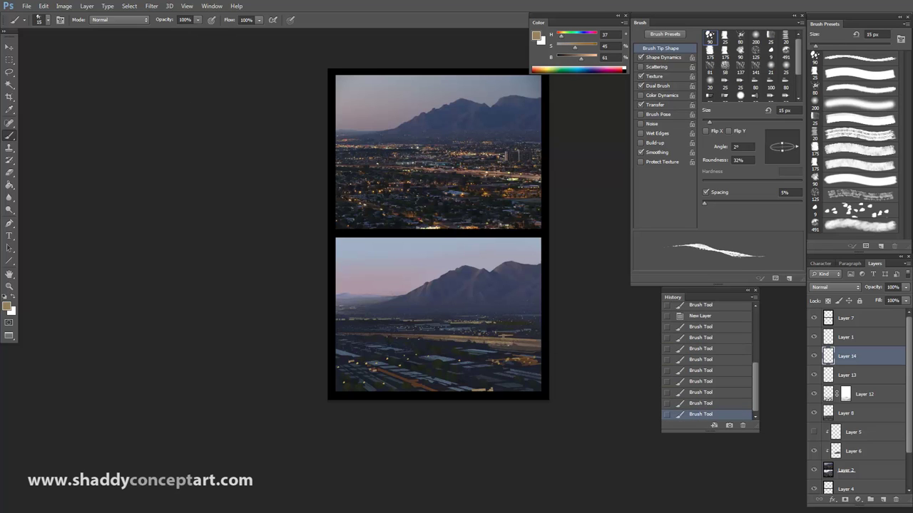
Brighten the gold to H 37, S 44, B 86 and paint highlights on the road with the brush at 15 px
{"action": "left_click_drag", "start_coordinate": [581, 59], "coordinate": [588, 59]}
{"action": "left_click_drag", "start_coordinate": [574, 47], "coordinate": [570, 47]}
{"action": "key", "text": "bracketright"}
{"action": "left_click_drag", "start_coordinate": [502, 348], "coordinate": [512, 346]}
{"action": "key", "text": "ctrl+z"}
{"action": "key", "text": "ctrl+z"}
{"action": "key", "text": "bracketleft"}
{"action": "left_click", "coordinate": [591, 63]}
{"action": "key", "text": "bracketleft"}
{"action": "key", "text": "bracketright"}
{"action": "key", "text": "ctrl+z"}
{"action": "key", "text": "bracketleft"}
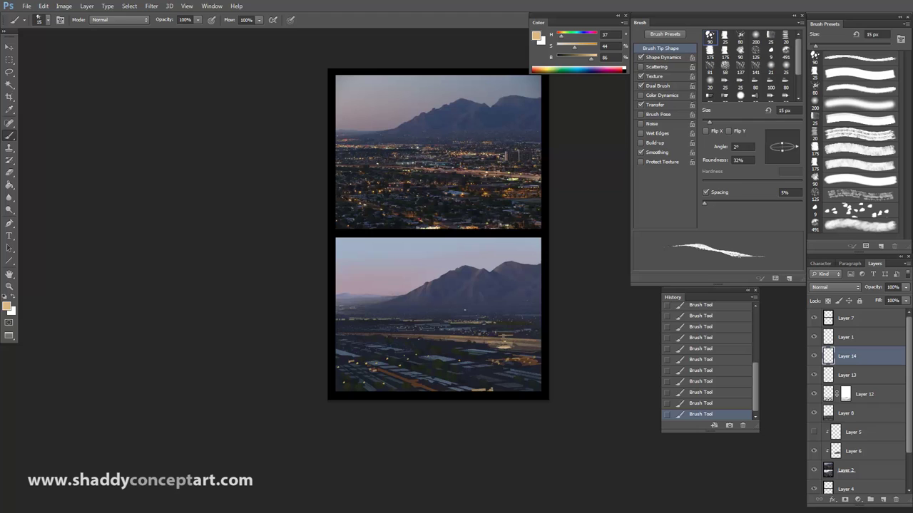
Sample tones from the light band above the road, paint short strokes there and pick a dark blue (H 228, S 37, B 16) at 20 px
{"action": "left_click", "coordinate": [466, 328], "text": "alt"}
{"action": "key", "text": "bracketleft"}
{"action": "key", "text": "ctrl+z"}
{"action": "left_click", "coordinate": [466, 328], "text": "alt"}
{"action": "key", "text": "bracketright"}
{"action": "left_click_drag", "start_coordinate": [460, 329], "coordinate": [470, 328]}
{"action": "left_click", "coordinate": [440, 326], "text": "alt"}
{"action": "key", "text": "bracketright"}
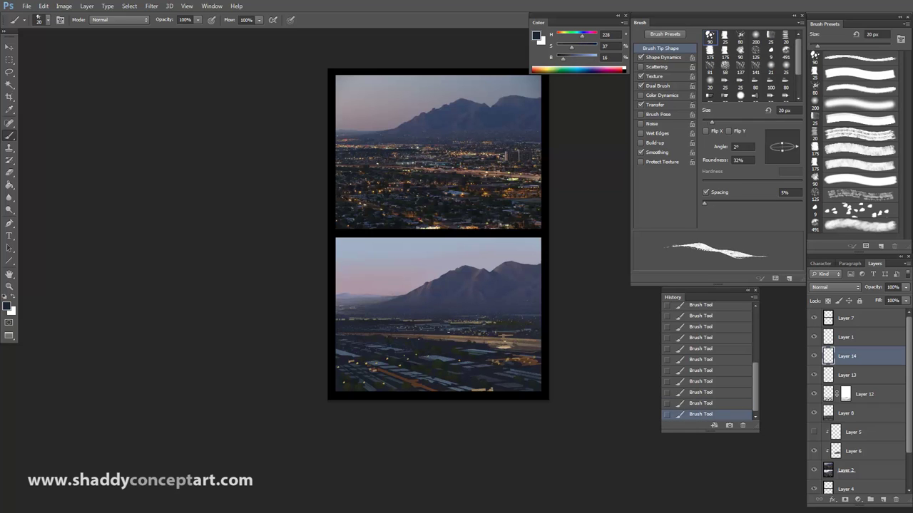
Change the colour to red (H 0, S 77, B 52) and dab a small red accent above the road with the brush at 25 px
{"action": "left_click", "coordinate": [557, 35]}
{"action": "left_click", "coordinate": [582, 46]}
{"action": "key", "text": "bracketright"}
{"action": "left_click", "coordinate": [570, 57]}
{"action": "key", "text": "bracketright"}
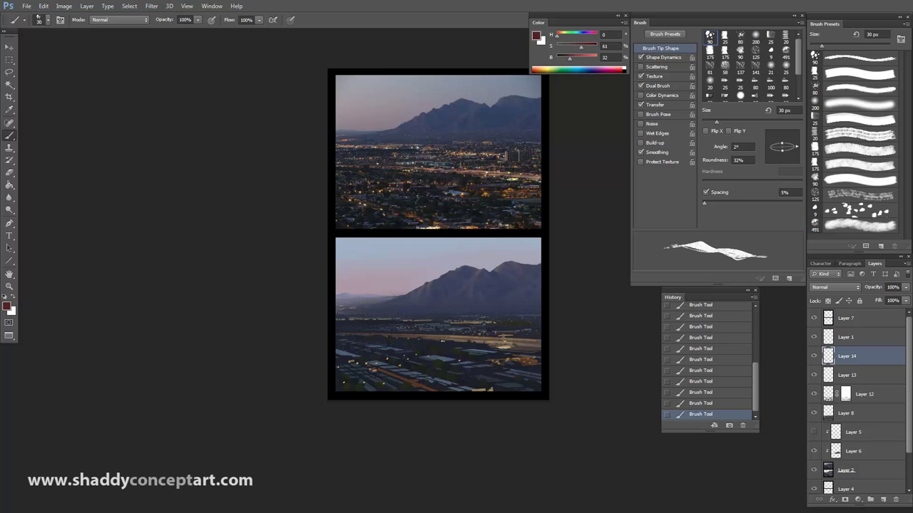
{"action": "key", "text": "ctrl+z"}
{"action": "left_click", "coordinate": [588, 46]}
{"action": "left_click", "coordinate": [577, 58]}
{"action": "key", "text": "bracketleft"}
{"action": "left_click", "coordinate": [427, 318]}
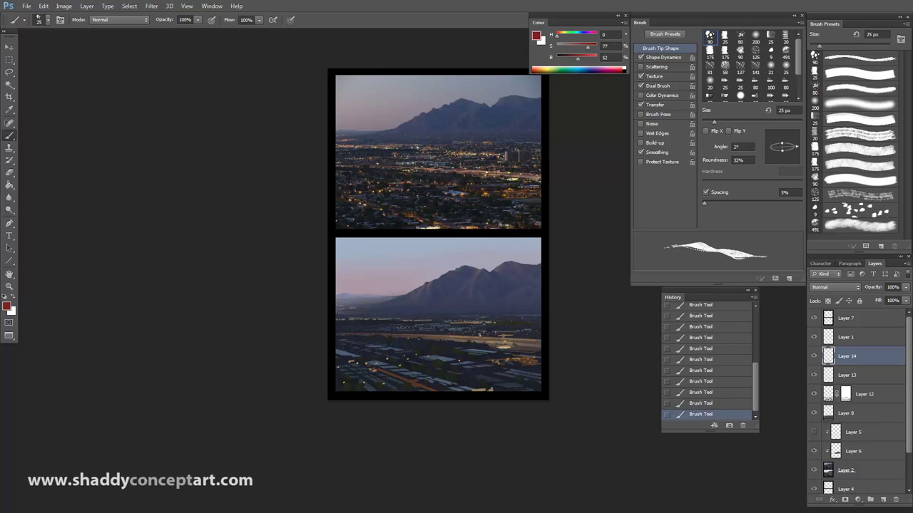
Sample golds from the road highlights and add warm light strokes at 15 to 25 px, undoing the unwanted one
{"action": "key", "text": "bracketleft"}
{"action": "key", "text": "bracketleft"}
{"action": "left_click", "coordinate": [525, 356], "text": "alt"}
{"action": "key", "text": "ctrl+z"}
{"action": "left_click", "coordinate": [502, 346], "text": "alt"}
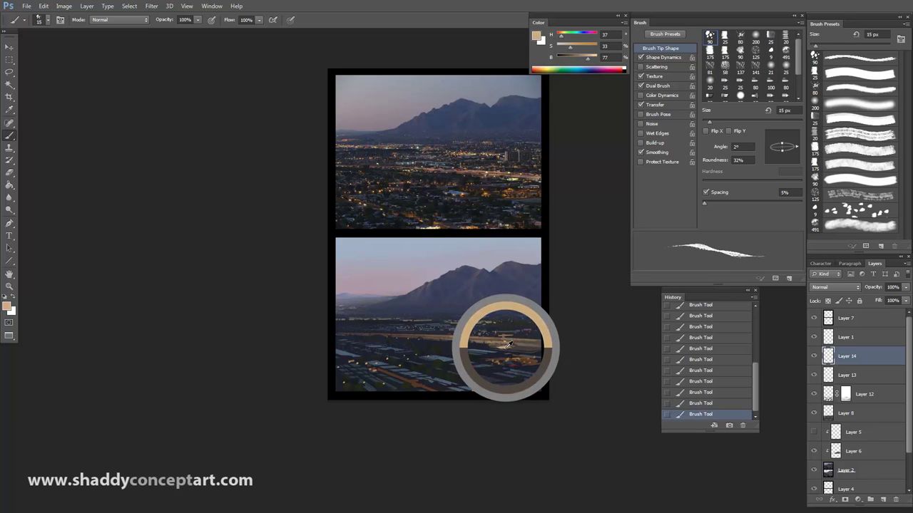
{"action": "key", "text": "bracketright"}
{"action": "key", "text": "bracketright"}
{"action": "key", "text": "ctrl+z"}
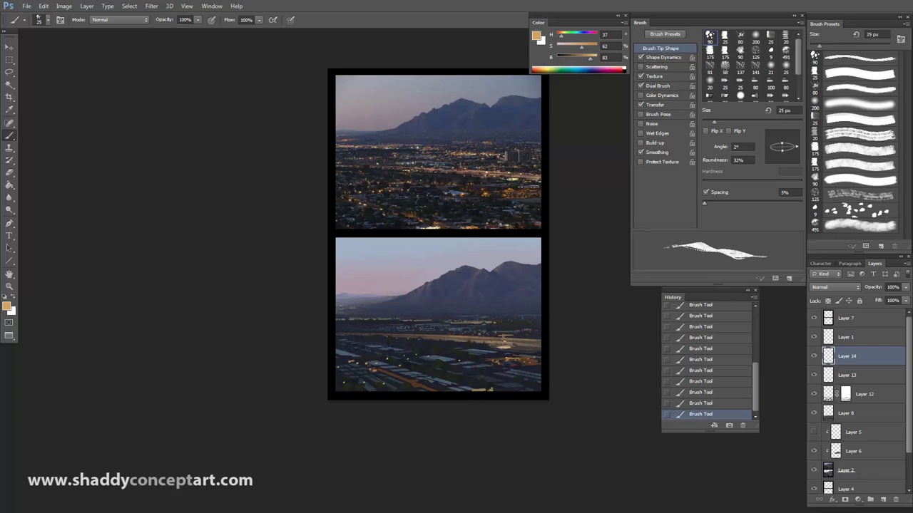
Sample brown and muted blue tones from around the road and refine the blocks with small strokes at 20 to 25 px
{"action": "key", "text": "ctrl+minus"}
{"action": "key", "text": "bracketleft"}
{"action": "key", "text": "bracketleft"}
{"action": "key", "text": "bracketleft"}
{"action": "key", "text": "bracketright"}
{"action": "key", "text": "bracketright"}
{"action": "left_click", "coordinate": [469, 346], "text": "alt"}
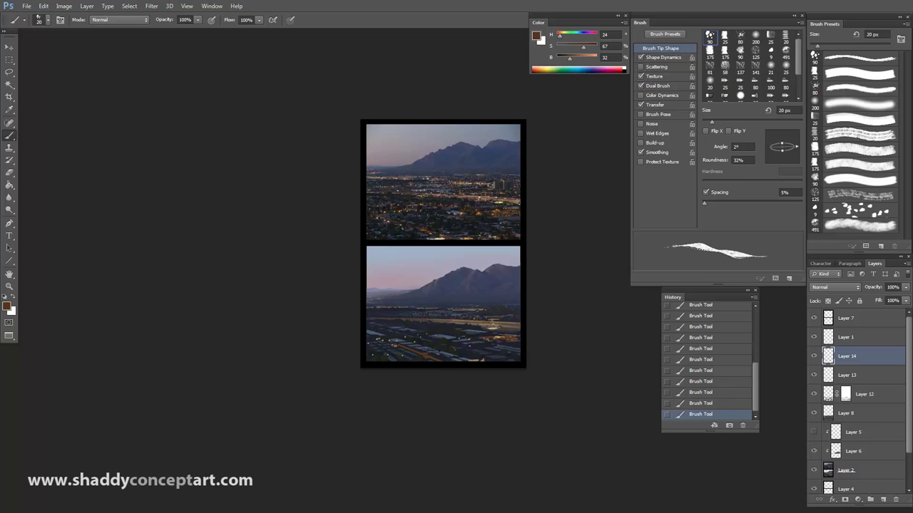
{"action": "left_click", "coordinate": [487, 345], "text": "alt"}
{"action": "key", "text": "bracketleft"}
{"action": "key", "text": "bracketleft"}
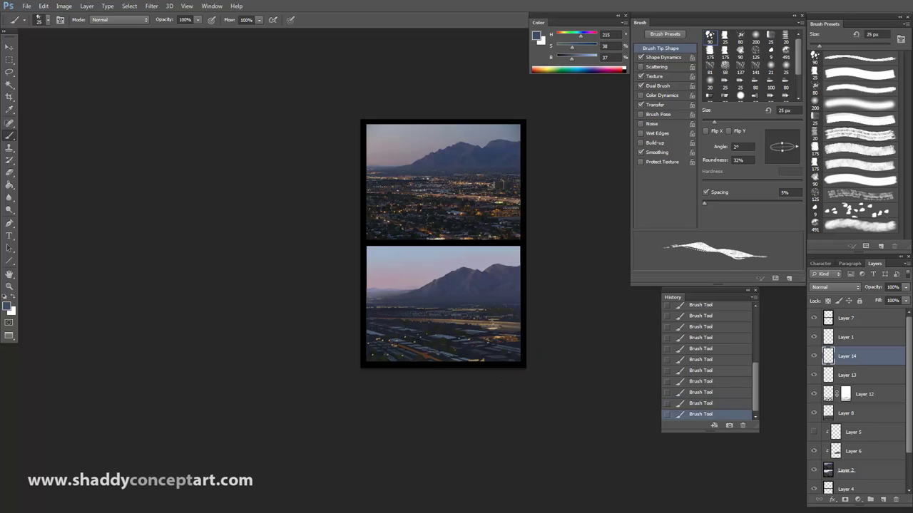
Undo the last stroke and paint muted blue (H 215, S 27, B 32) over the blocks near the road at 45 px
{"action": "key", "text": "bracketright"}
{"action": "key", "text": "bracketright"}
{"action": "key", "text": "bracketright"}
{"action": "key", "text": "bracketright"}
{"action": "key", "text": "bracketright"}
{"action": "key", "text": "ctrl+z"}
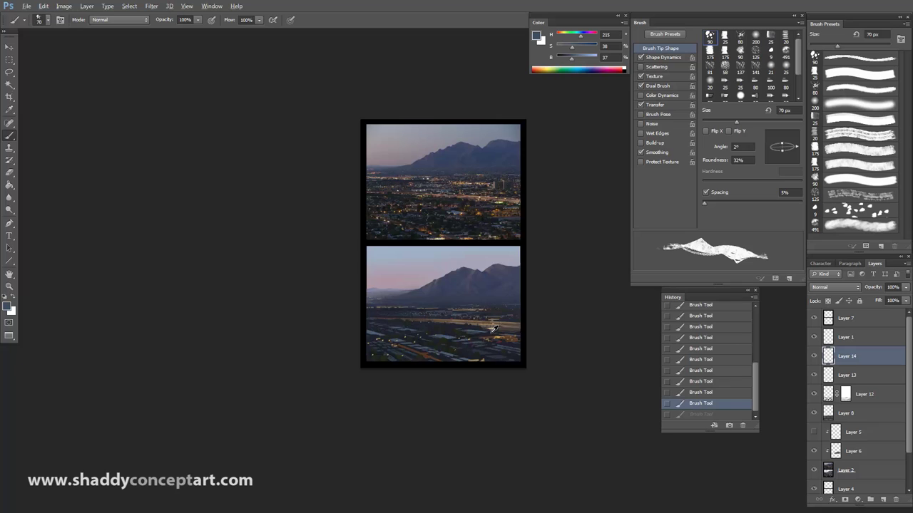
{"action": "key", "text": "bracketleft"}
{"action": "key", "text": "bracketleft"}
{"action": "key", "text": "bracketleft"}
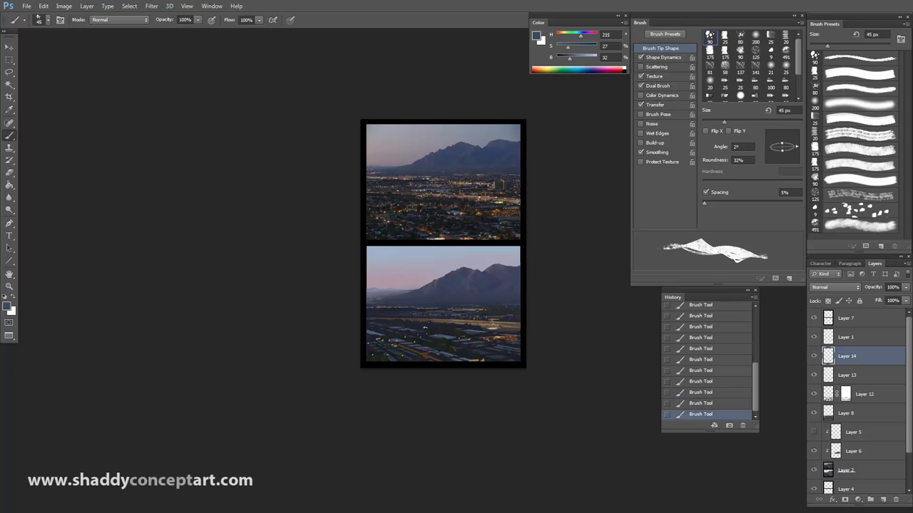
Sample near-black tones beside the road and paint short dark strokes there, reducing the brush to 35 px
{"action": "left_click", "coordinate": [448, 326], "text": "alt"}
{"action": "left_click", "coordinate": [447, 327], "text": "alt"}
{"action": "left_click_drag", "start_coordinate": [445, 328], "coordinate": [455, 330]}
{"action": "key", "text": "ctrl+plus"}
{"action": "key", "text": "bracketleft"}
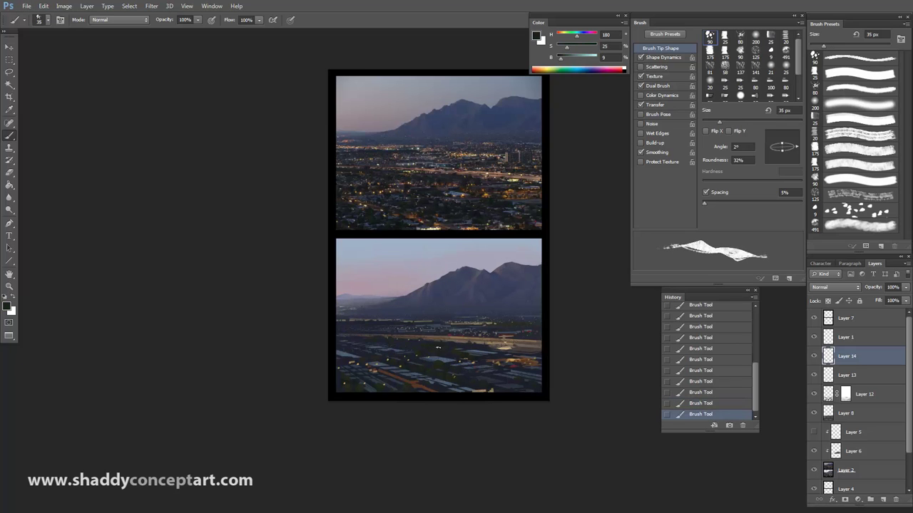
Sample gold (H 37, S 62, B 83) from the road highlights and paint a thin light stroke along the road with a smaller brush
{"action": "left_click", "coordinate": [510, 344], "text": "alt"}
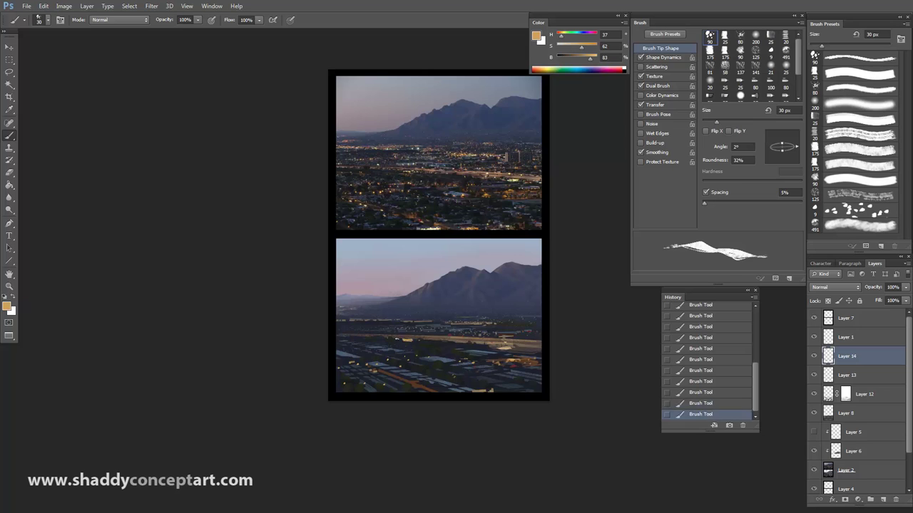
{"action": "key", "text": "bracketleft"}
{"action": "key", "text": "bracketleft"}
{"action": "key", "text": "bracketleft"}
{"action": "key", "text": "bracketleft"}
{"action": "left_click", "coordinate": [408, 337], "text": "alt"}
{"action": "left_click_drag", "start_coordinate": [412, 340], "coordinate": [378, 337]}
Resample gold (H 36, S 60, B 76) from the road glow and add warm touches around the road, ending at 15 px
{"action": "key", "text": "bracketright"}
{"action": "key", "text": "bracketright"}
{"action": "key", "text": "bracketright"}
{"action": "left_click", "coordinate": [502, 349], "text": "alt"}
{"action": "key", "text": "bracketright"}
{"action": "key", "text": "bracketright"}
{"action": "key", "text": "bracketleft"}
{"action": "key", "text": "bracketleft"}
{"action": "left_click", "coordinate": [396, 330], "text": "alt"}
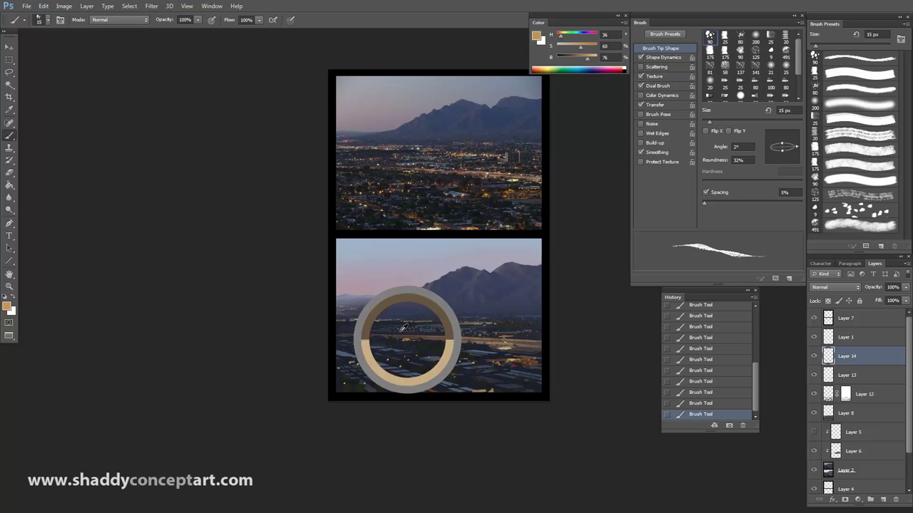
Paint fine golden lights along the distant band below the mountains at 9 to 10 px, undoing the unwanted stroke
{"action": "key", "text": "bracketleft"}
{"action": "key", "text": "bracketleft"}
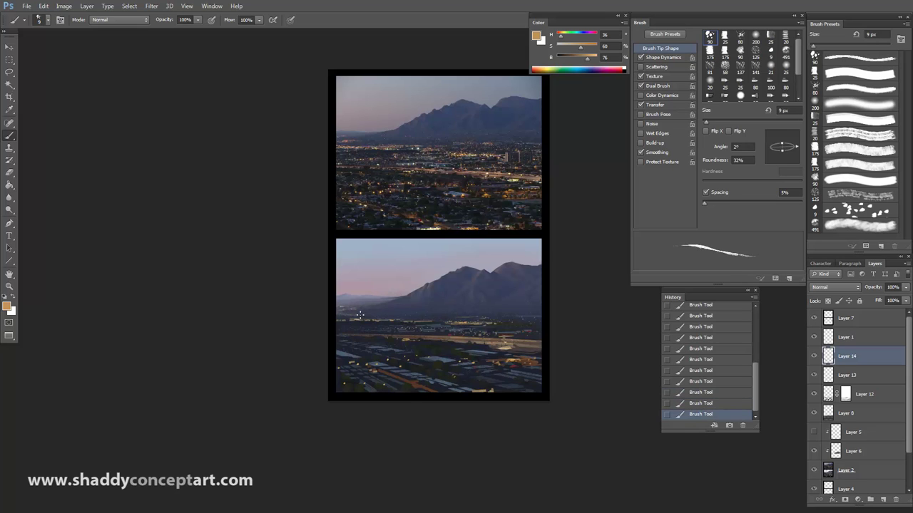
{"action": "key", "text": "bracketright"}
{"action": "key", "text": "ctrl+z"}
{"action": "left_click_drag", "start_coordinate": [371, 321], "coordinate": [398, 323]}
{"action": "key", "text": "bracketright"}
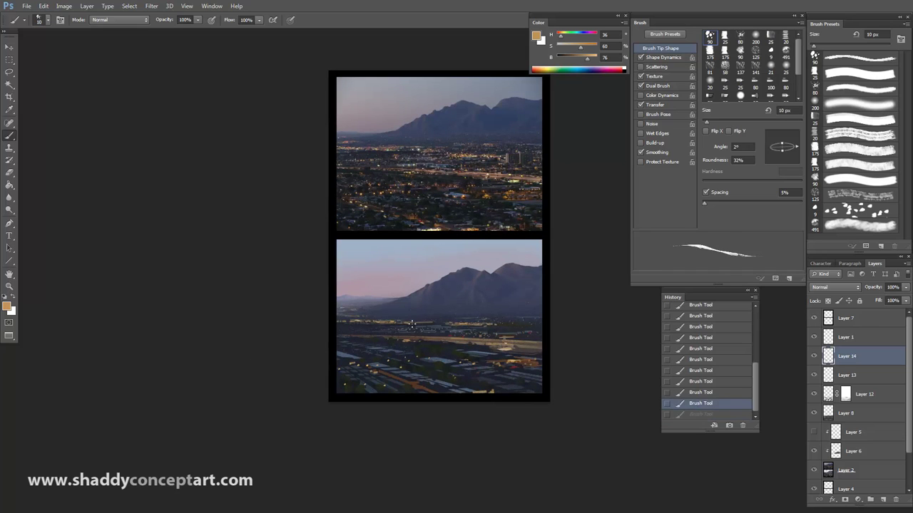
Refine the distant light band with sampled dark blue, muted gold (H 41, S 46, B 55) and blue touches at 10 to 20 px
{"action": "key", "text": "bracketleft"}
{"action": "left_click", "coordinate": [441, 313], "text": "alt"}
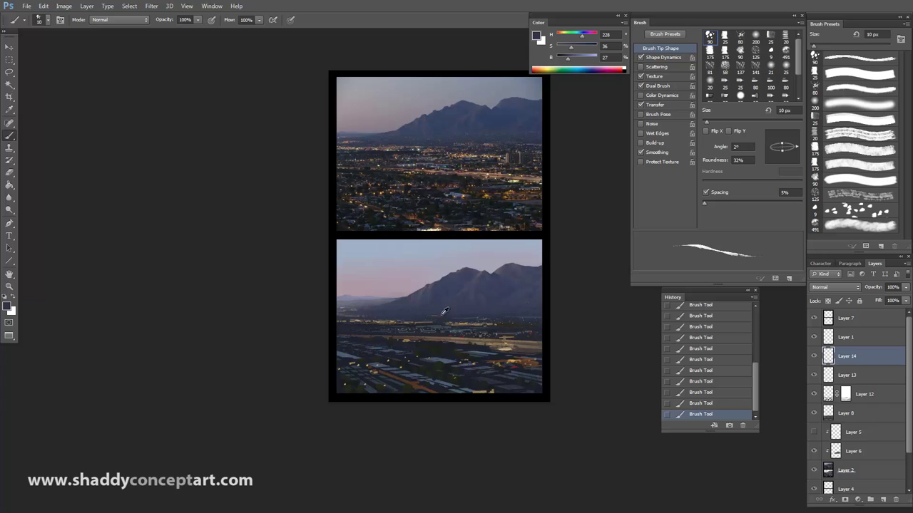
{"action": "left_click", "coordinate": [481, 321], "text": "alt"}
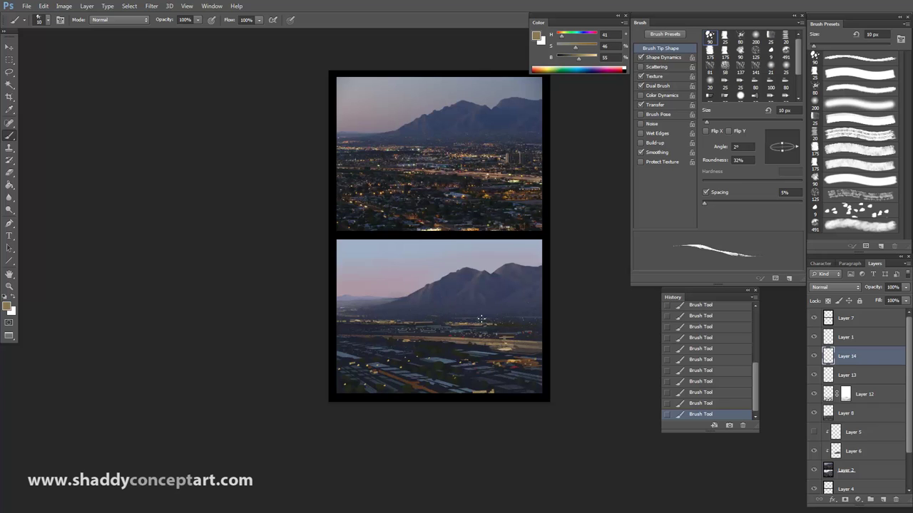
{"action": "key", "text": "bracketright"}
{"action": "left_click", "coordinate": [528, 317], "text": "alt"}
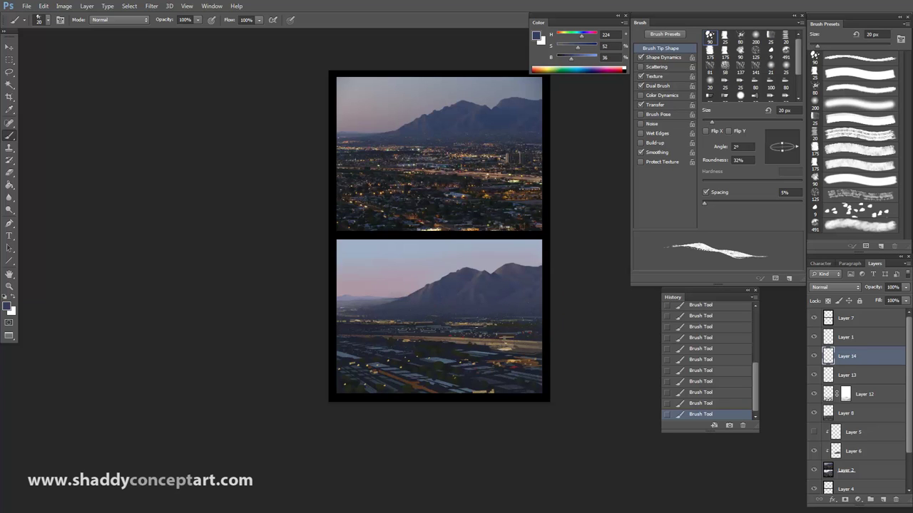
Sample a dark blue (H 231, S 33, B 17) near the road and paint over the area around it at 30 px
{"action": "left_click", "coordinate": [476, 333], "text": "alt"}
{"action": "key", "text": "ctrl+minus"}
{"action": "key", "text": "bracketright"}
{"action": "key", "text": "bracketright"}
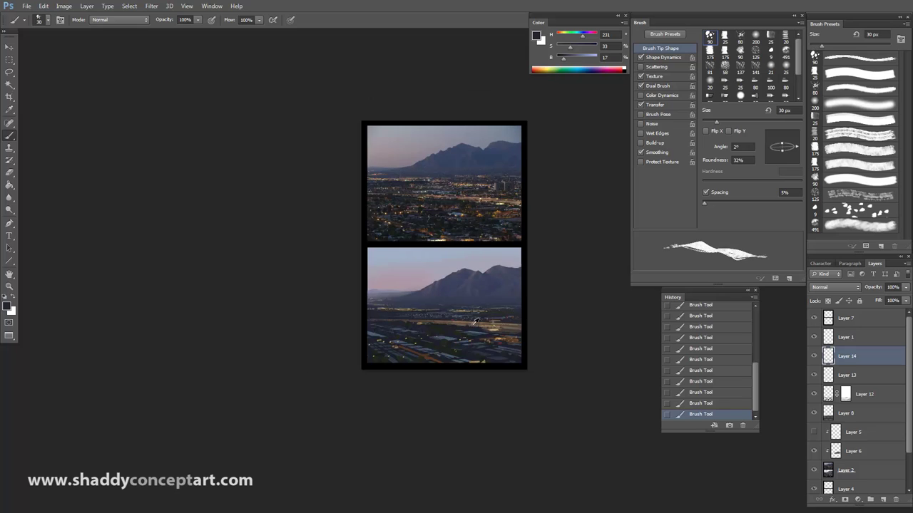
Sample a dark green-grey (H 84, S 29, B 13) and break up the road and the blocks below it with strokes at 25 to 35 px
{"action": "left_click", "coordinate": [473, 324], "text": "alt"}
{"action": "key", "text": "bracketleft"}
{"action": "left_click", "coordinate": [462, 327], "text": "alt"}
{"action": "left_click_drag", "start_coordinate": [455, 322], "coordinate": [436, 323]}
{"action": "key", "text": "bracketright"}
{"action": "key", "text": "bracketright"}
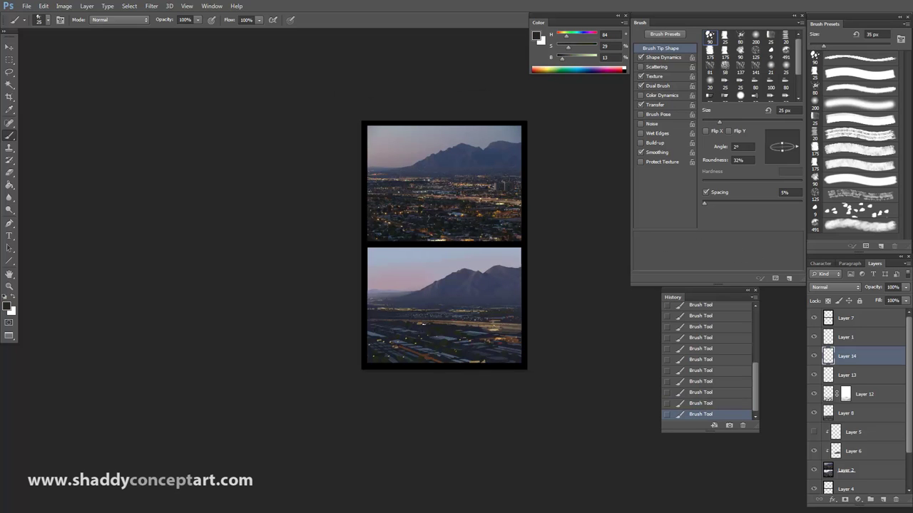
{"action": "key", "text": "bracketright"}
{"action": "key", "text": "bracketright"}
{"action": "key", "text": "bracketright"}
{"action": "key", "text": "bracketright"}
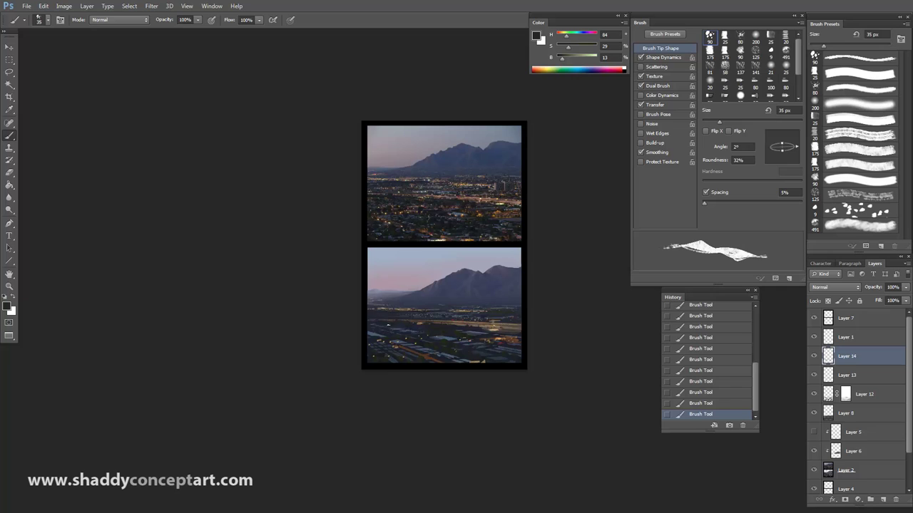
Sample a warm brown (H 36, S 65, B 56) and paint glowing street strokes in the foreground at 30 px
{"action": "left_click", "coordinate": [490, 334], "text": "alt"}
{"action": "key", "text": "bracketleft"}
{"action": "key", "text": "bracketleft"}
{"action": "key", "text": "bracketleft"}
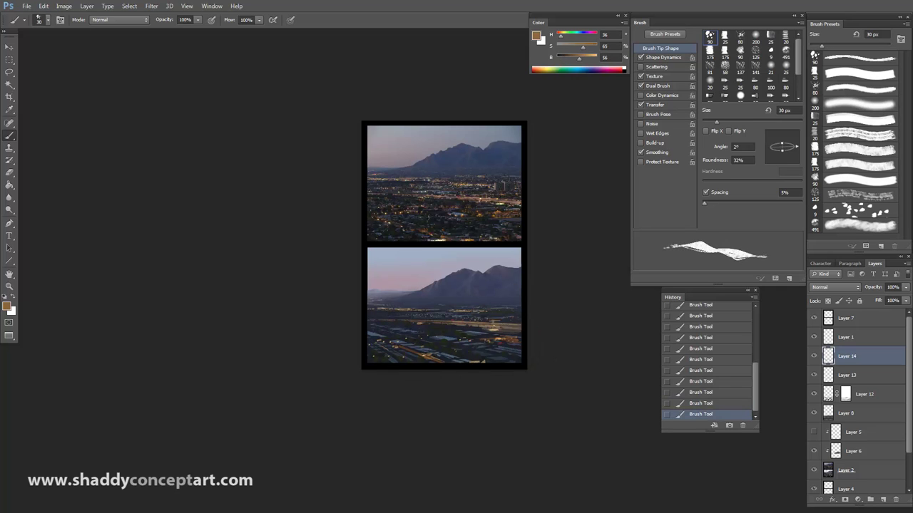
Try a dark blue (H 231, S 39, B 14) stroke along the foreground's lower edge at 175 px and undo it
{"action": "key", "text": "ctrl+minus"}
{"action": "left_click", "coordinate": [432, 325], "text": "alt"}
{"action": "key", "text": "bracketright"}
{"action": "key", "text": "bracketright"}
{"action": "left_click", "coordinate": [811, 52]}
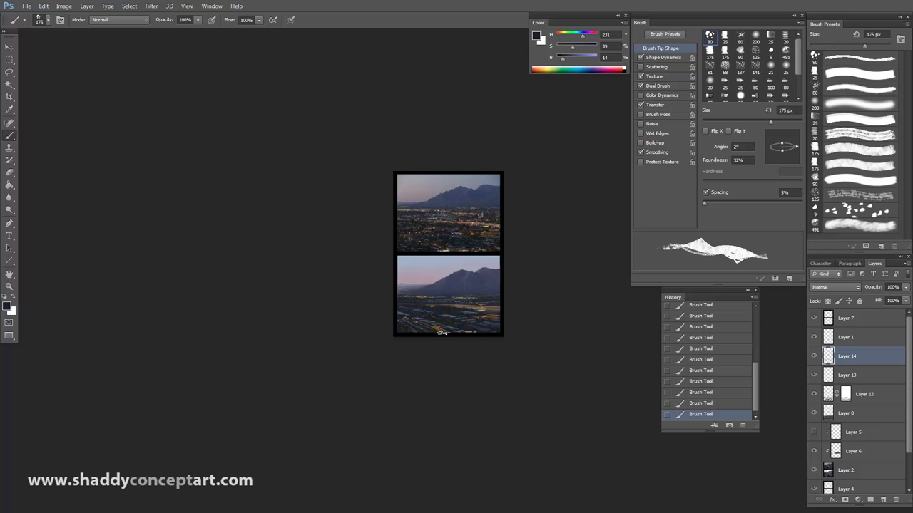
{"action": "key", "text": "ctrl+z"}
Switch to the soft round brush and set its size to 500 px
{"action": "left_click", "coordinate": [826, 105]}
{"action": "key", "text": "ctrl+plus"}
{"action": "key", "text": "ctrl+plus"}
{"action": "key", "text": "bracketright"}
{"action": "key", "text": "bracketright"}
{"action": "key", "text": "bracketright"}
{"action": "key", "text": "bracketright"}
{"action": "key", "text": "bracketright"}
{"action": "key", "text": "bracketright"}
{"action": "key", "text": "bracketright"}
{"action": "key", "text": "ctrl+minus"}
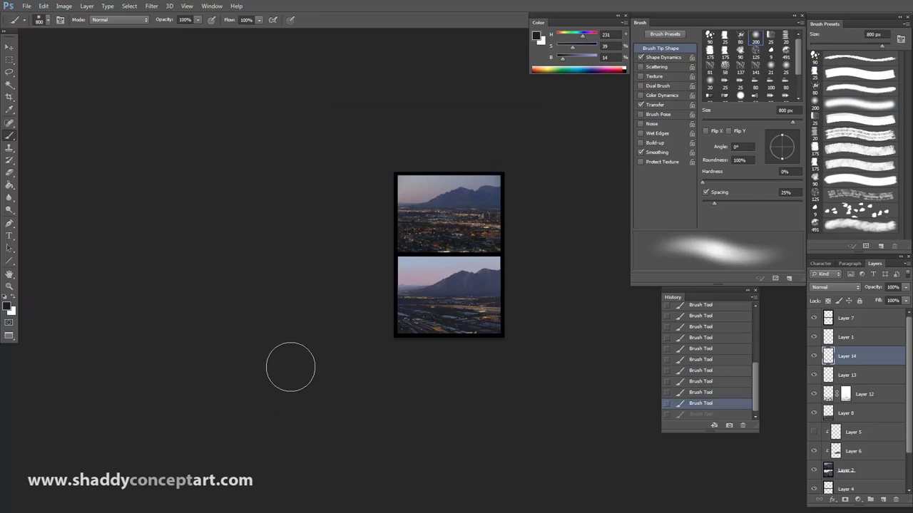
{"action": "key", "text": "ctrl+plus"}
{"action": "key", "text": "bracketleft"}
{"action": "key", "text": "bracketleft"}
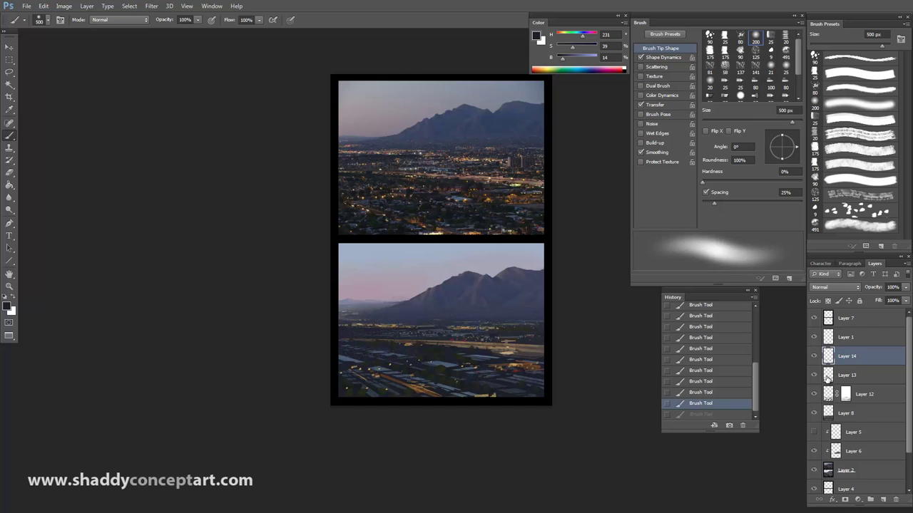
Merge Layer 14, Layer 13 and Layer 12 into one layer
{"action": "left_click", "coordinate": [906, 255]}
{"action": "left_click", "coordinate": [212, 6]}
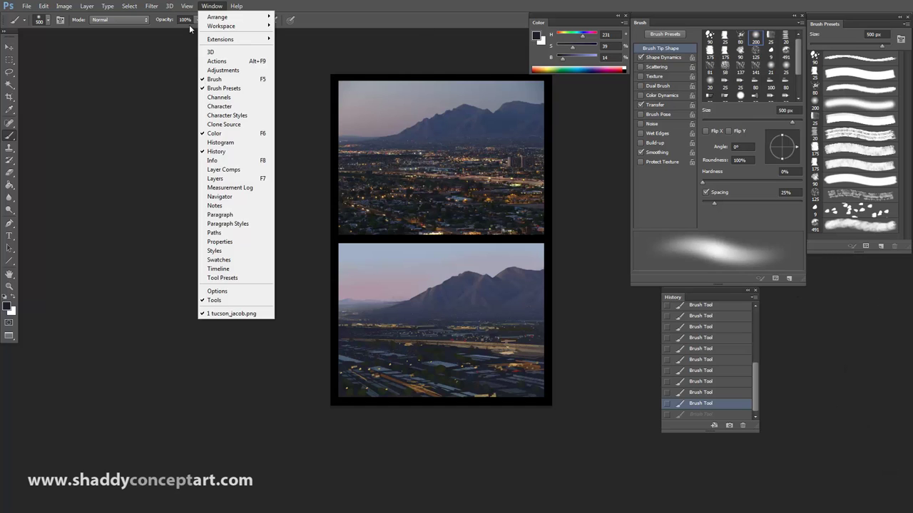
{"action": "left_click", "coordinate": [215, 178]}
{"action": "key", "text": "ctrl+e"}
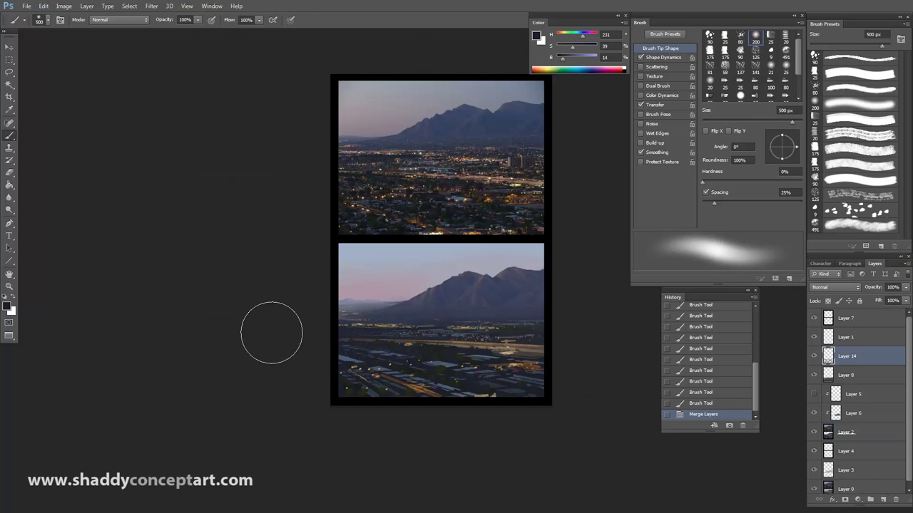
Free-transform the merged city layer, rotating it about 0.77° and stretching its height to about 102.5%
{"action": "key", "text": "ctrl+t"}
{"action": "left_click_drag", "start_coordinate": [154, 343], "coordinate": [151, 333]}
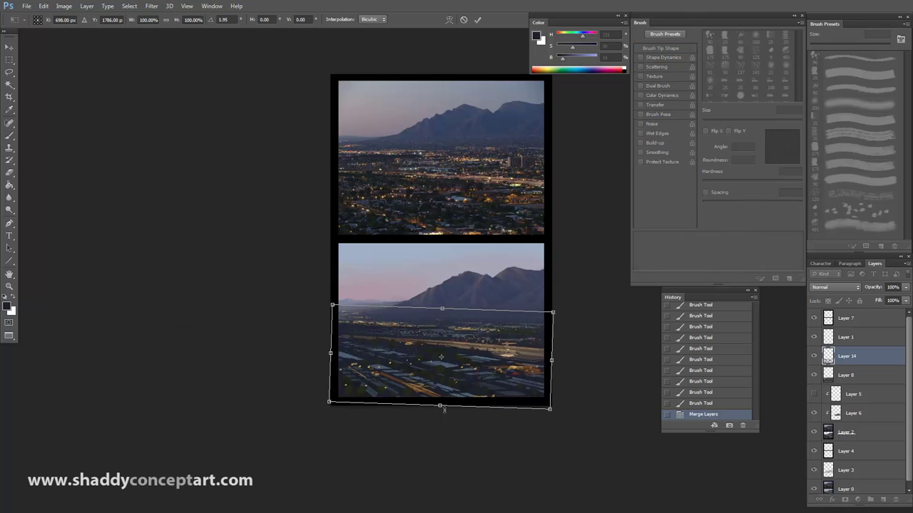
{"action": "left_click_drag", "start_coordinate": [440, 407], "coordinate": [440, 413]}
{"action": "left_click_drag", "start_coordinate": [296, 378], "coordinate": [298, 382]}
{"action": "left_click_drag", "start_coordinate": [440, 413], "coordinate": [440, 414]}
{"action": "left_click_drag", "start_coordinate": [246, 377], "coordinate": [238, 374]}
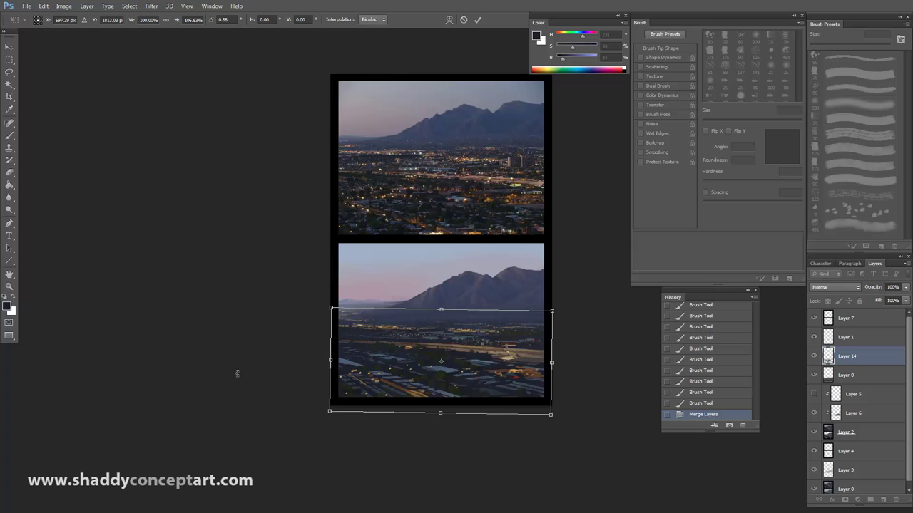
{"action": "left_click_drag", "start_coordinate": [431, 412], "coordinate": [431, 409]}
{"action": "left_click_drag", "start_coordinate": [225, 367], "coordinate": [208, 361]}
{"action": "key", "text": "Return"}
{"action": "key", "text": "b"}
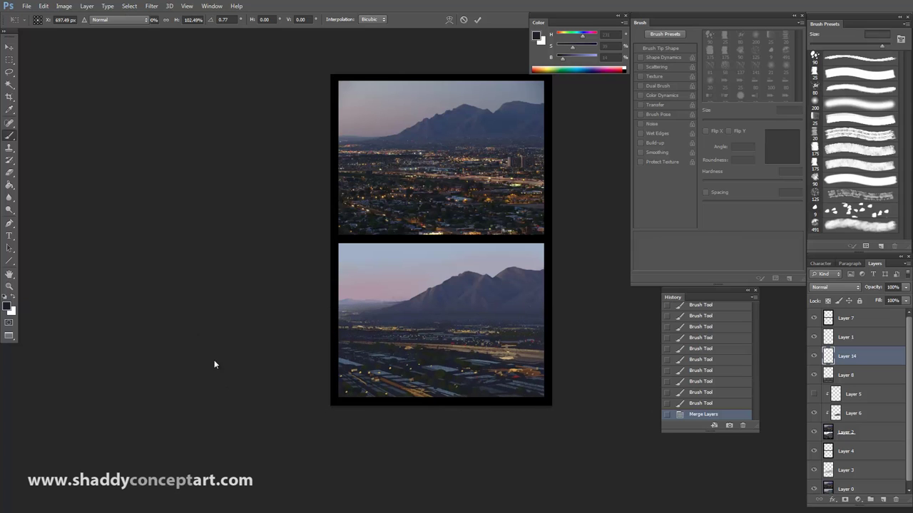
{"action": "key", "text": "ctrl+t"}
{"action": "key", "text": "Return"}
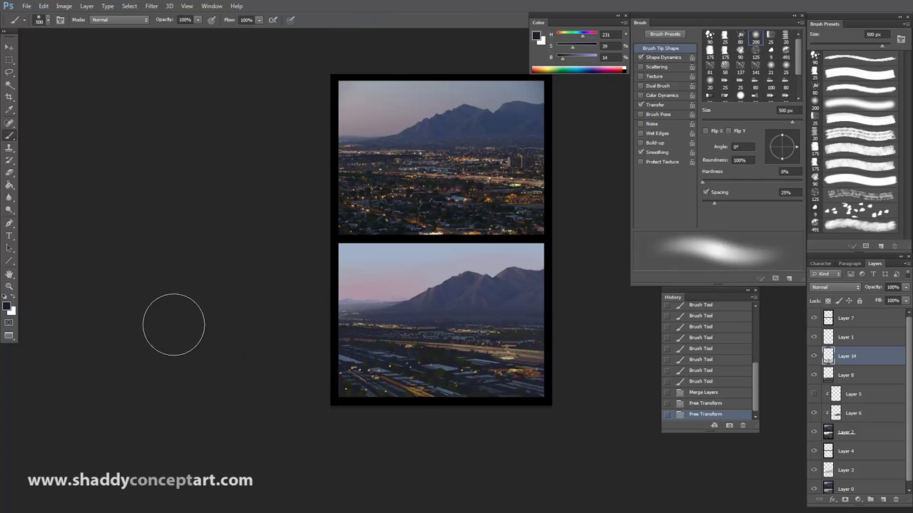
Choose the rough 175 px textured brush and paint large dark blue (H 228) strokes below the mountains and across the city, undoing unwanted ones
{"action": "key", "text": "ctrl+minus"}
{"action": "key", "text": "ctrl+plus"}
{"action": "key", "text": "ctrl+plus"}
{"action": "key", "text": "ctrl+minus"}
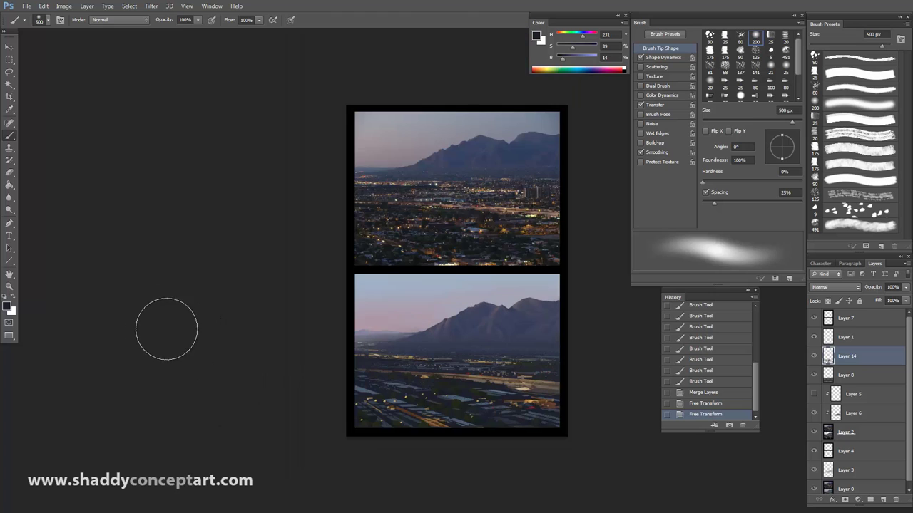
{"action": "left_click", "coordinate": [843, 114]}
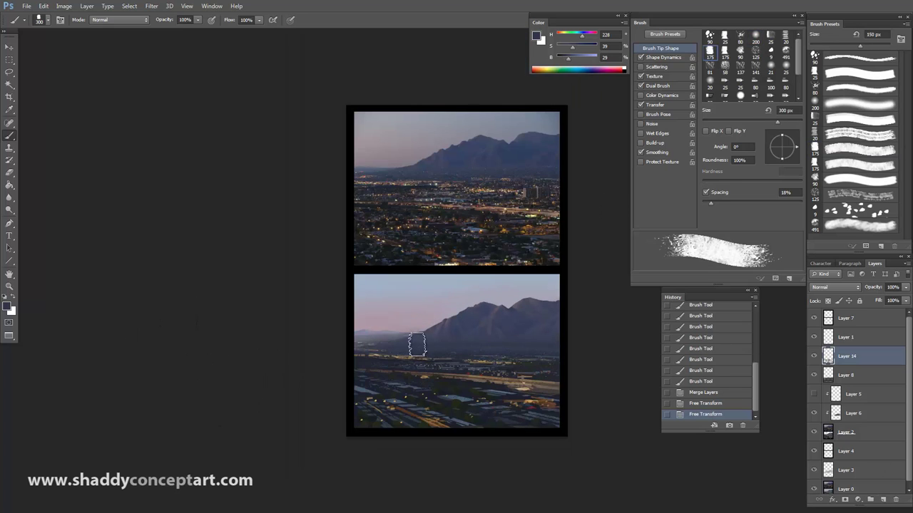
{"action": "left_click_drag", "start_coordinate": [418, 347], "coordinate": [437, 350]}
{"action": "key", "text": "bracketright"}
{"action": "key", "text": "bracketright"}
{"action": "key", "text": "bracketright"}
{"action": "key", "text": "bracketright"}
{"action": "key", "text": "bracketright"}
{"action": "left_click_drag", "start_coordinate": [385, 380], "coordinate": [428, 385]}
{"action": "mouse_move", "coordinate": [442, 387]}
{"action": "left_mouse_down"}
{"action": "mouse_move", "coordinate": [386, 379]}
{"action": "mouse_move", "coordinate": [428, 388]}
{"action": "left_mouse_up"}
{"action": "key", "text": "ctrl+z"}
{"action": "key", "text": "bracketright"}
{"action": "key", "text": "bracketright"}
{"action": "key", "text": "bracketright"}
{"action": "key", "text": "ctrl+z"}
Add a new layer above Layer 14 and paint broad muted blue (H 228, S 36, B 34) haze over the city, starting at 500 px
{"action": "left_click", "coordinate": [883, 500]}
{"action": "key", "text": "bracketright"}
{"action": "key", "text": "bracketright"}
{"action": "left_click_drag", "start_coordinate": [309, 406], "coordinate": [641, 442]}
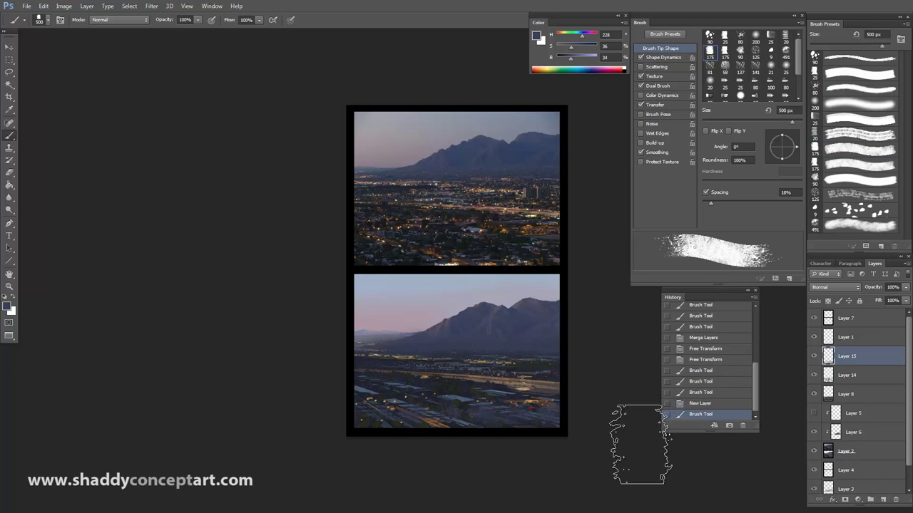
{"action": "key", "text": "ctrl+z"}
{"action": "key", "text": "bracketleft"}
{"action": "key", "text": "ctrl+z"}
{"action": "left_click_drag", "start_coordinate": [346, 397], "coordinate": [499, 413]}
{"action": "key", "text": "bracketleft"}
{"action": "key", "text": "bracketleft"}
{"action": "key", "text": "ctrl+z"}
Set the brush opacity to 50% and add softer blue haze over the city with a smaller brush, undoing the unwanted stroke
{"action": "key", "text": "5"}
{"action": "mouse_move", "coordinate": [424, 398]}
{"action": "left_mouse_down"}
{"action": "mouse_move", "coordinate": [405, 417]}
{"action": "mouse_move", "coordinate": [555, 392]}
{"action": "left_mouse_up"}
{"action": "key", "text": "bracketleft"}
{"action": "key", "text": "bracketleft"}
{"action": "mouse_move", "coordinate": [451, 373]}
{"action": "left_mouse_down"}
{"action": "mouse_move", "coordinate": [484, 359]}
{"action": "mouse_move", "coordinate": [385, 325]}
{"action": "mouse_move", "coordinate": [570, 348]}
{"action": "left_mouse_up"}
{"action": "key", "text": "ctrl+z"}
{"action": "key", "text": "bracketright"}
{"action": "key", "text": "ctrl+z"}
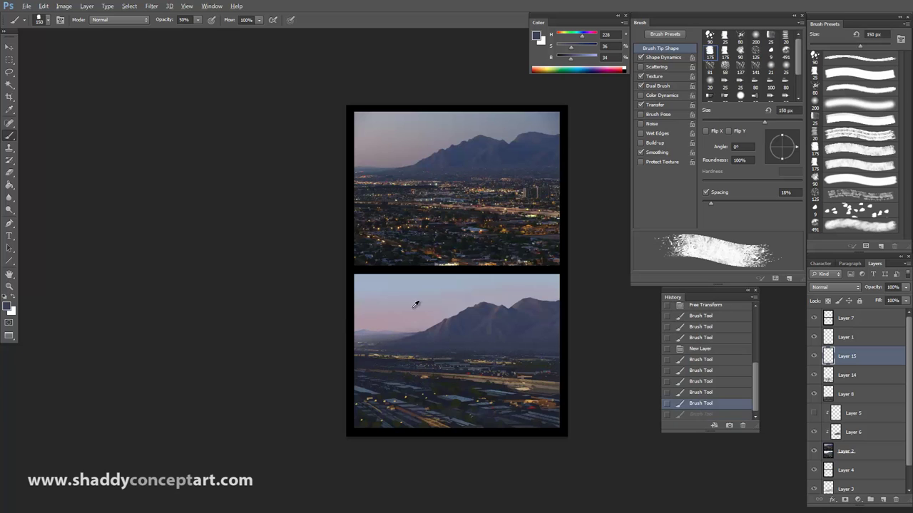
Sample pale lilac (H 244, S 9, B 72) from the sky and try faint haze by the mountain foot at 150 px with 10% opacity
{"action": "left_click", "coordinate": [416, 307], "text": "alt"}
{"action": "left_click_drag", "start_coordinate": [412, 314], "coordinate": [383, 309]}
{"action": "key", "text": "ctrl+z"}
{"action": "key", "text": "1"}
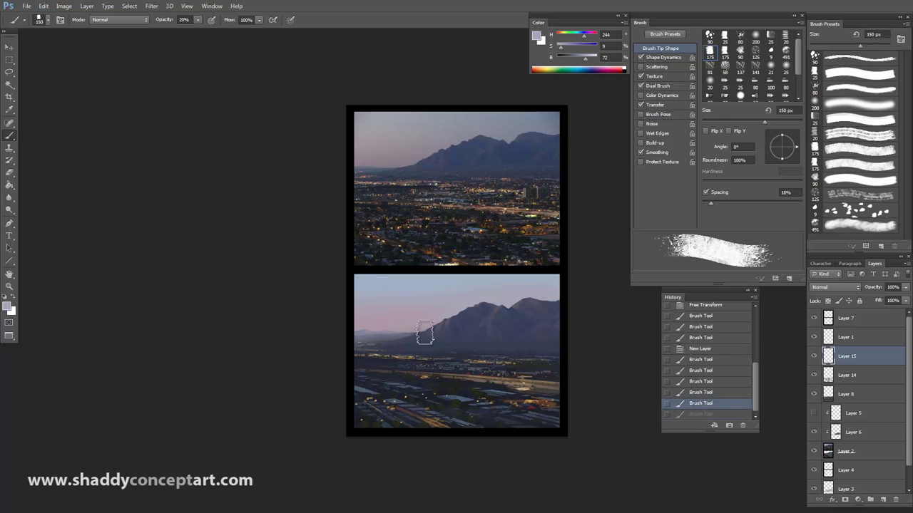
{"action": "left_click", "coordinate": [415, 333]}
Try a faint lilac haze stroke across the whole city at 175 px, compare it with earlier states and undo the lilac strokes
{"action": "key", "text": "bracketright"}
{"action": "key", "text": "ctrl+minus"}
{"action": "left_click_drag", "start_coordinate": [357, 386], "coordinate": [621, 382]}
{"action": "key", "text": "ctrl+alt+z"}
{"action": "key", "text": "ctrl+alt+z"}
{"action": "key", "text": "ctrl+alt+z"}
{"action": "key", "text": "ctrl+shift+z"}
{"action": "key", "text": "ctrl+shift+z"}
{"action": "key", "text": "ctrl+shift+z"}
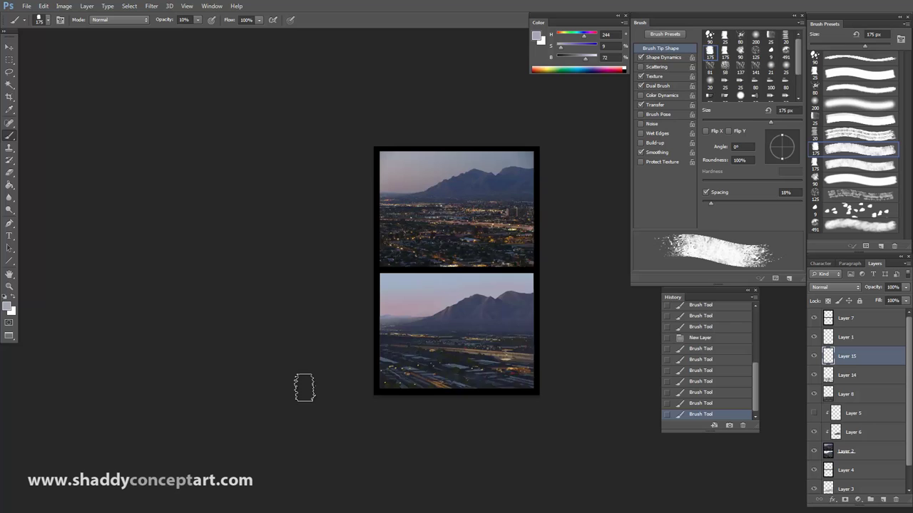
{"action": "key", "text": "ctrl+plus"}
{"action": "key", "text": "bracketleft"}
{"action": "key", "text": "ctrl+alt+z"}
{"action": "key", "text": "ctrl+alt+z"}
{"action": "key", "text": "ctrl+plus"}
{"action": "left_click_drag", "start_coordinate": [260, 374], "coordinate": [227, 334]}
Add a layer above Layer 7, fill it with the merged picture using Apply Image, and add another empty layer on top
{"action": "left_click", "coordinate": [850, 321]}
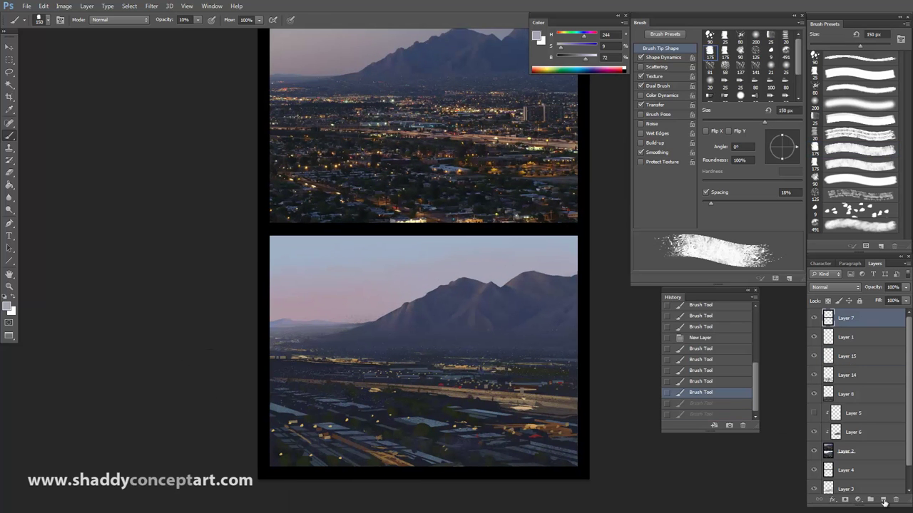
{"action": "left_click", "coordinate": [883, 500]}
{"action": "left_click", "coordinate": [64, 7]}
{"action": "left_click", "coordinate": [114, 143]}
{"action": "left_click", "coordinate": [535, 146]}
{"action": "left_click", "coordinate": [883, 500]}
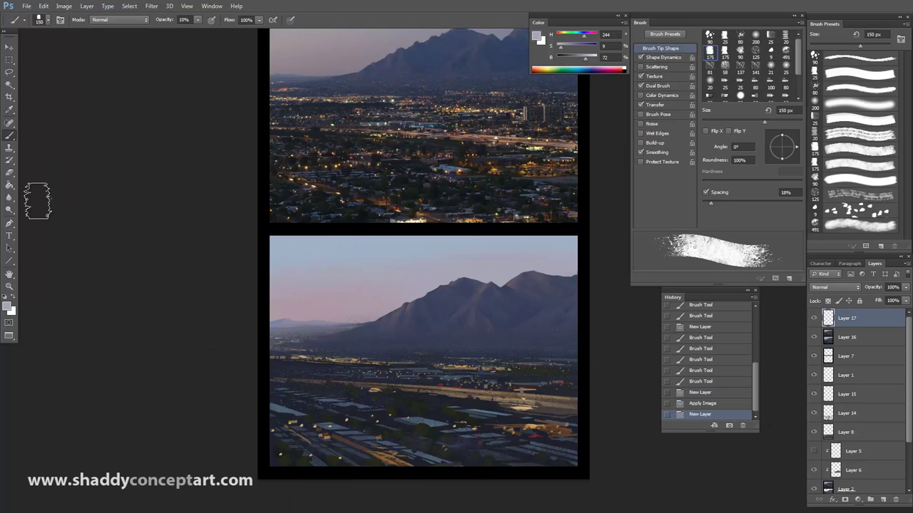
Switch to the Mixer Brush, enable sampling of all layers, undo the test stroke across the city and reduce the brush to 40 px
{"action": "right_click", "coordinate": [9, 136]}
{"action": "left_click", "coordinate": [53, 161]}
{"action": "key", "text": "bracketright"}
{"action": "key", "text": "bracketright"}
{"action": "mouse_move", "coordinate": [455, 391]}
{"action": "left_mouse_down"}
{"action": "mouse_move", "coordinate": [470, 403]}
{"action": "mouse_move", "coordinate": [453, 412]}
{"action": "left_mouse_up"}
{"action": "left_click", "coordinate": [375, 20]}
{"action": "key", "text": "ctrl+alt+z"}
{"action": "key", "text": "bracketleft"}
{"action": "key", "text": "bracketleft"}
{"action": "key", "text": "bracketleft"}
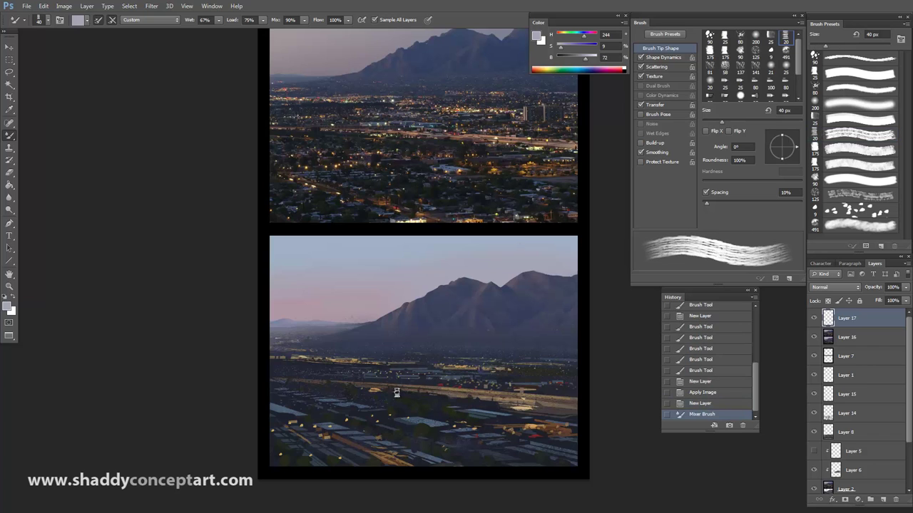
Blend the middle of the city and the distant lights at the valley's edge with short Mixer Brush strokes of 35 to 40 px
{"action": "left_click_drag", "start_coordinate": [397, 394], "coordinate": [405, 394]}
{"action": "left_click_drag", "start_coordinate": [398, 372], "coordinate": [328, 359]}
{"action": "key", "text": "bracketleft"}
{"action": "key", "text": "bracketleft"}
{"action": "key", "text": "bracketleft"}
{"action": "mouse_move", "coordinate": [303, 357]}
{"action": "left_mouse_down"}
{"action": "mouse_move", "coordinate": [293, 355]}
{"action": "mouse_move", "coordinate": [304, 357]}
{"action": "left_mouse_up"}
{"action": "left_click_drag", "start_coordinate": [325, 359], "coordinate": [277, 355]}
{"action": "left_click_drag", "start_coordinate": [285, 358], "coordinate": [300, 359]}
{"action": "key", "text": "ctrl+minus"}
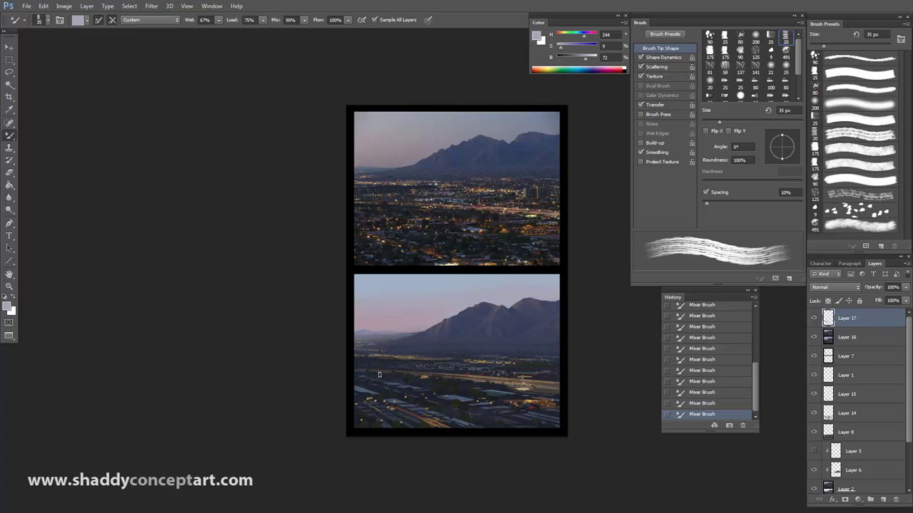
Blend the highway lights and nearby rooftops with the Mixer Brush and compare the last stroke with its undone state
{"action": "key", "text": "bracketright"}
{"action": "left_click_drag", "start_coordinate": [523, 400], "coordinate": [556, 401]}
{"action": "key", "text": "ctrl+minus"}
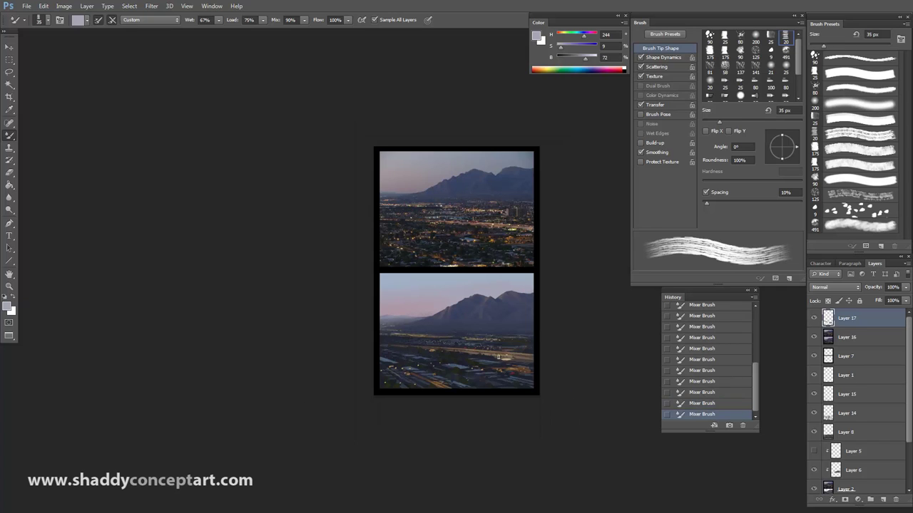
{"action": "key", "text": "bracketright"}
{"action": "key", "text": "bracketright"}
{"action": "key", "text": "ctrl+z"}
{"action": "key", "text": "ctrl+z"}
{"action": "key", "text": "ctrl+z"}
{"action": "key", "text": "ctrl+z"}
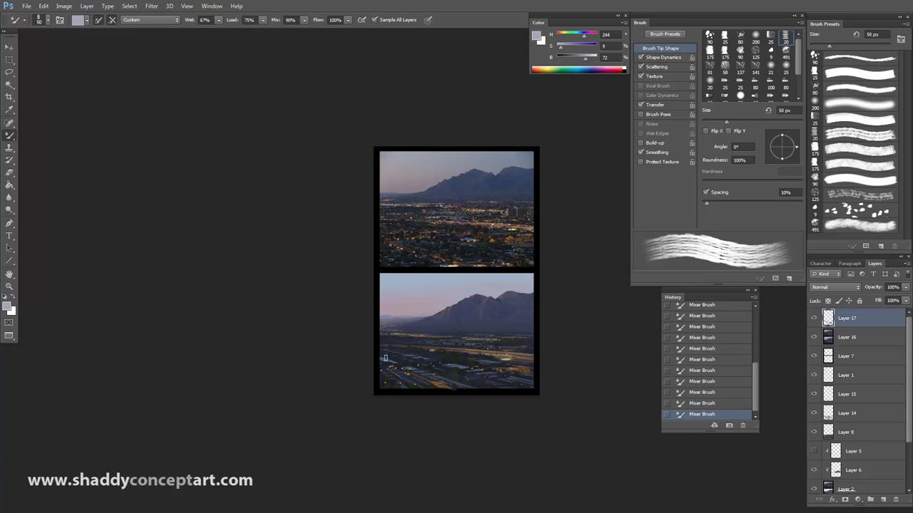
Soften the foreground rooftops and the road below the highway with Mixer Brush strokes of 35 to 50 px
{"action": "key", "text": "bracketleft"}
{"action": "key", "text": "bracketleft"}
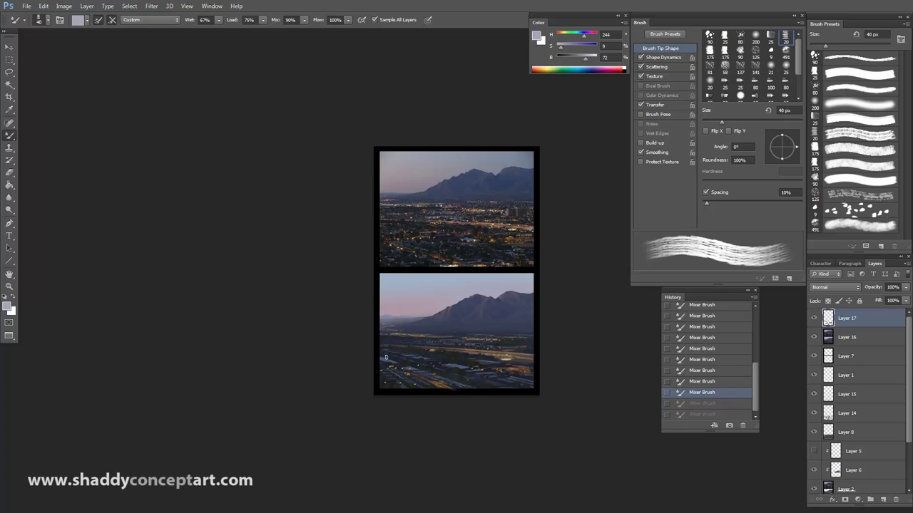
{"action": "key", "text": "bracketleft"}
{"action": "key", "text": "ctrl+plus"}
{"action": "key", "text": "bracketleft"}
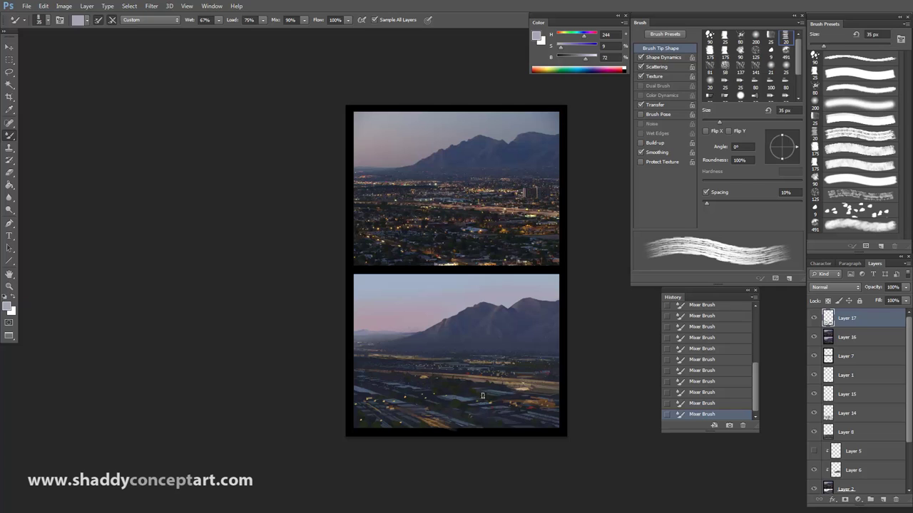
{"action": "key", "text": "bracketright"}
{"action": "key", "text": "bracketright"}
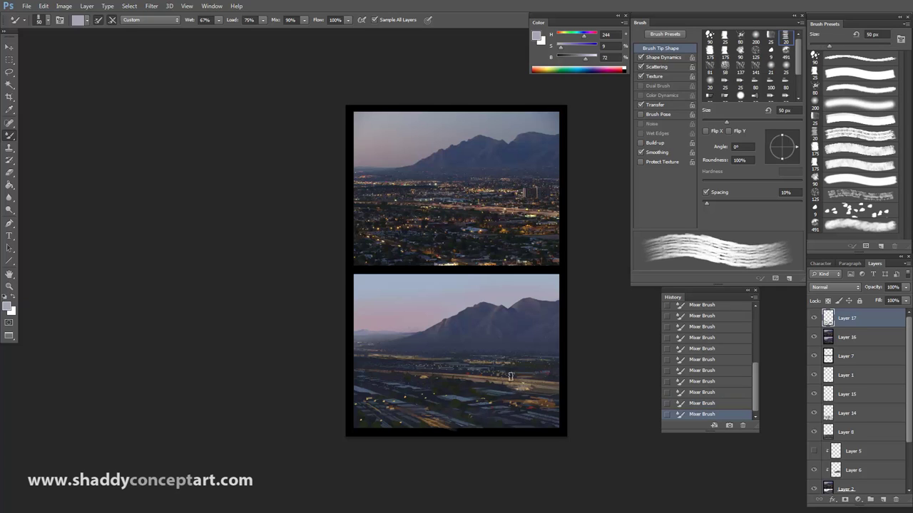
Set the Mixer Brush wetness to 44% and blend the city and mountain slopes at 45 to 60 px
{"action": "key", "text": "ctrl+minus"}
{"action": "key", "text": "ctrl+plus"}
{"action": "key", "text": "bracketleft"}
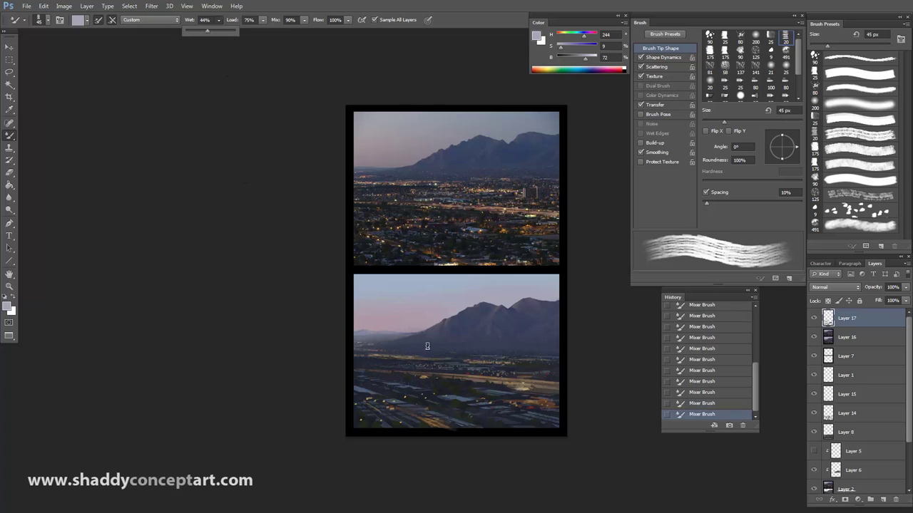
{"action": "key", "text": "bracketright"}
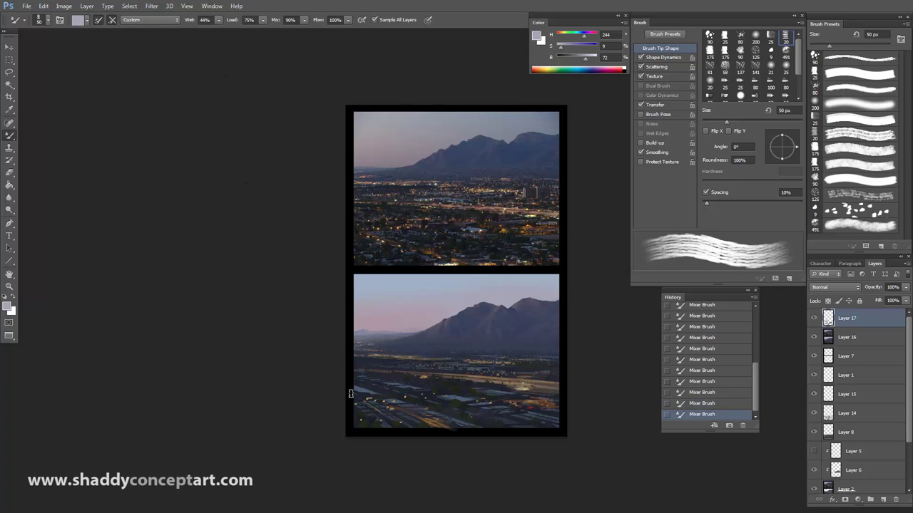
{"action": "key", "text": "ctrl+minus"}
{"action": "key", "text": "bracketright"}
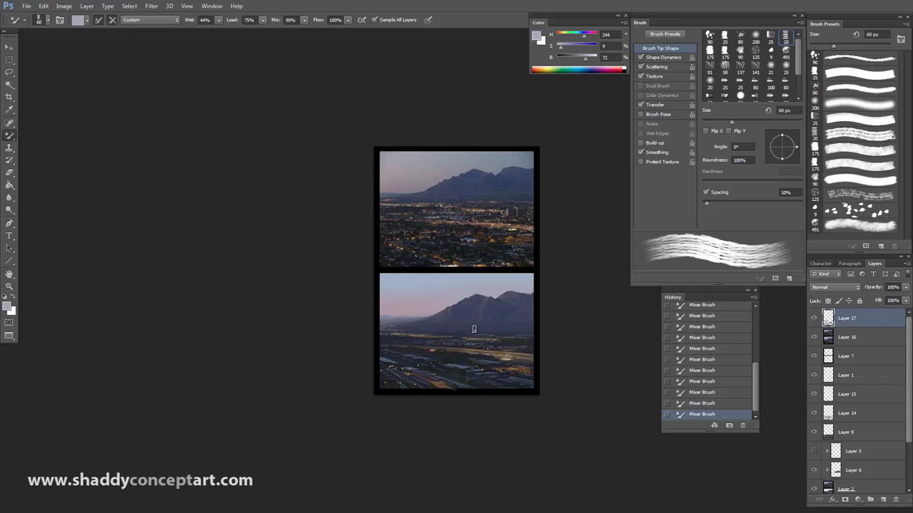
{"action": "key", "text": "ctrl+plus"}
{"action": "key", "text": "bracketleft"}
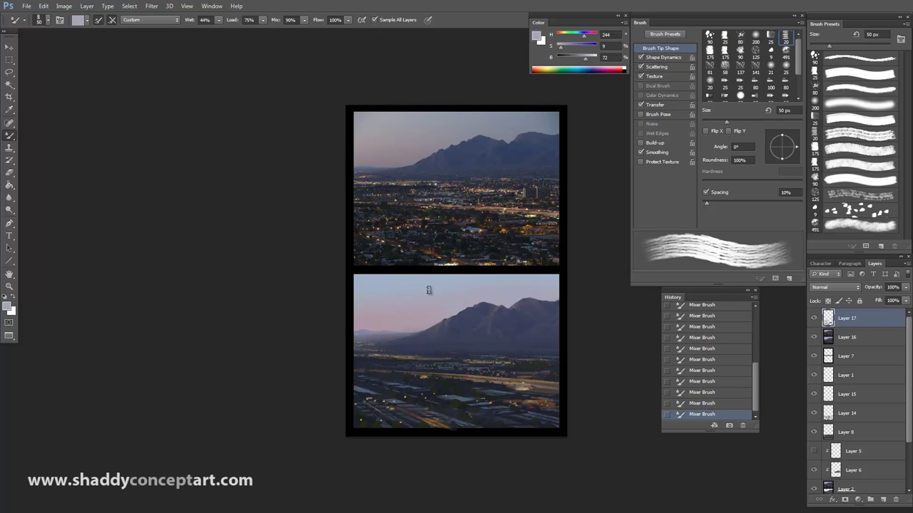
Blend broader areas of the painting with an enlarged Mixer Brush and smooth the foreground city at 40 px
{"action": "key", "text": "ctrl+minus"}
{"action": "key", "text": "bracketright"}
{"action": "key", "text": "bracketright"}
{"action": "key", "text": "bracketright"}
{"action": "key", "text": "bracketright"}
{"action": "key", "text": "bracketright"}
{"action": "key", "text": "ctrl+plus"}
{"action": "key", "text": "bracketleft"}
{"action": "key", "text": "bracketleft"}
{"action": "key", "text": "bracketleft"}
{"action": "key", "text": "bracketleft"}
{"action": "key", "text": "bracketleft"}
{"action": "key", "text": "bracketleft"}
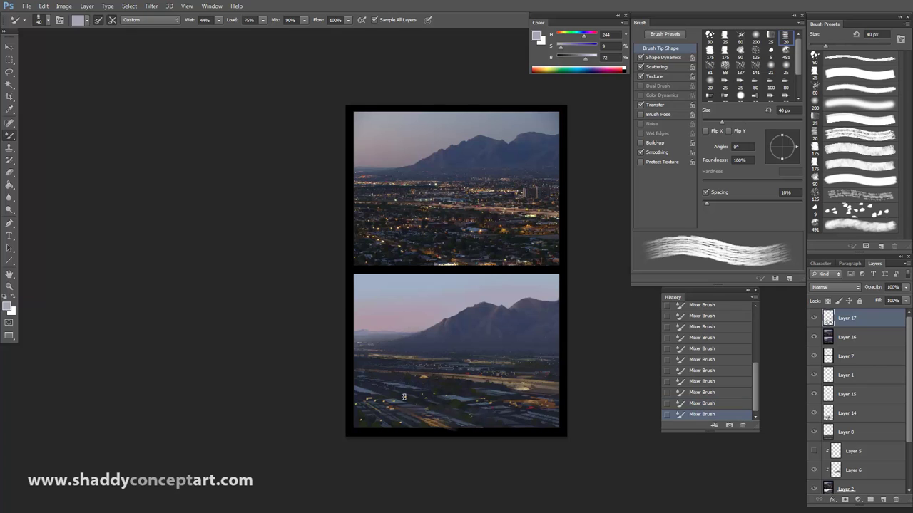
Toggle Layer 17's visibility to compare the painting with and without the blended strokes
{"action": "left_click", "coordinate": [815, 319]}
{"action": "left_click", "coordinate": [816, 318]}
{"action": "left_click", "coordinate": [815, 319]}
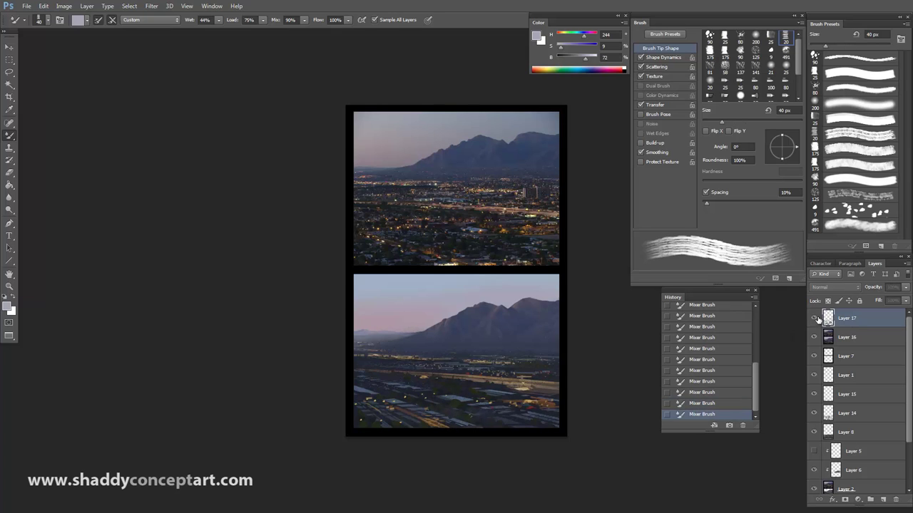
{"action": "left_click", "coordinate": [818, 320]}
Blend the foreground rooftops further with Mixer Brush sizes between 35 and 50 px
{"action": "key", "text": "bracketleft"}
{"action": "key", "text": "ctrl+minus"}
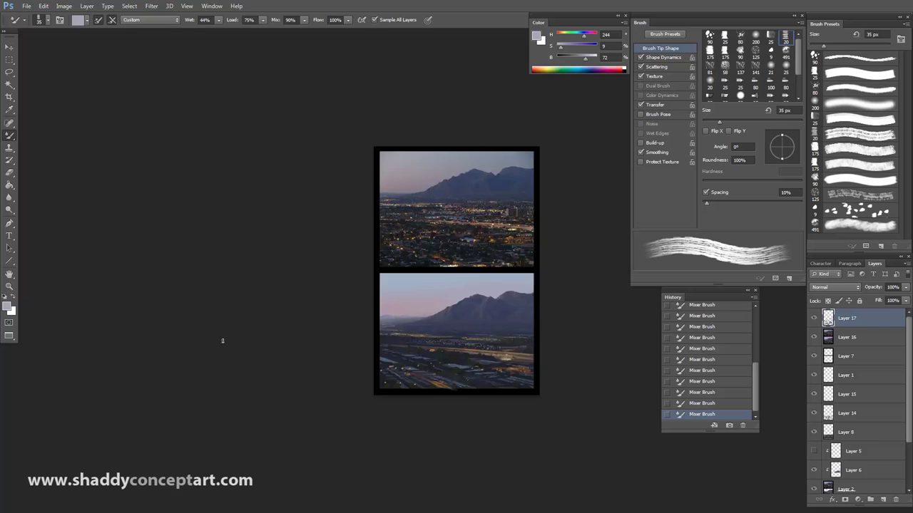
{"action": "key", "text": "ctrl+plus"}
{"action": "key", "text": "bracketright"}
{"action": "key", "text": "bracketright"}
Add an empty layer above Layer 17, switch to the regular Brush at 81% opacity and undo the dark test strokes
{"action": "left_click", "coordinate": [883, 499]}
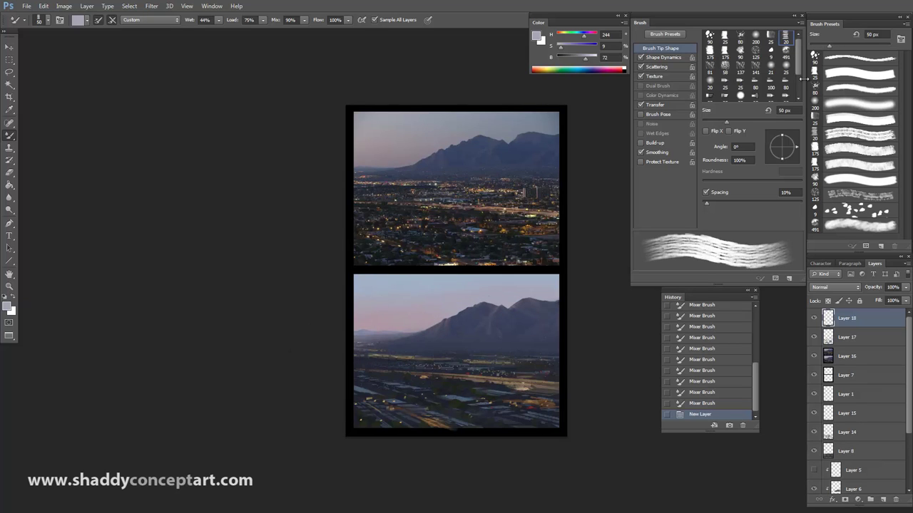
{"action": "right_click", "coordinate": [9, 135]}
{"action": "left_click", "coordinate": [57, 135]}
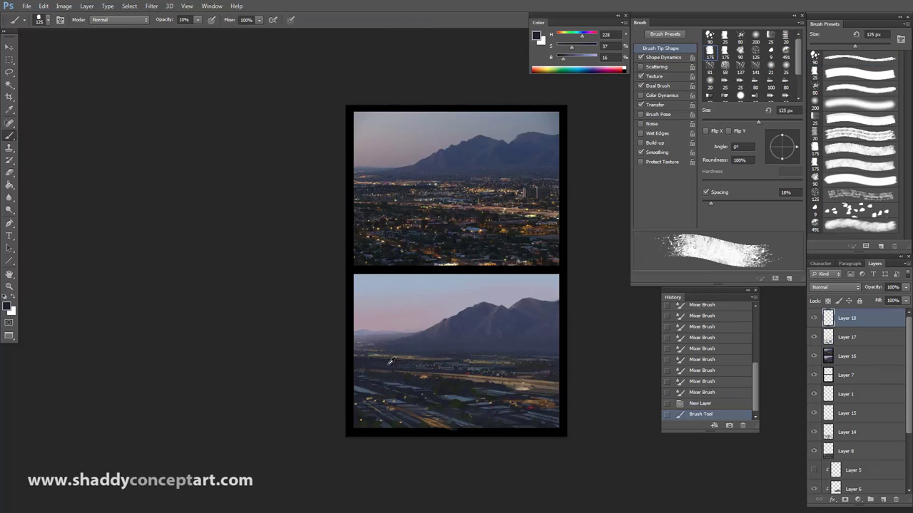
{"action": "key", "text": "ctrl+z"}
{"action": "left_click", "coordinate": [197, 20]}
{"action": "left_click_drag", "start_coordinate": [198, 29], "coordinate": [234, 29]}
{"action": "left_click", "coordinate": [388, 369]}
{"action": "key", "text": "ctrl+z"}
Reduce the brush to 40 px and sample a dark slate blue (H 231, S 29, B 27) from the mountain foot
{"action": "key", "text": "bracketleft"}
{"action": "key", "text": "bracketleft"}
{"action": "key", "text": "bracketleft"}
{"action": "key", "text": "bracketleft"}
{"action": "key", "text": "bracketleft"}
{"action": "key", "text": "bracketleft"}
{"action": "key", "text": "bracketleft"}
{"action": "key", "text": "bracketleft"}
{"action": "left_click", "coordinate": [387, 367]}
{"action": "left_click", "coordinate": [379, 352], "text": "alt"}
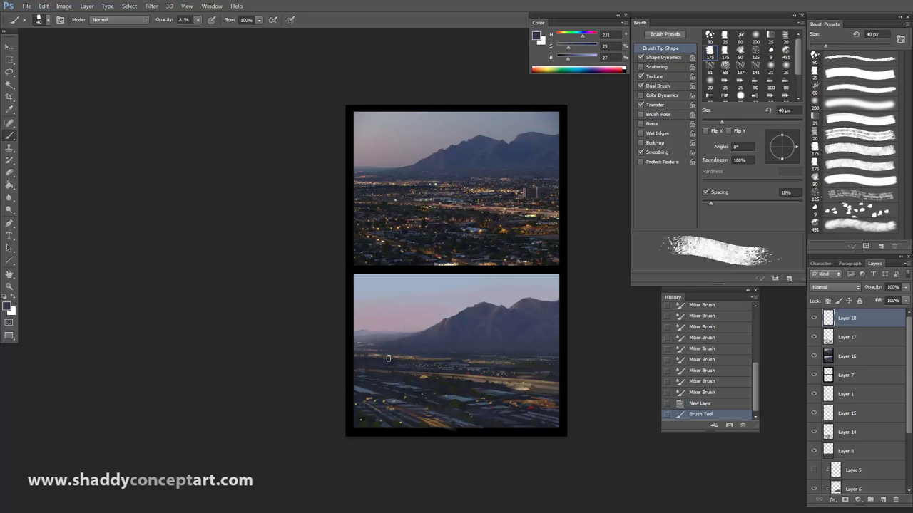
Paint a small dark building silhouette on the distant city's horizon below the mountain foot with a 35 px brush
{"action": "key", "text": "bracketleft"}
{"action": "left_click_drag", "start_coordinate": [389, 359], "coordinate": [363, 356]}
{"action": "key", "text": "ctrl+minus"}
{"action": "key", "text": "ctrl+plus"}
{"action": "left_click_drag", "start_coordinate": [755, 377], "coordinate": [755, 321]}
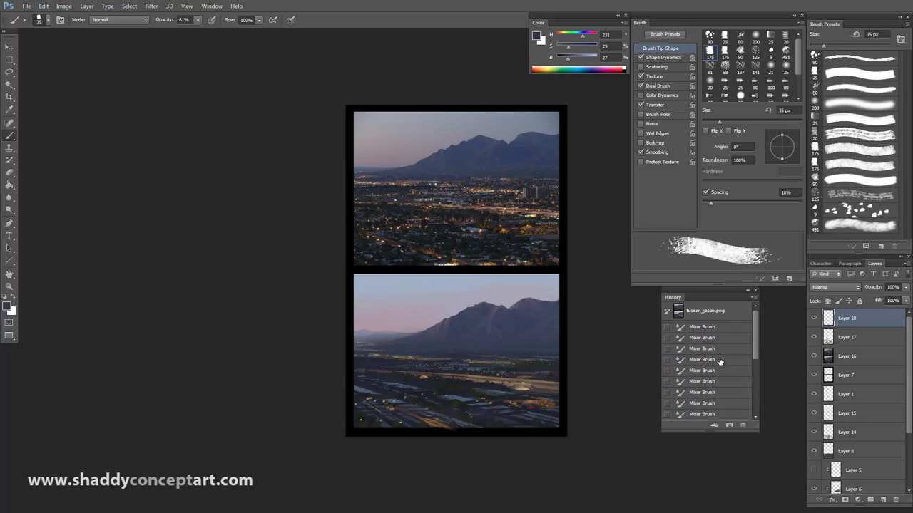
Fill Layer 18 with the merged picture of tucson_jacob.png using Apply Image with Multiply blending at 100% opacity
{"action": "left_click", "coordinate": [64, 7]}
{"action": "left_click", "coordinate": [87, 141]}
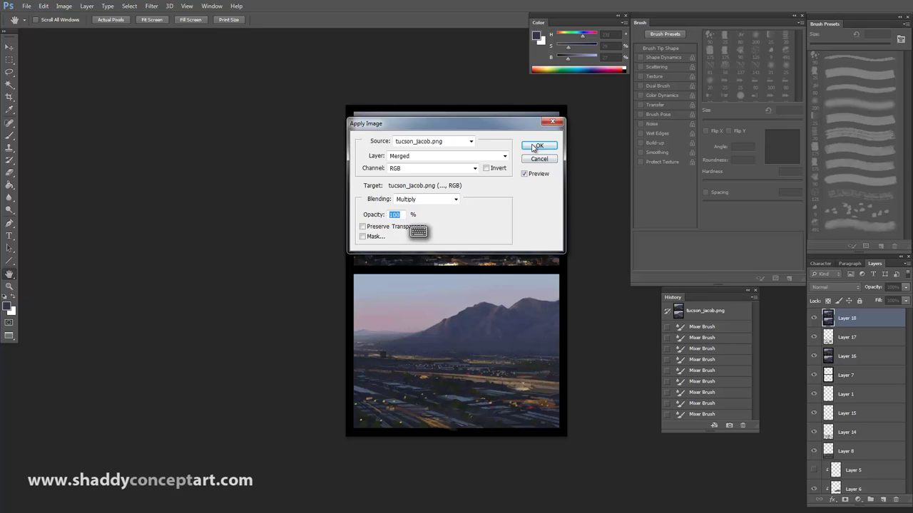
{"action": "left_click", "coordinate": [539, 146]}
Group all layers between Layer 18 and Layer 0, and toggle the group's visibility to check it
{"action": "scroll", "coordinate": [827, 400], "scroll_direction": "down", "scroll_amount": 5}
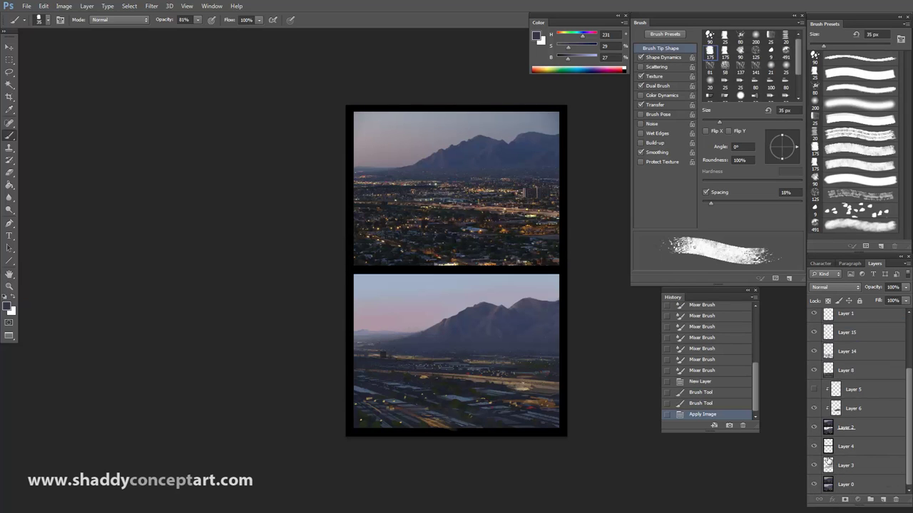
{"action": "left_click", "coordinate": [827, 463], "text": "shift"}
{"action": "key", "text": "ctrl+g"}
{"action": "left_click", "coordinate": [815, 334]}
{"action": "left_click", "coordinate": [815, 333]}
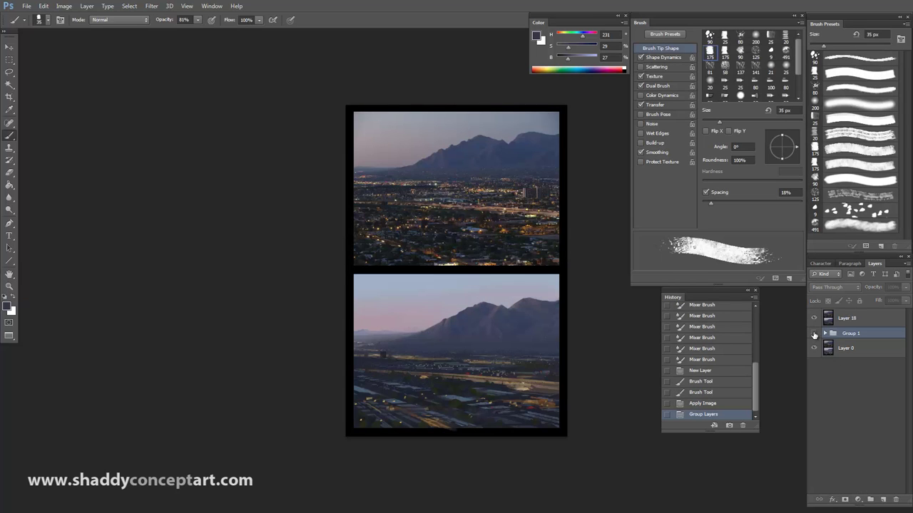
Hide and delete the merged Layer 18, and add a new empty layer above Group 1
{"action": "left_click", "coordinate": [814, 318]}
{"action": "left_click", "coordinate": [846, 318]}
{"action": "left_click", "coordinate": [897, 500]}
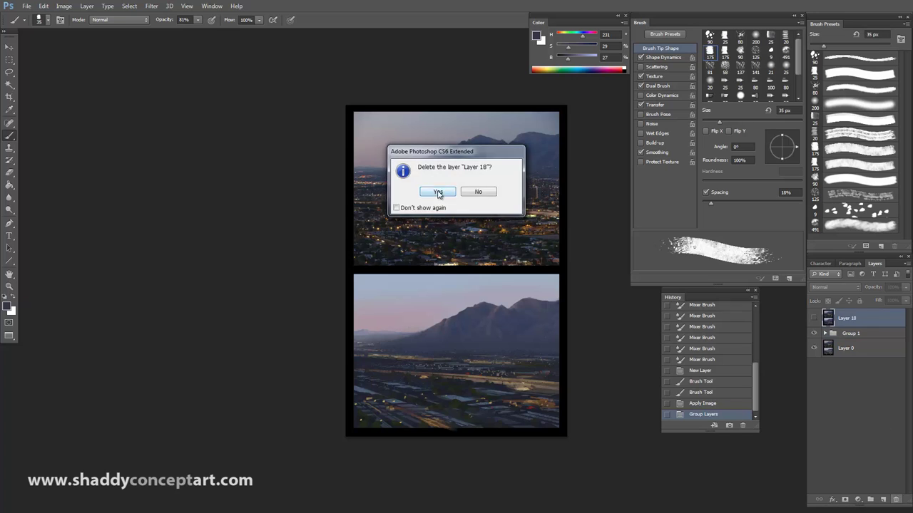
{"action": "left_click", "coordinate": [438, 193]}
{"action": "left_click", "coordinate": [883, 499]}
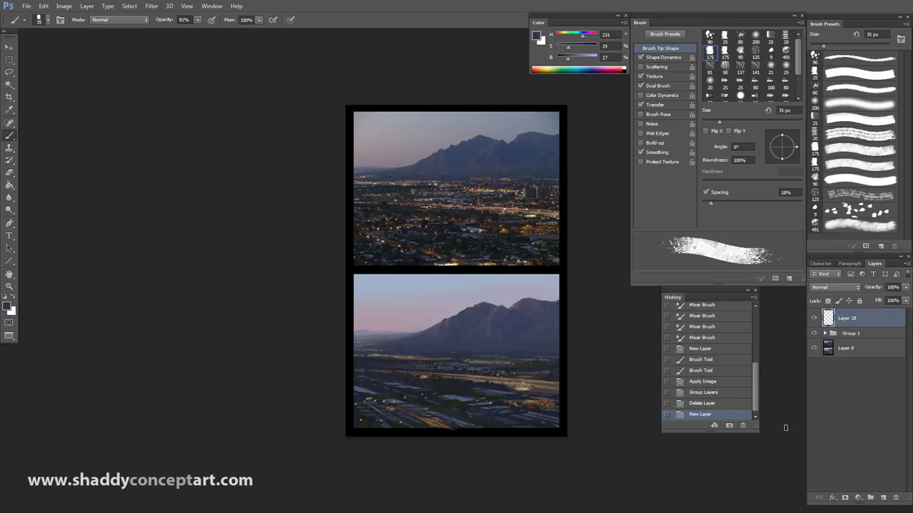
Toggle Group 1's visibility repeatedly to compare the refined painting with the original study on Layer 0
{"action": "left_click", "coordinate": [814, 333]}
{"action": "left_click", "coordinate": [815, 334]}
{"action": "left_click", "coordinate": [815, 334]}
{"action": "left_click", "coordinate": [814, 334]}
{"action": "left_click", "coordinate": [815, 334]}
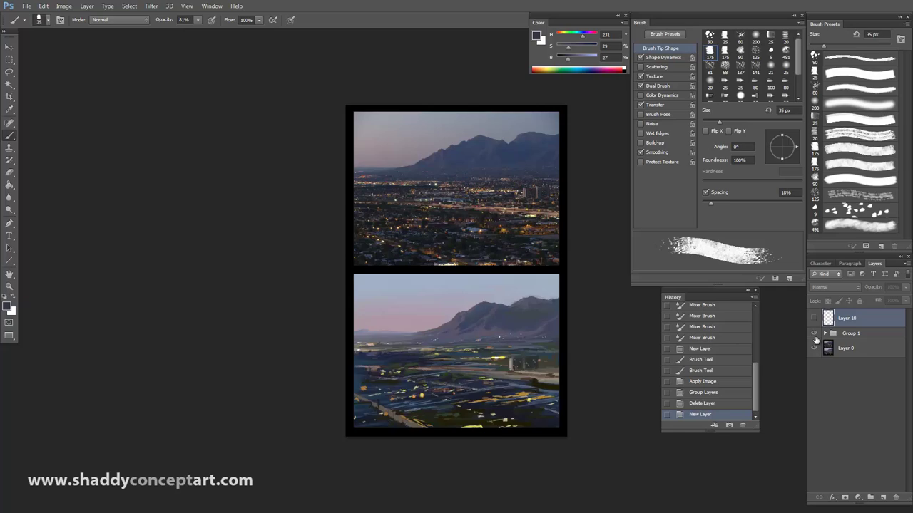